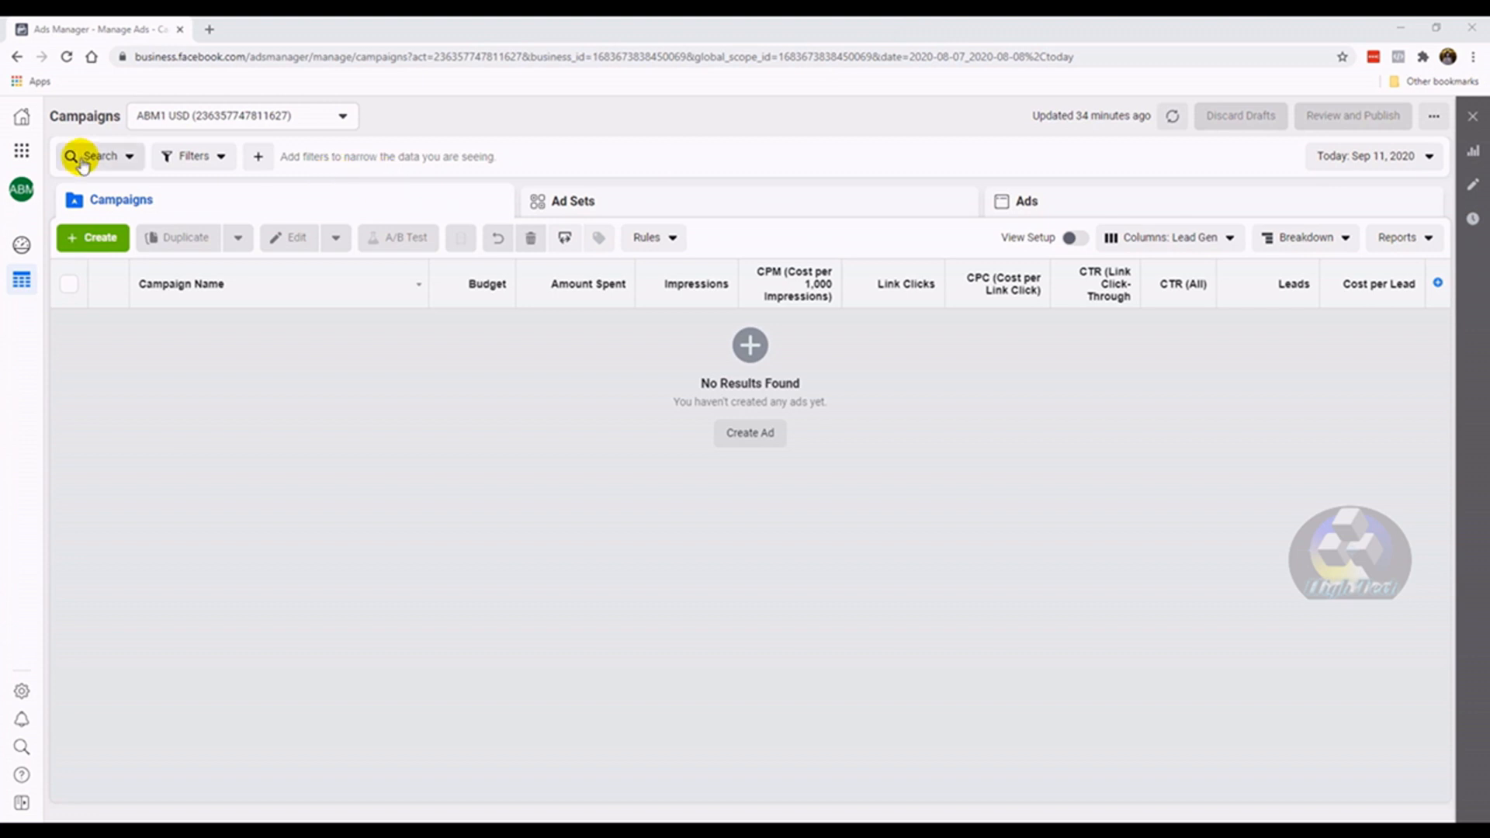
Go to the business home page and open Ads Manager from there
drag(248, 62, 339, 88)
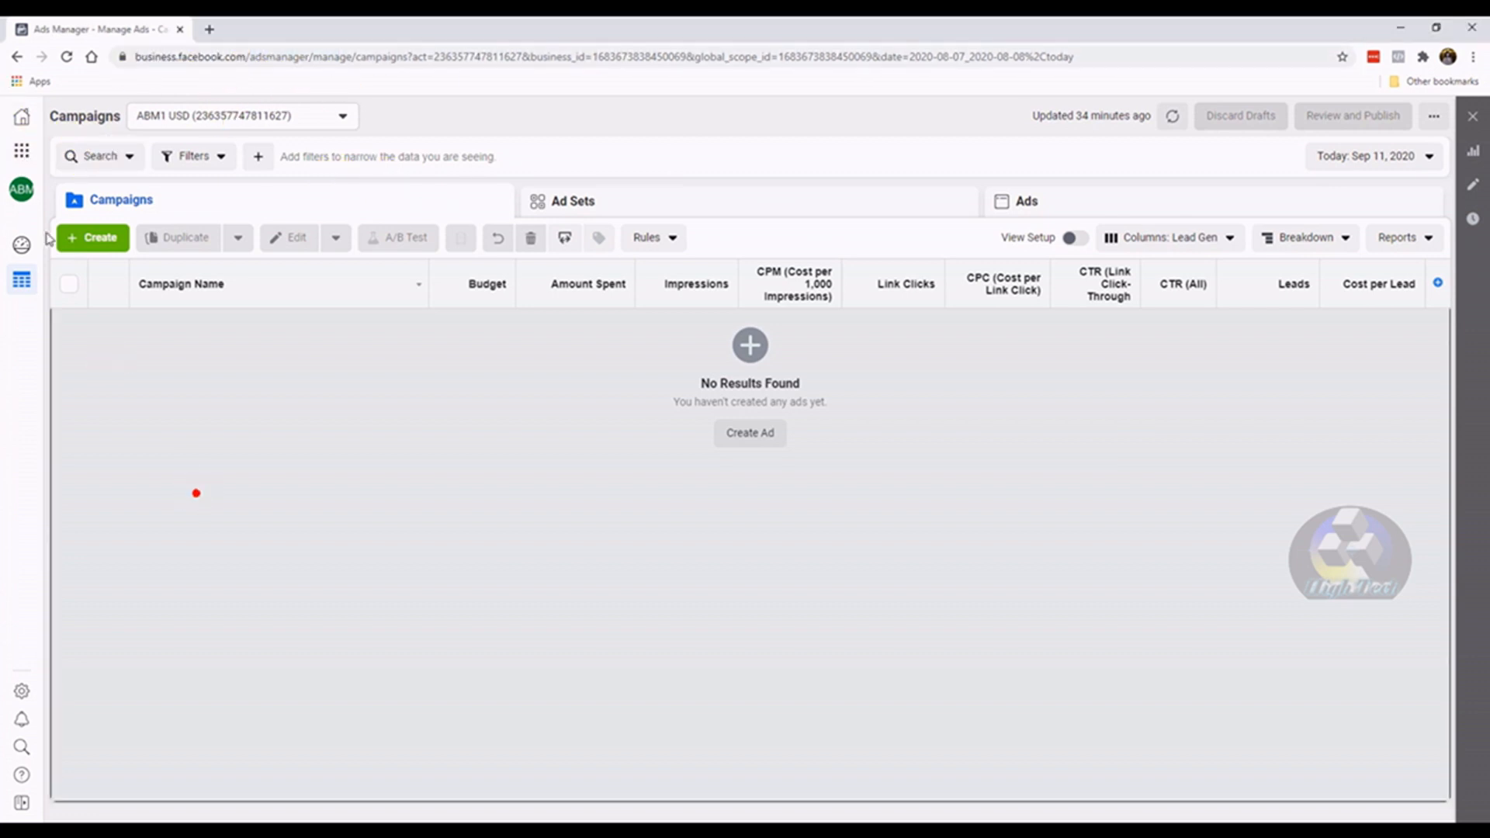
click(23, 122)
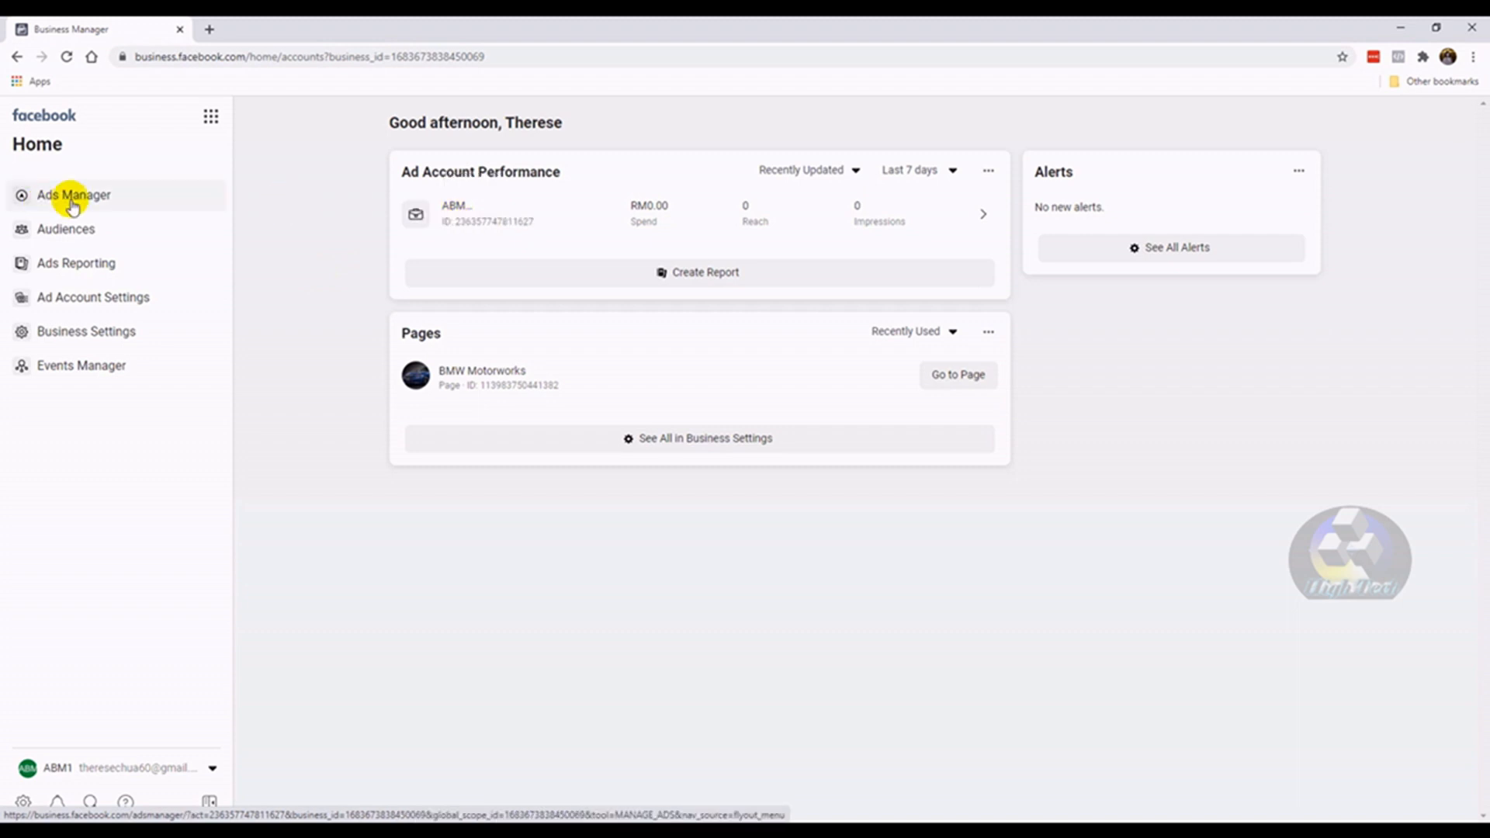
click(101, 198)
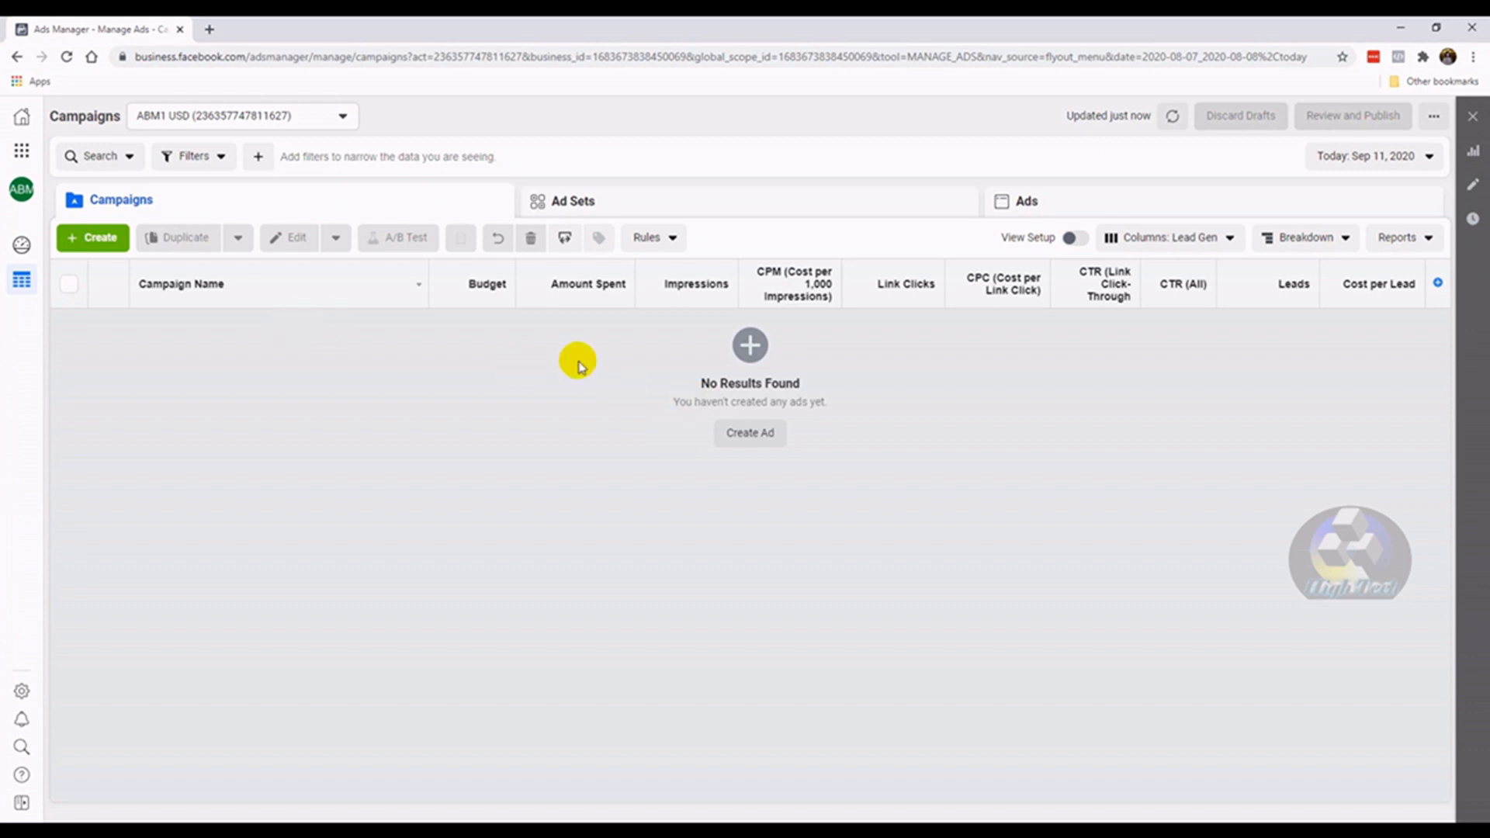
Start a new campaign with the Conversions objective
click(101, 247)
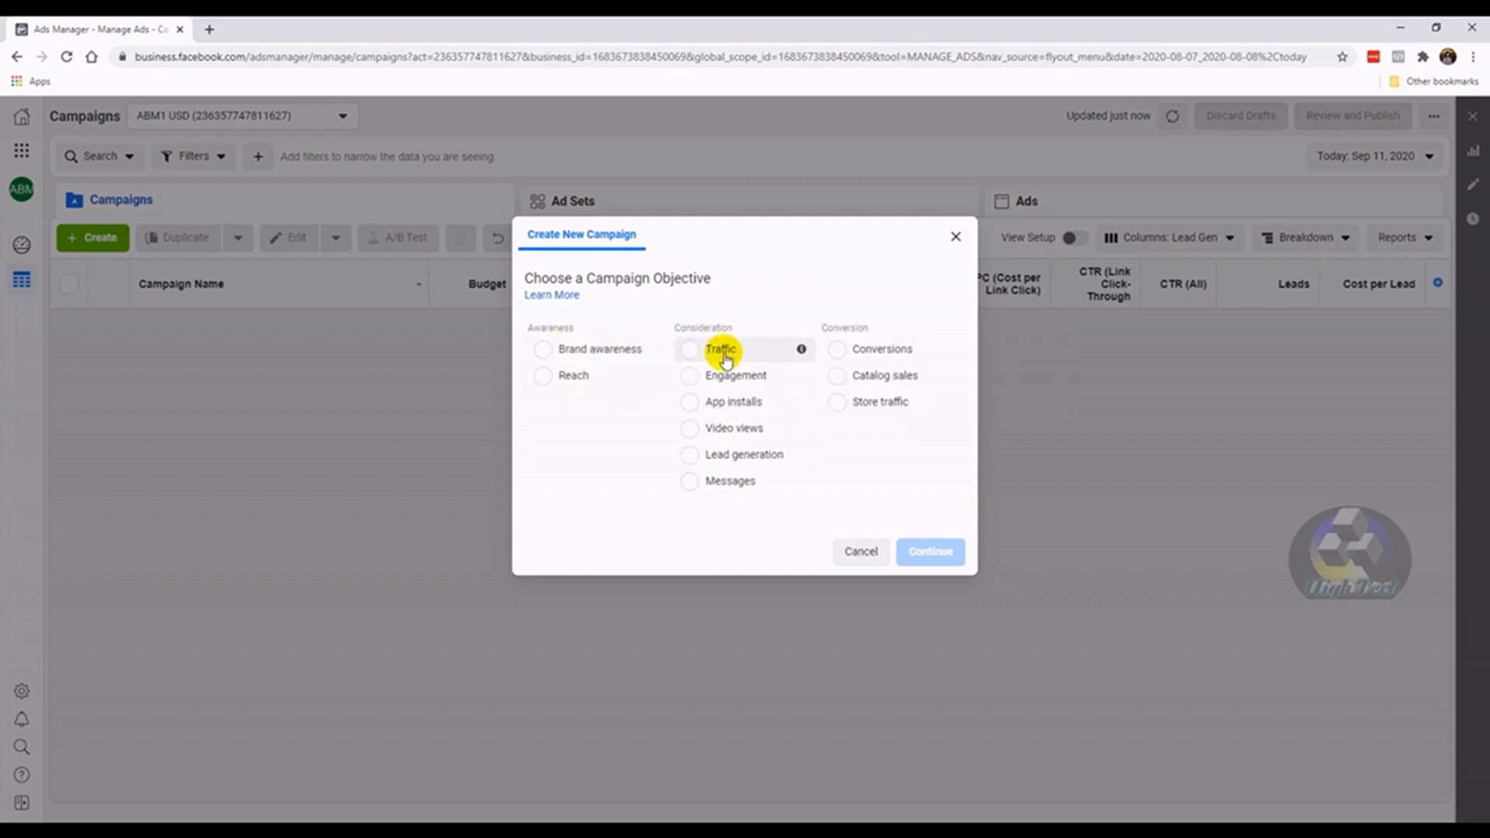
click(748, 464)
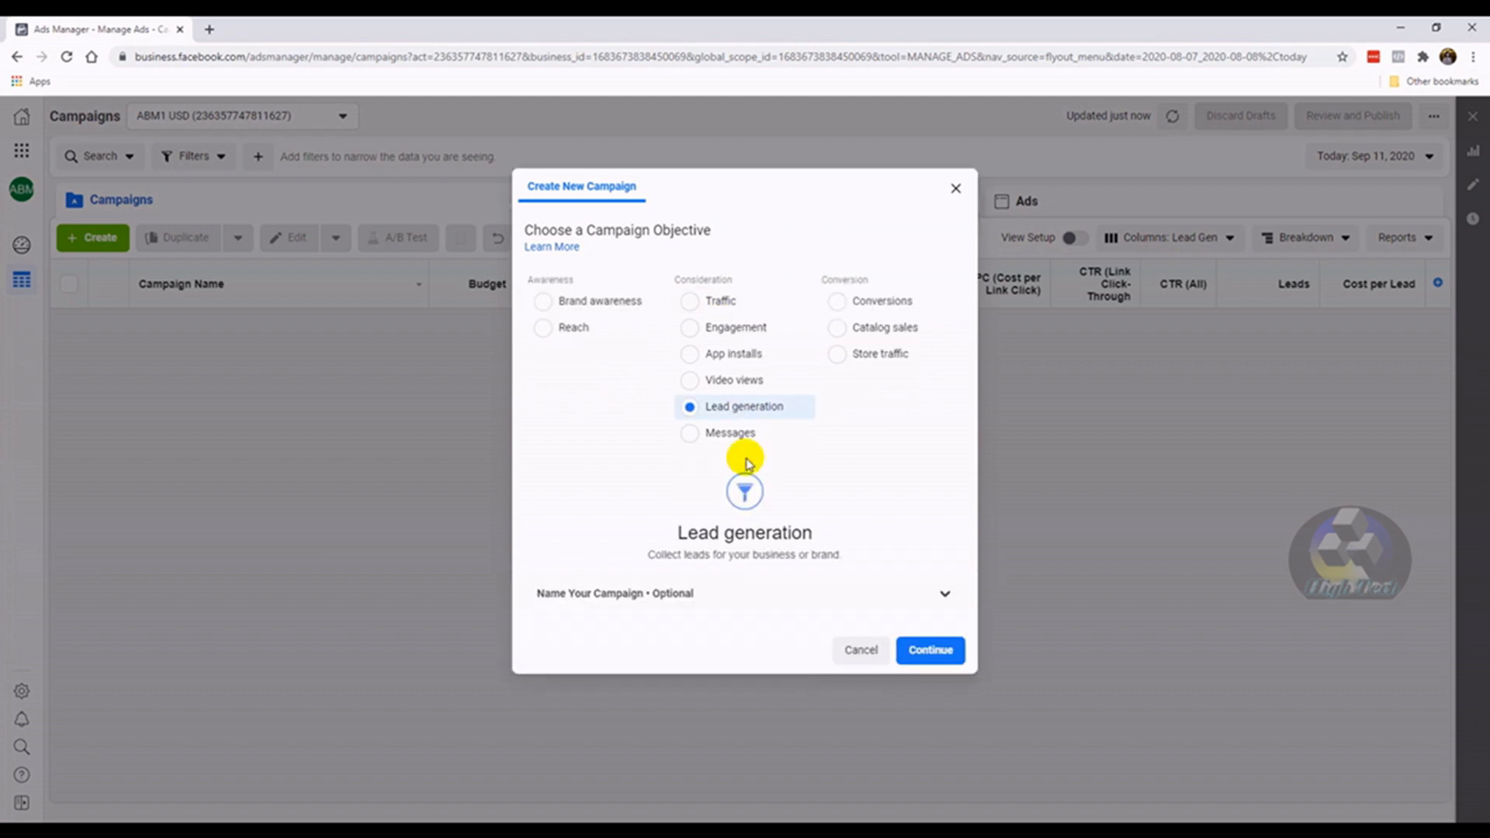
click(893, 305)
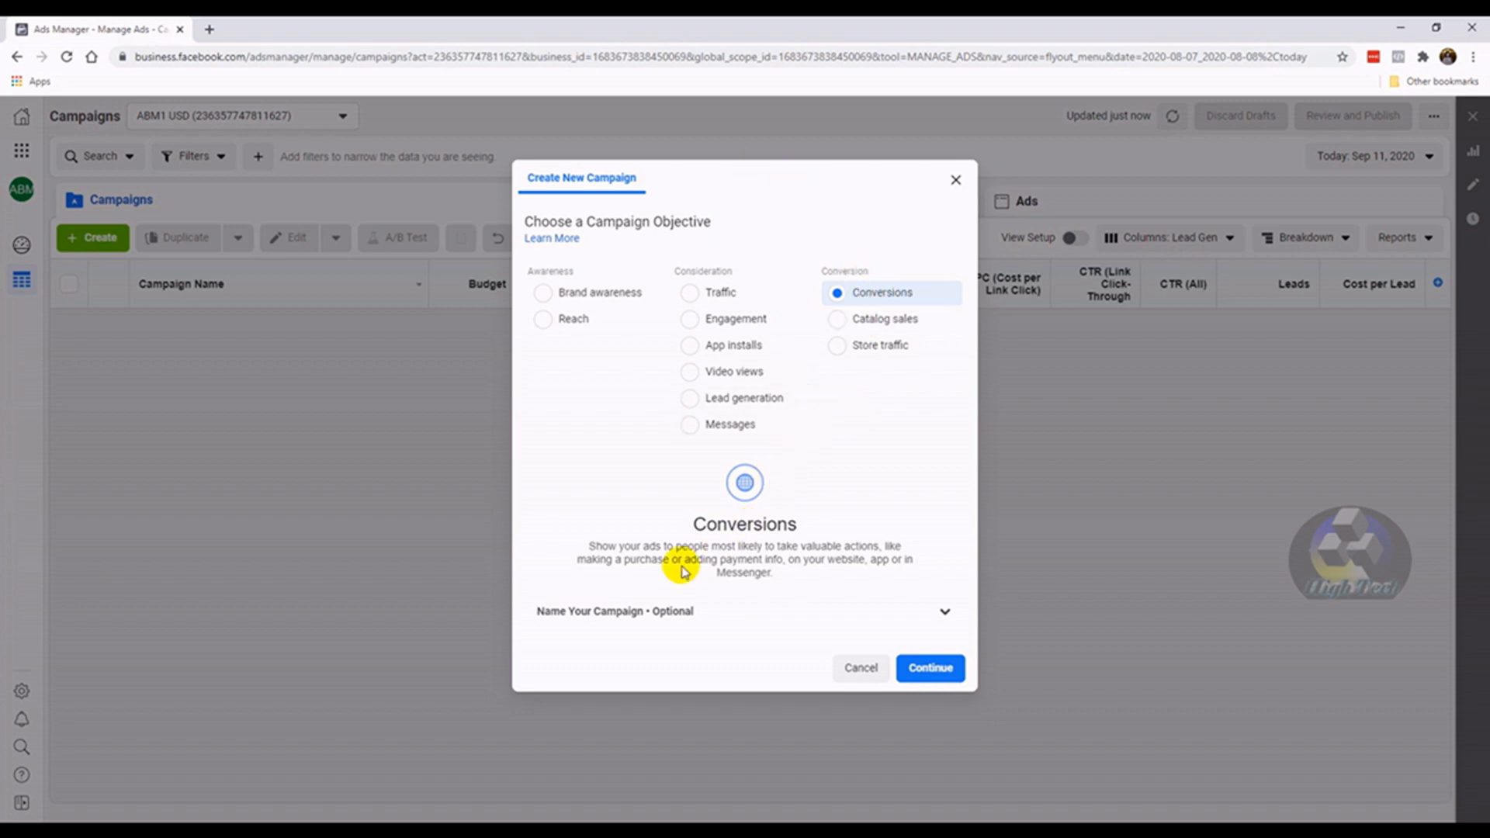
Expand the optional naming section and name the campaign "Conversions - PDF Book"
click(651, 613)
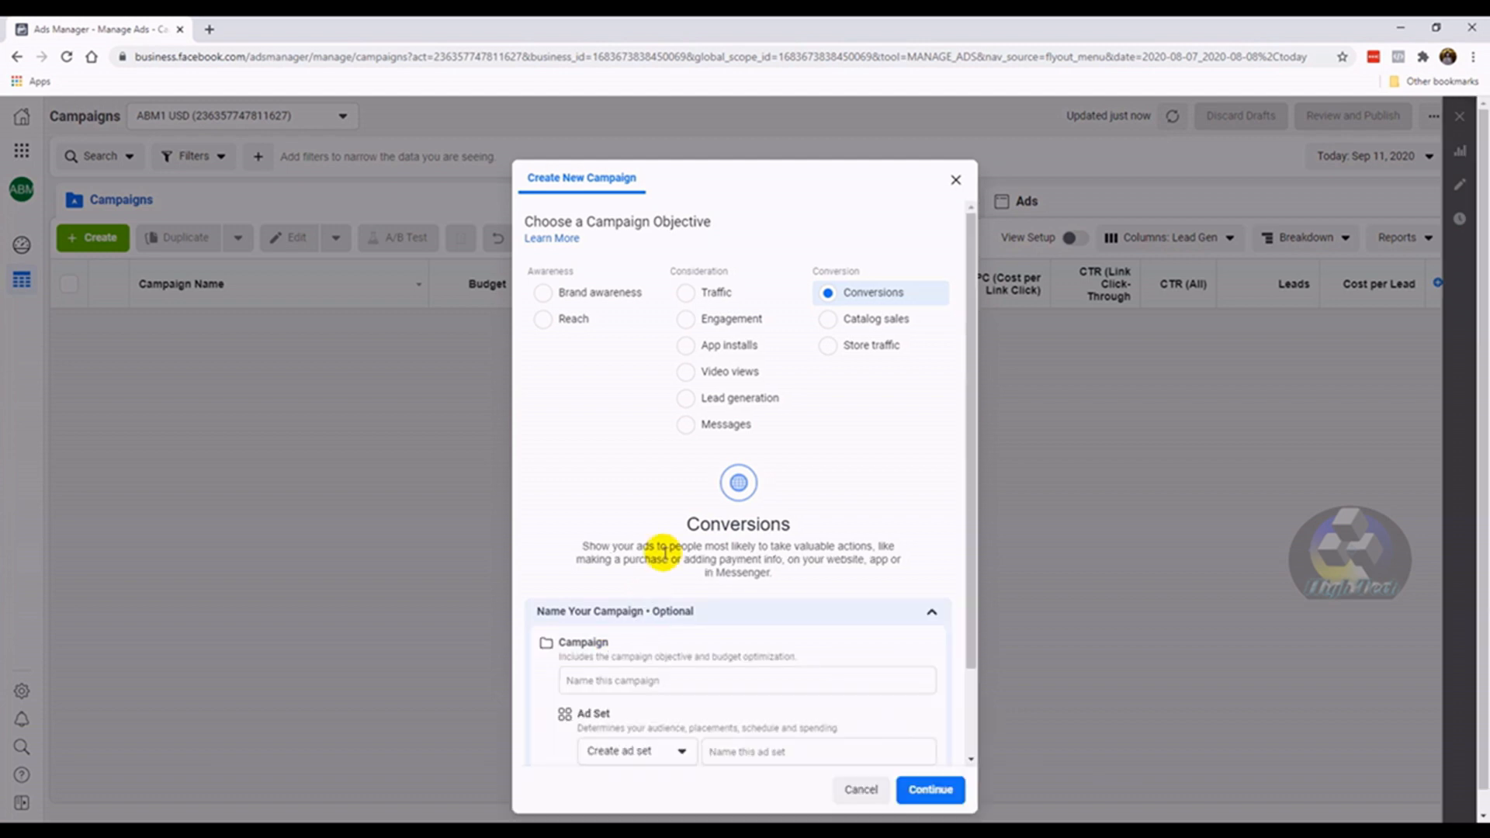
click(665, 562)
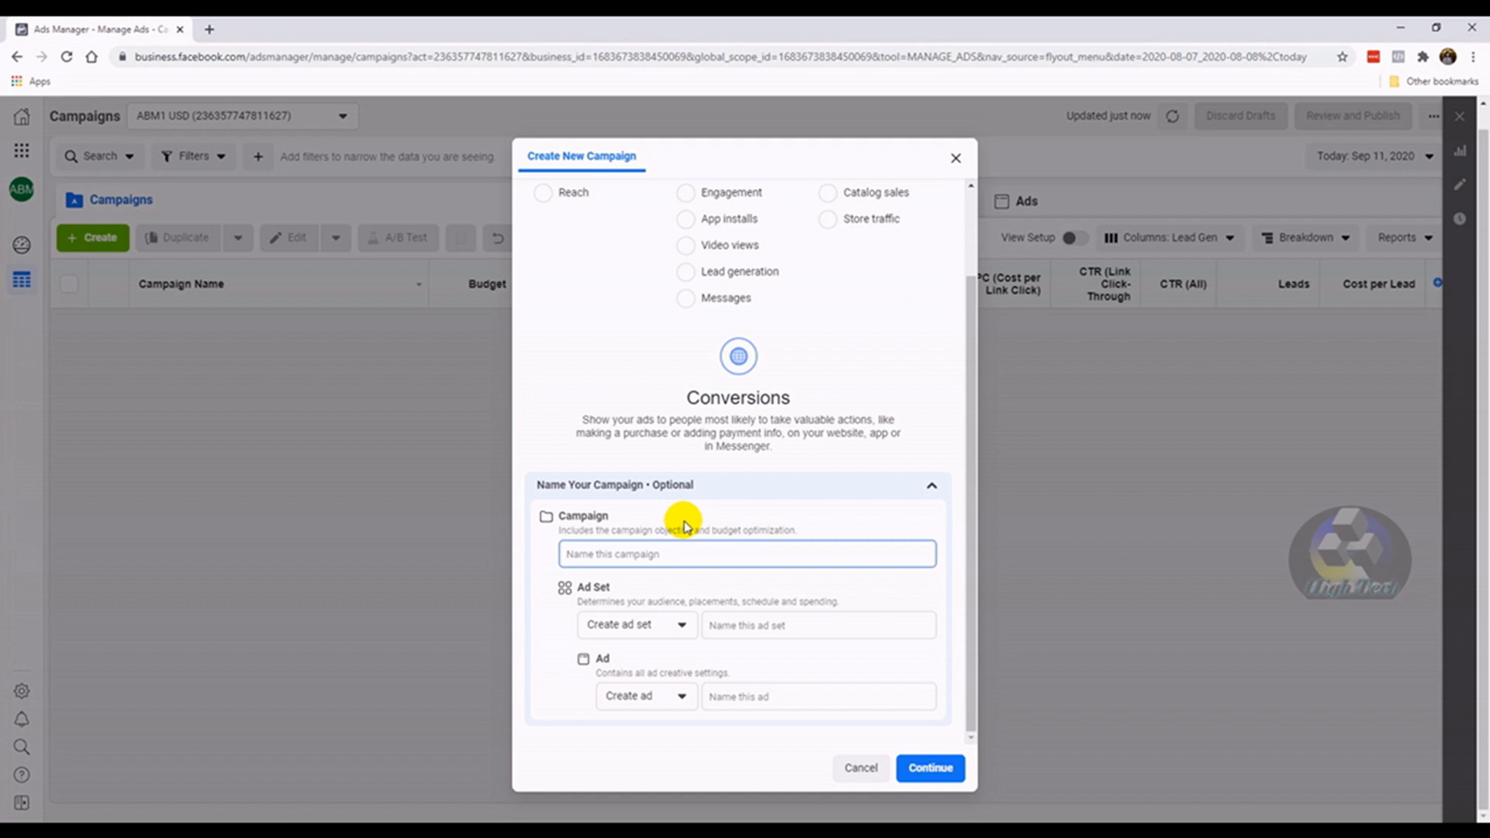
text(PDF Book)
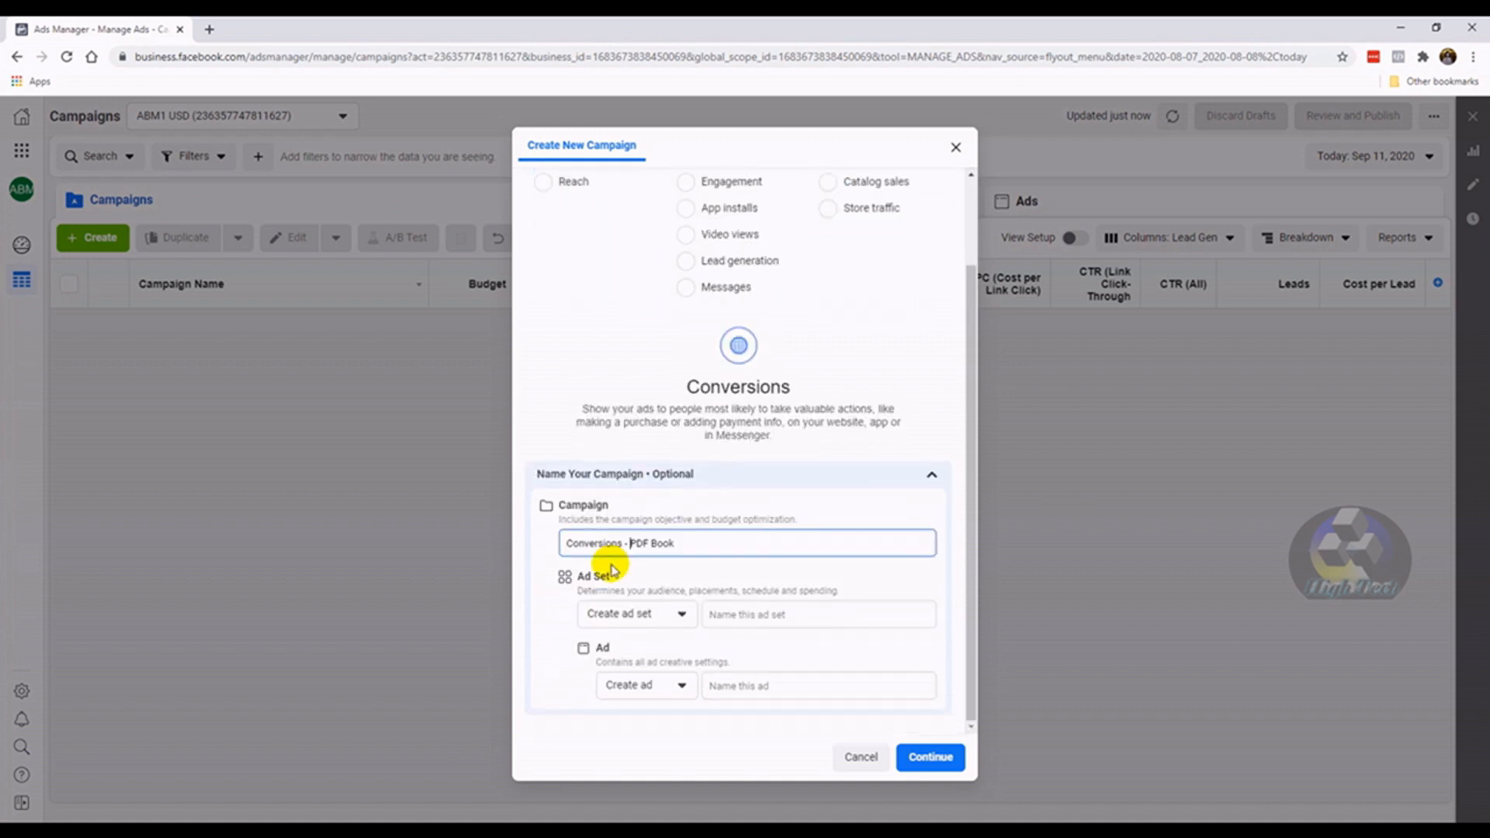
click(572, 542)
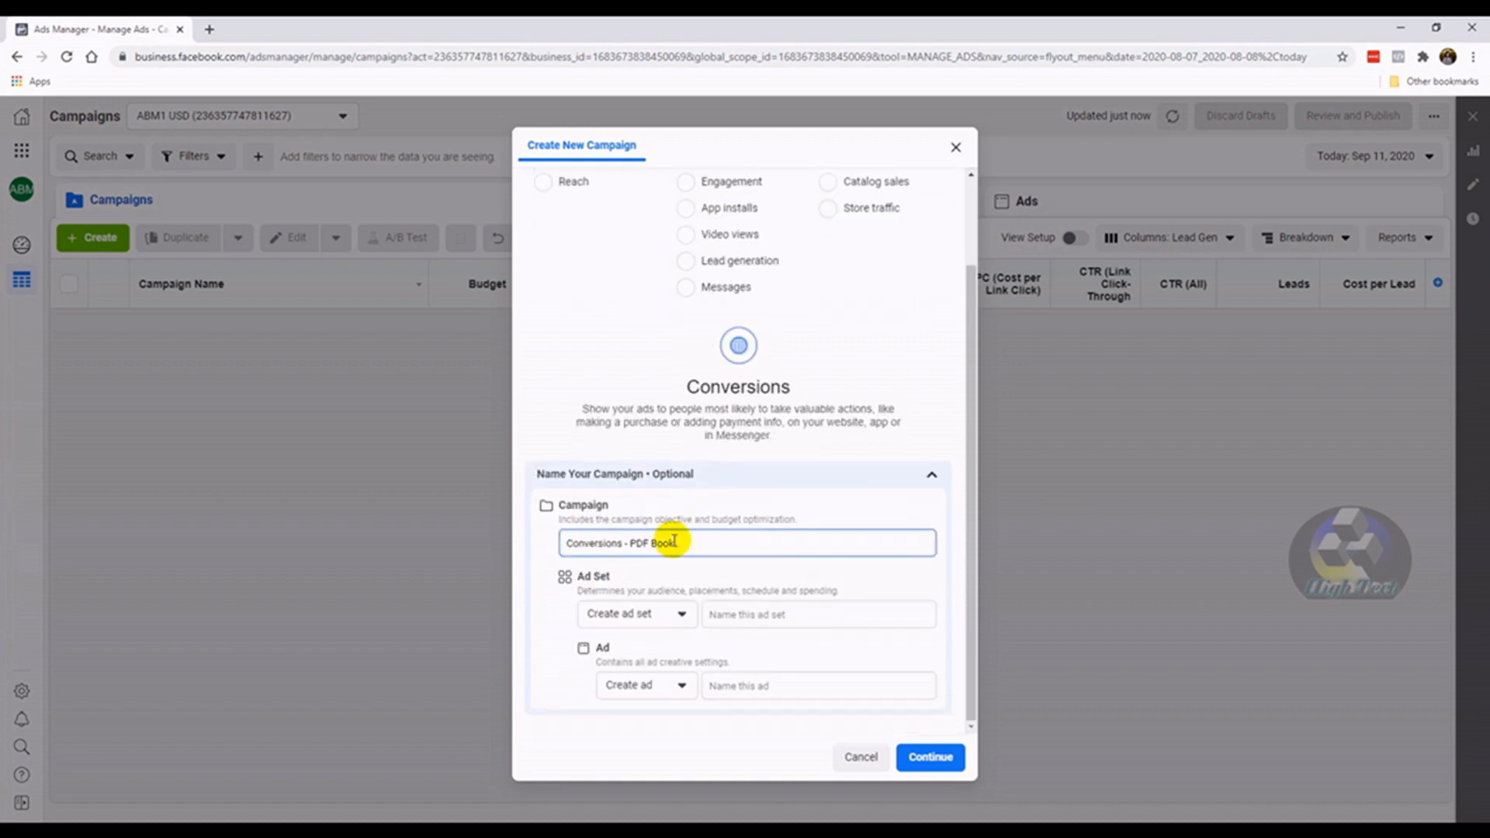
Choose to skip the ad set and create the campaign as a draft
click(606, 616)
click(560, 617)
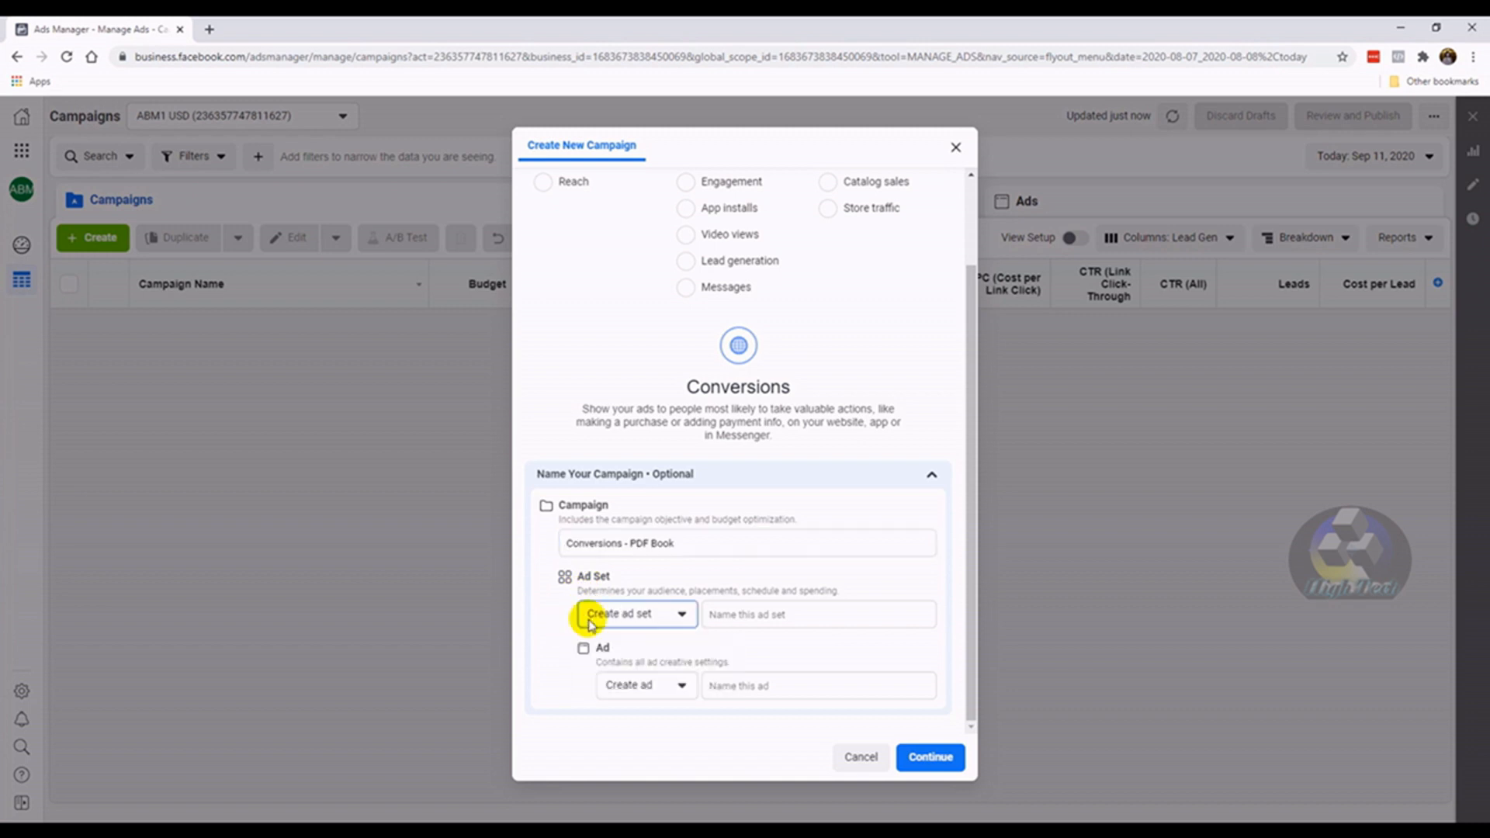
click(589, 621)
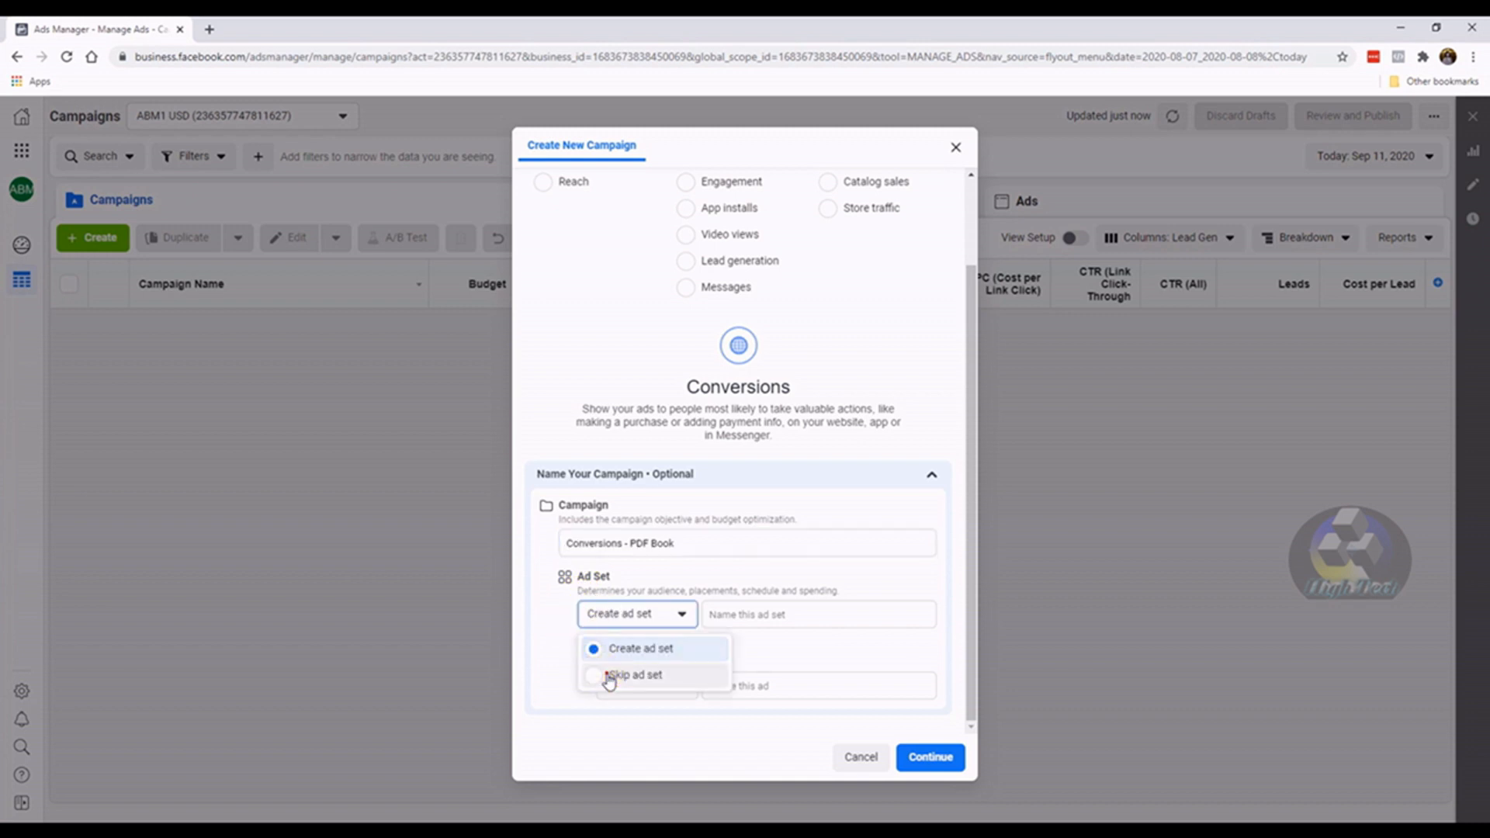
click(605, 674)
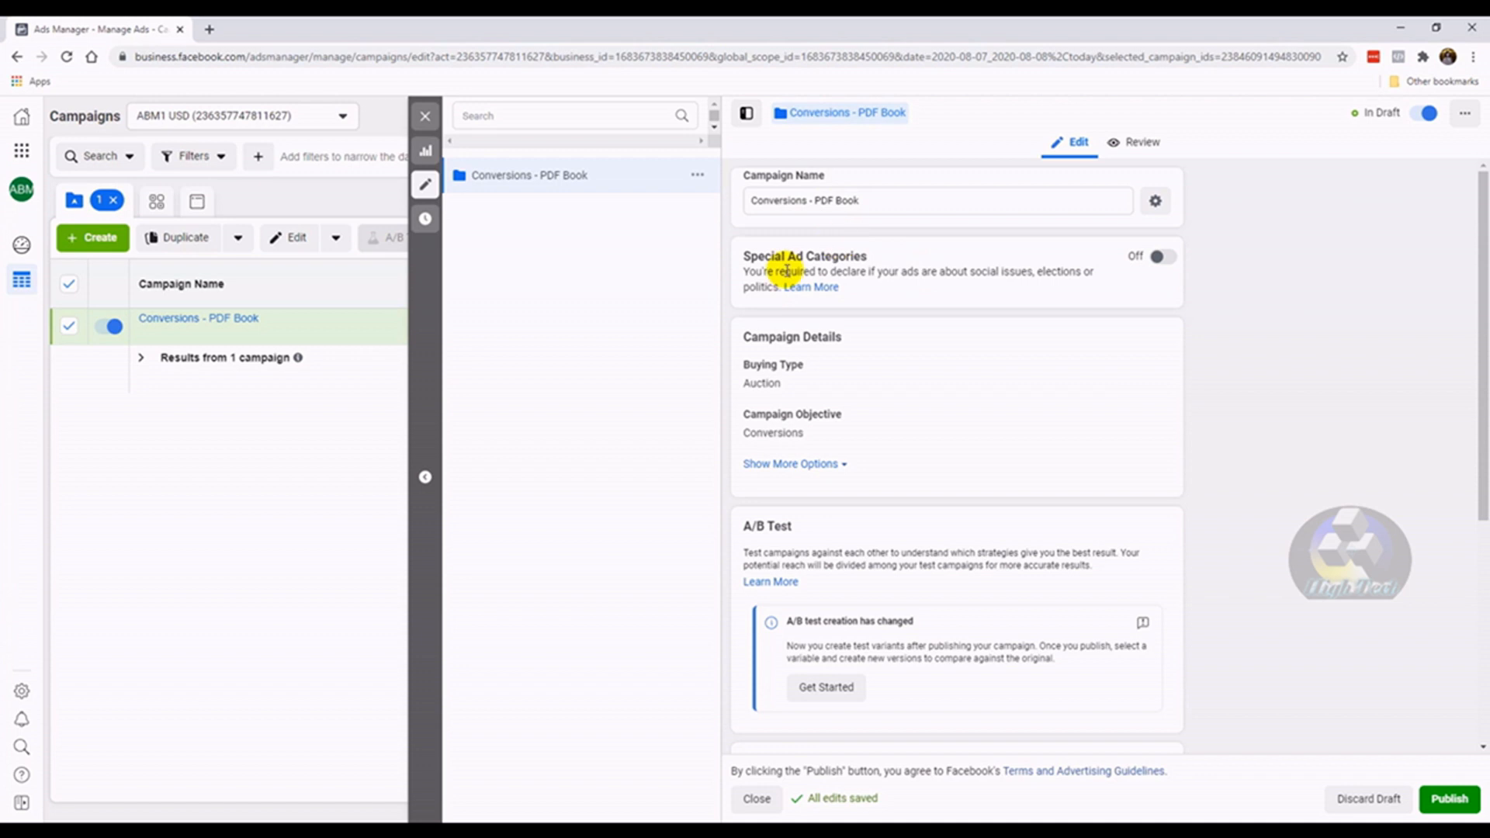
Turn off Campaign Budget Optimization for the campaign and publish it
scroll(931, 374, down, 2)
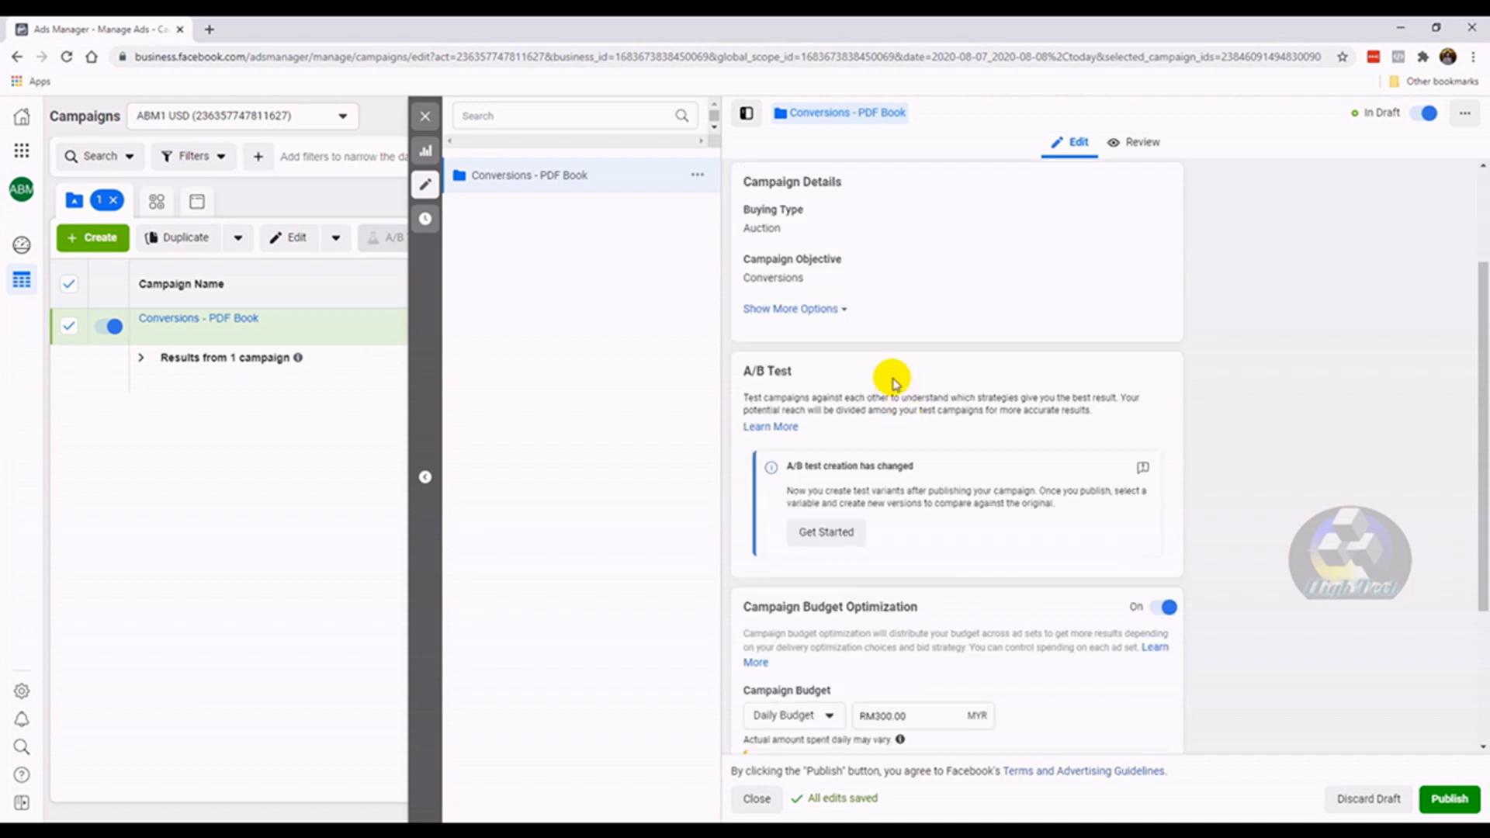
scroll(905, 426, down, 3)
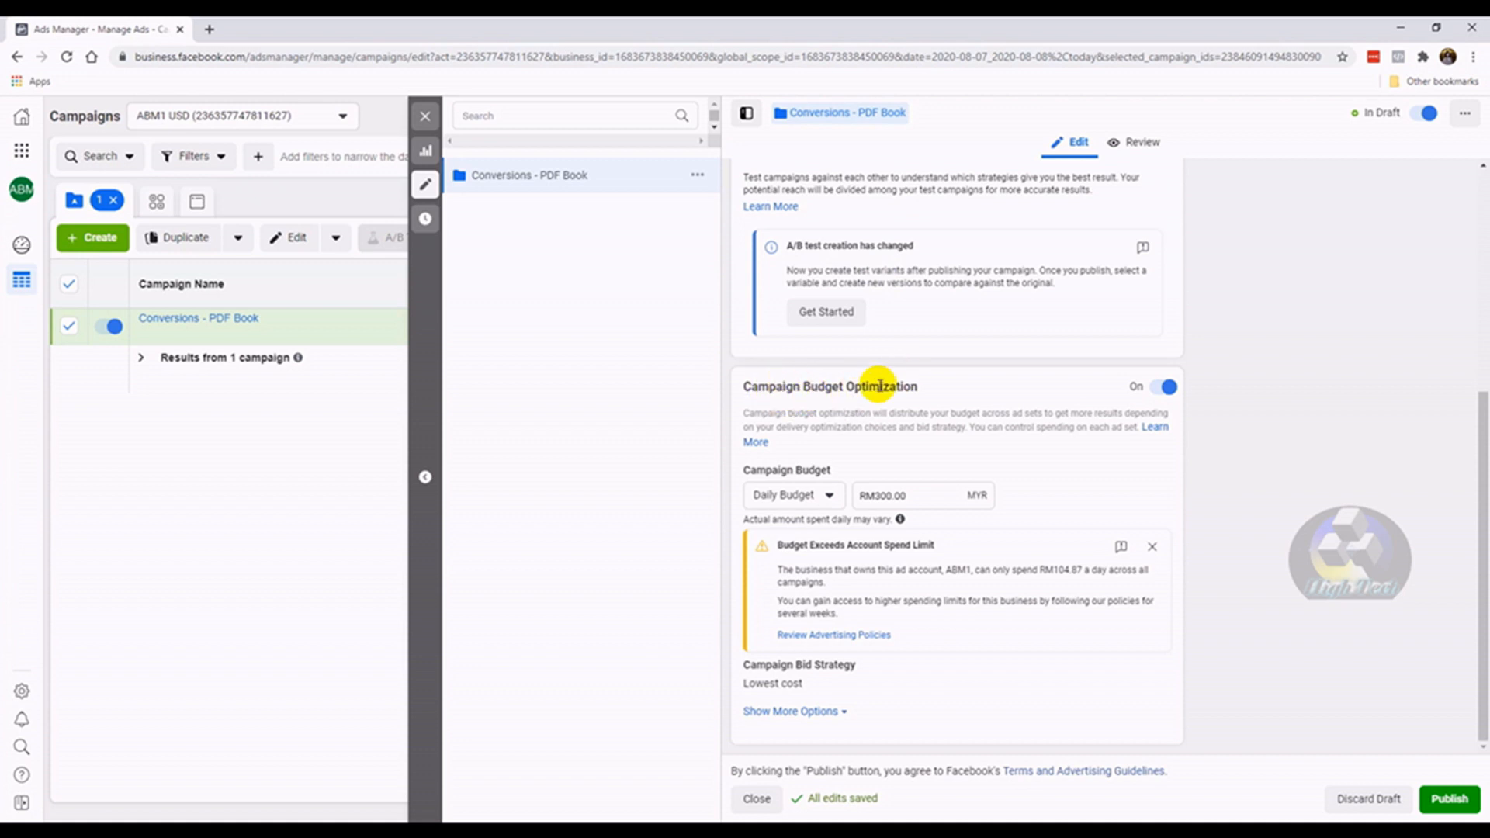
click(1156, 393)
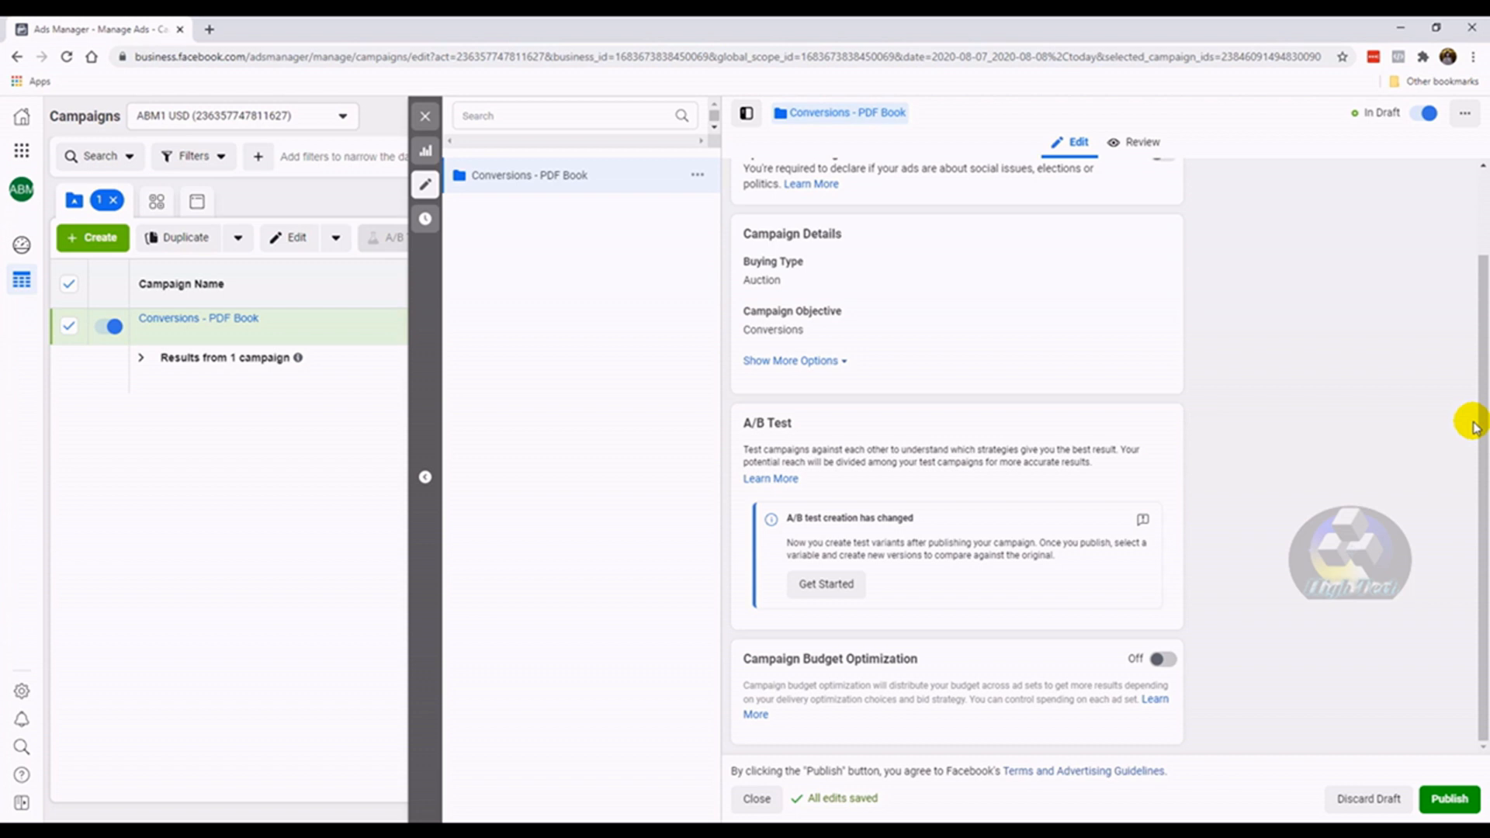
scroll(998, 505, up, 2)
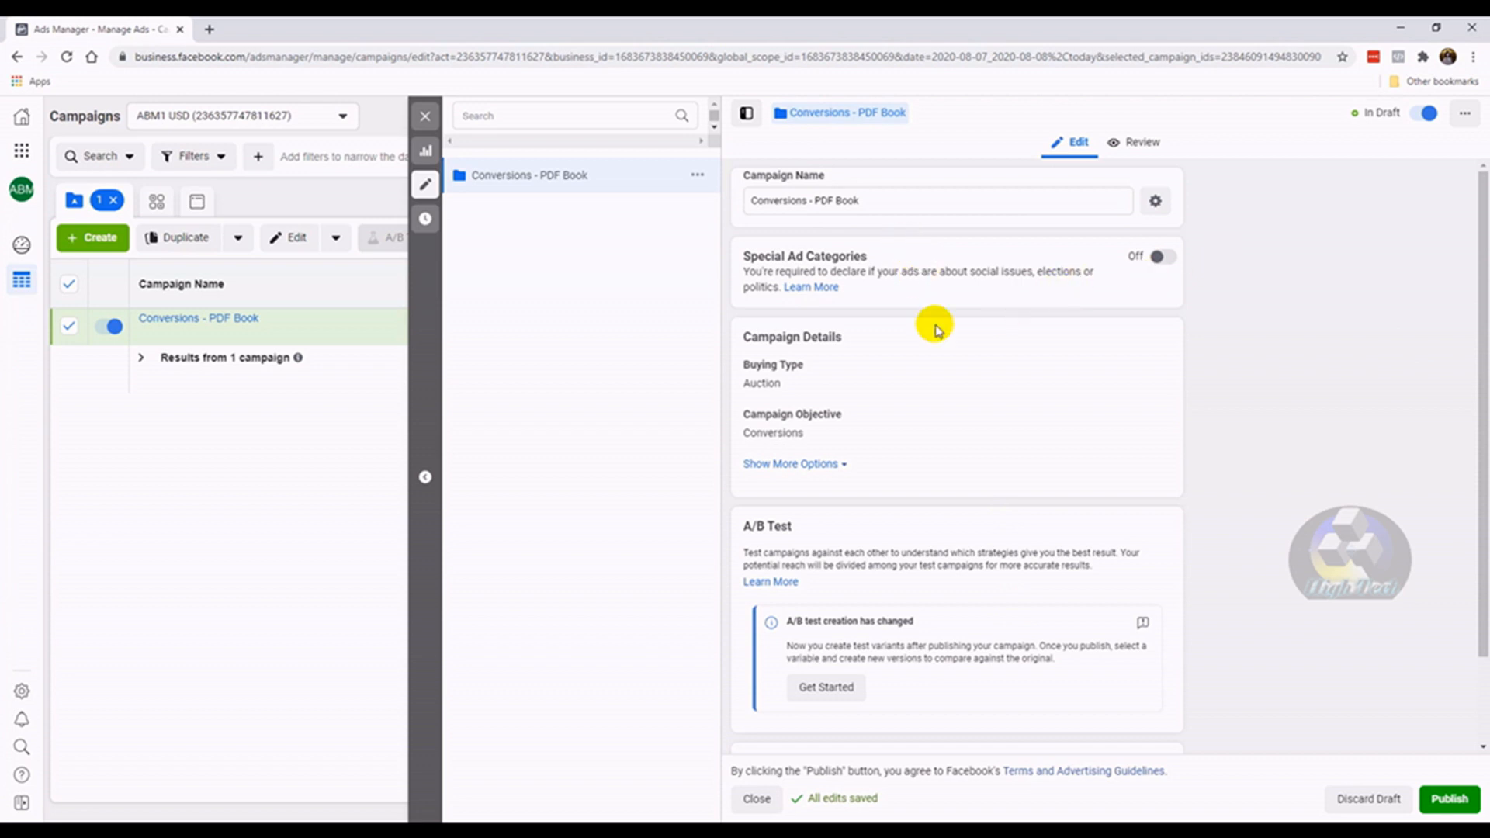
scroll(936, 540, down, 1)
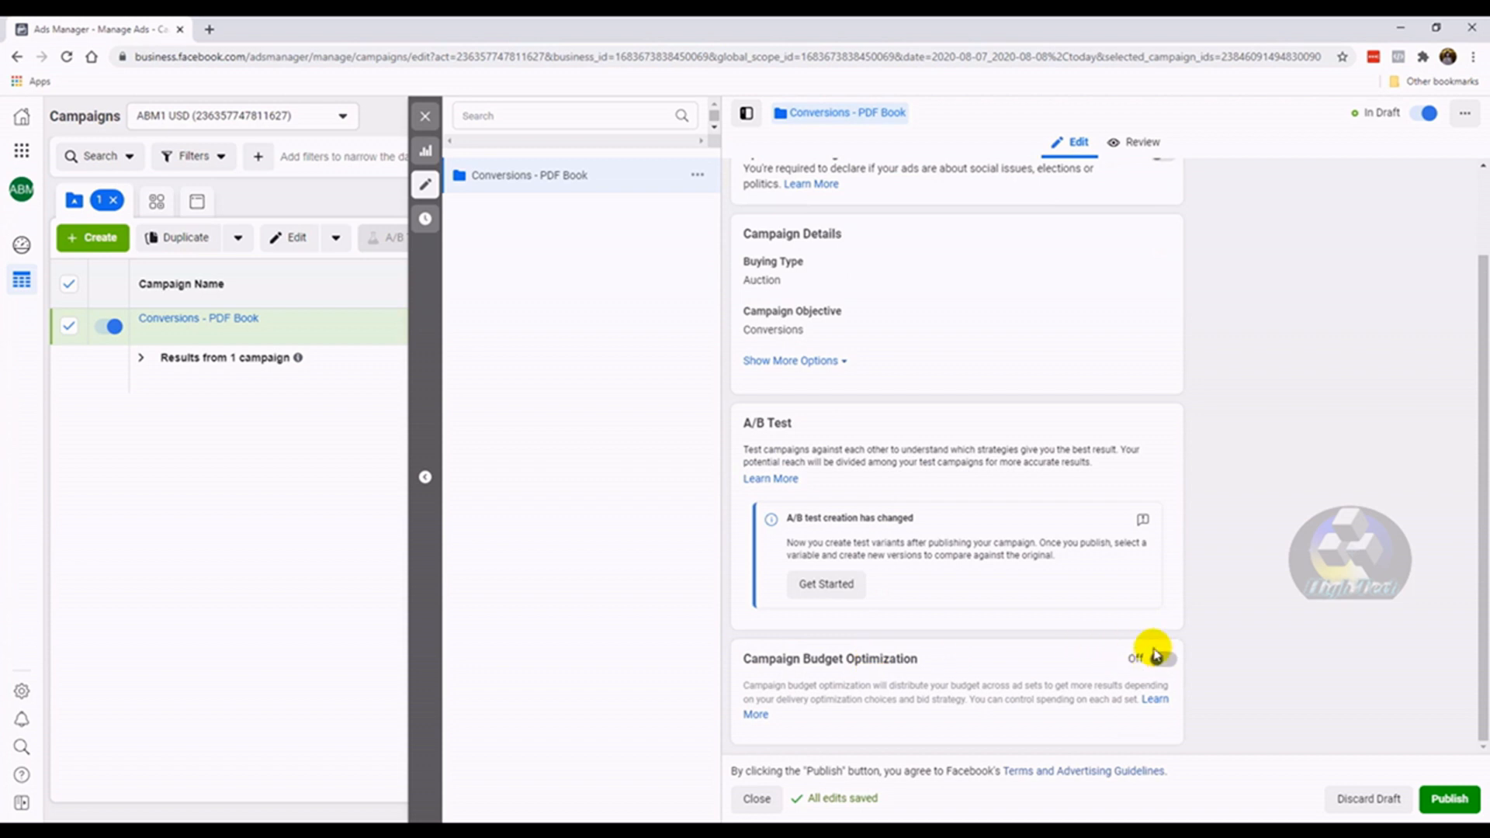
click(1463, 803)
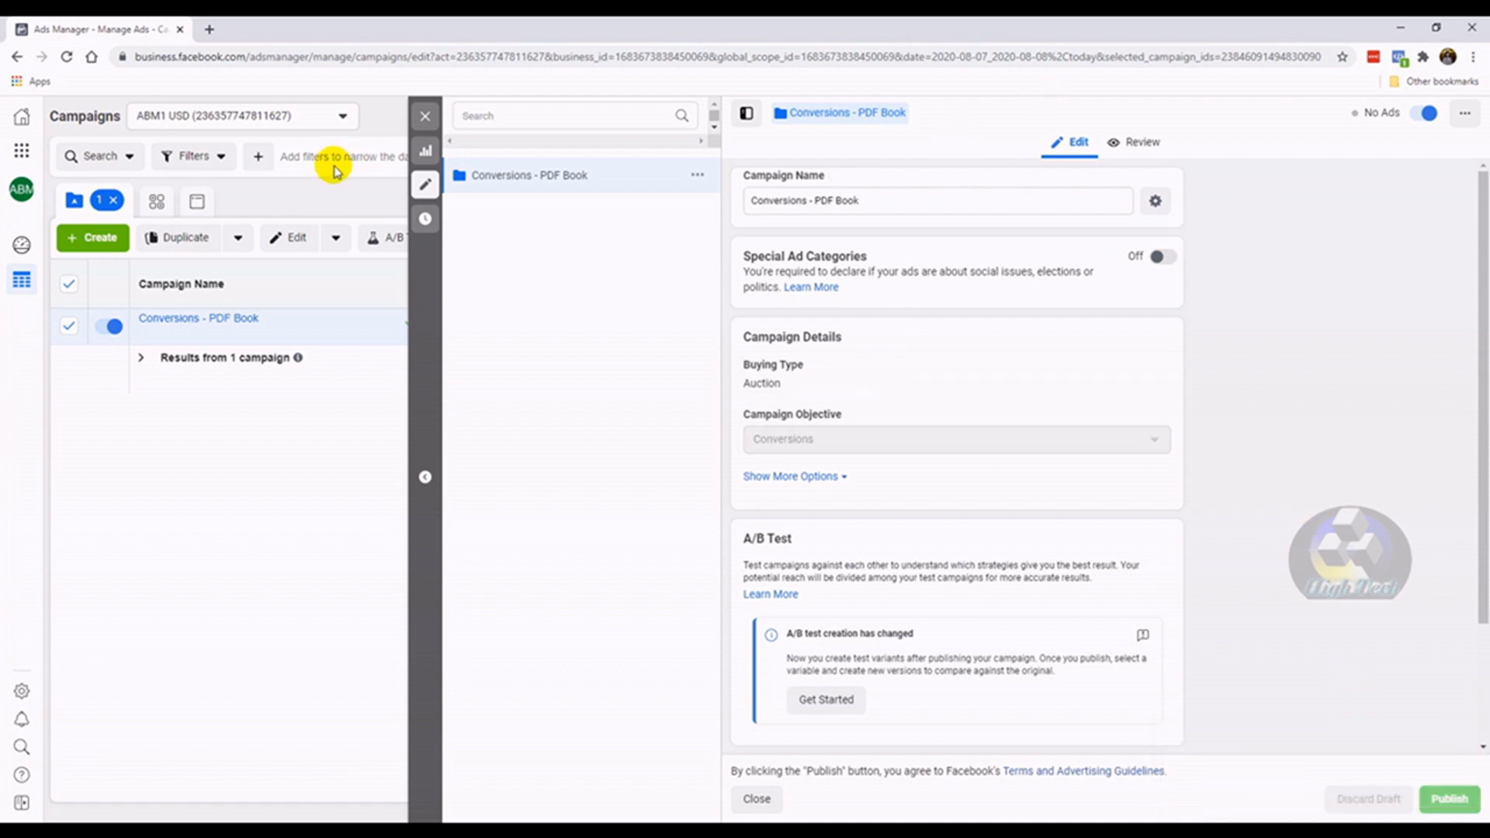
Close the campaign editor and show the ad sets of only the Conversions - PDF Book campaign
click(425, 118)
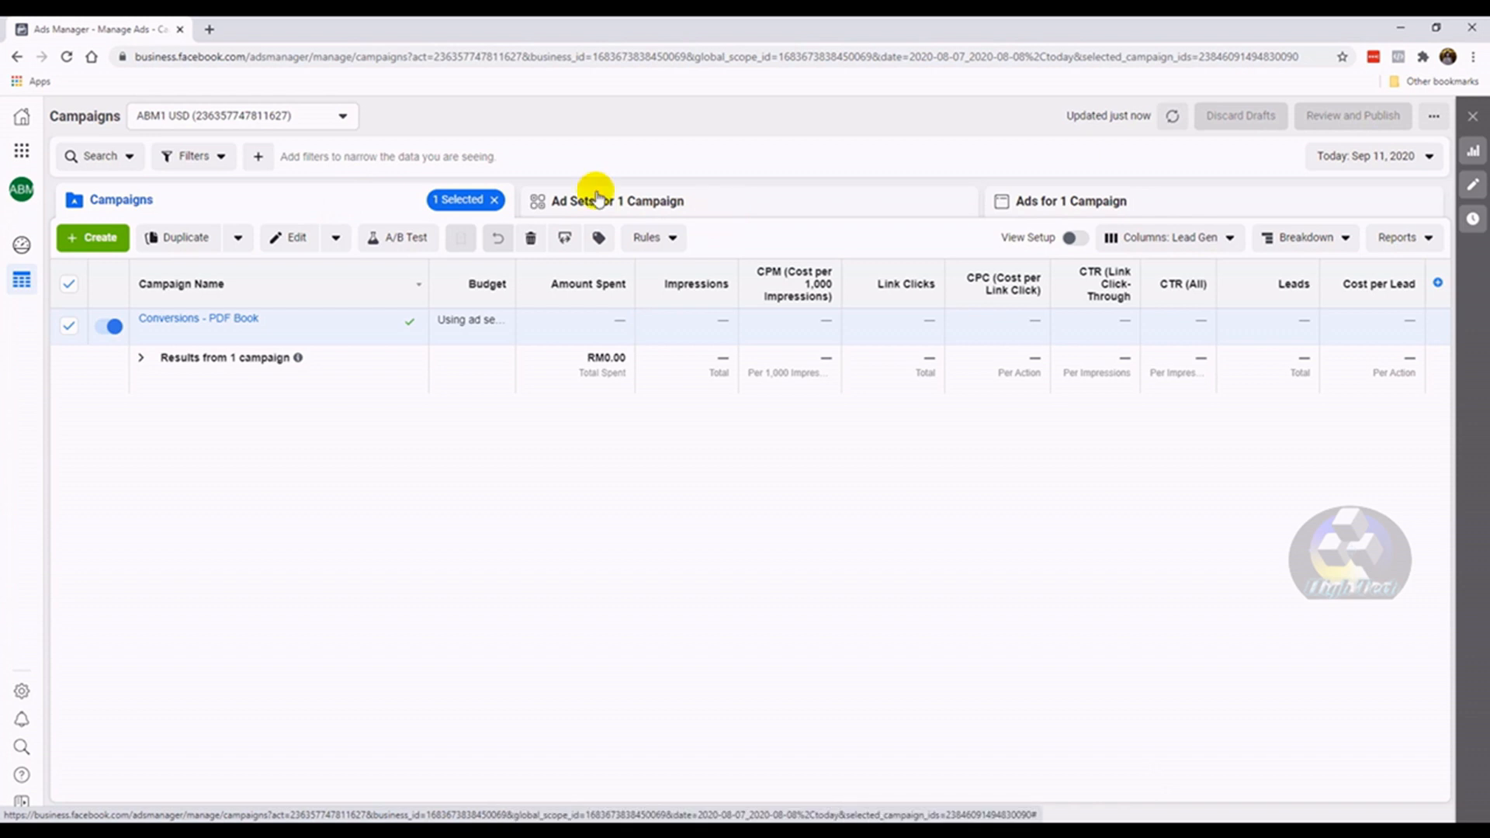
click(68, 283)
mouse_move(253, 332)
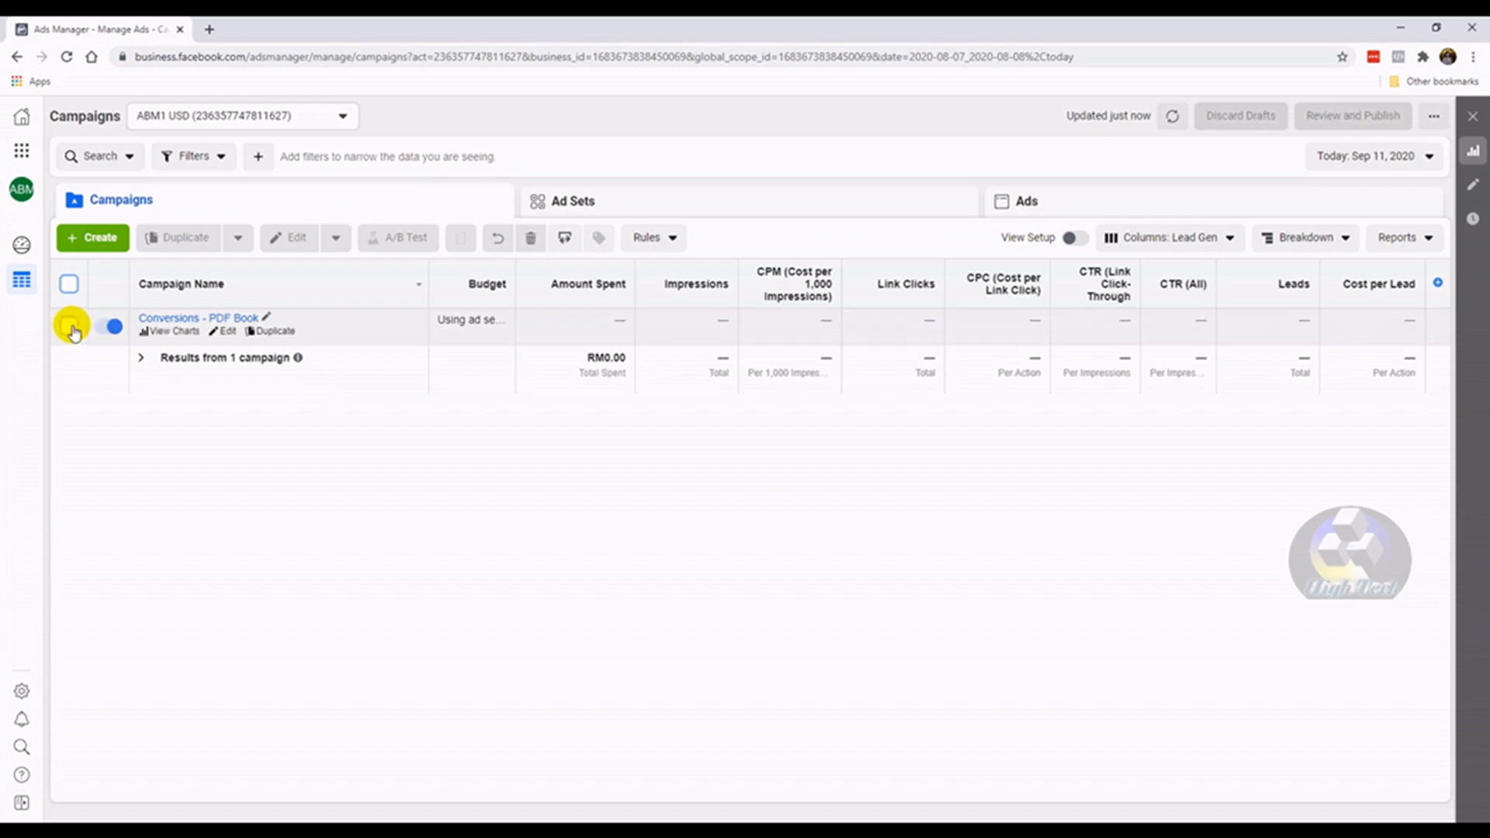
click(68, 330)
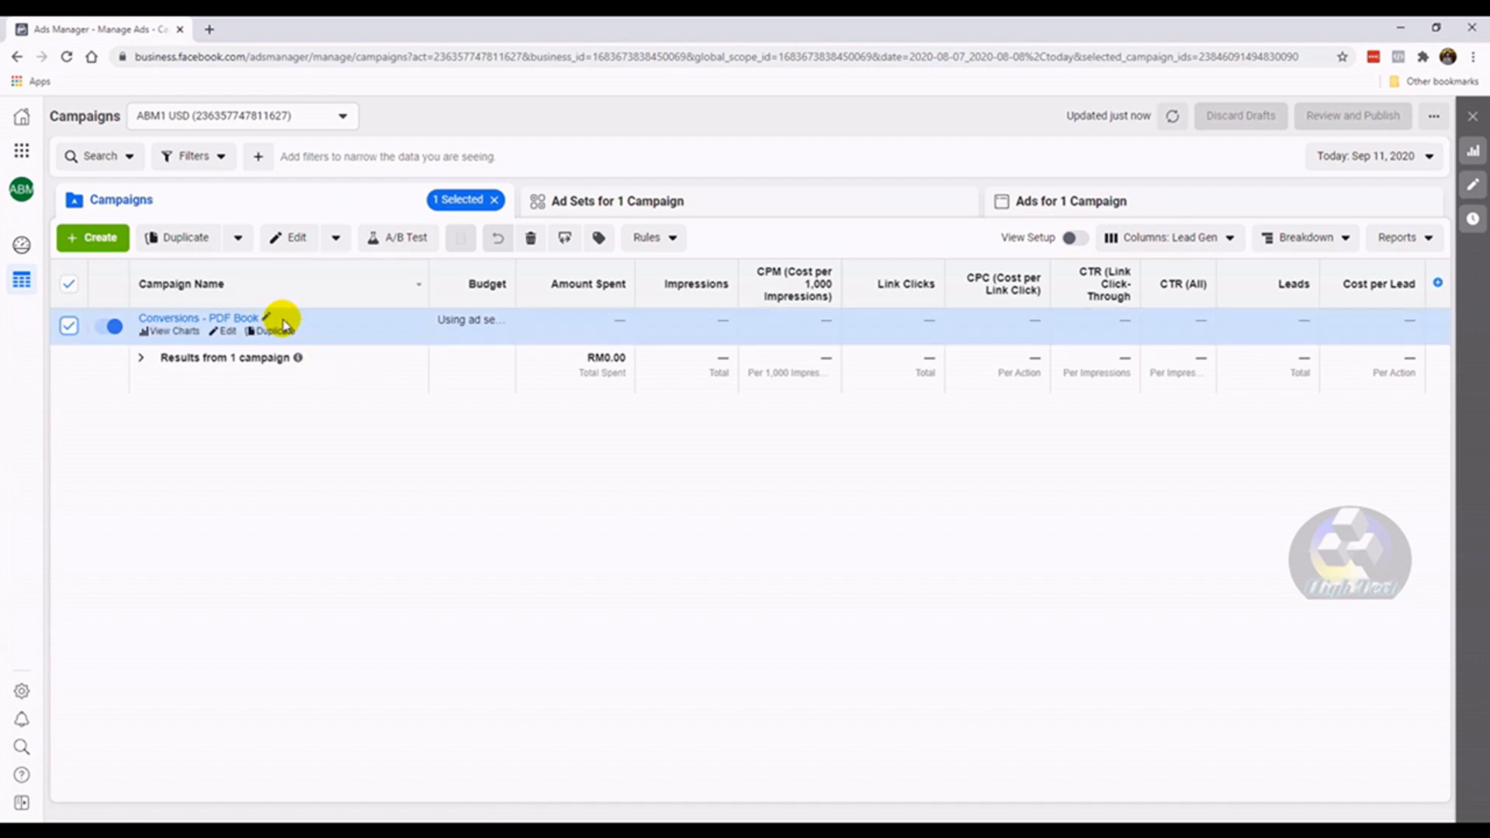
click(712, 206)
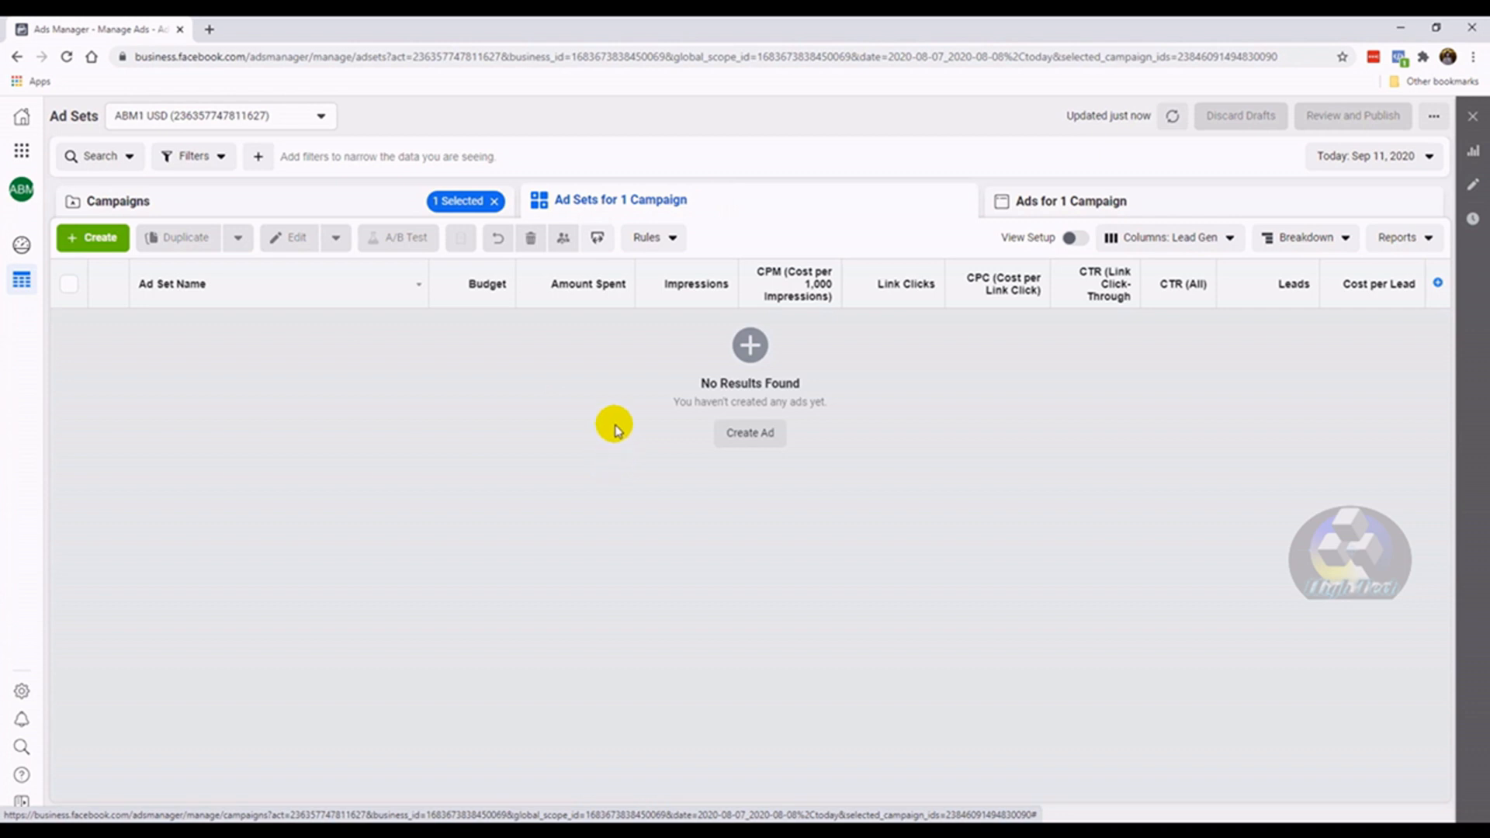
Create a new ad set named "Test" with a new ad in the Conversions - PDF Book campaign
click(99, 238)
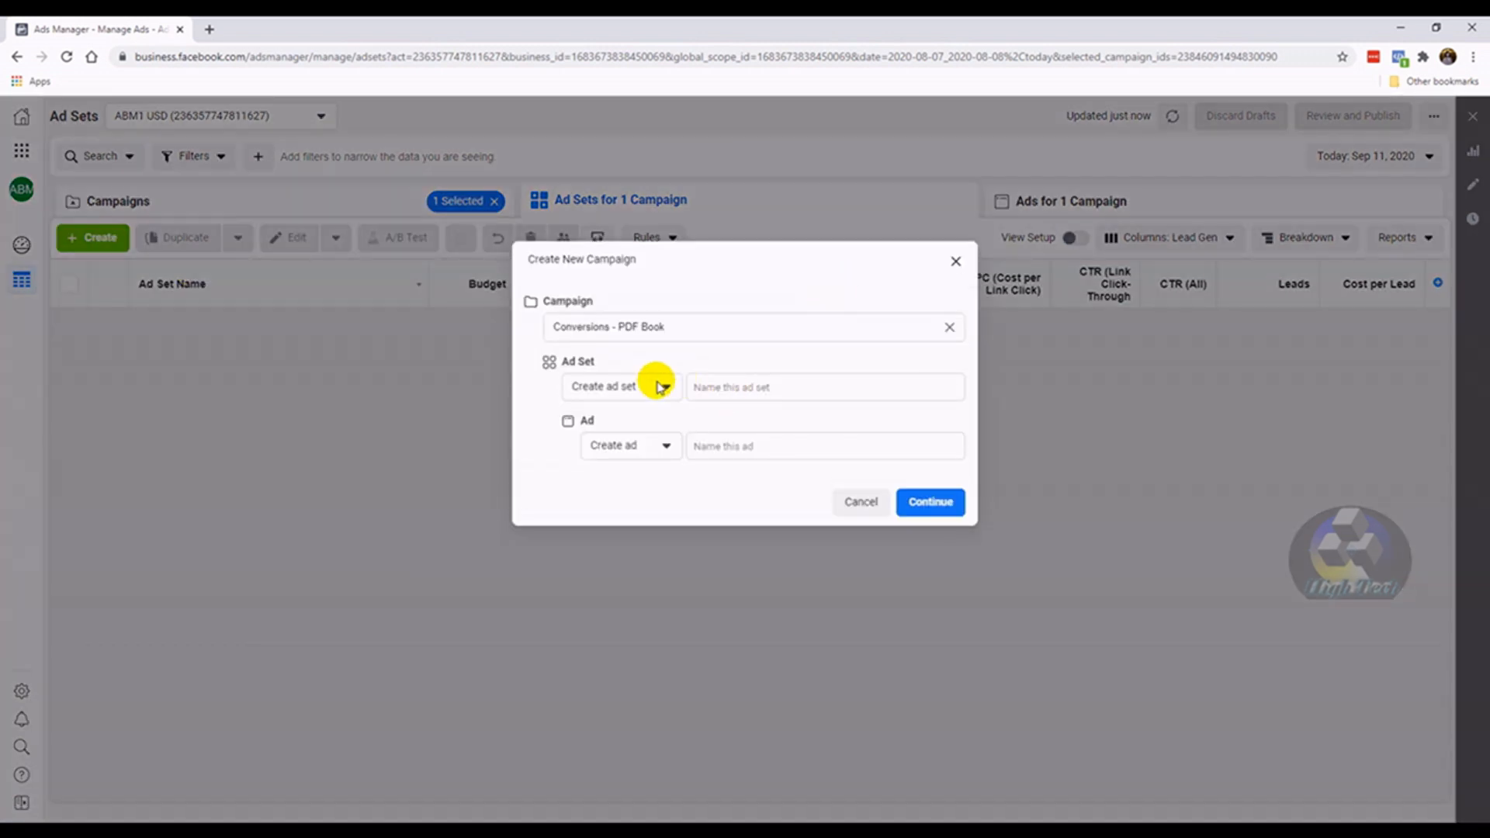
click(693, 387)
click(715, 386)
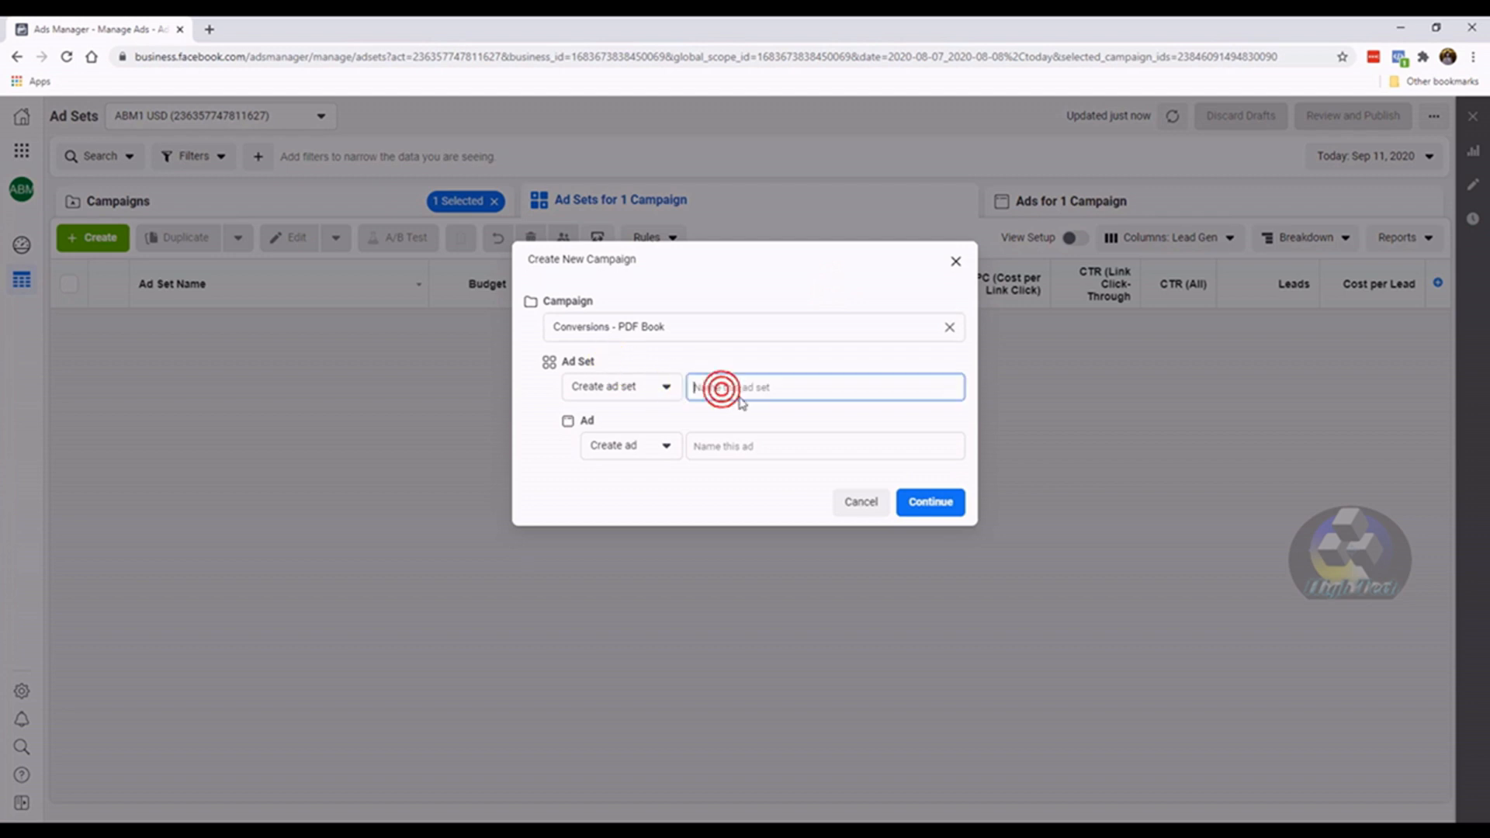
click(631, 386)
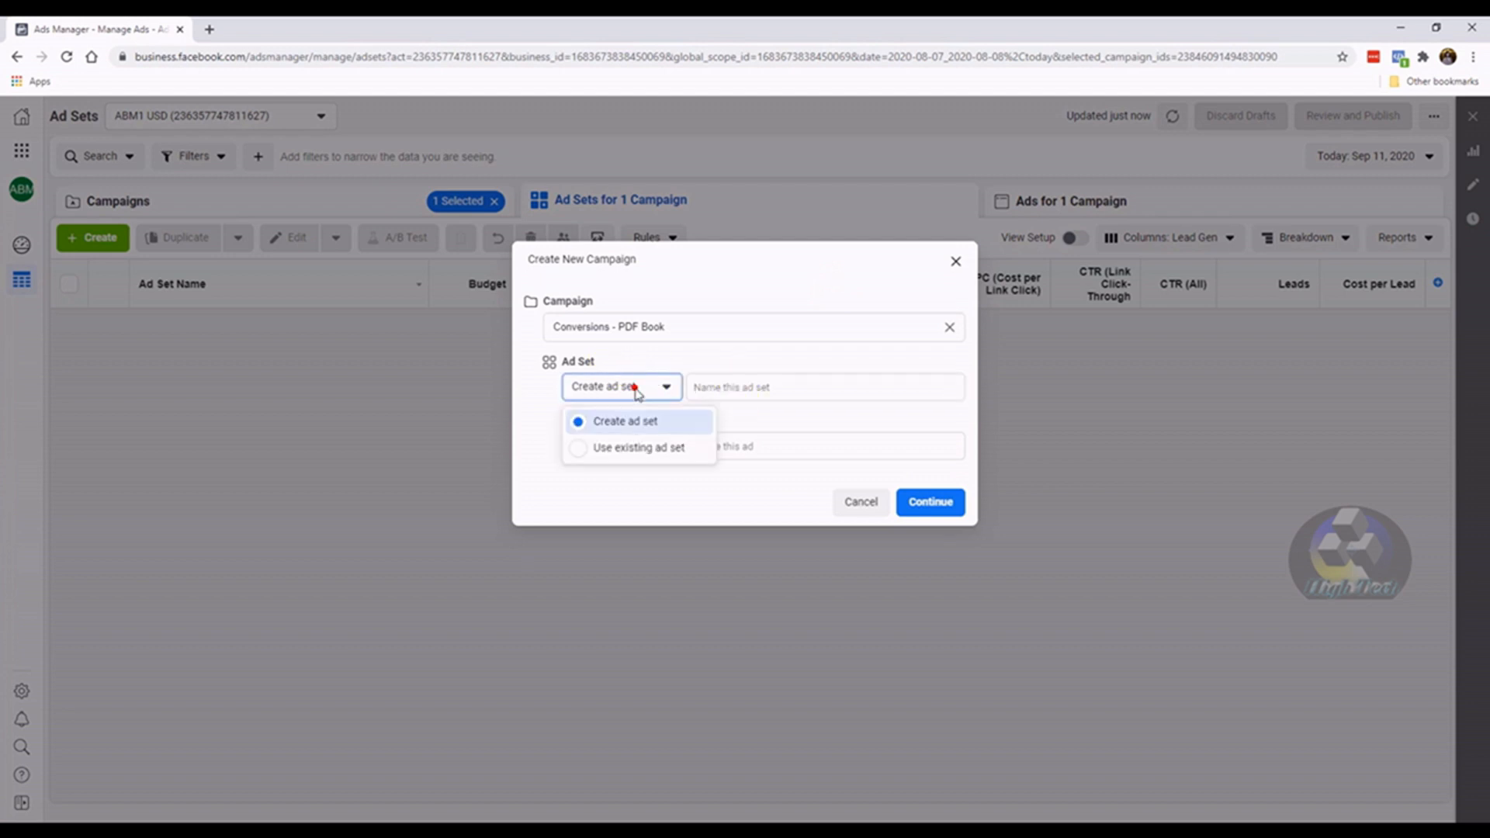
click(633, 387)
click(734, 383)
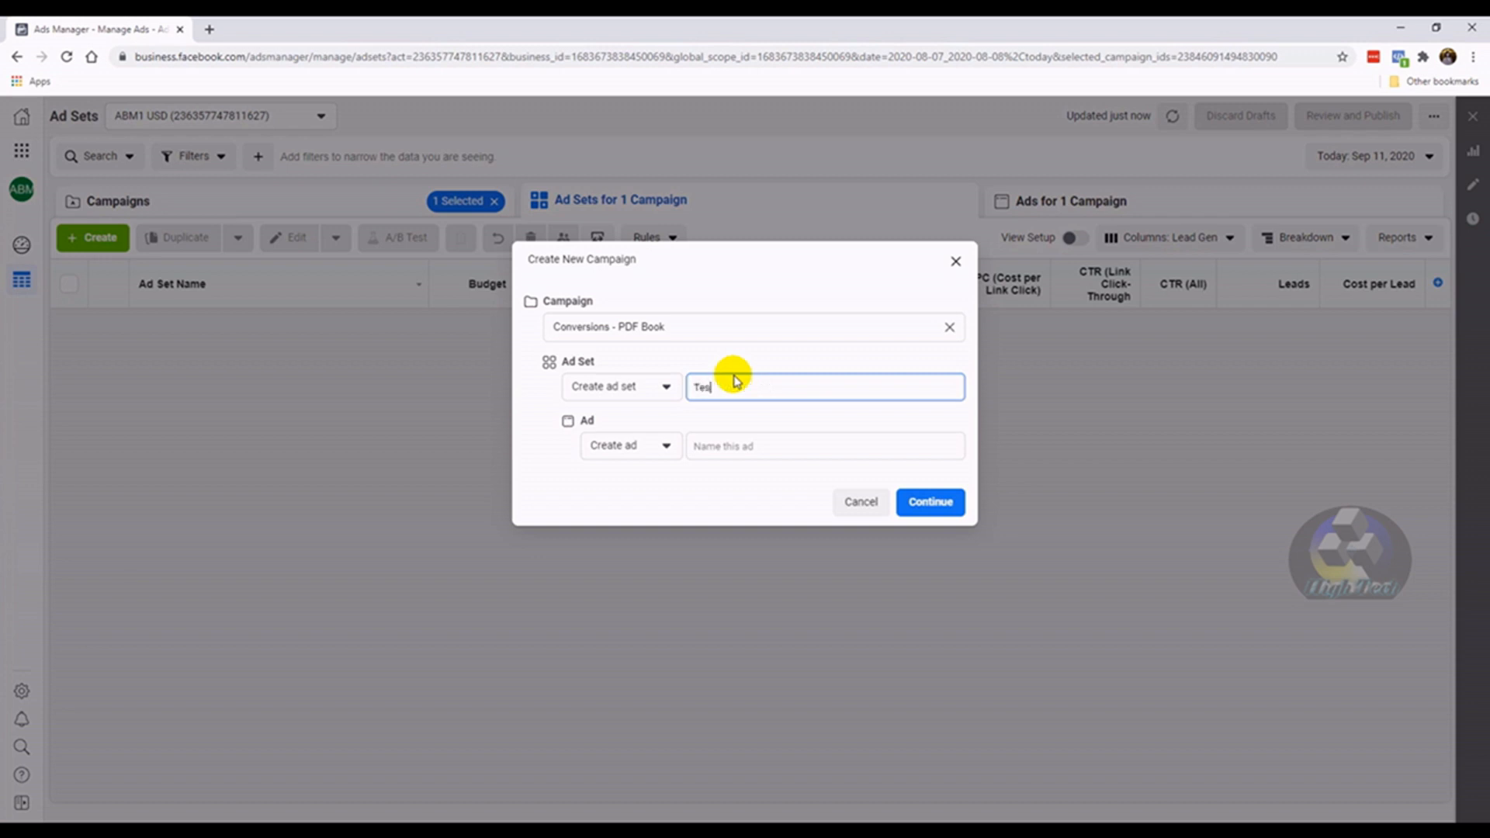
text(t)
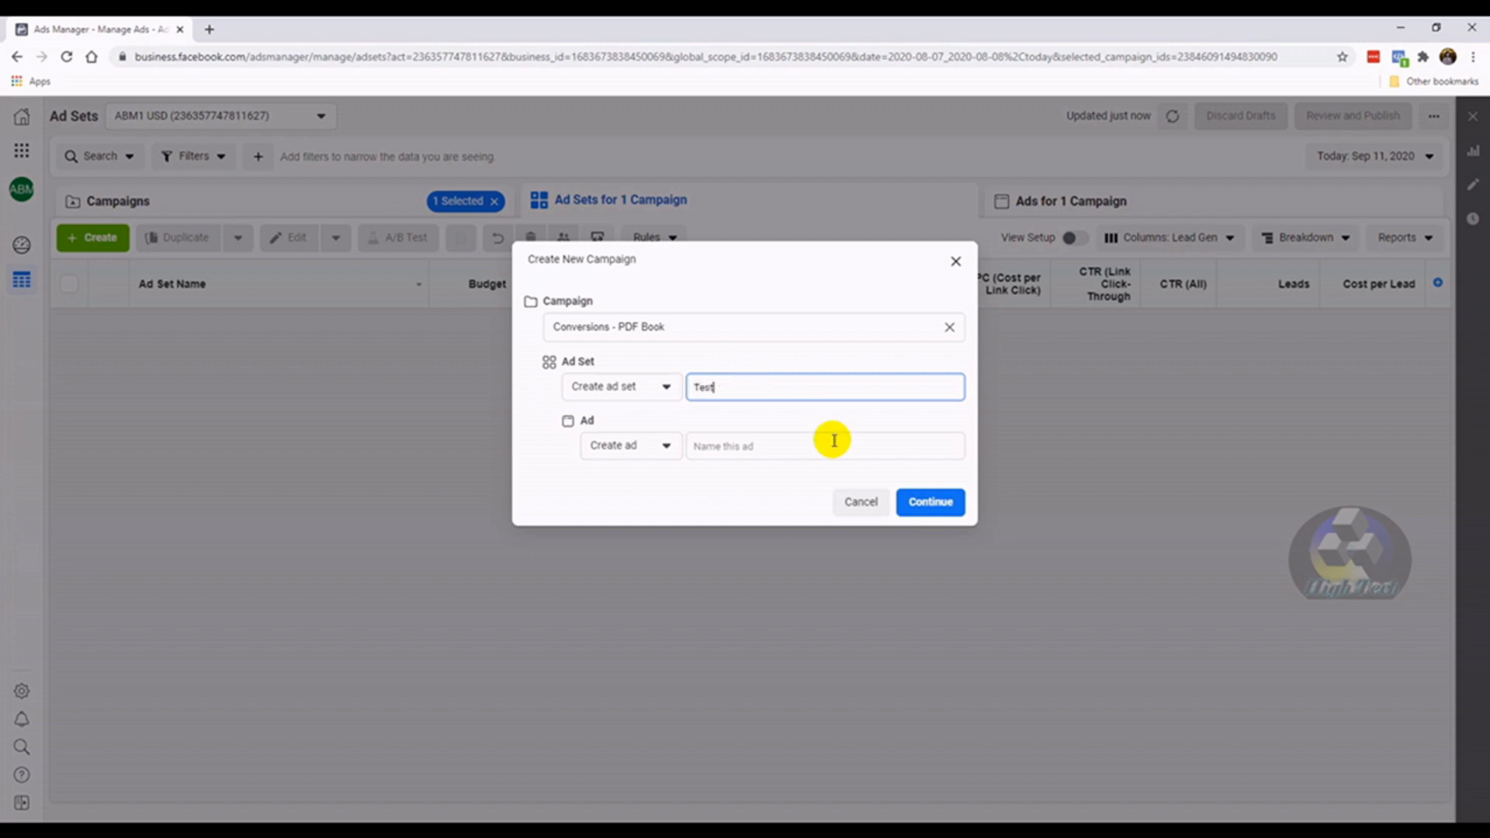
click(915, 504)
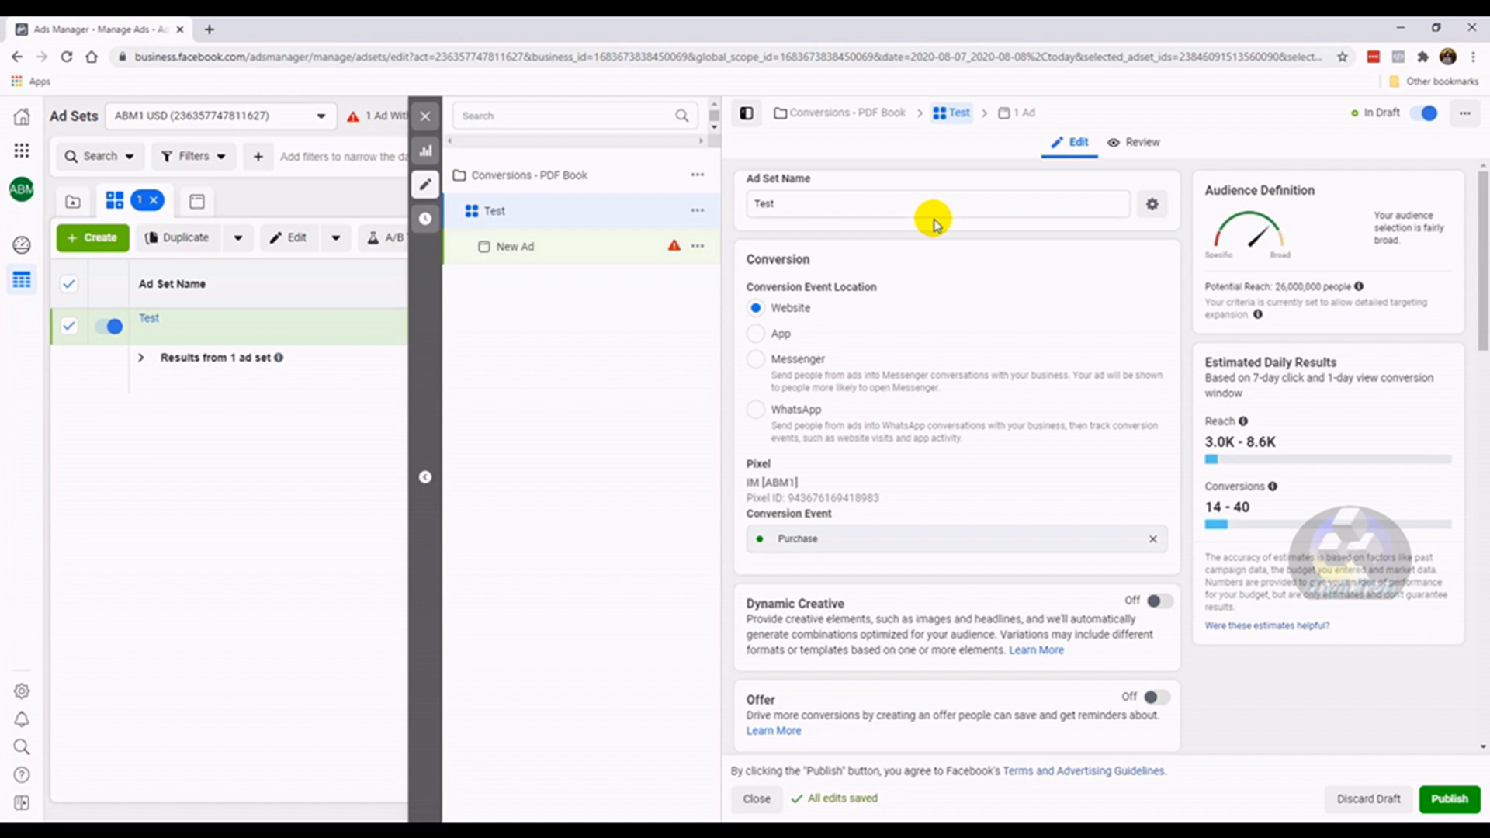
Replace the Test ad set's Purchase conversion event with Lead
click(800, 201)
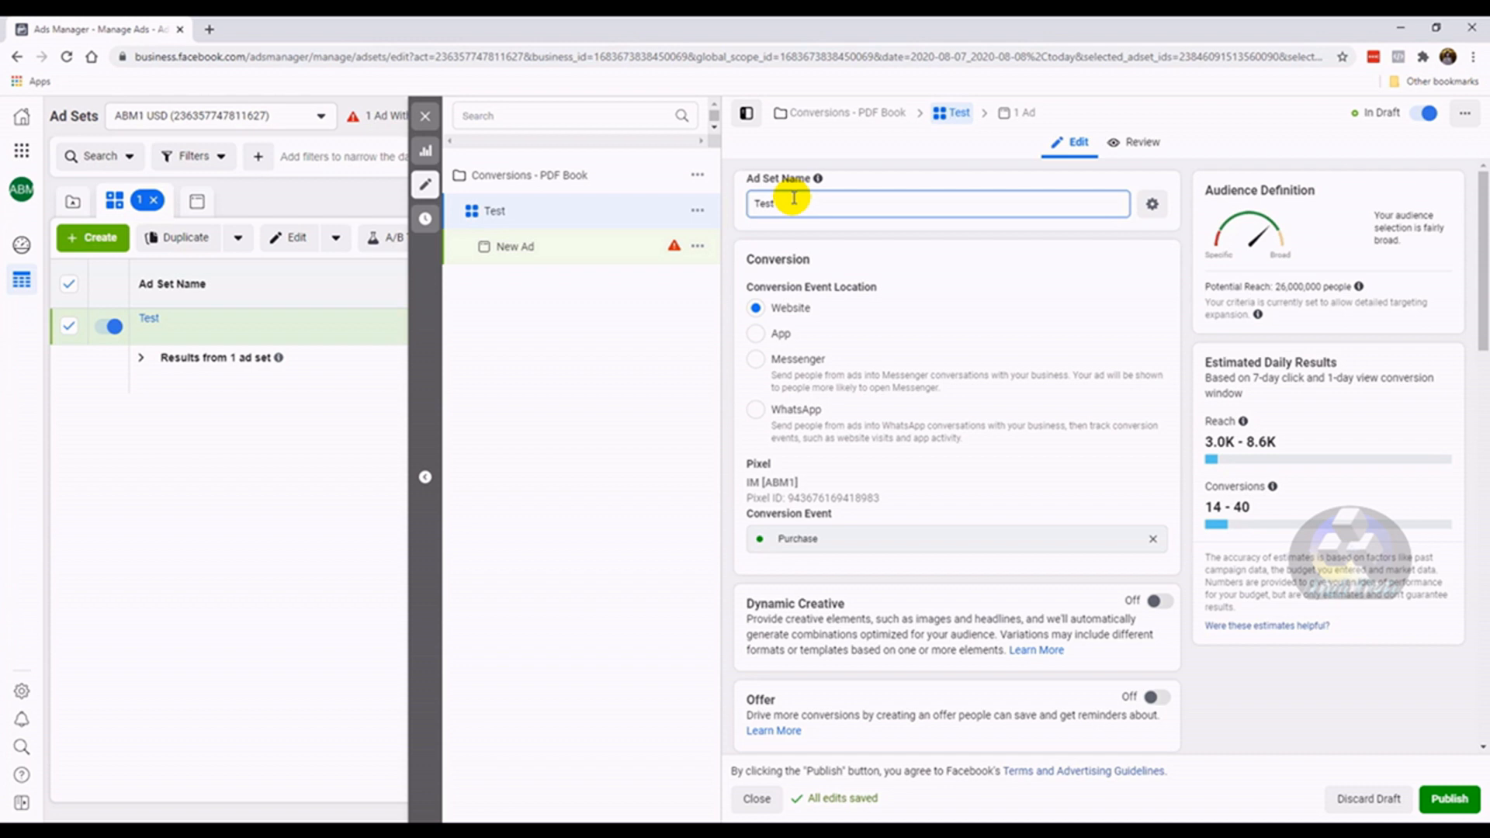
click(840, 243)
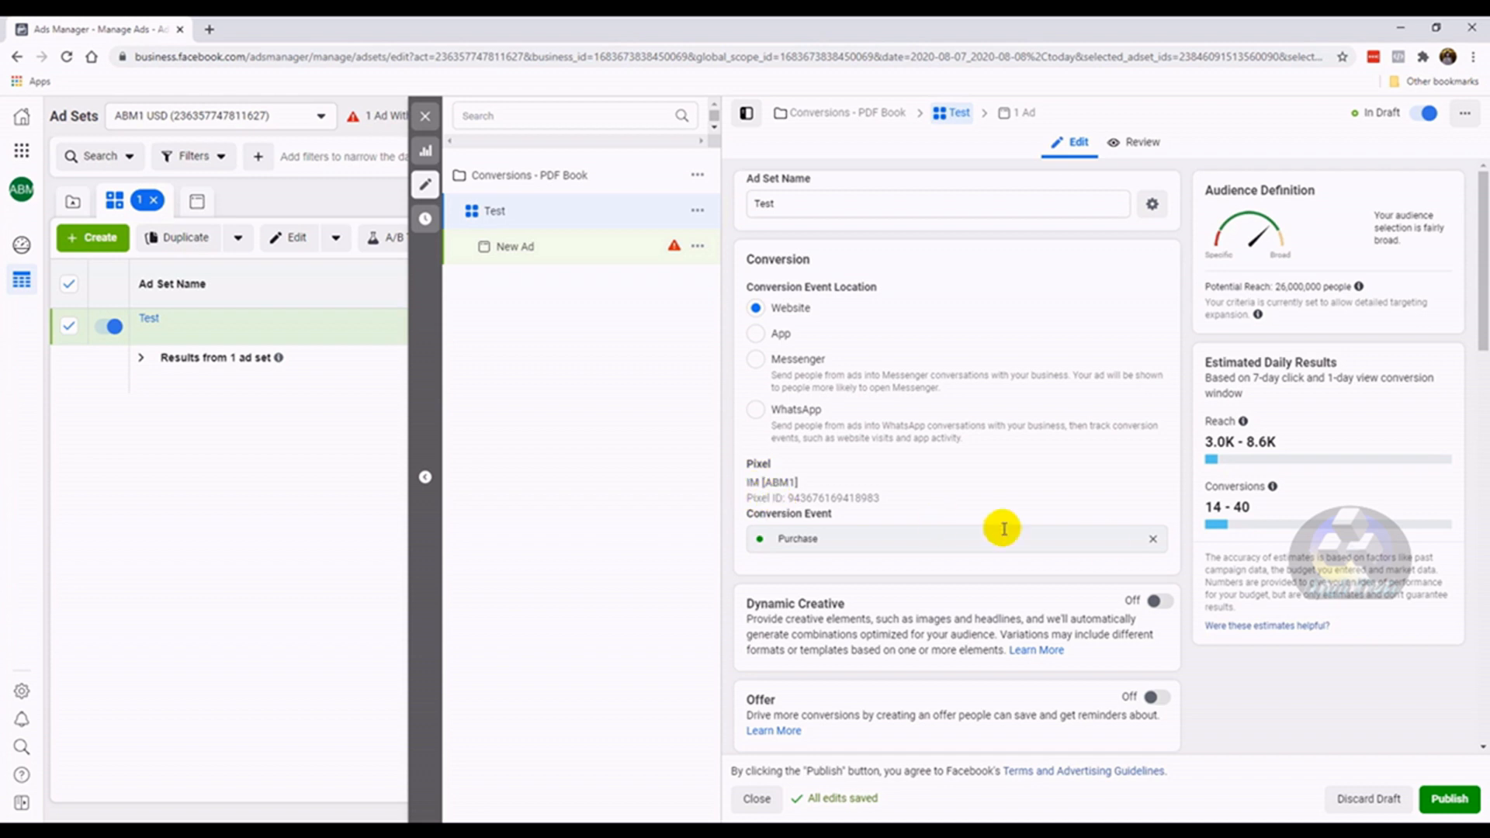
click(1150, 539)
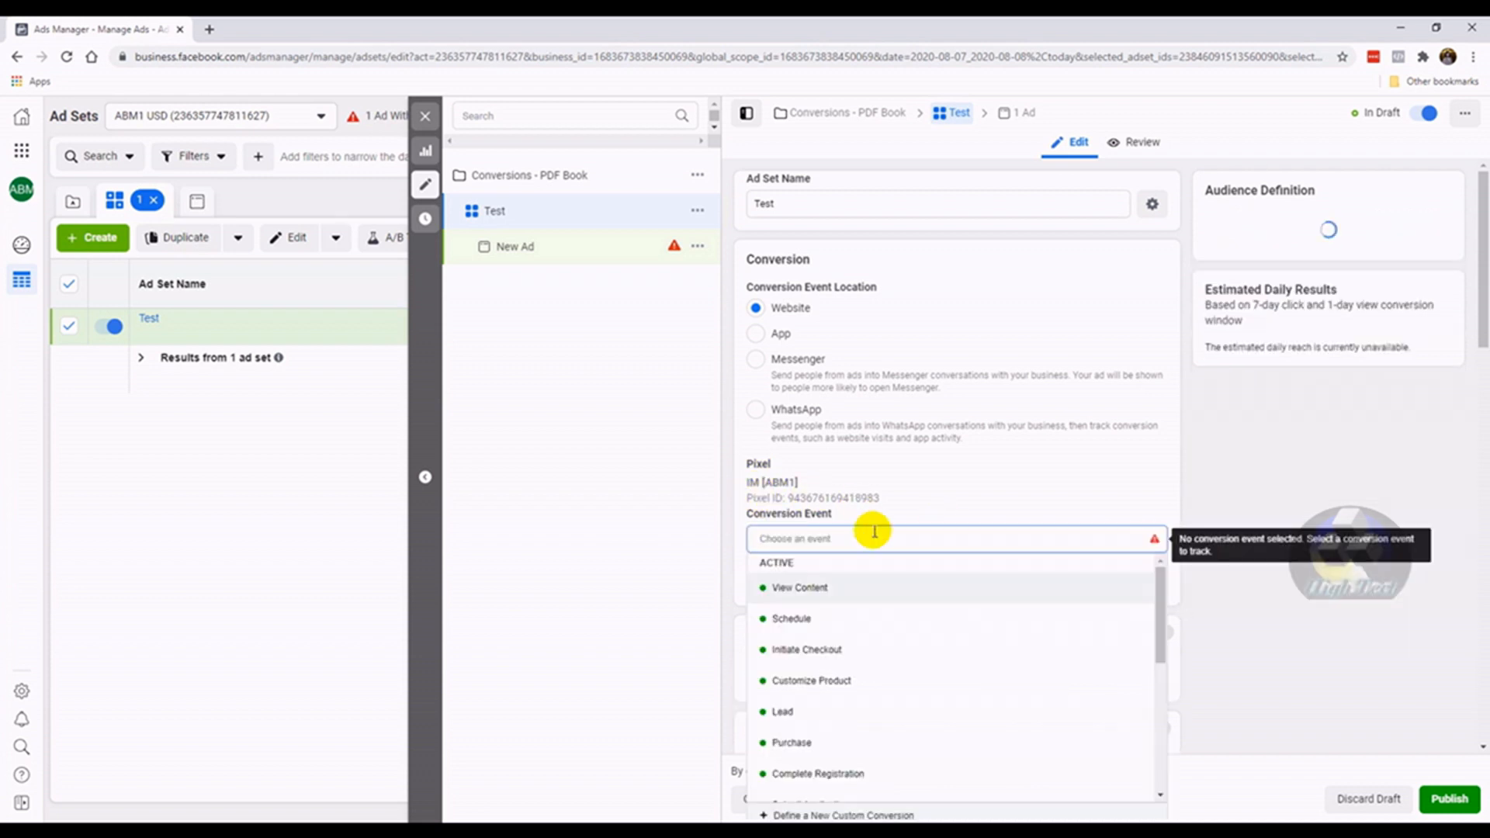
click(798, 711)
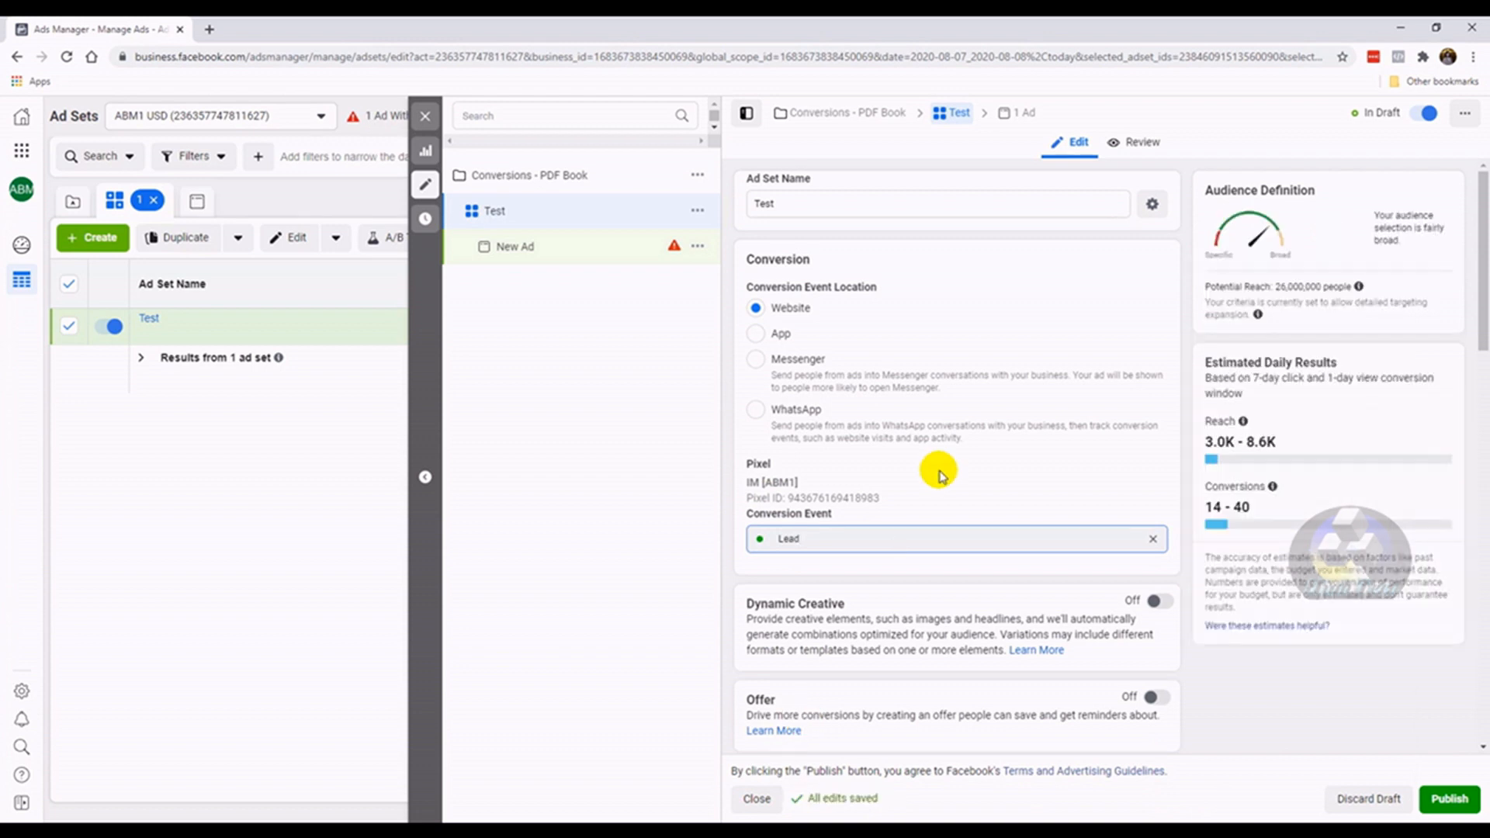
Try Add to Cart as the Test ad set's conversion event, and switch the event back to Lead
click(762, 544)
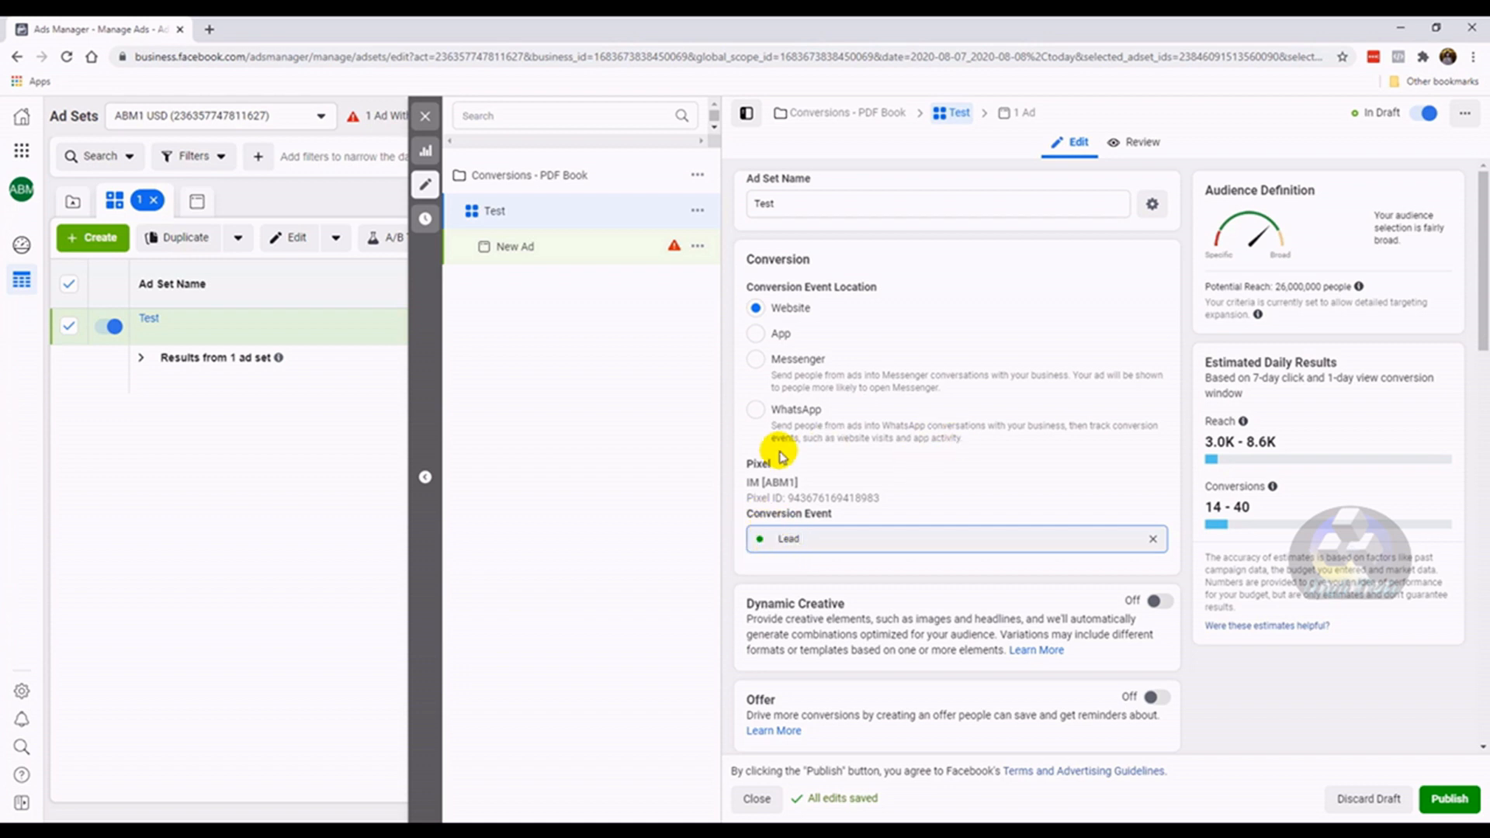
click(1153, 539)
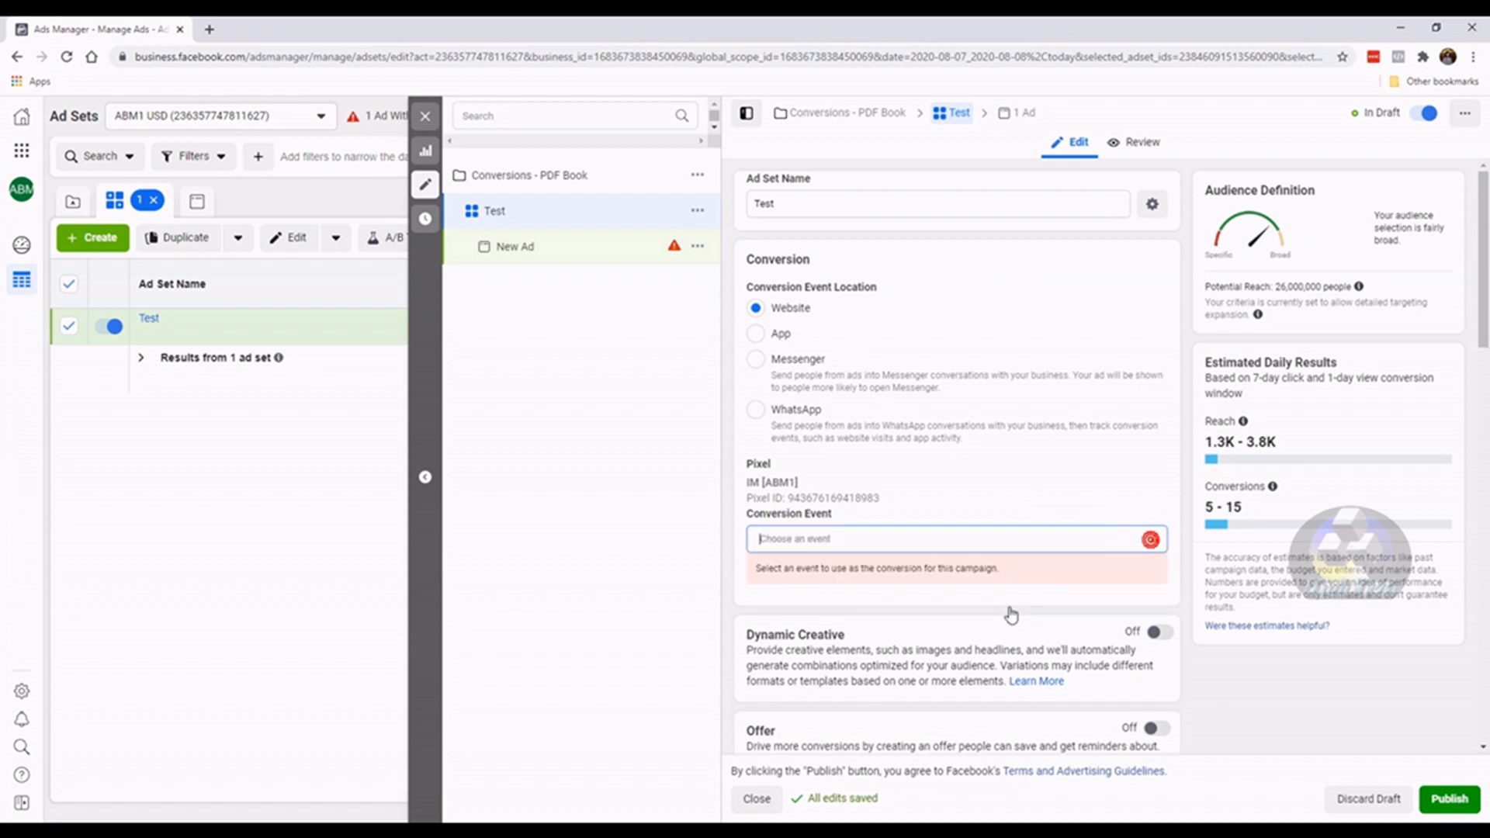
scroll(970, 625, down, 1)
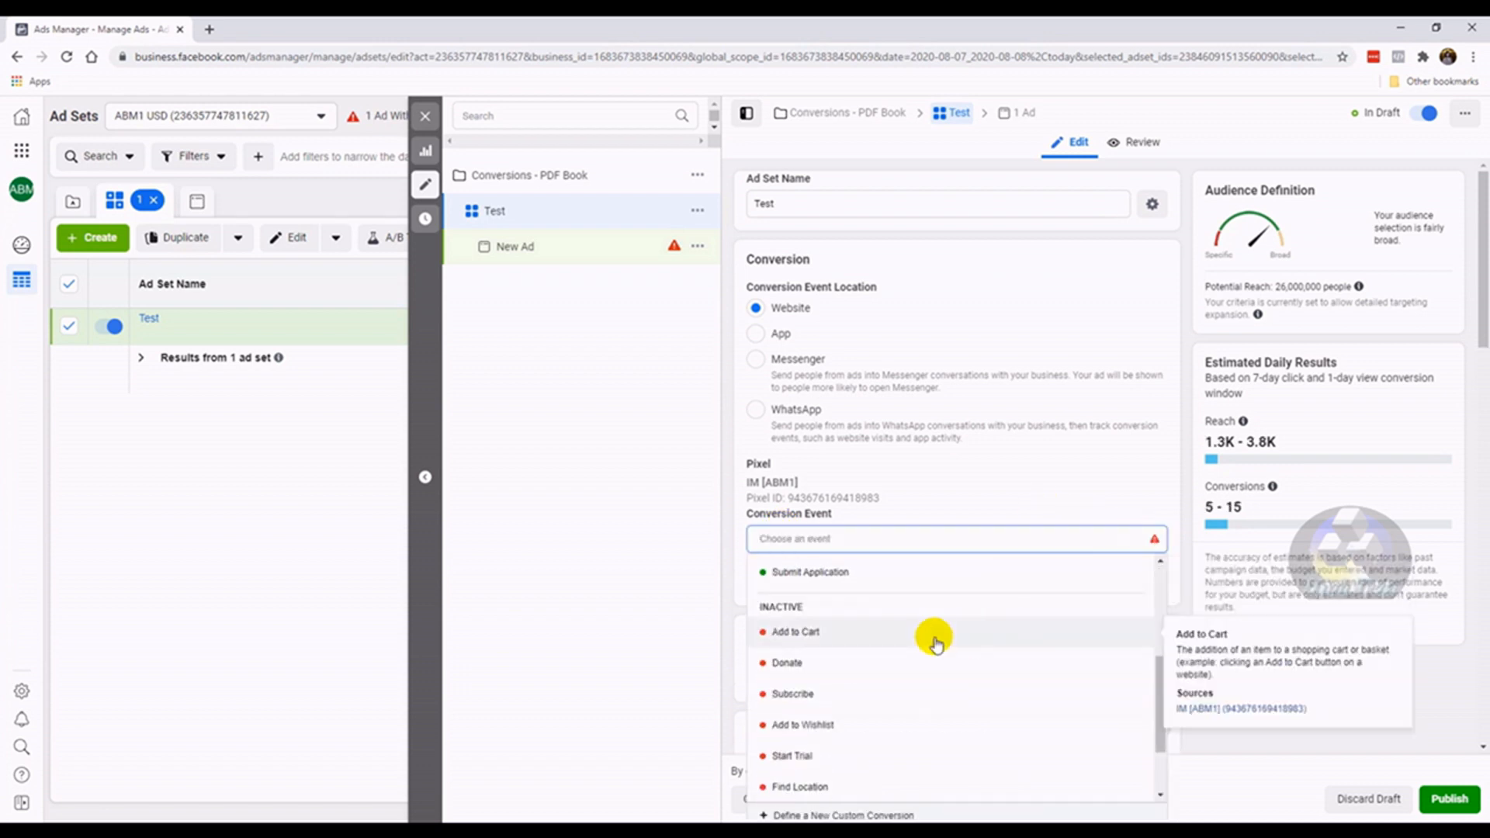
click(798, 633)
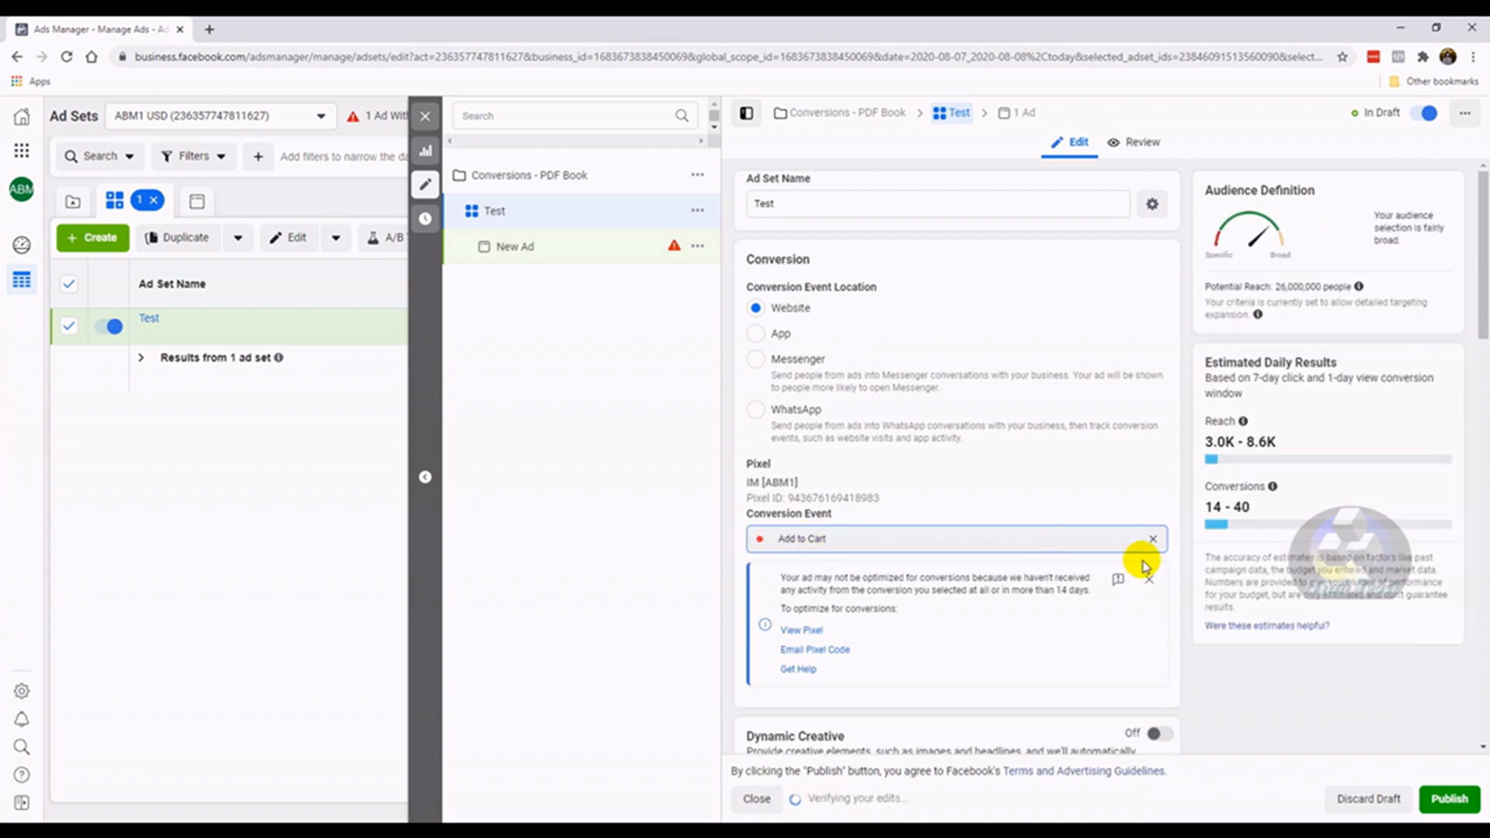
click(1154, 539)
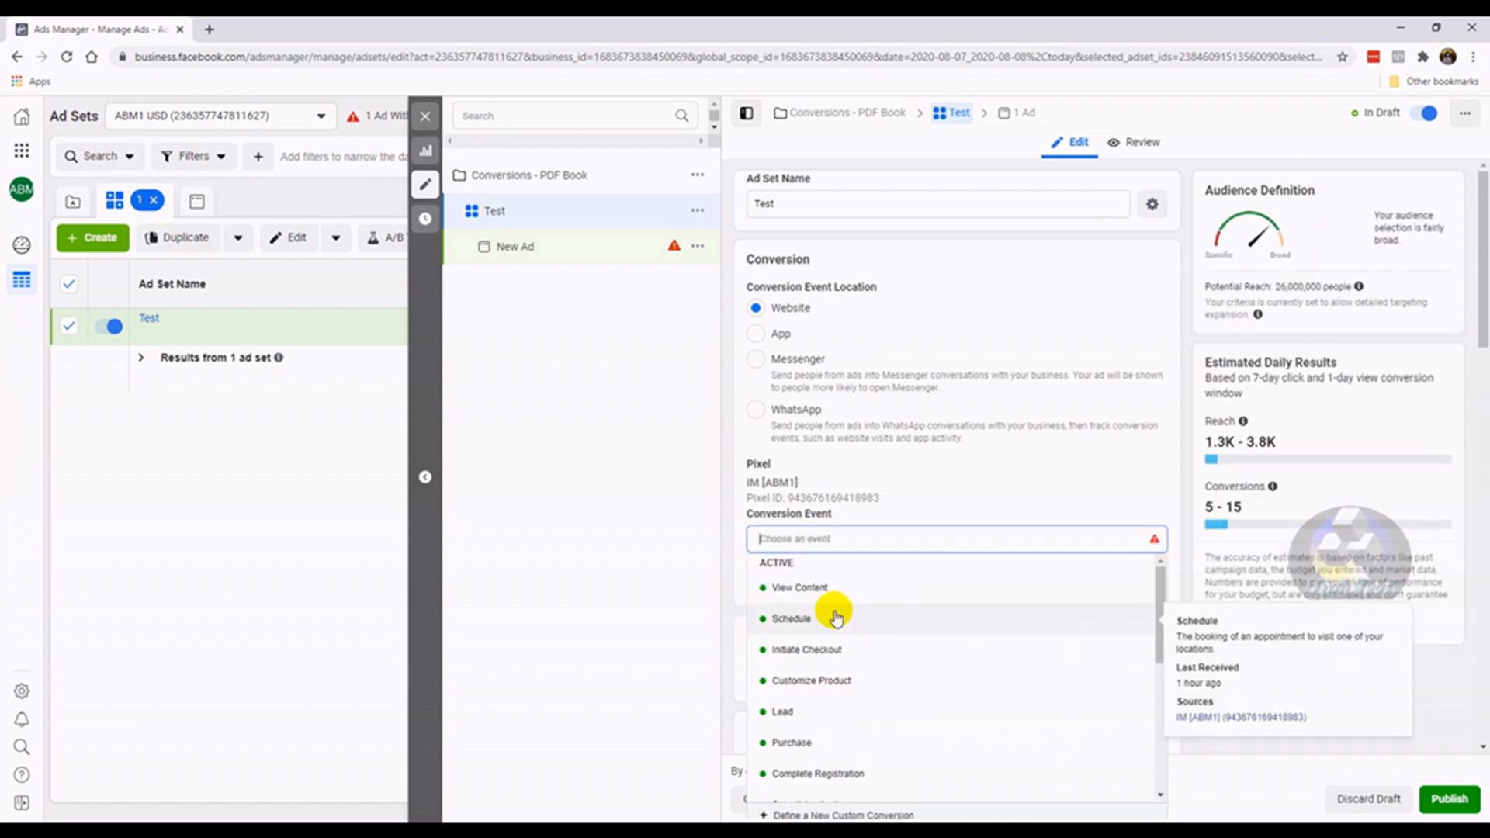
click(806, 709)
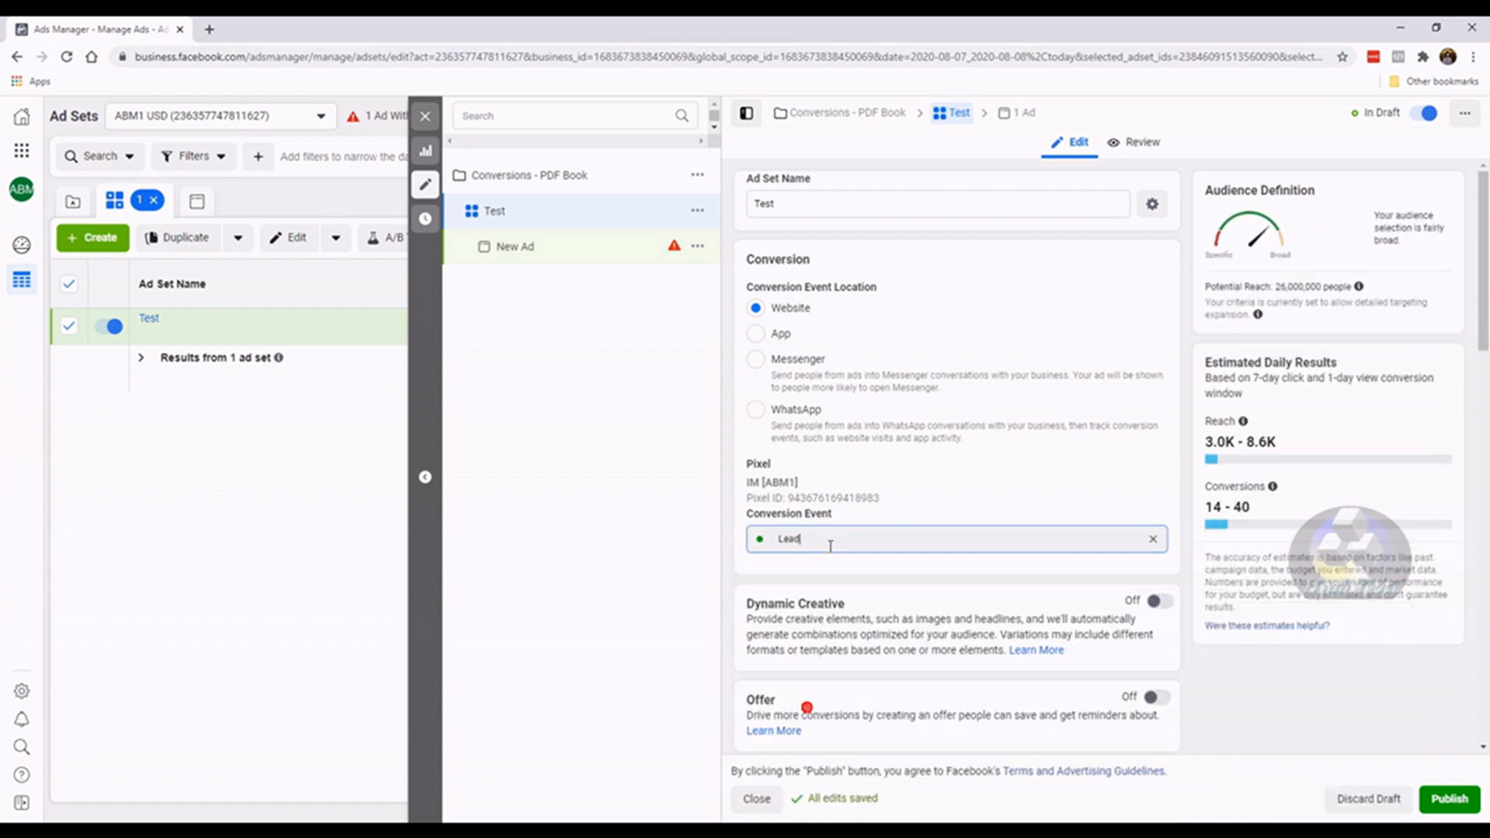
Try Purchase as the ad set's conversion event, and restore Lead as the event
click(1154, 541)
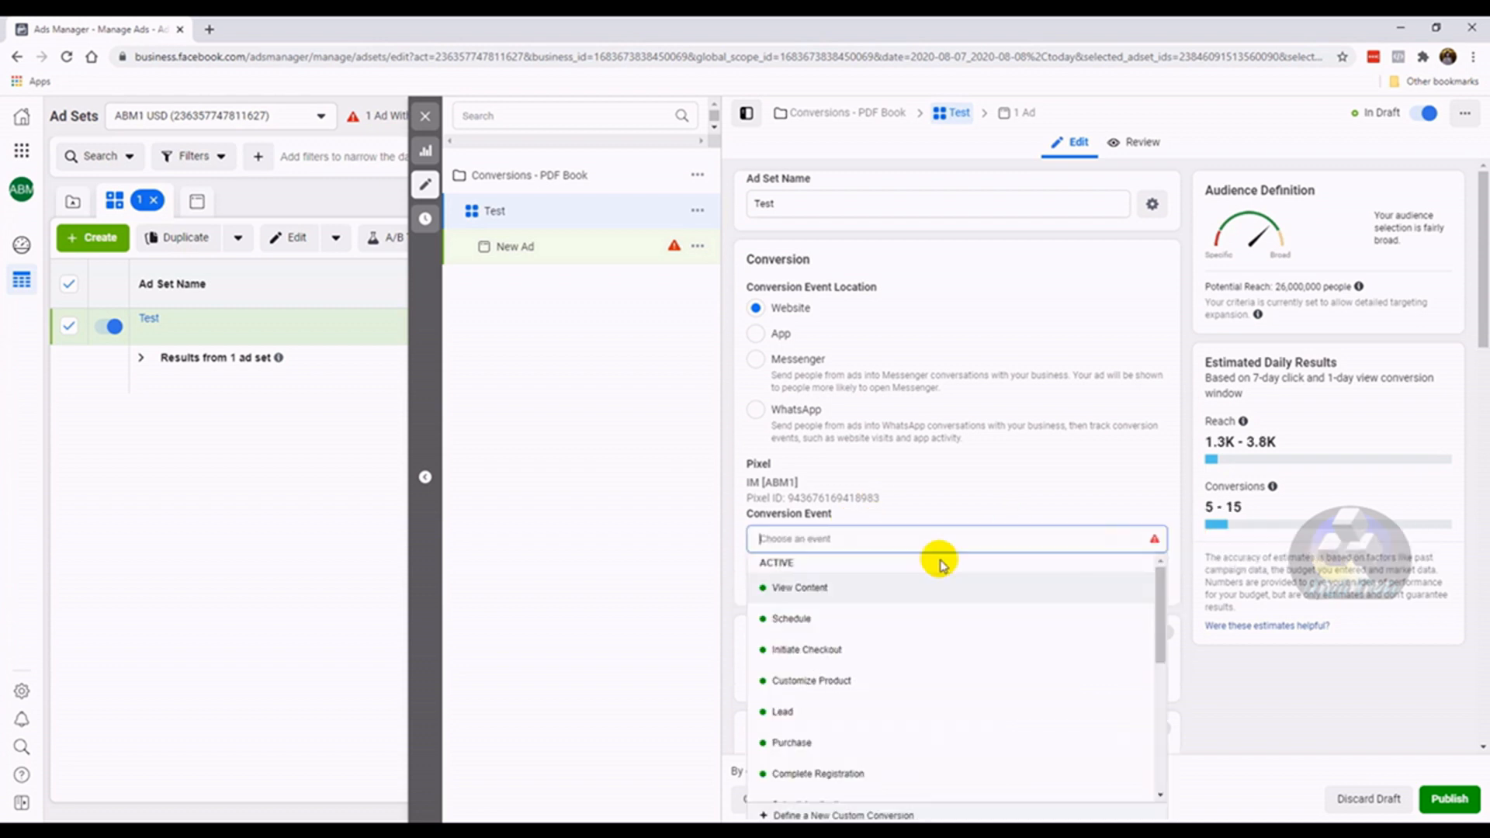
click(793, 743)
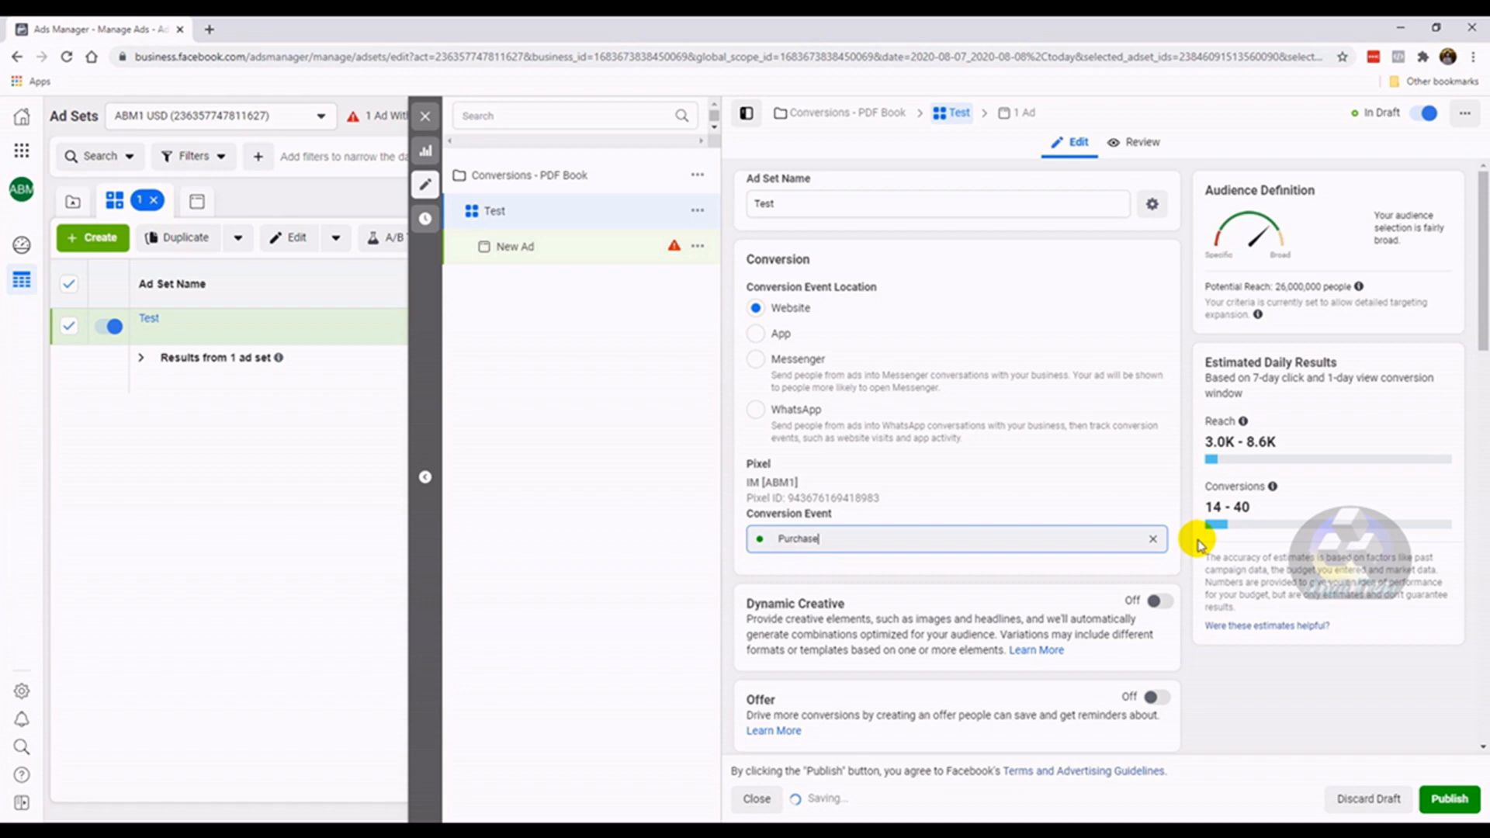
click(1153, 539)
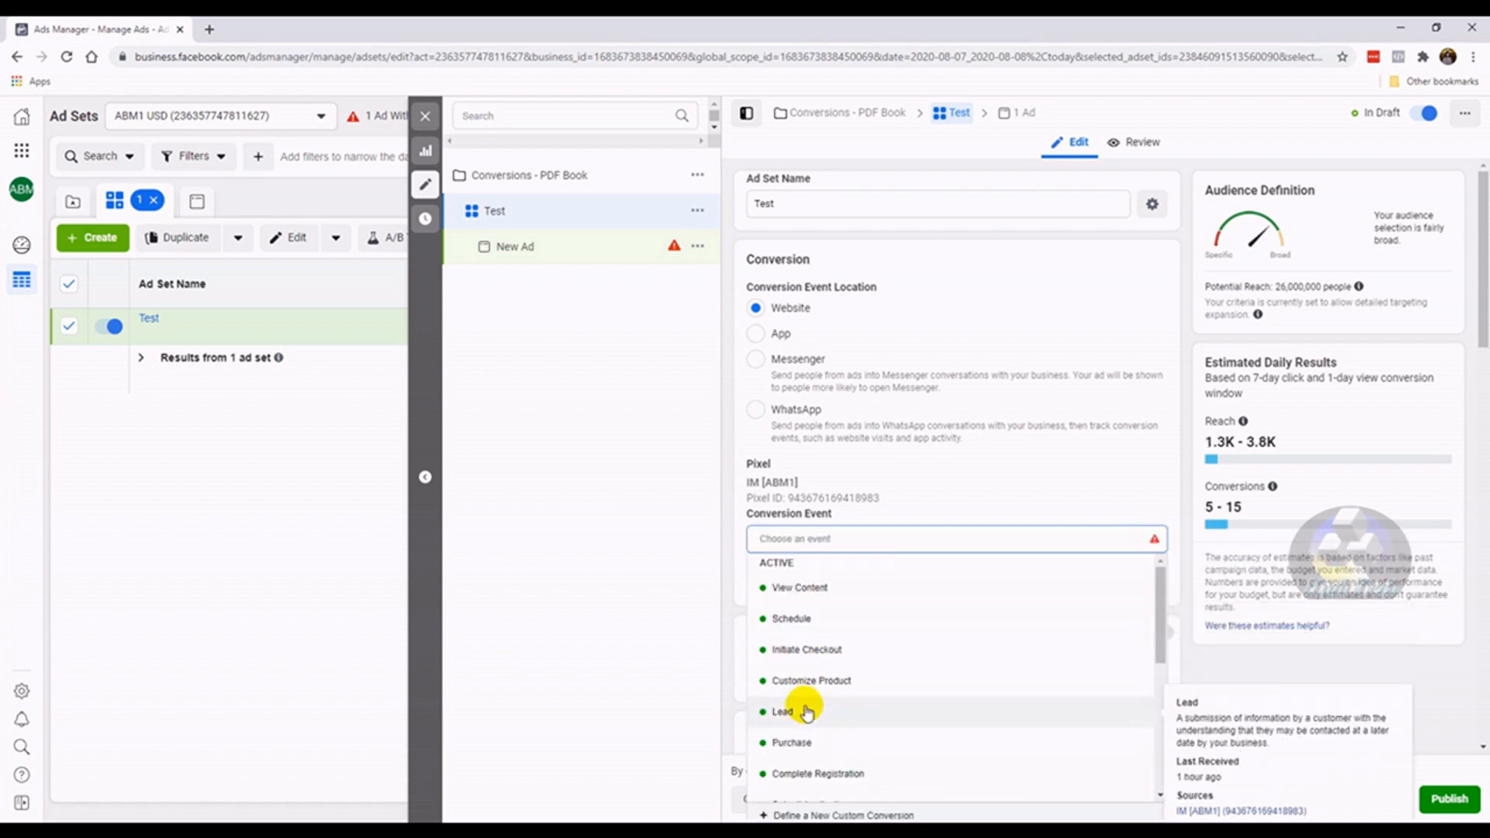
click(808, 712)
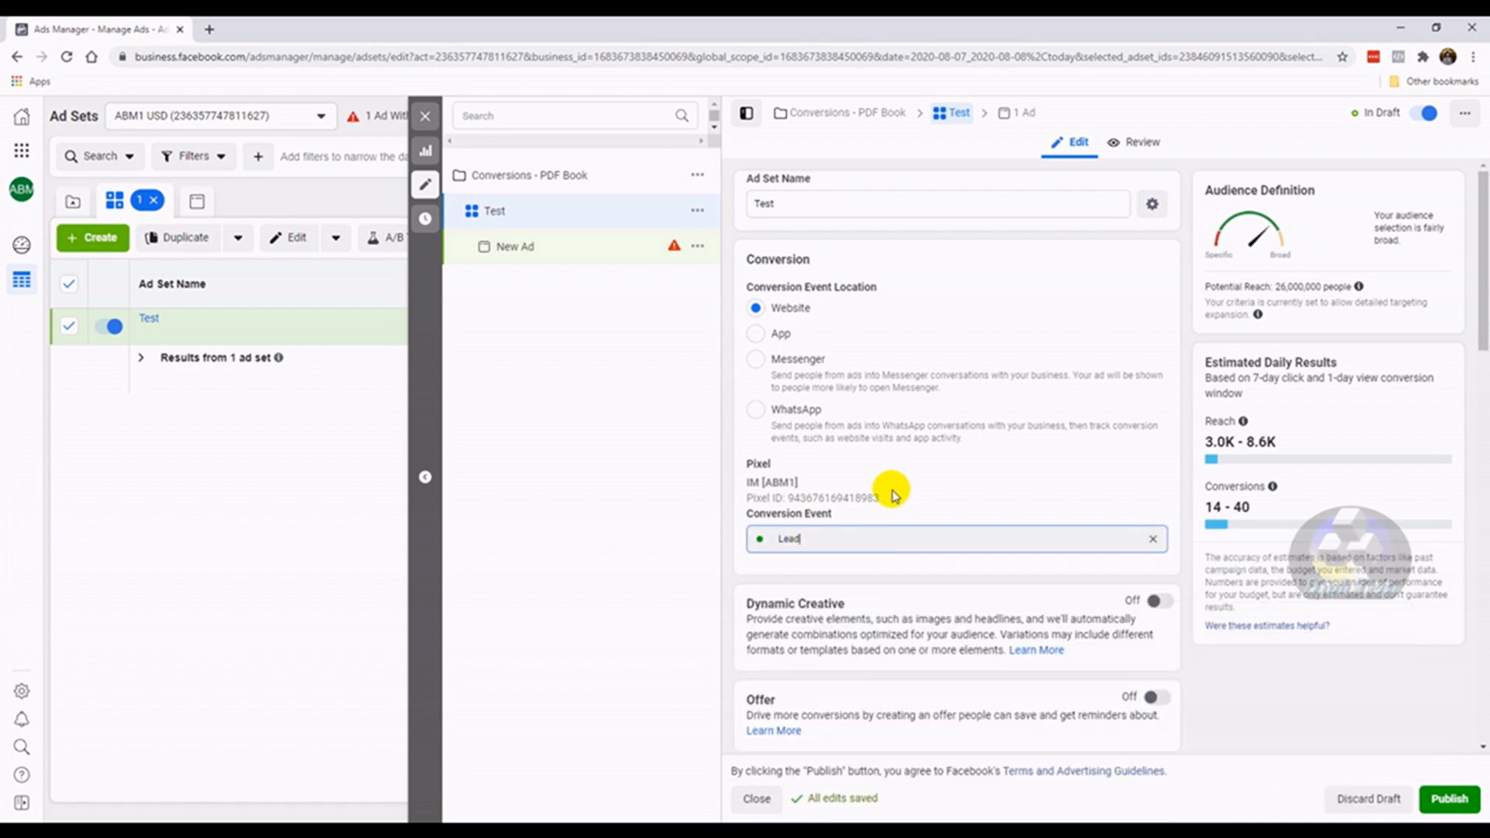
click(798, 466)
Review the ad set's Dynamic Creative, Offer, Budget & Schedule and Audience settings, including the additional ad scheduling options
scroll(808, 464, down, 3)
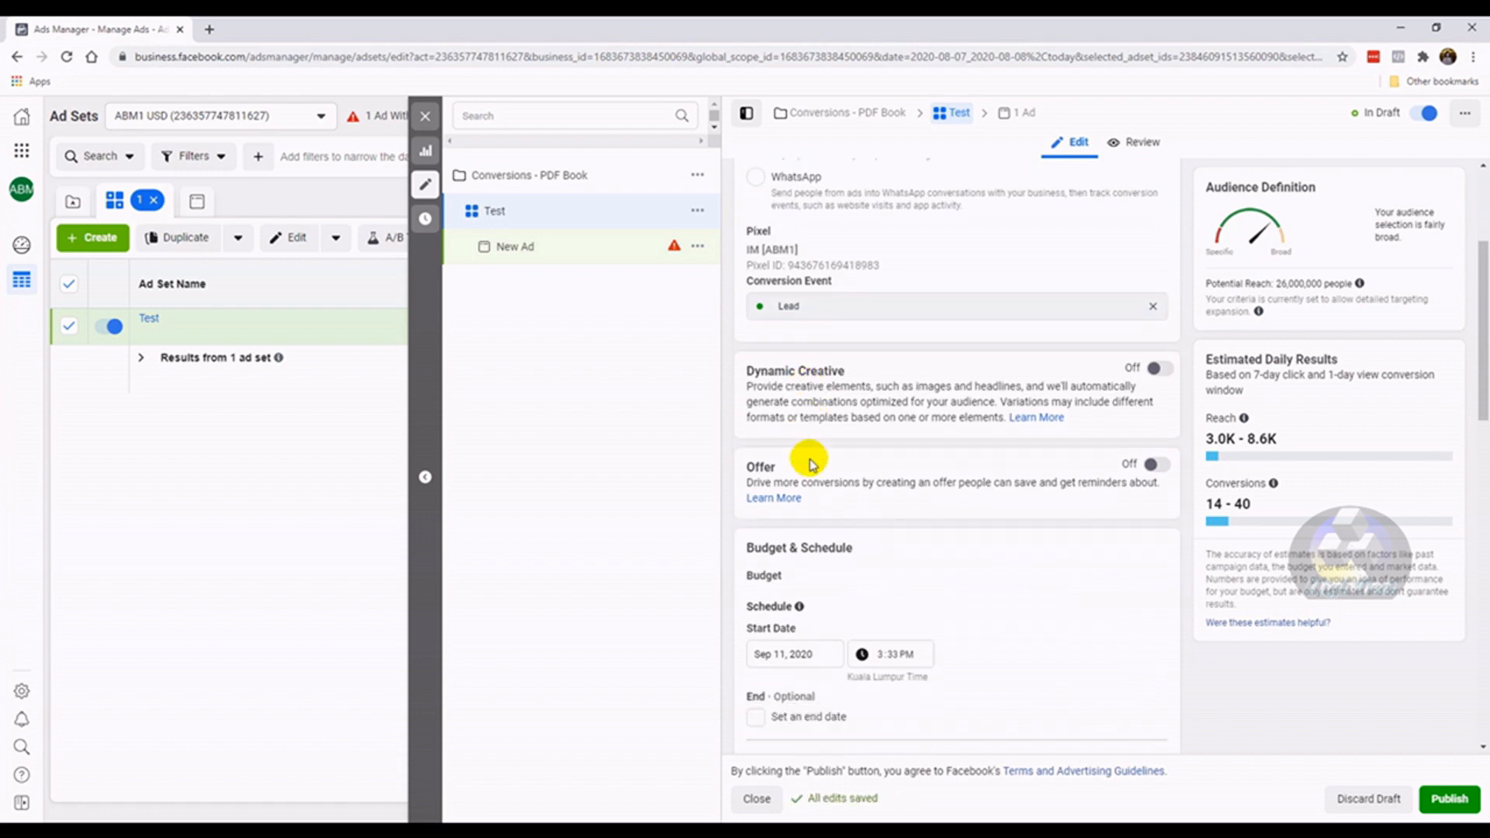
scroll(810, 464, down, 1)
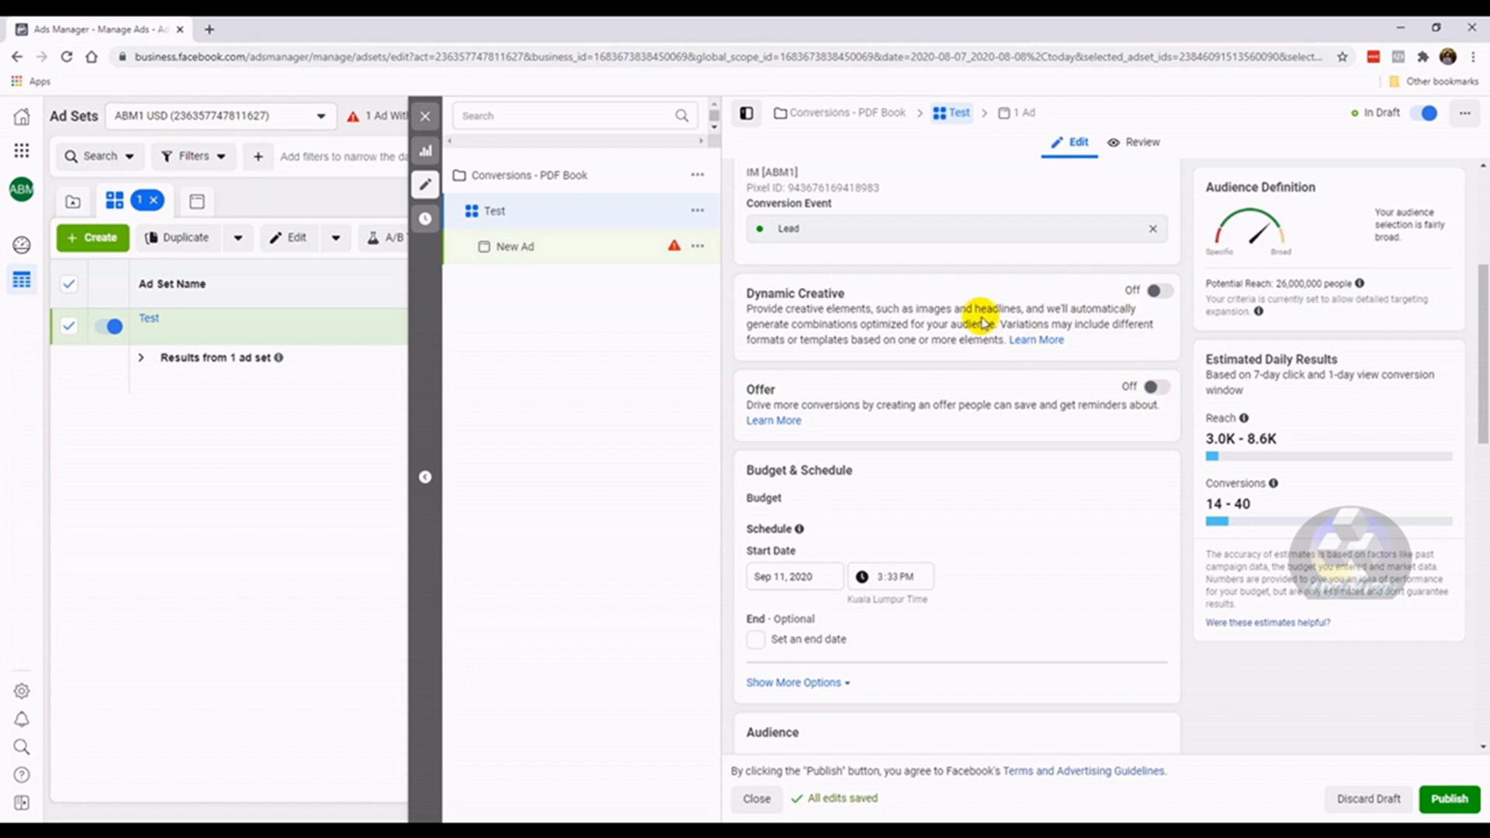
scroll(930, 477, down, 1)
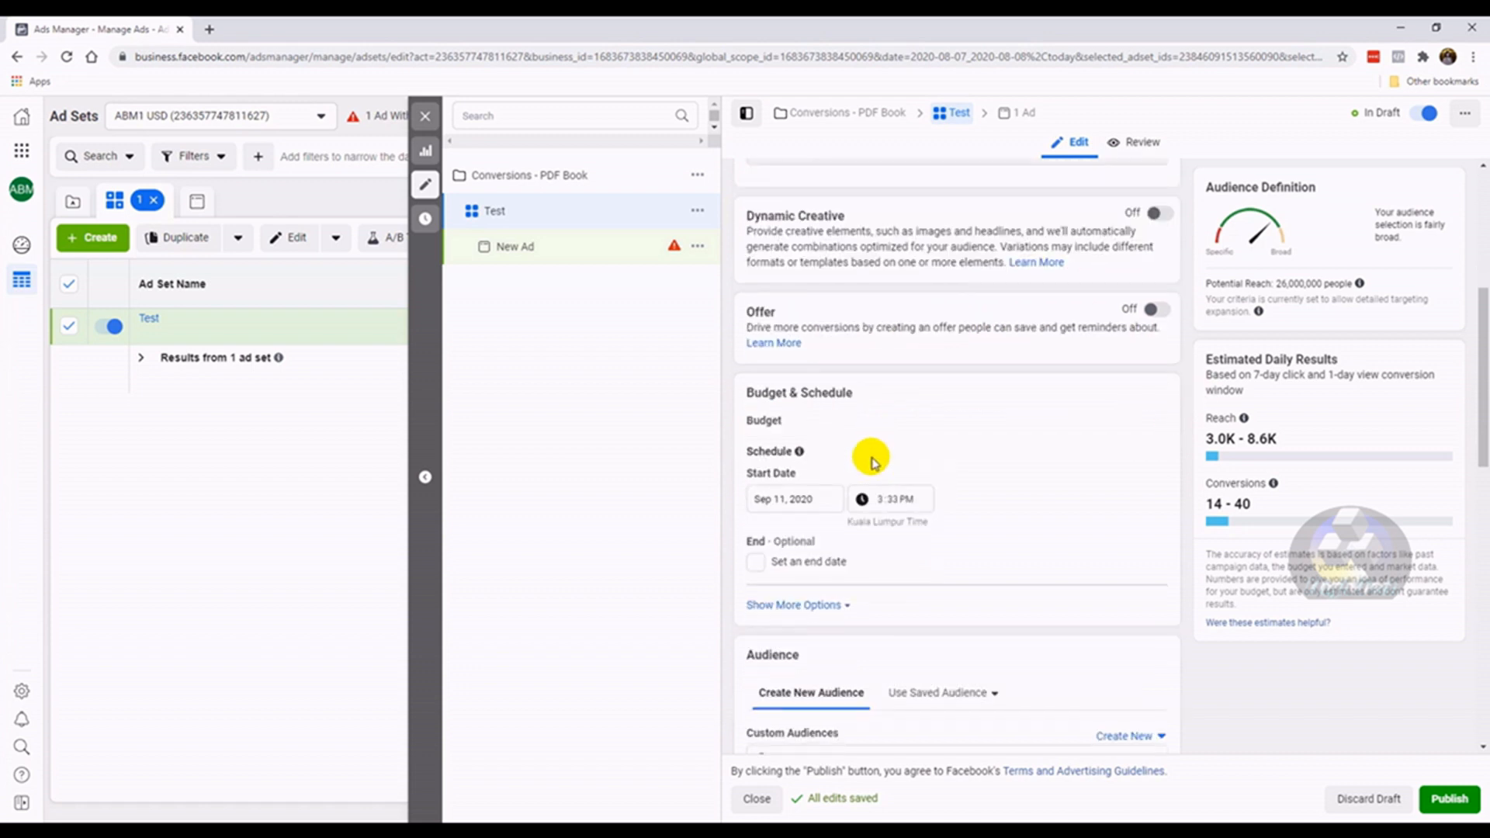
scroll(789, 505, down, 1)
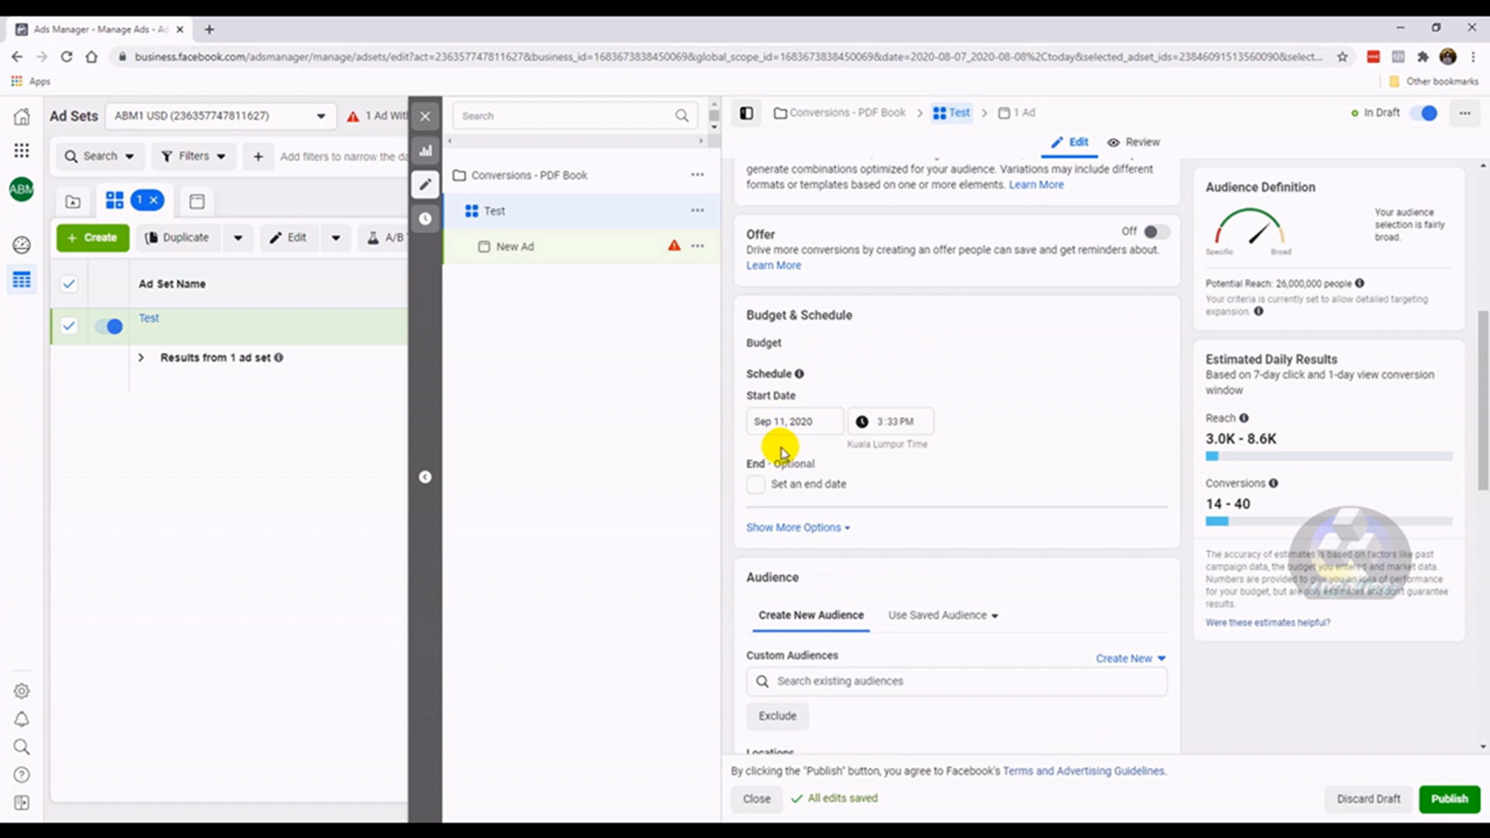
click(788, 531)
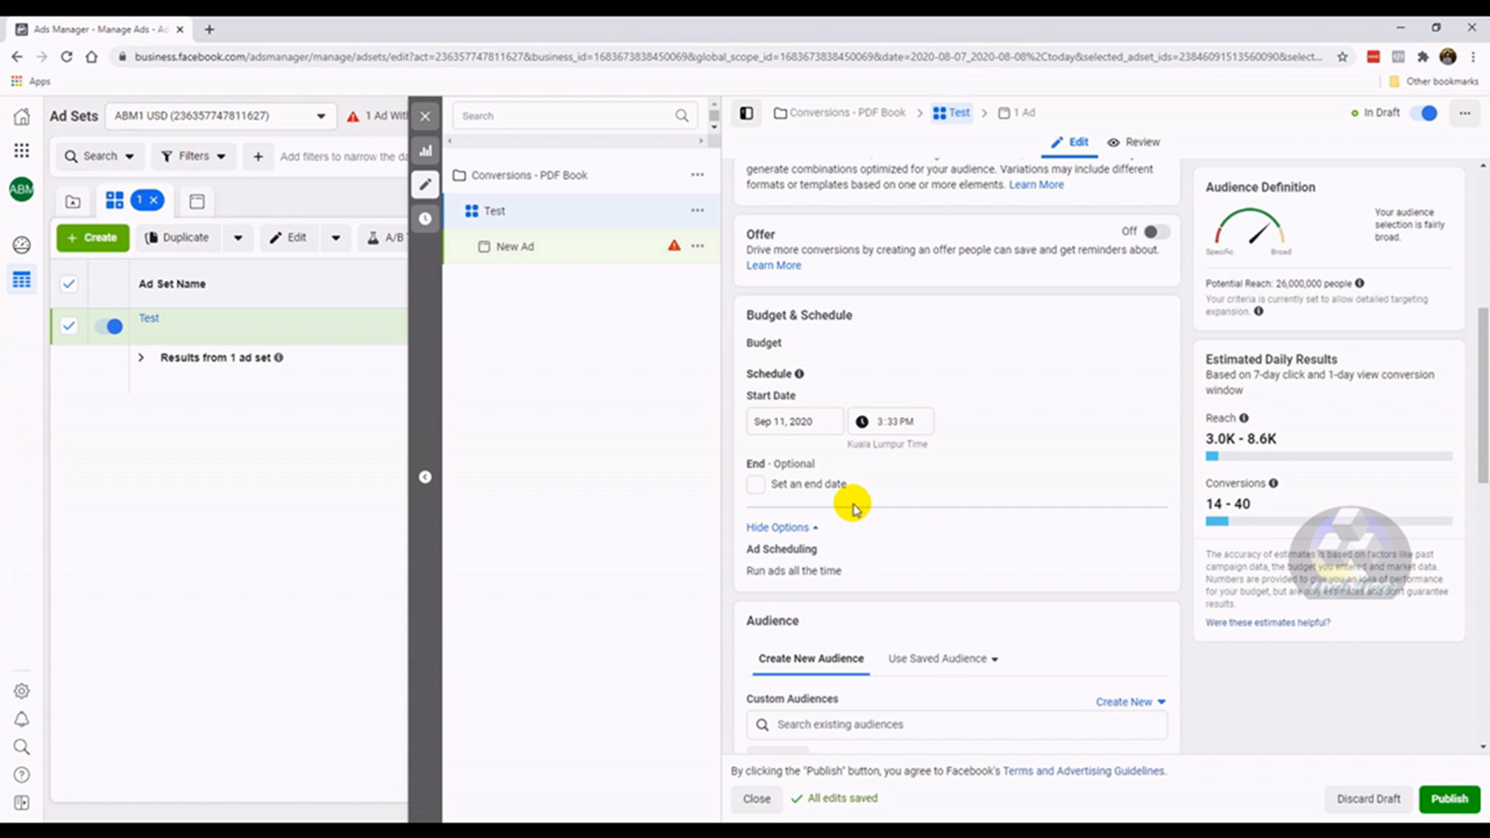
scroll(993, 446, down, 3)
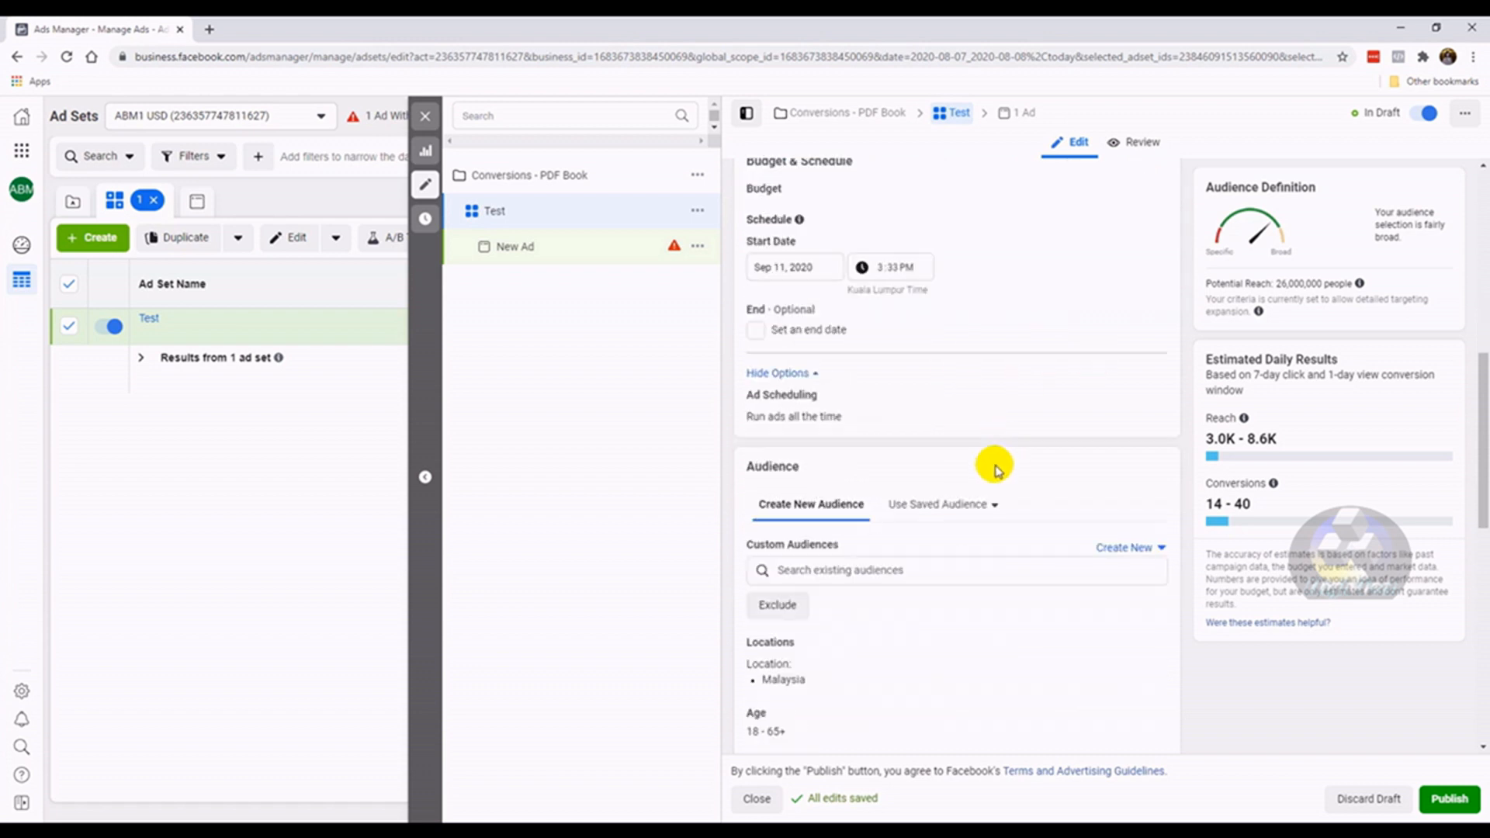
scroll(986, 456, down, 2)
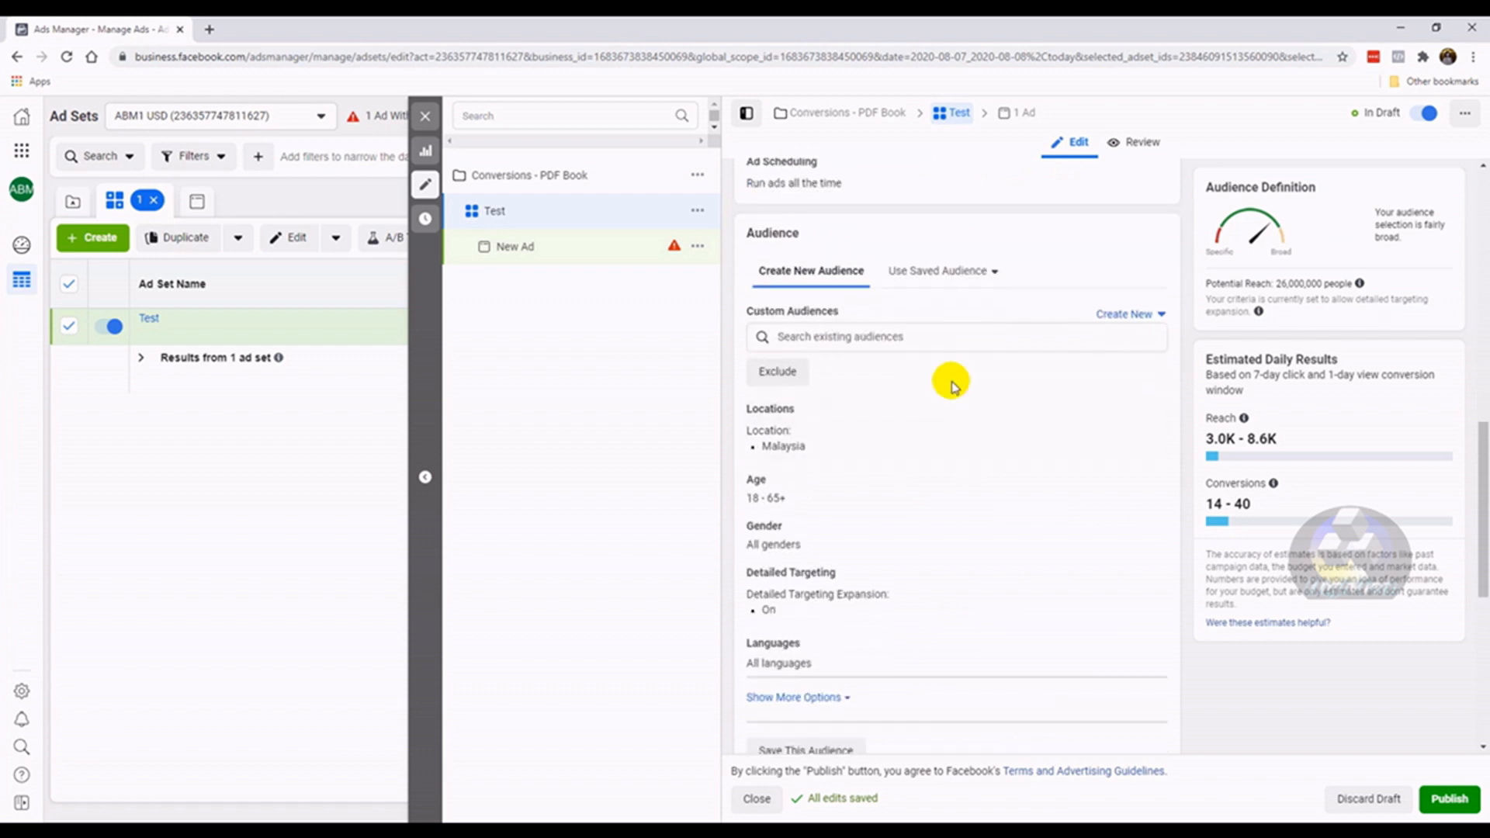
scroll(823, 412, down, 1)
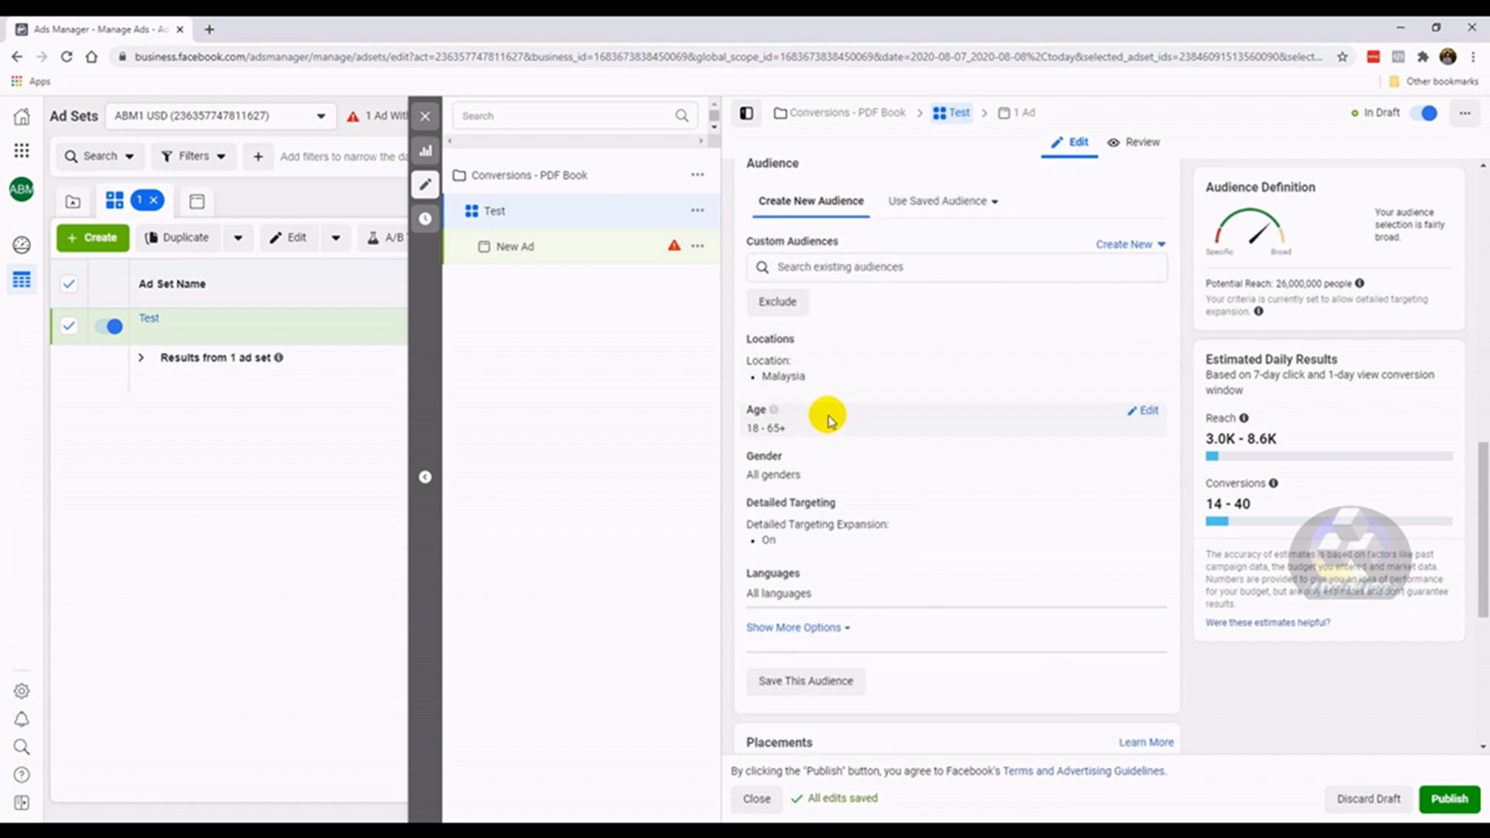
Replace Malaysia with the country United States as the audience's included location
scroll(873, 318, up, 1)
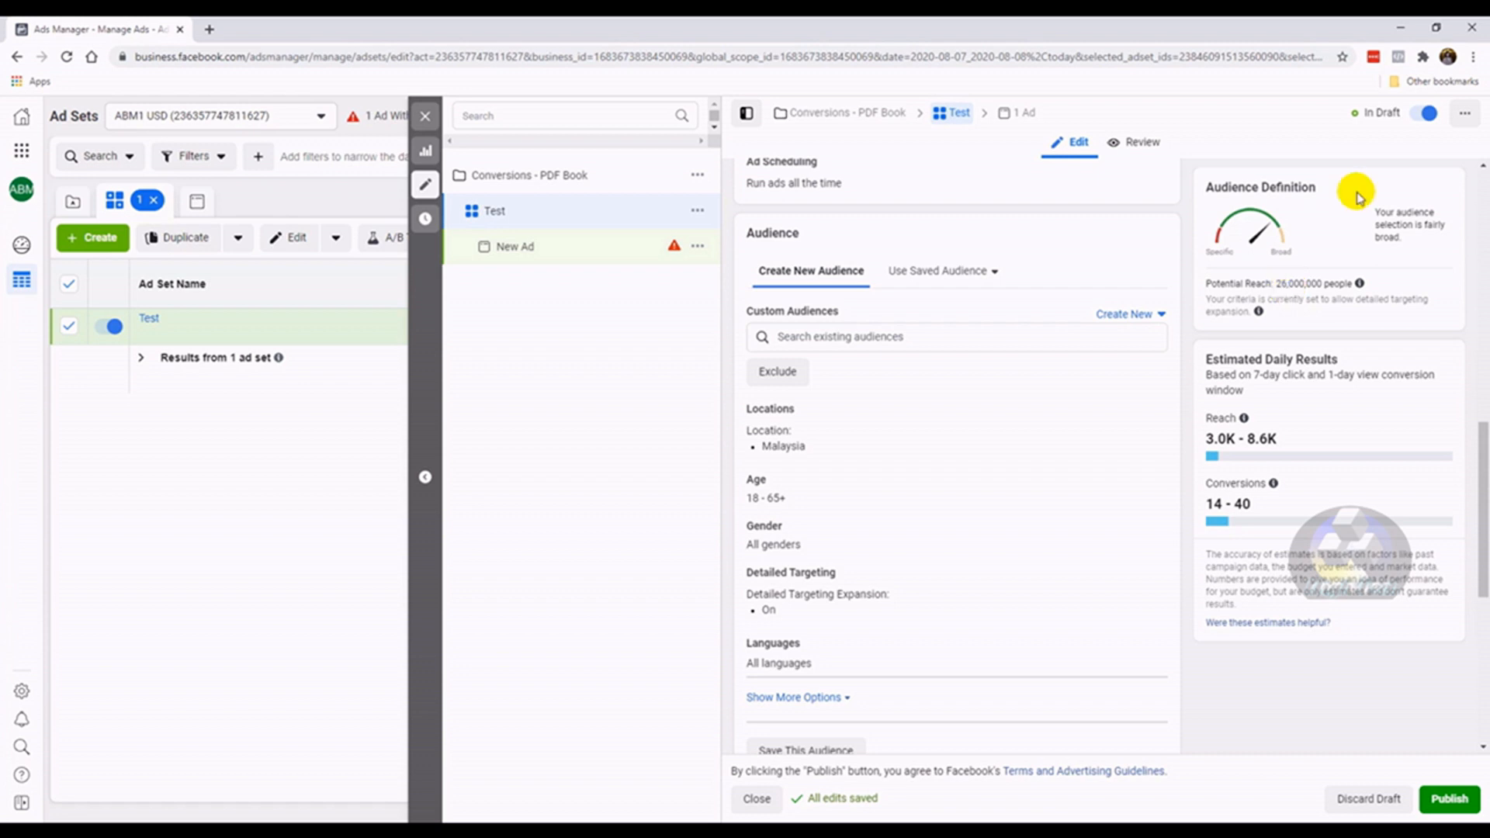
mouse_move(1130, 422)
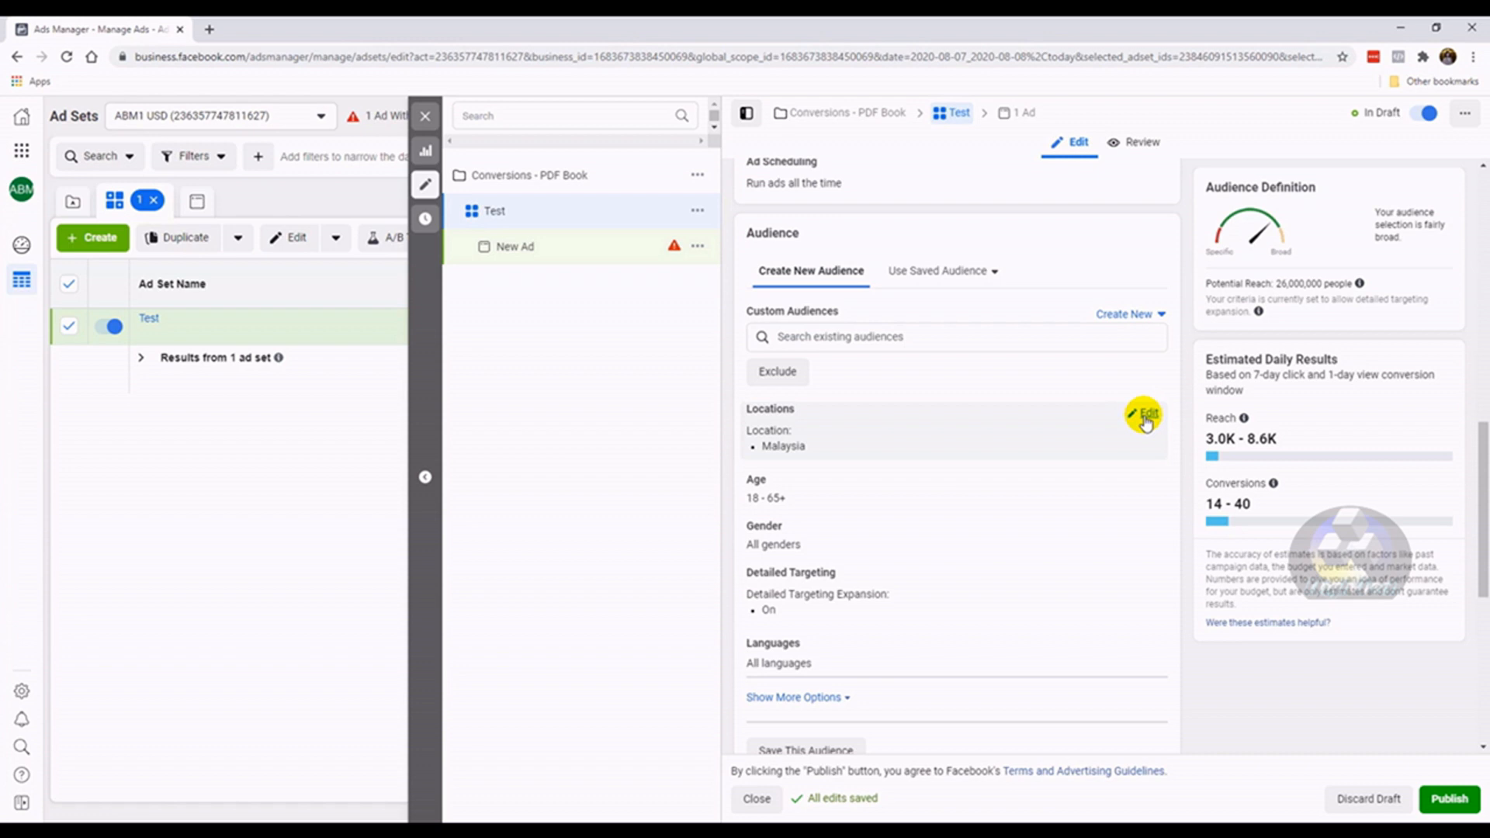
click(1146, 419)
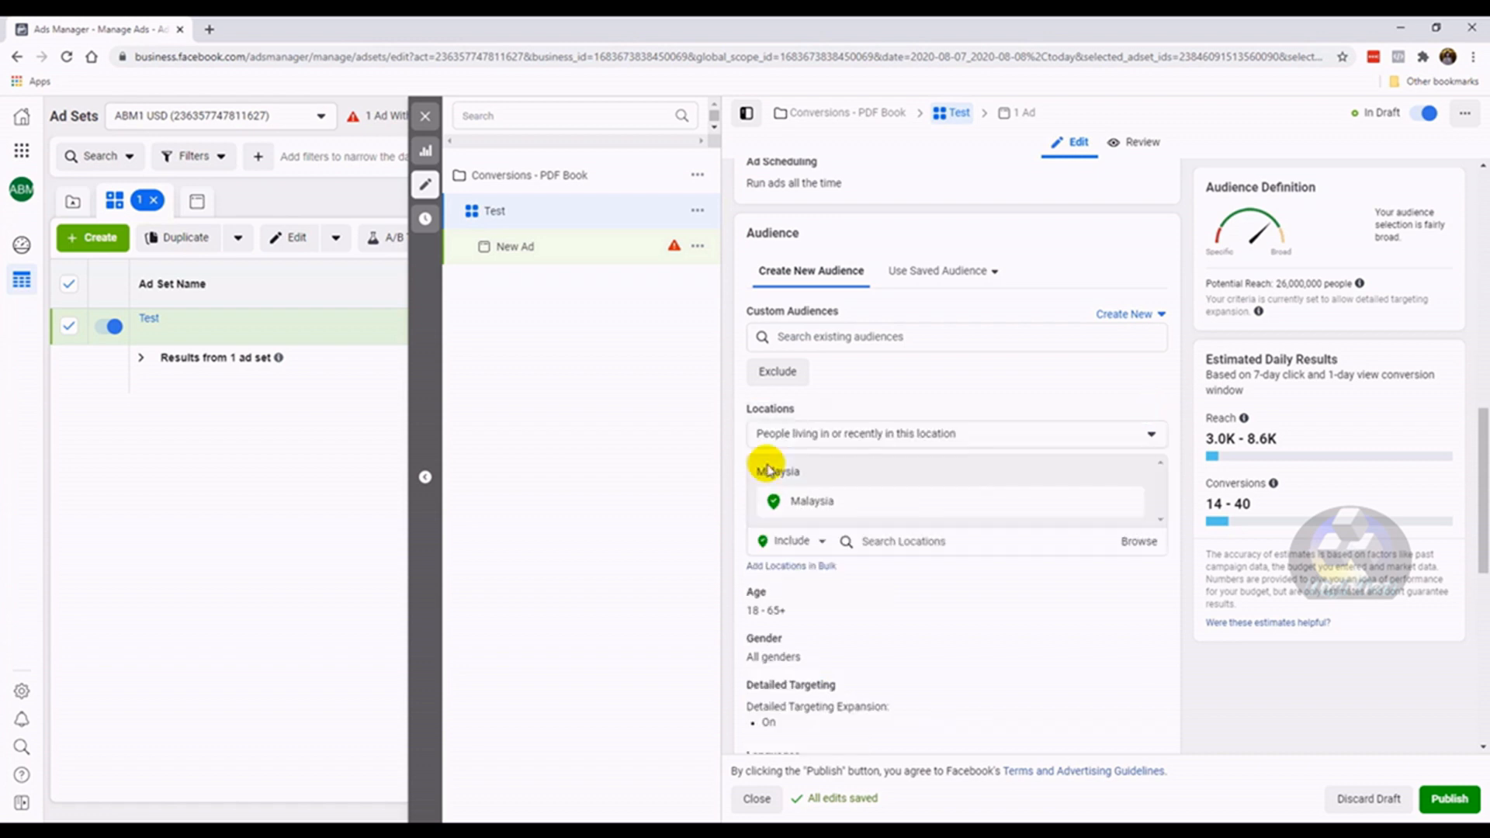
click(1128, 502)
click(1009, 509)
text(united states)
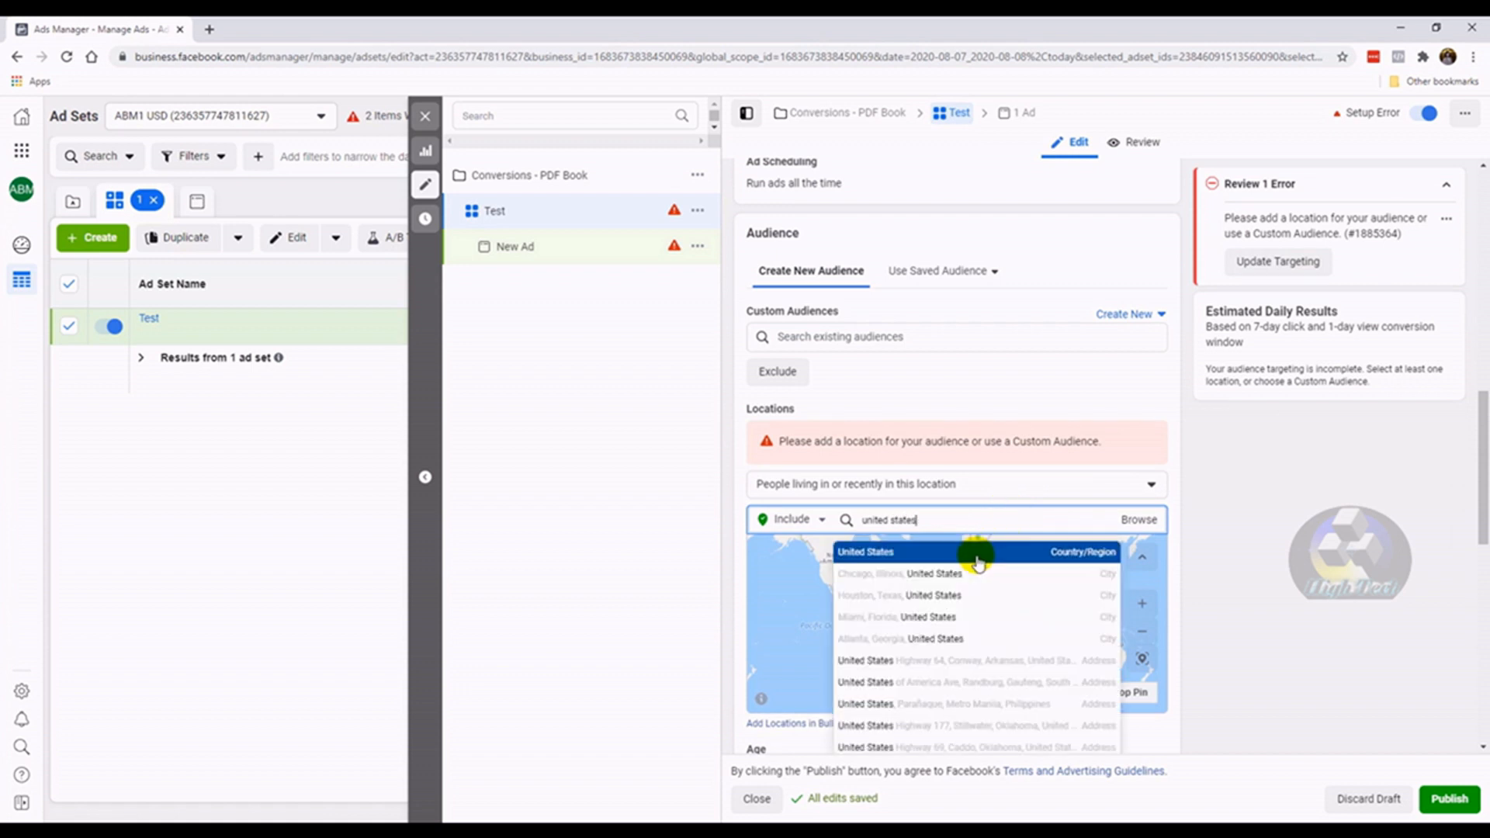
click(976, 554)
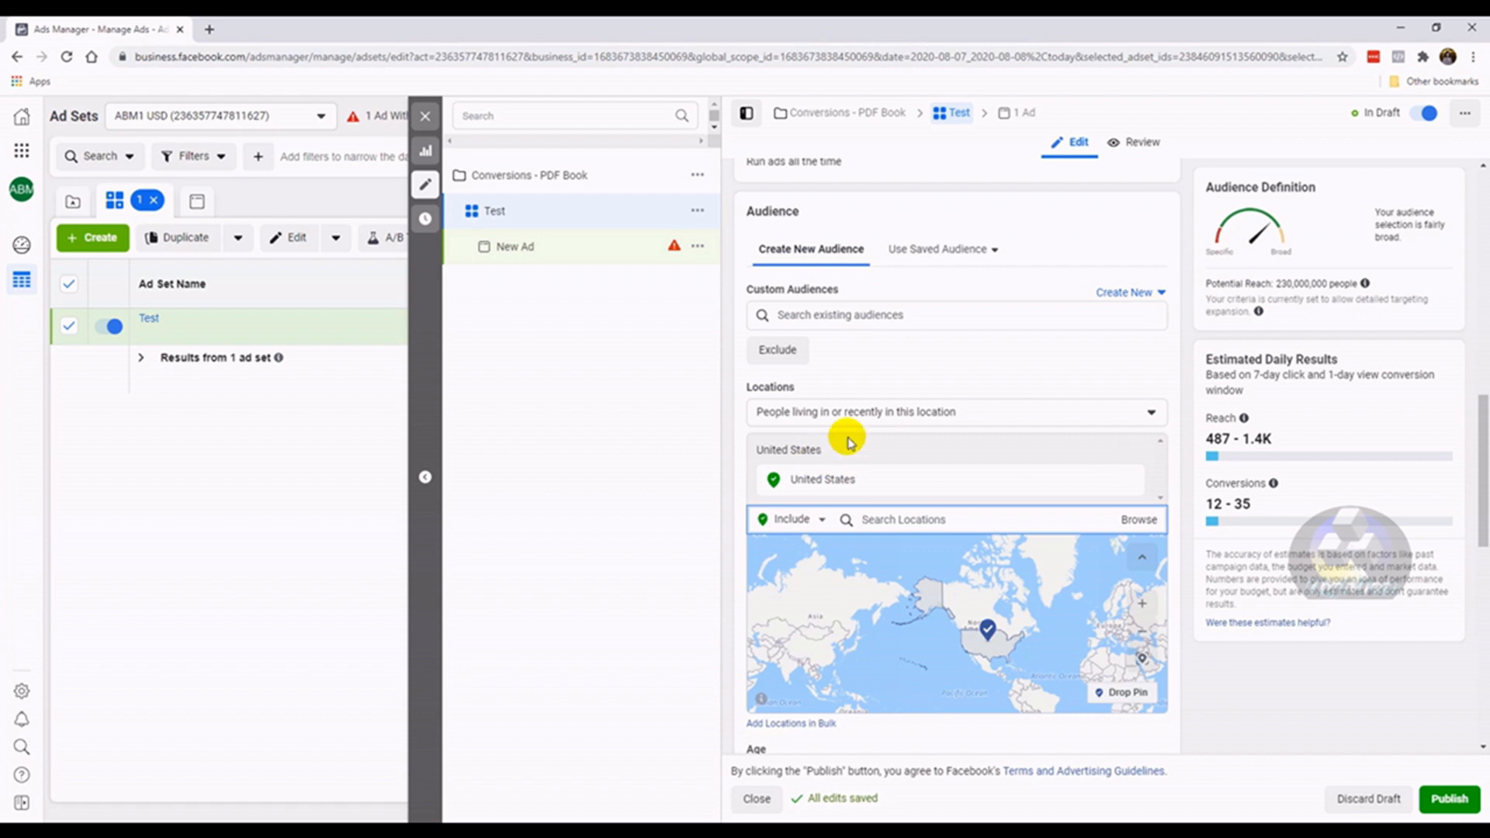
Limit the United States location targeting to "People living in this location"
scroll(856, 380, down, 1)
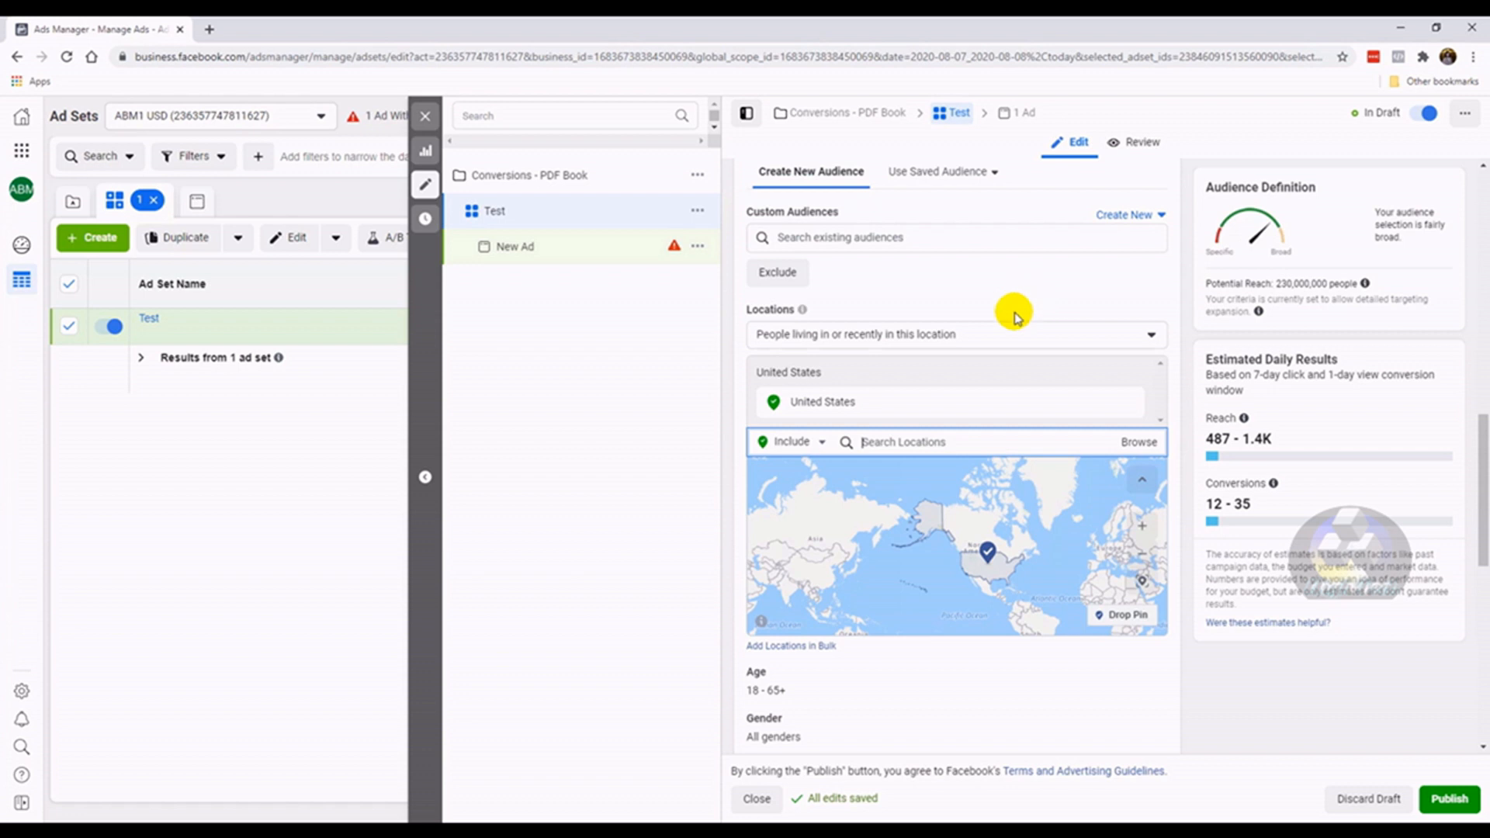
click(894, 342)
click(877, 333)
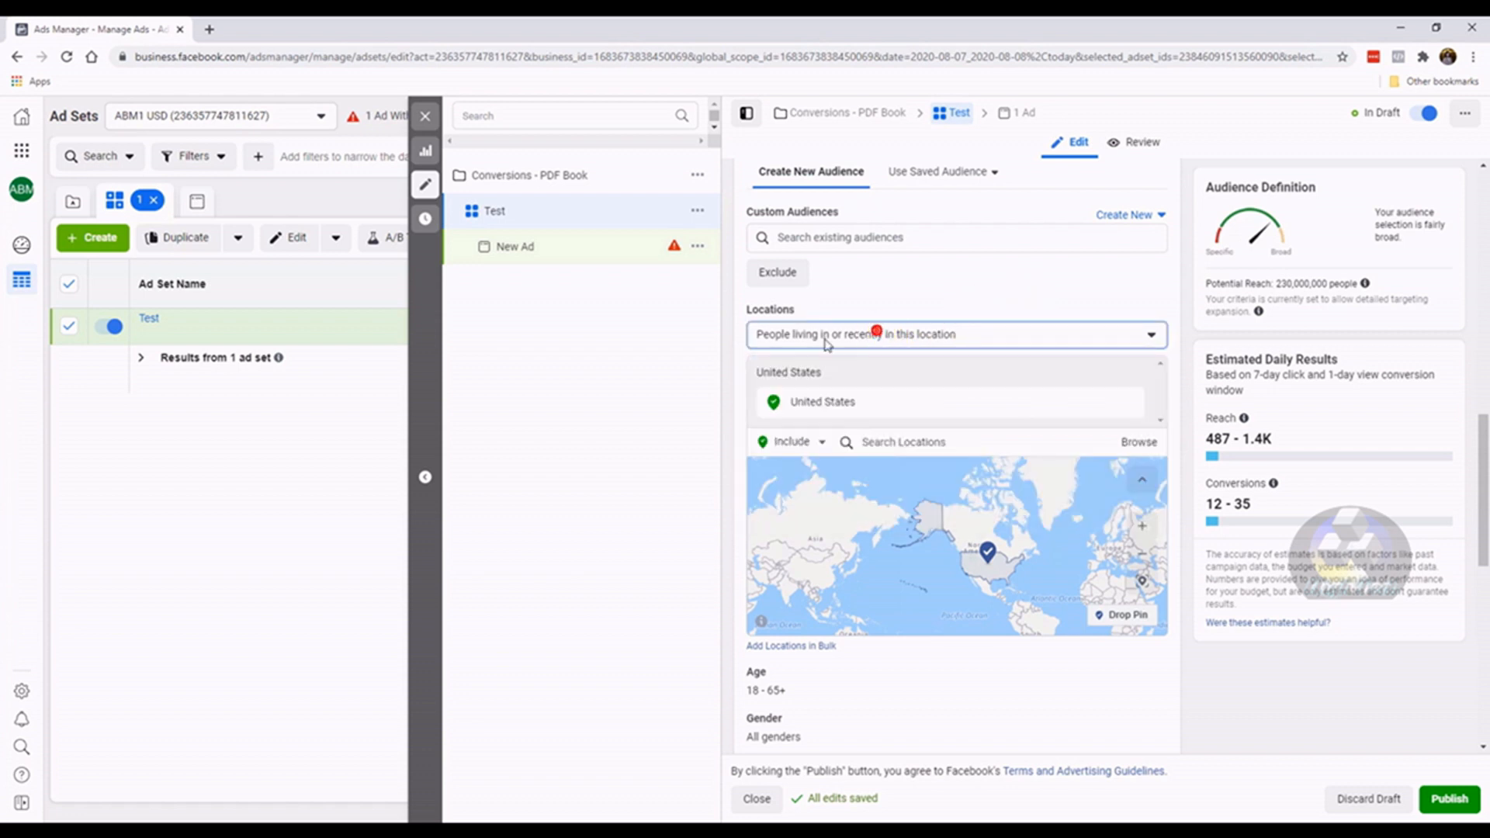
click(806, 336)
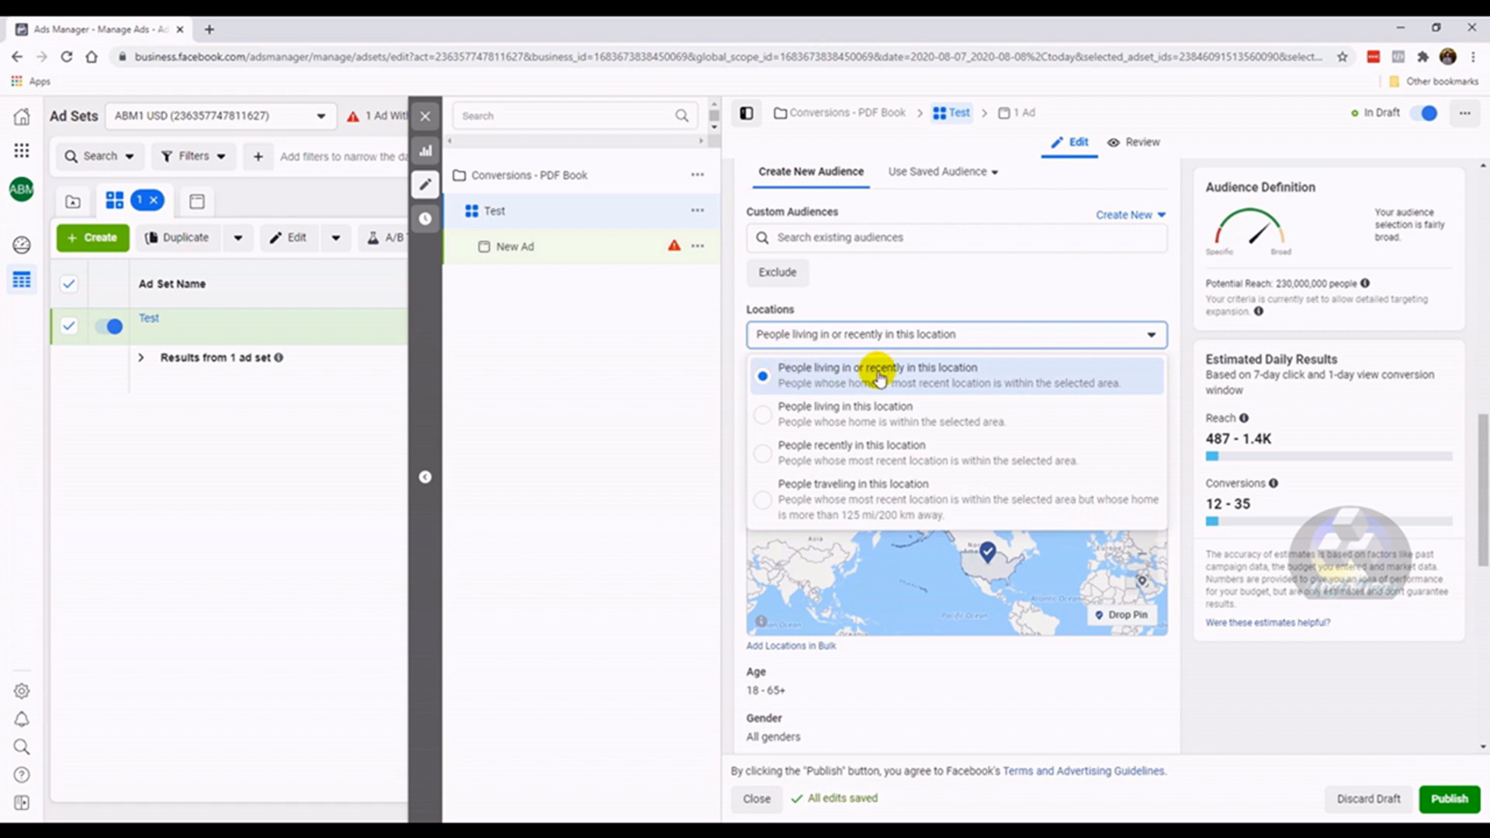
click(898, 419)
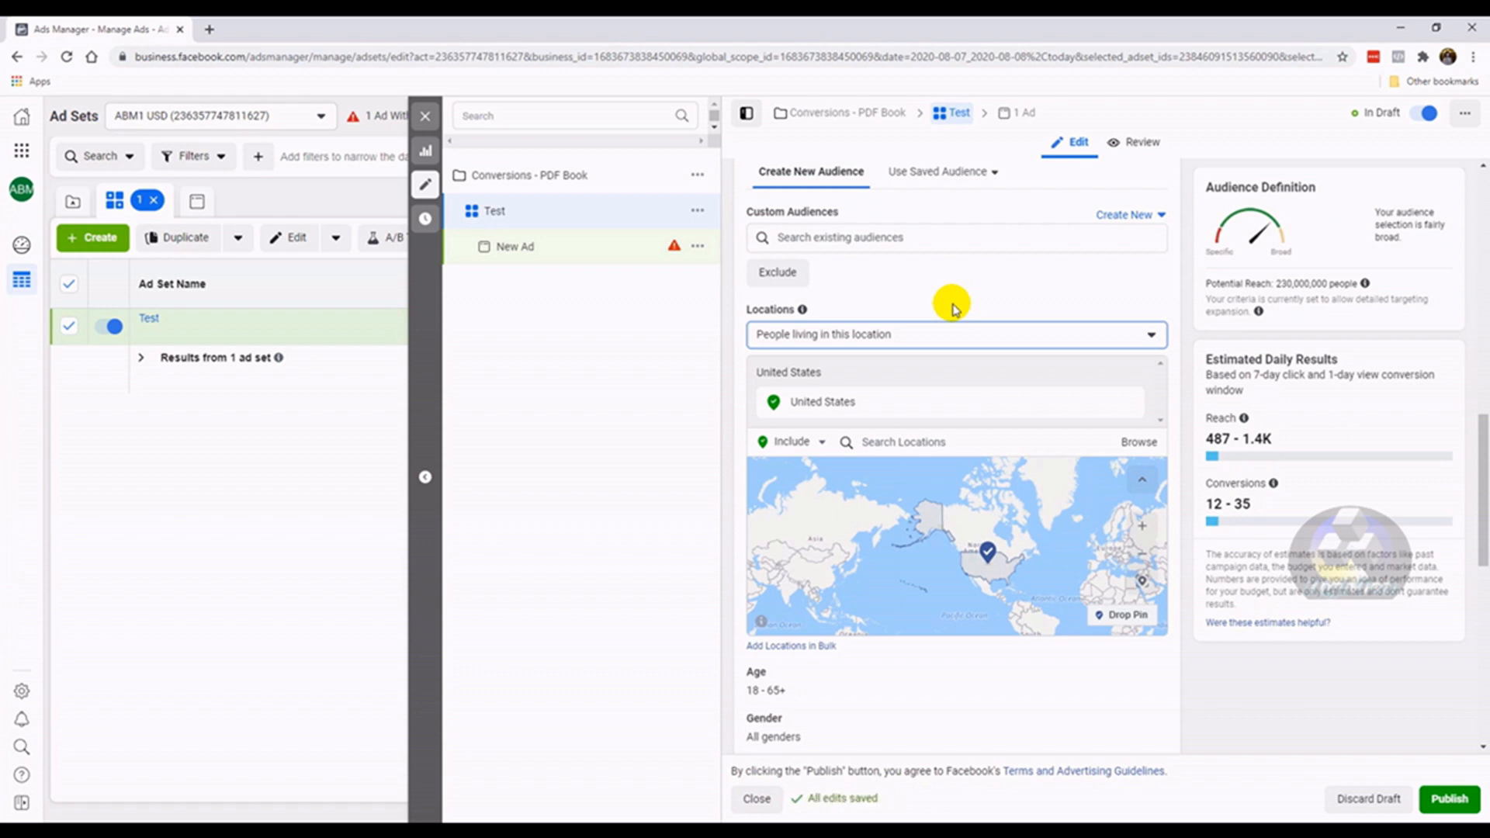
Switch the location targeting to "People living in or recently in this location", and return it to "People living in this location"
click(925, 334)
click(927, 314)
click(937, 329)
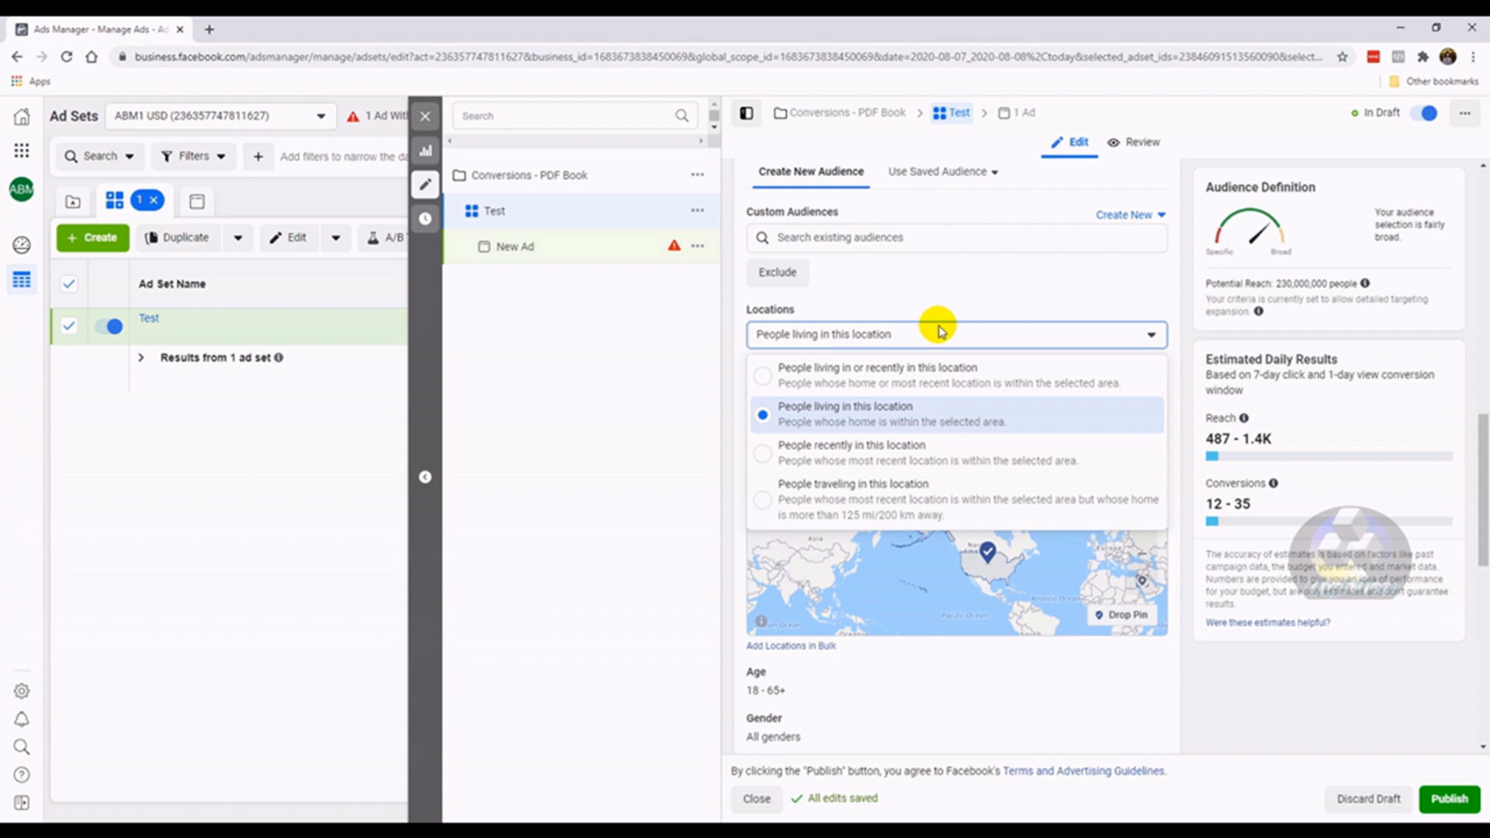
click(910, 371)
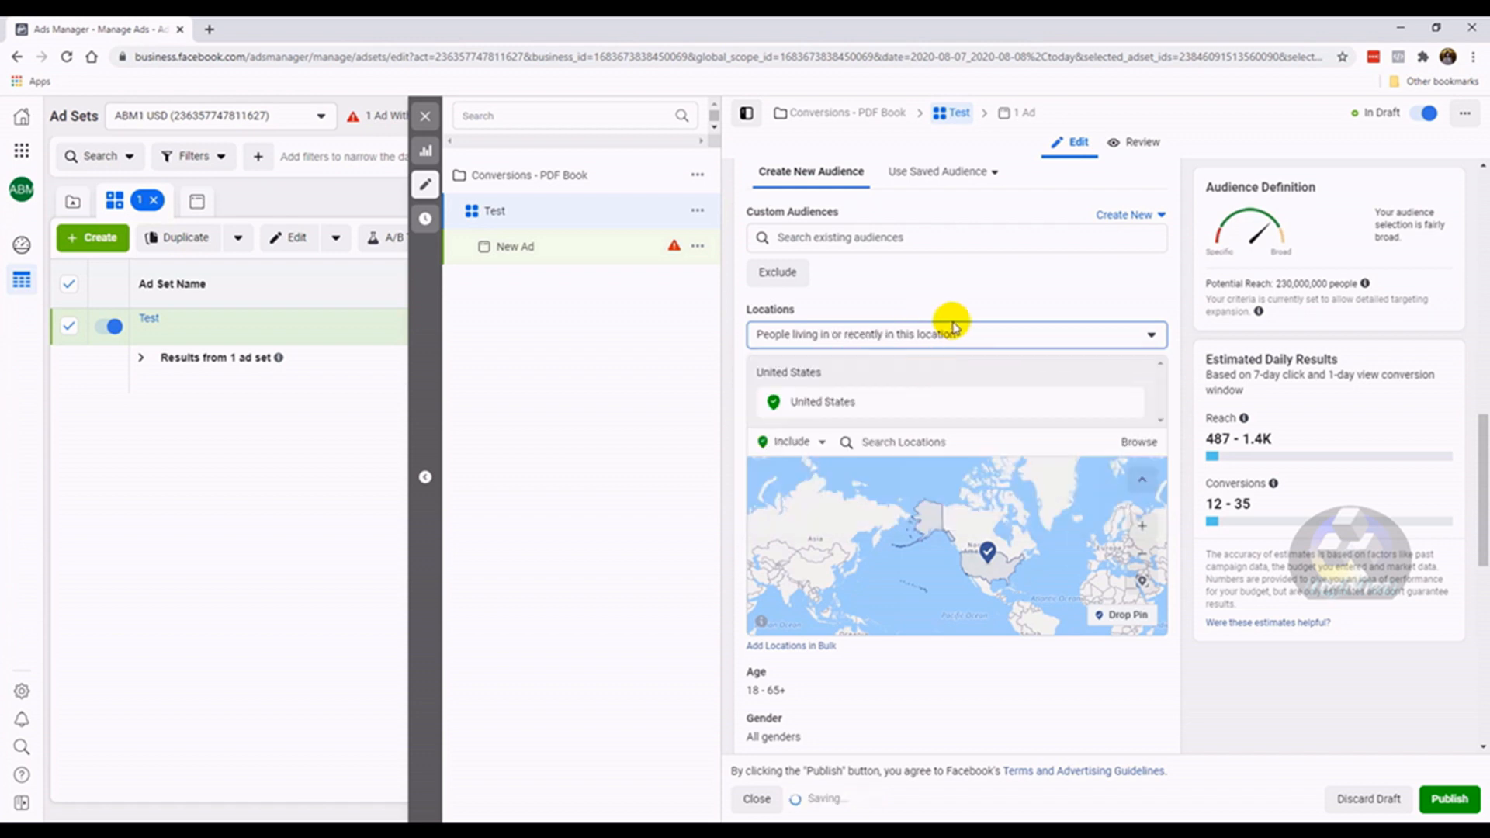
click(958, 336)
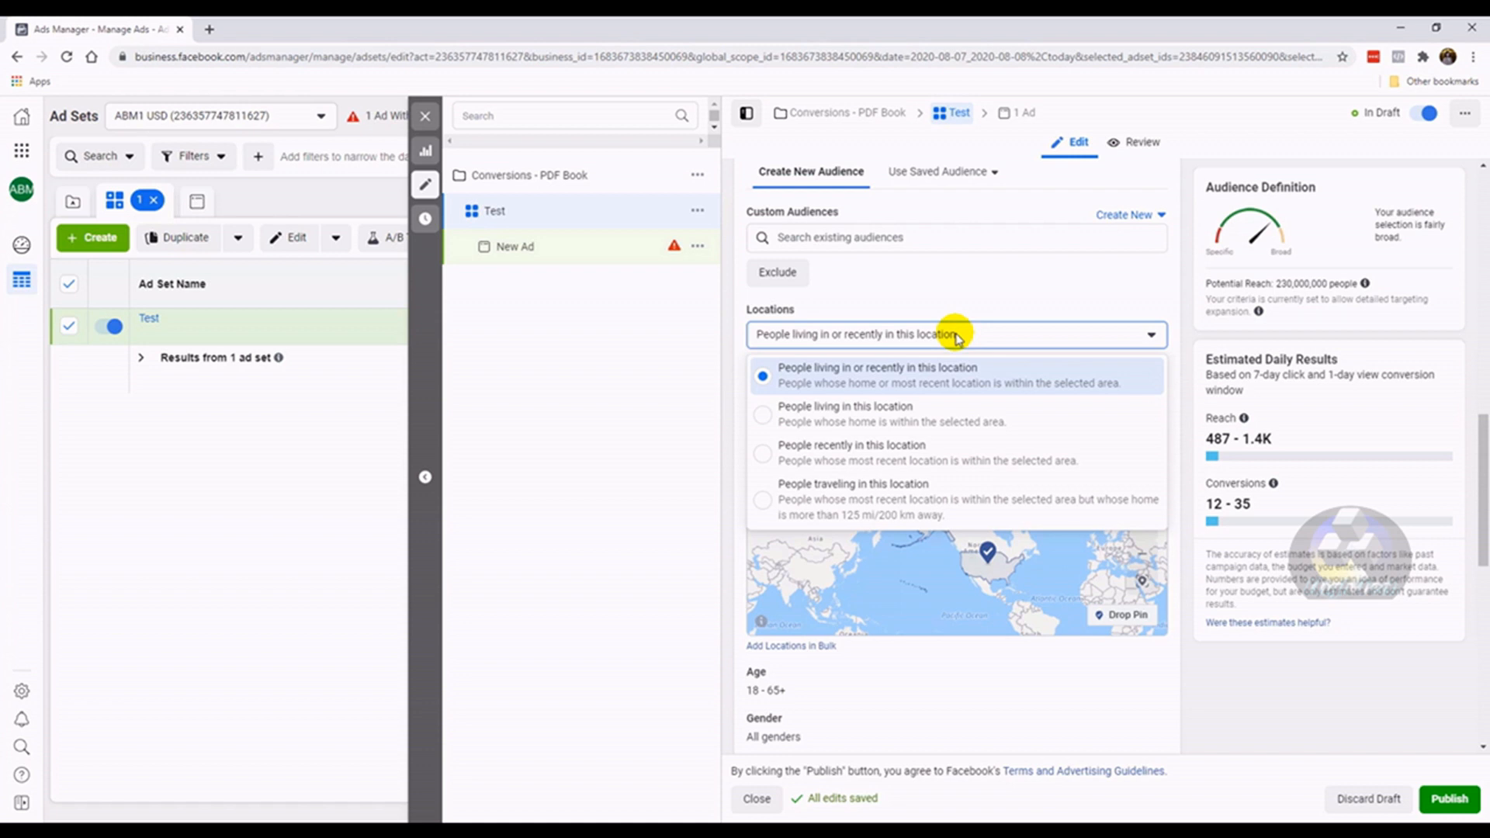
click(844, 414)
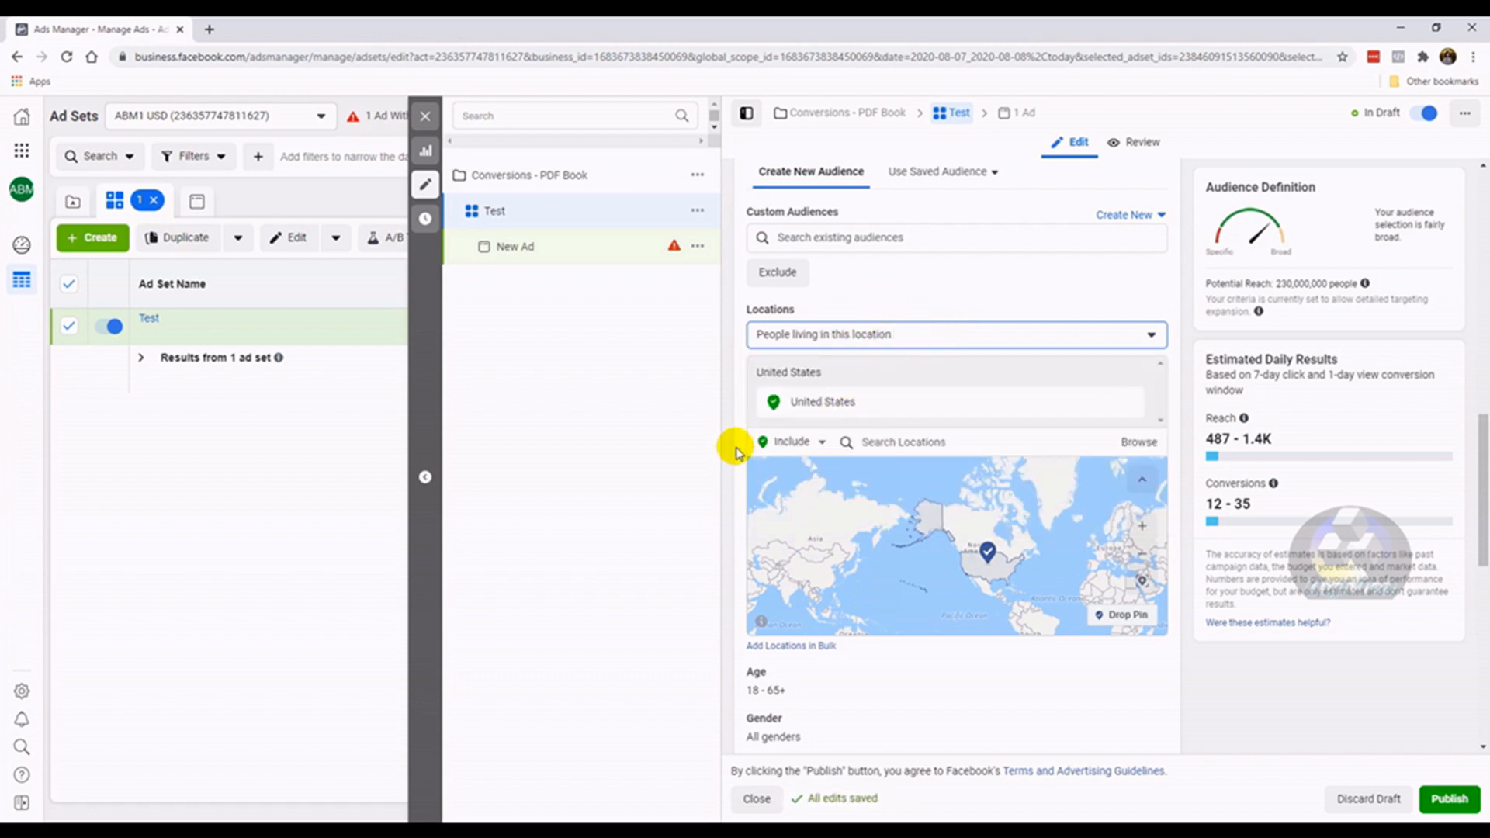
Set the audience's minimum age to 27
scroll(734, 450, down, 2)
scroll(736, 451, down, 3)
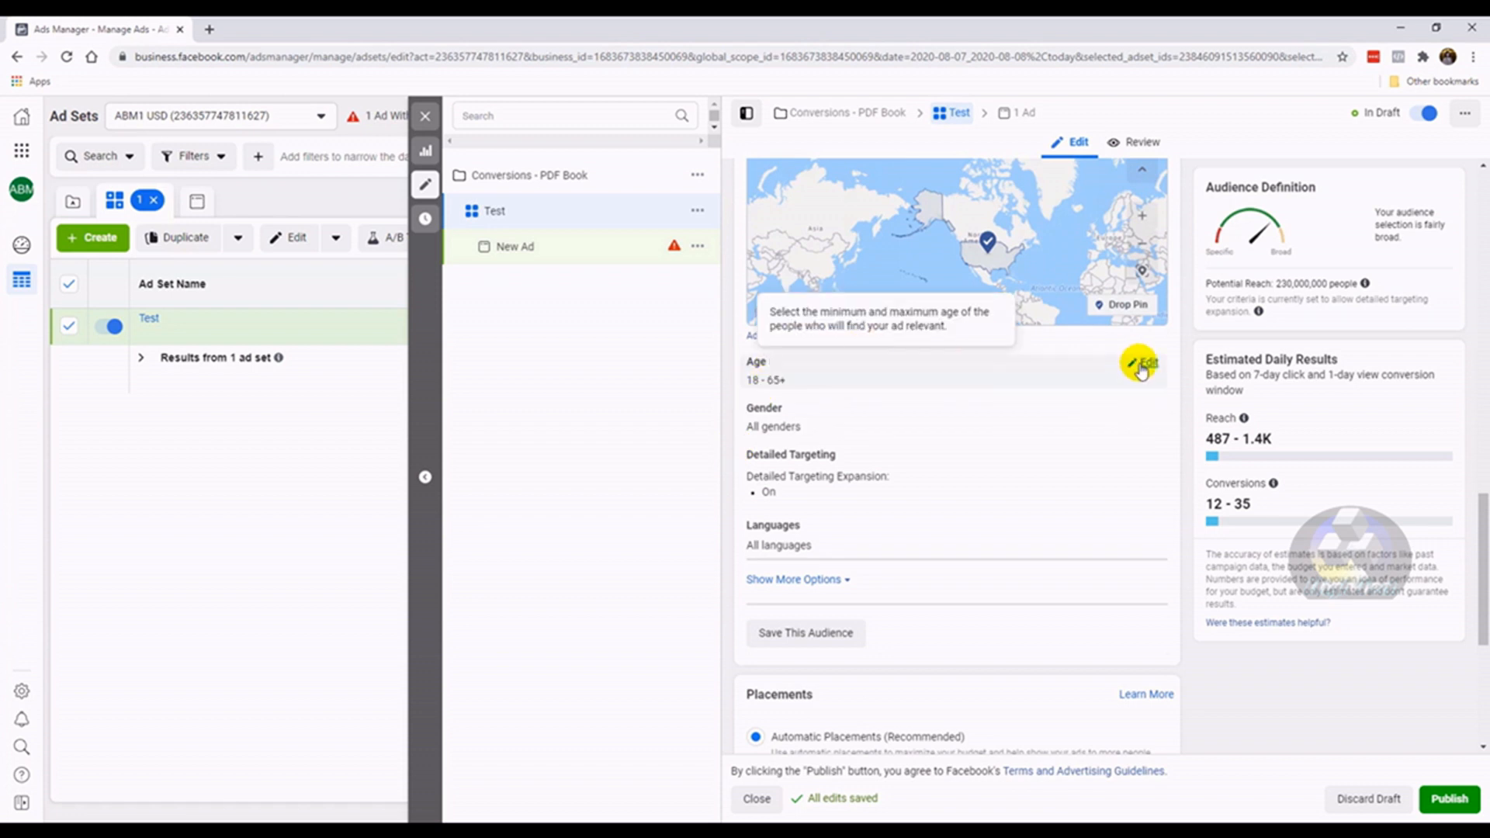
click(1141, 365)
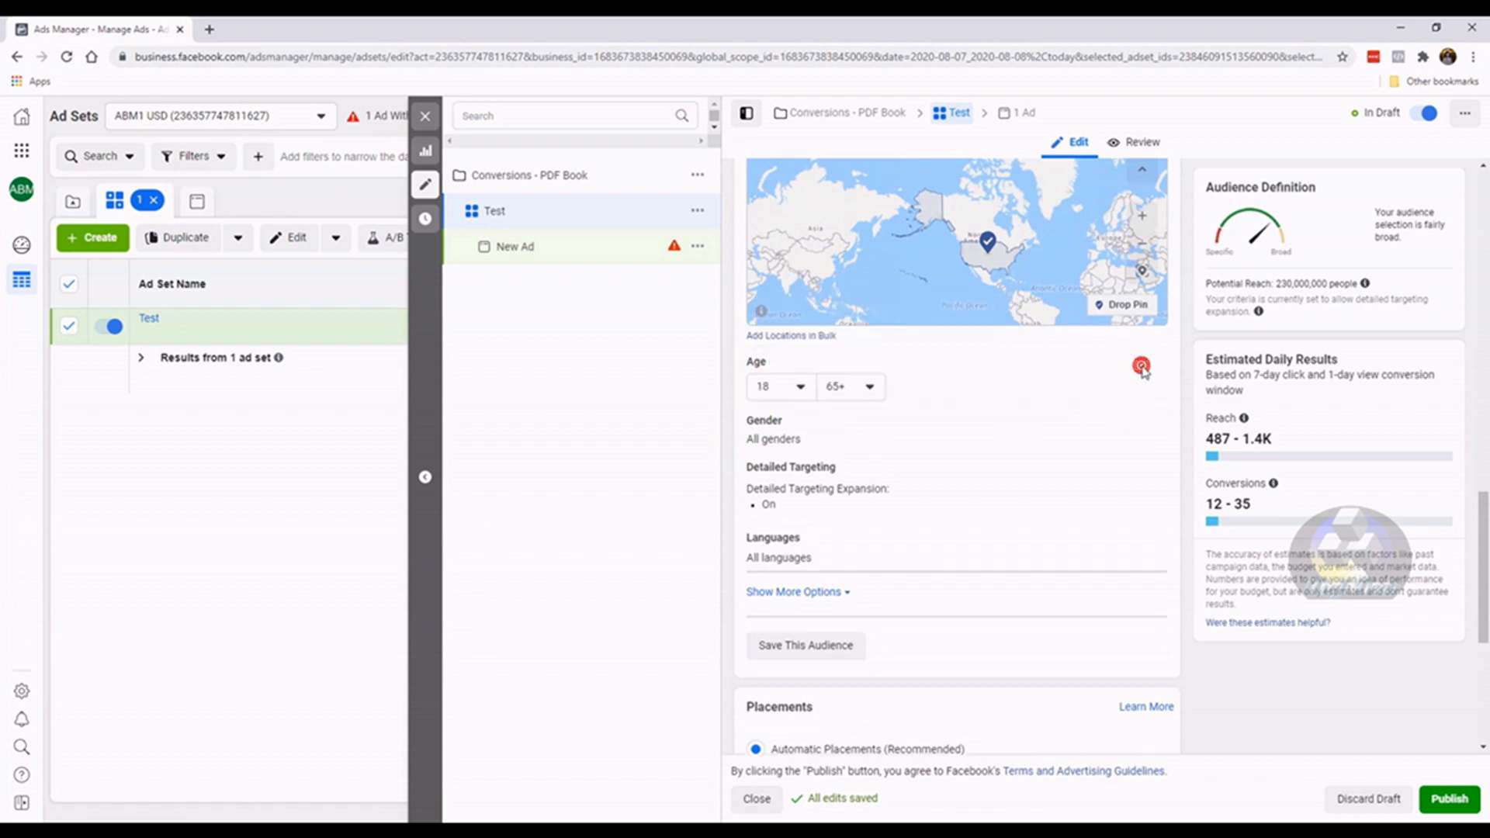
click(775, 386)
scroll(811, 504, down, 3)
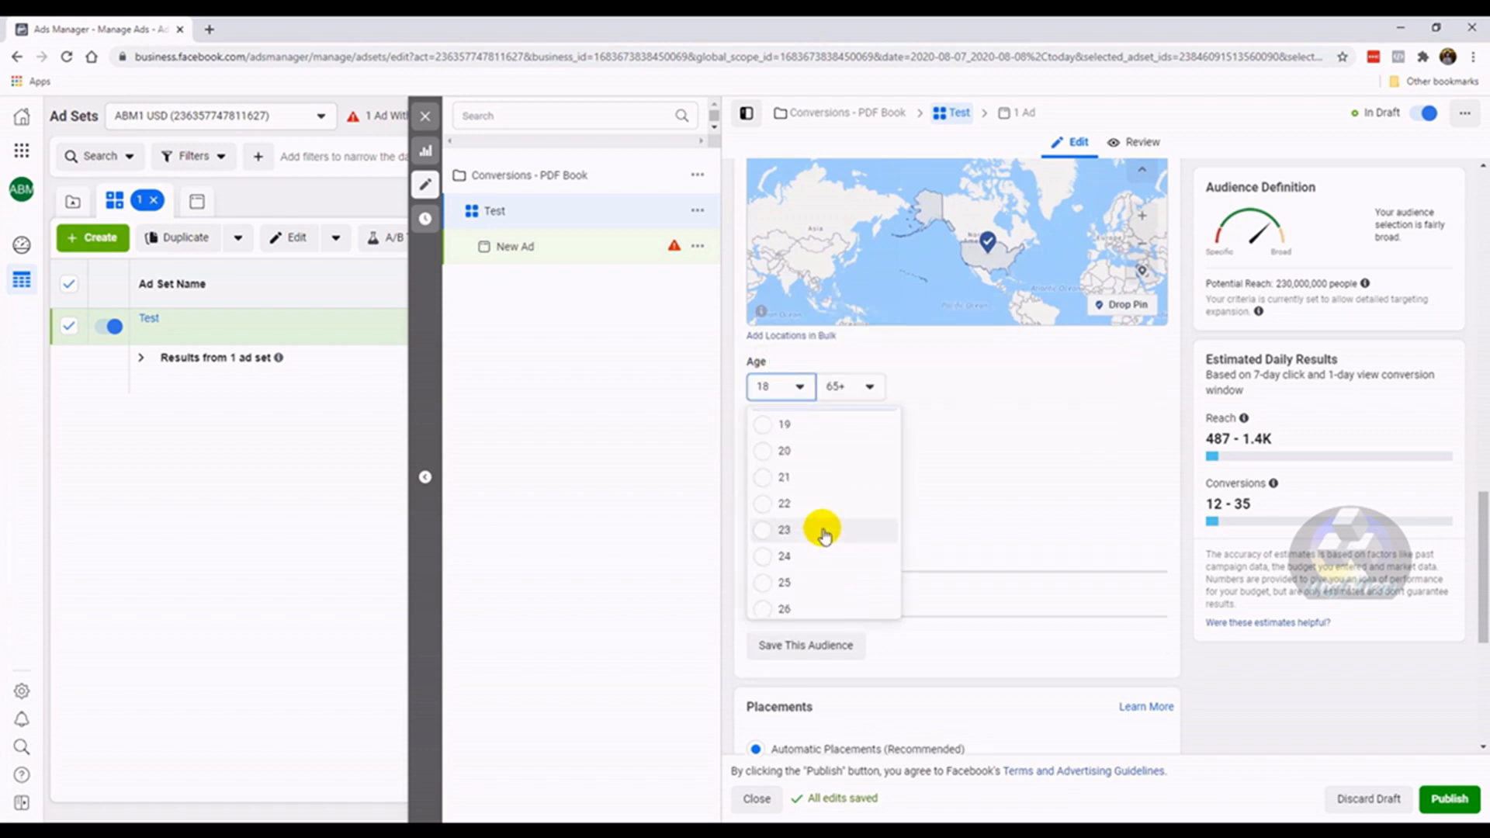
scroll(819, 524, up, 3)
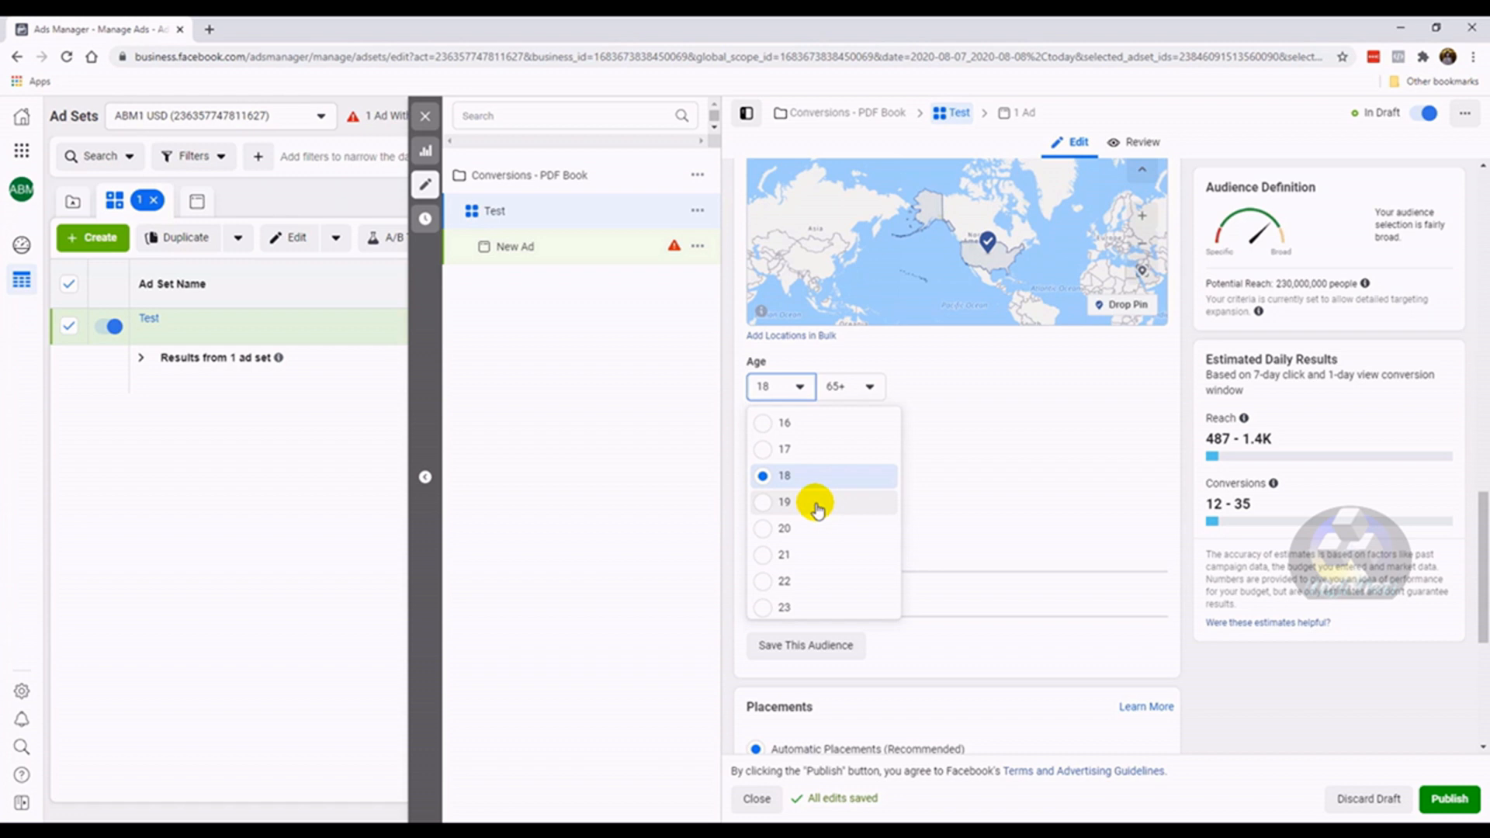
scroll(819, 506, down, 3)
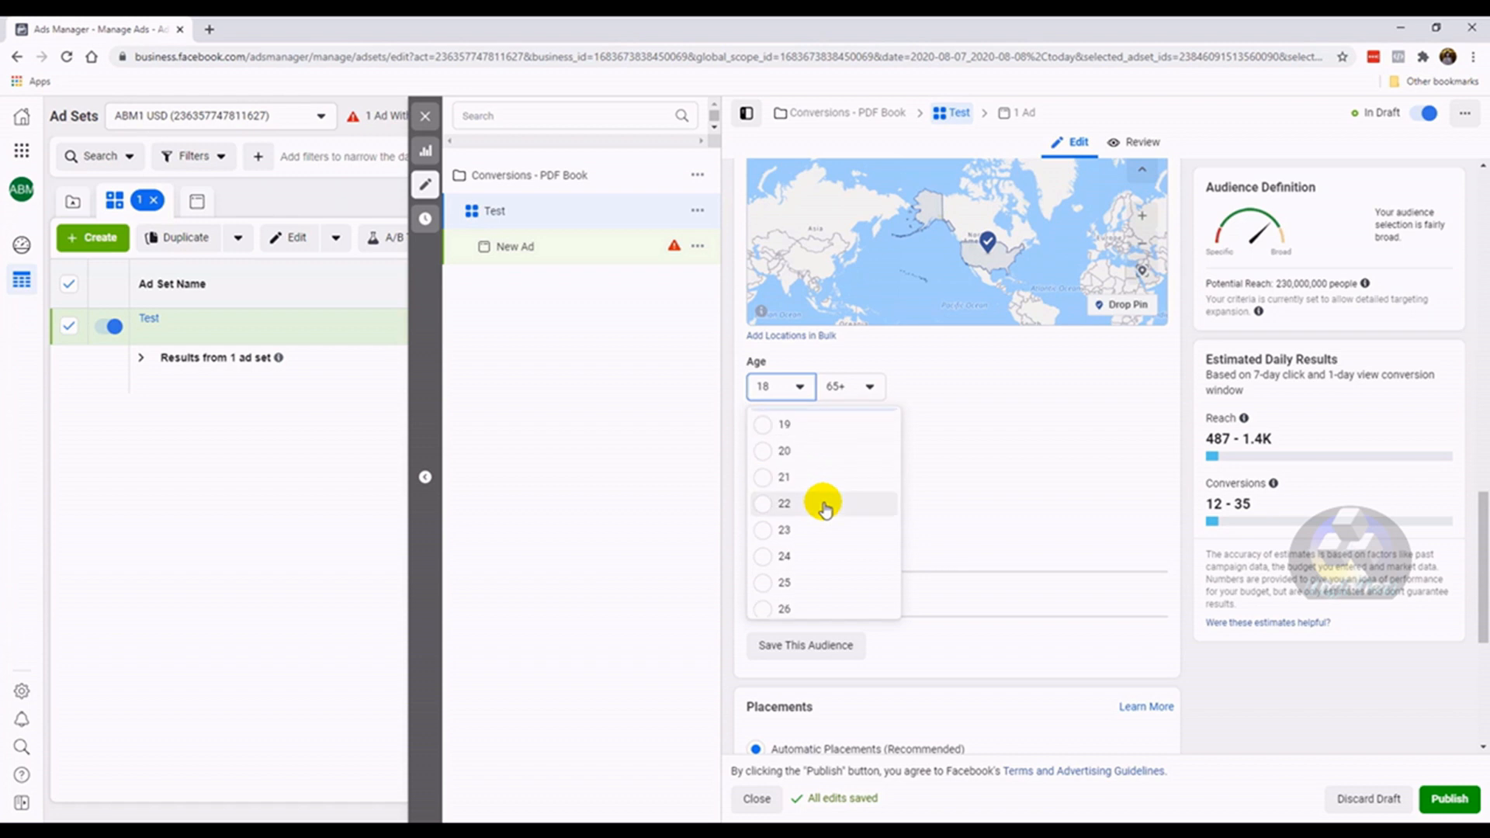
scroll(829, 516, down, 3)
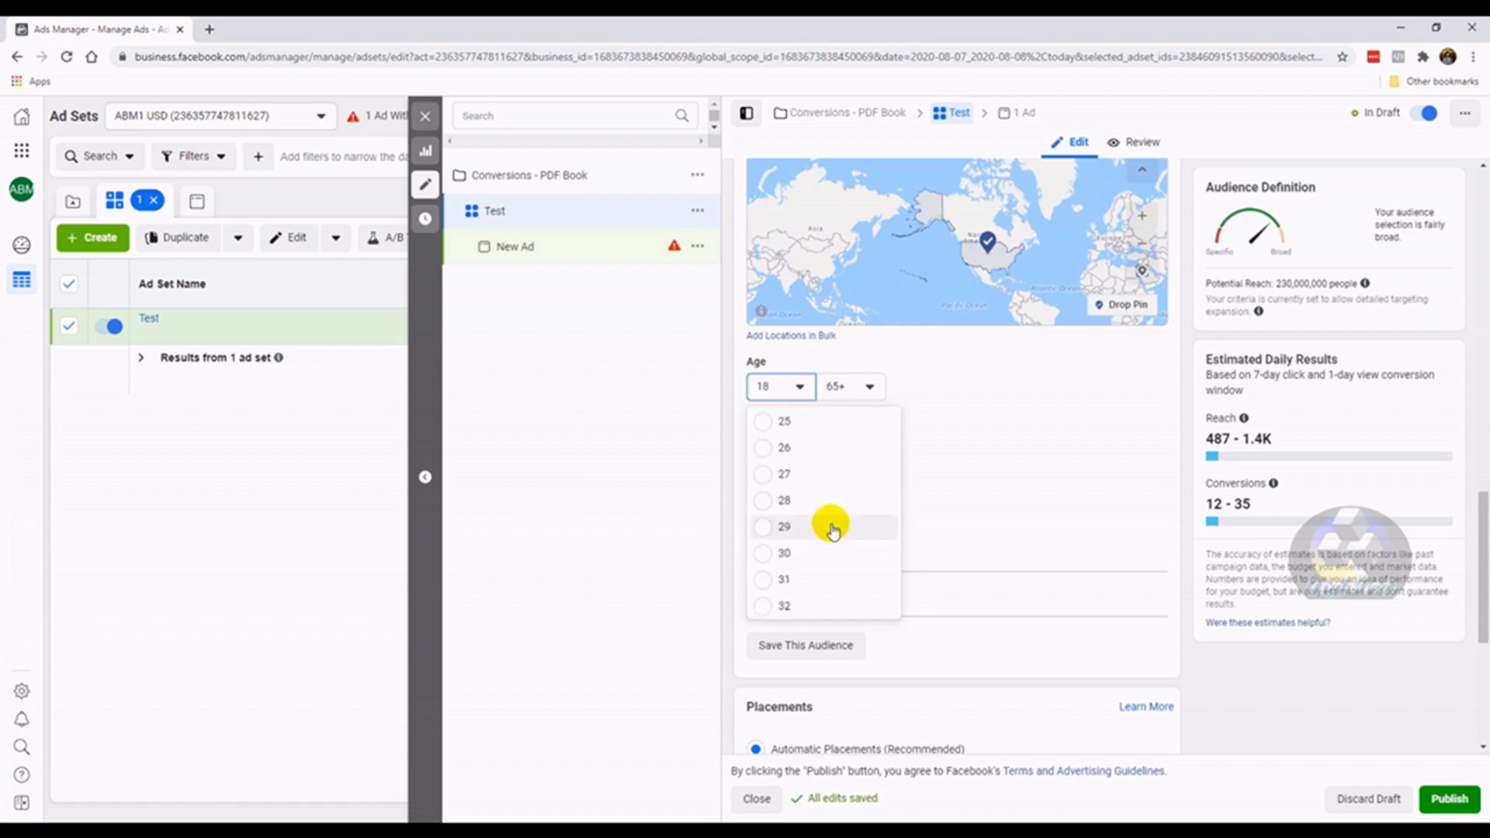
scroll(819, 481, up, 2)
click(816, 479)
Set the audience's maximum age to 55
click(857, 387)
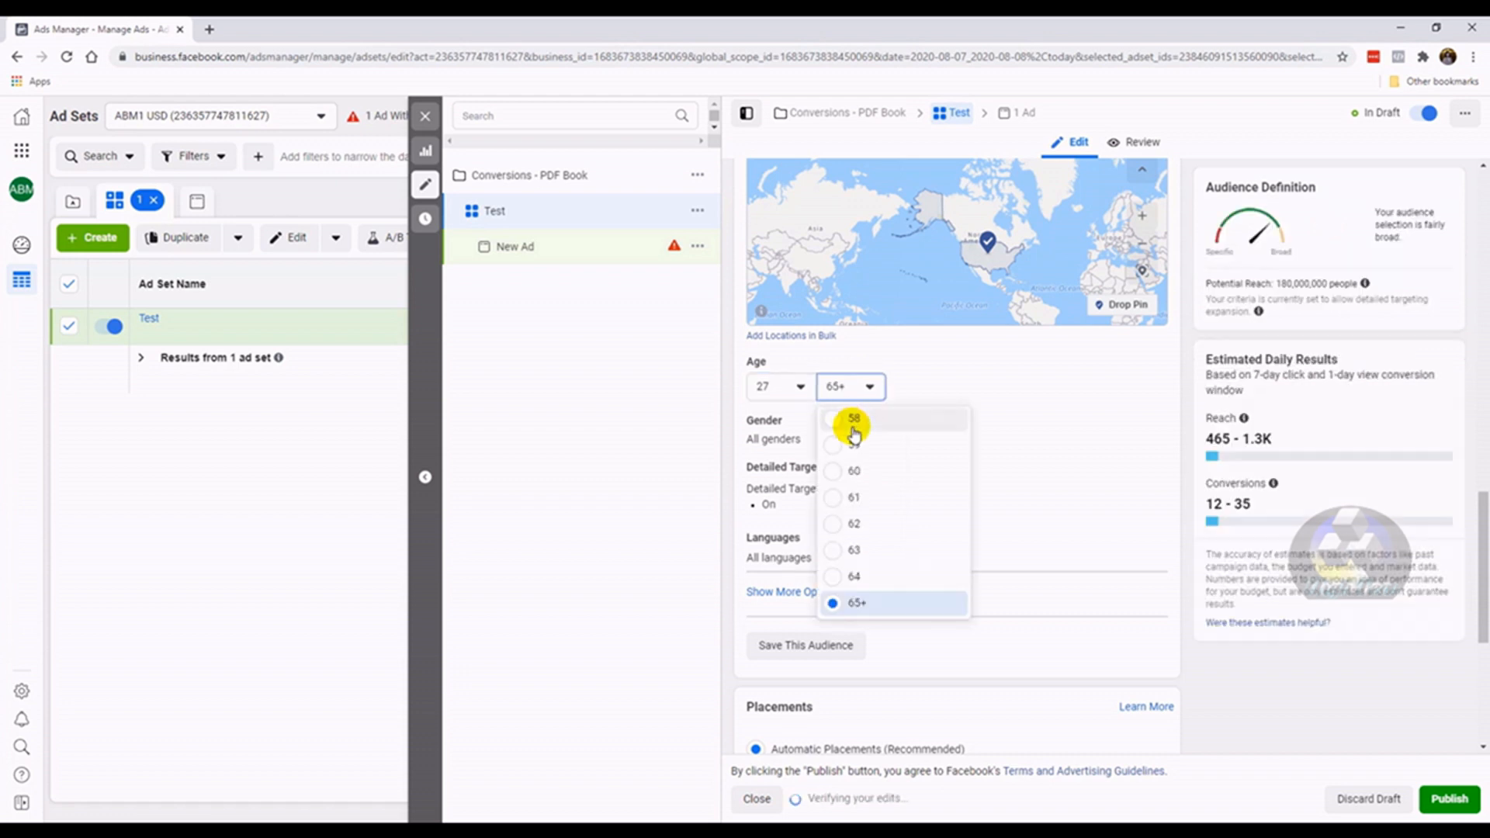
scroll(871, 481, up, 3)
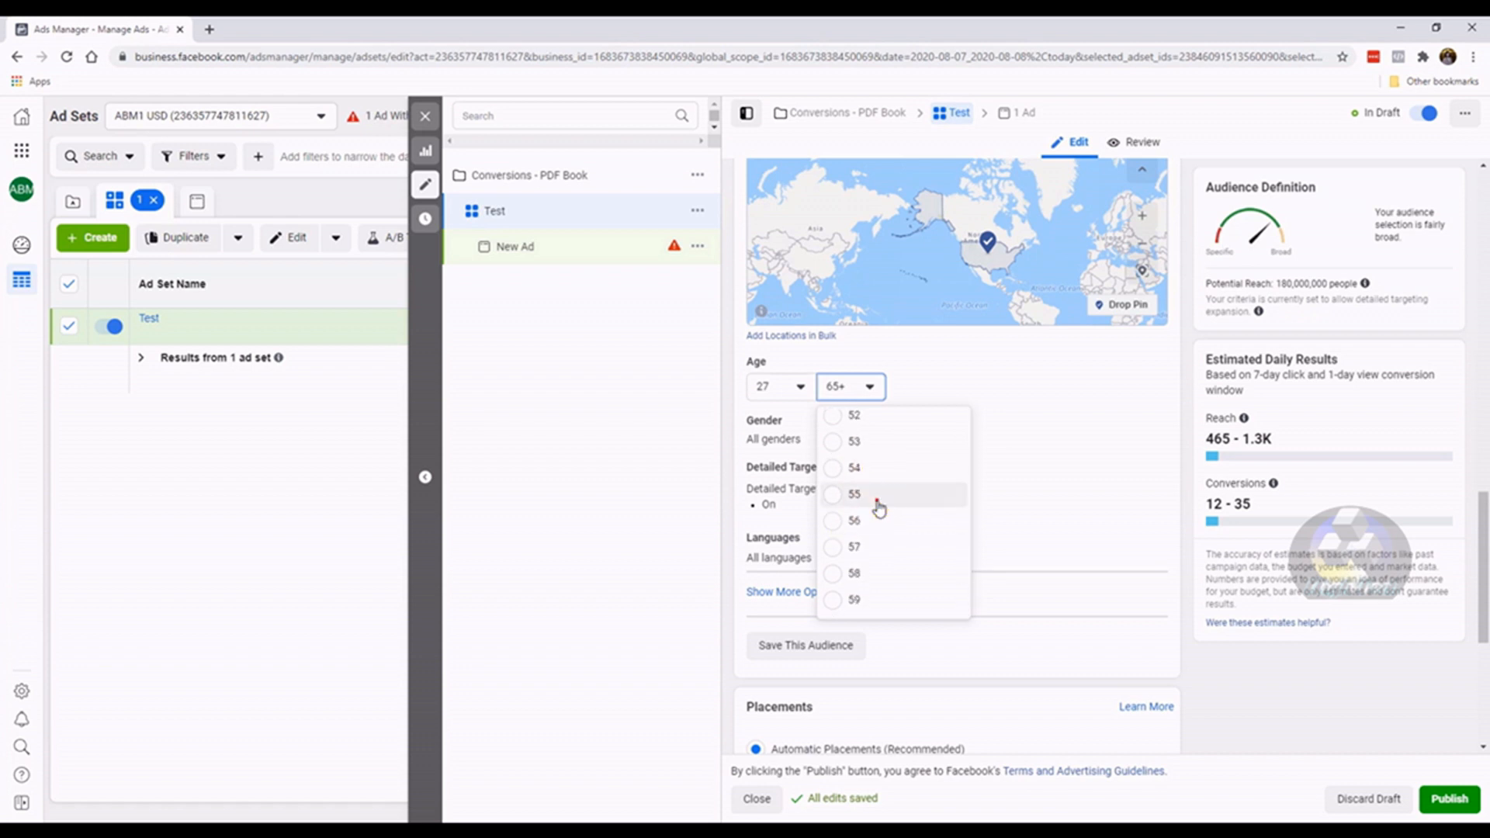
click(873, 497)
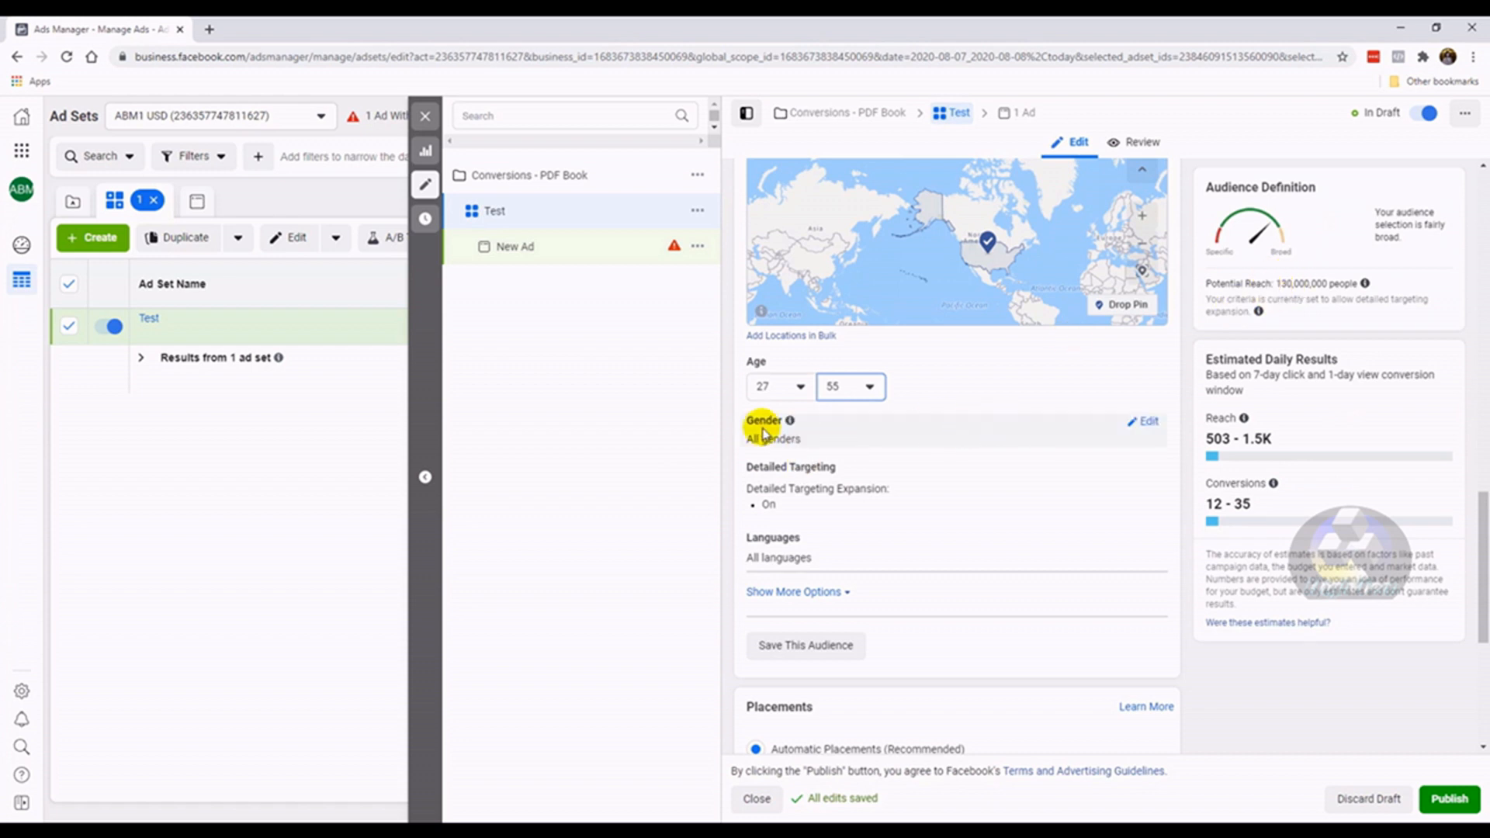
Switch the audience's gender targeting to Women and return it to All
click(1141, 422)
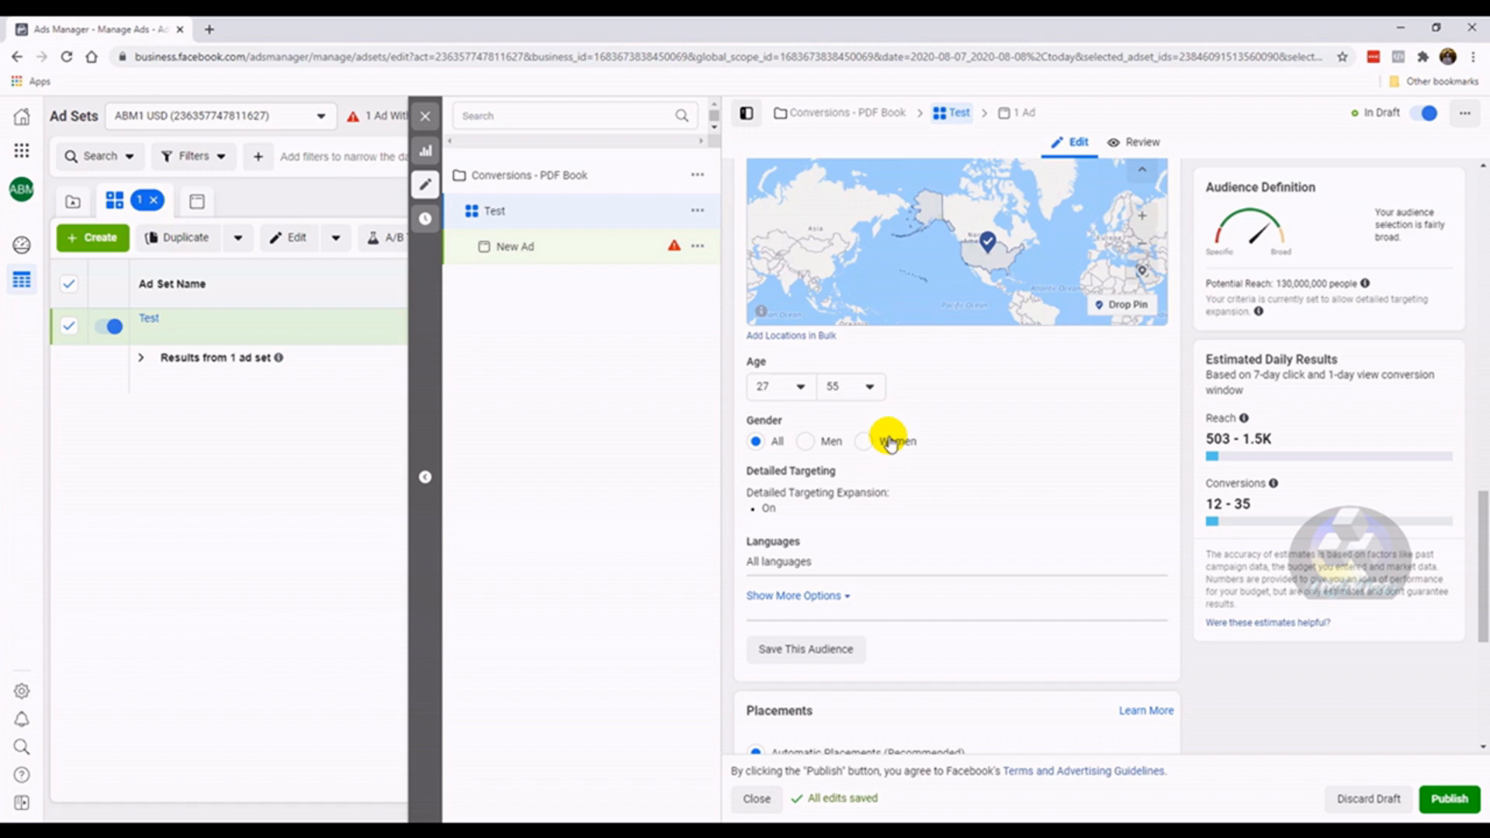
click(862, 442)
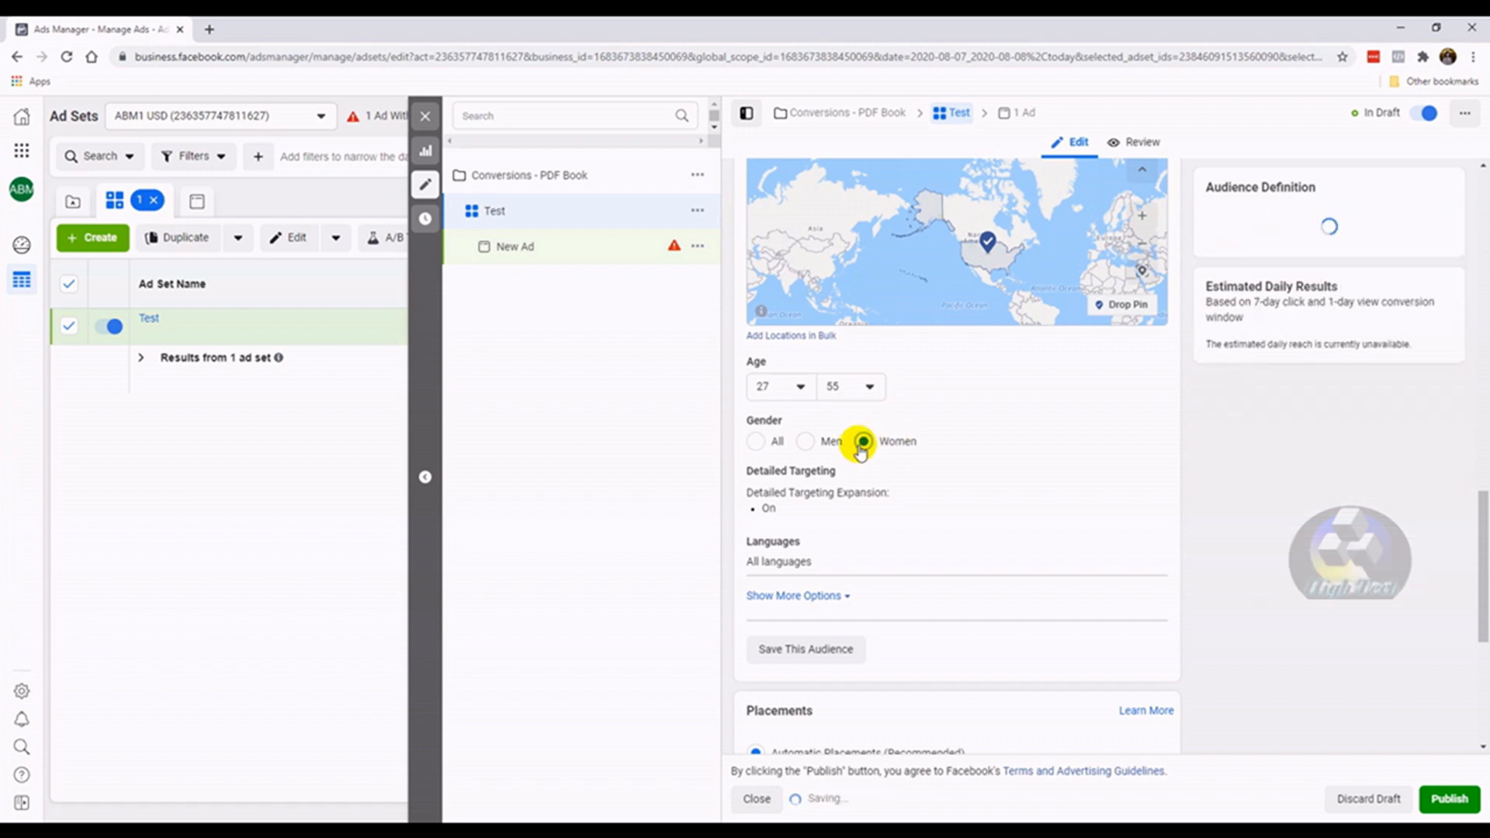
click(757, 441)
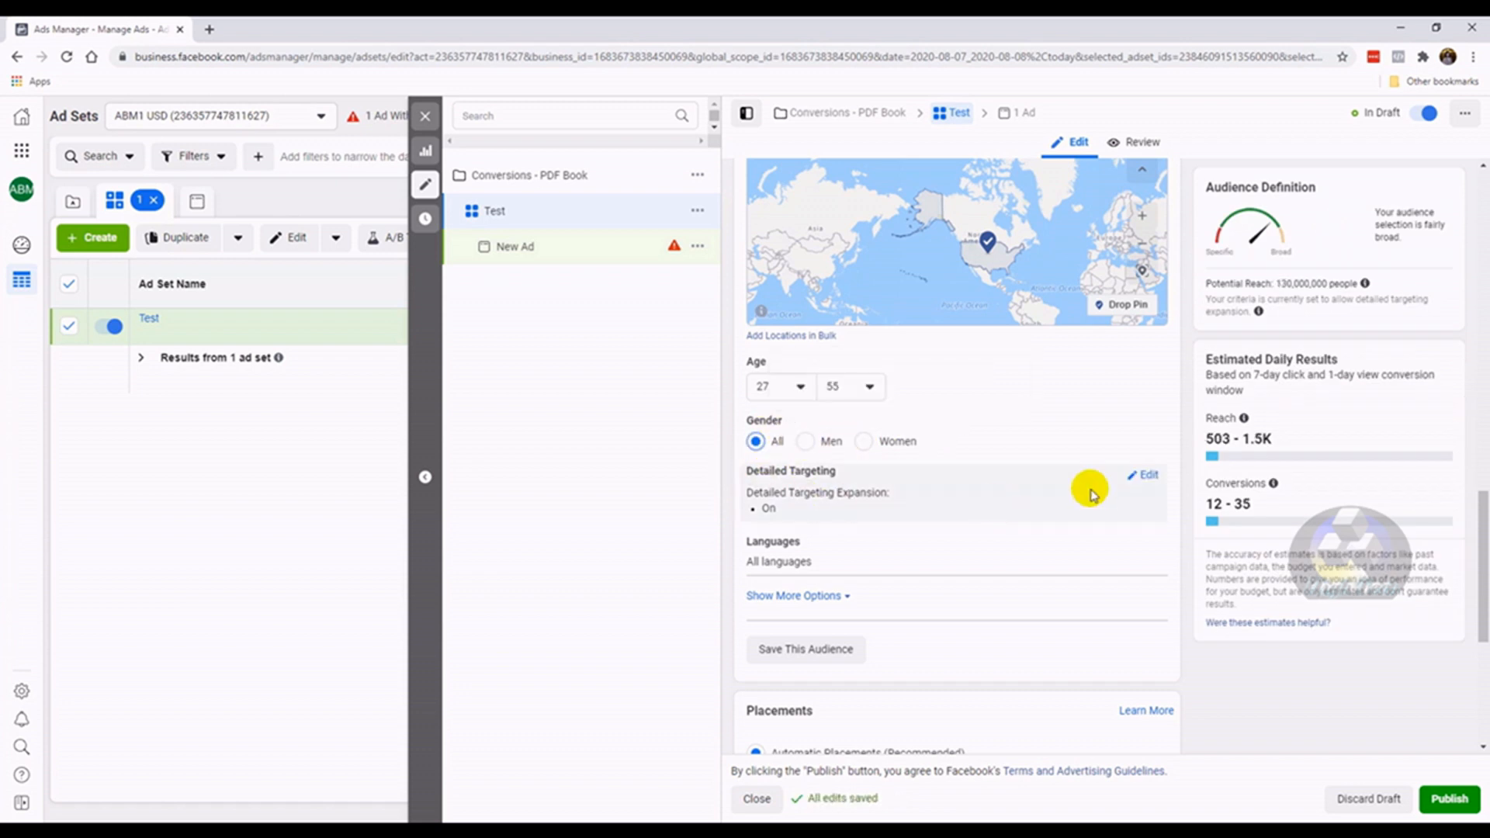
Open Detailed Targeting for editing and turn off Detailed Targeting Expansion, which reaches people beyond the detailed selections
click(1146, 475)
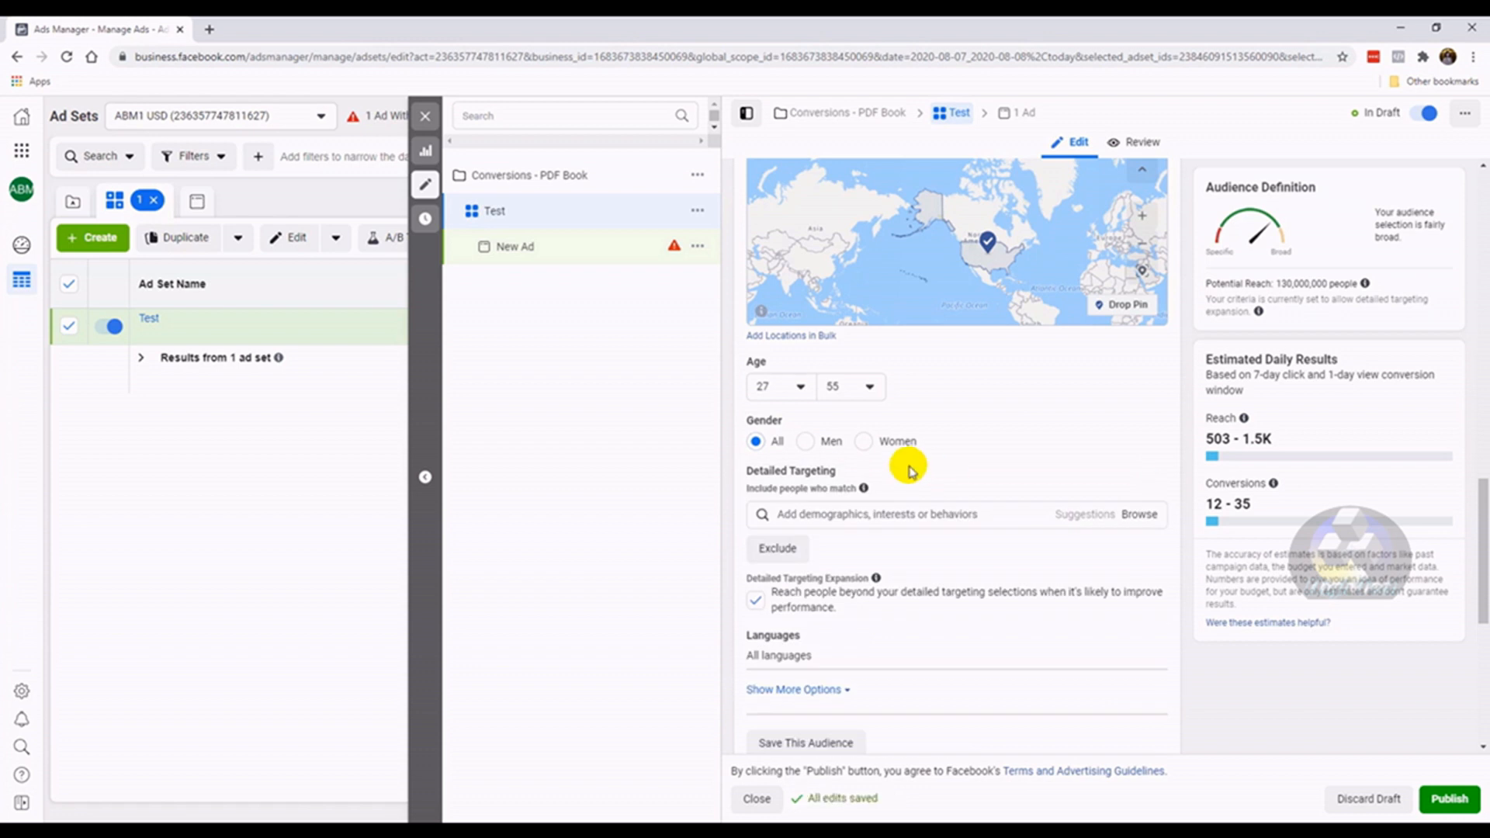
scroll(909, 470, down, 2)
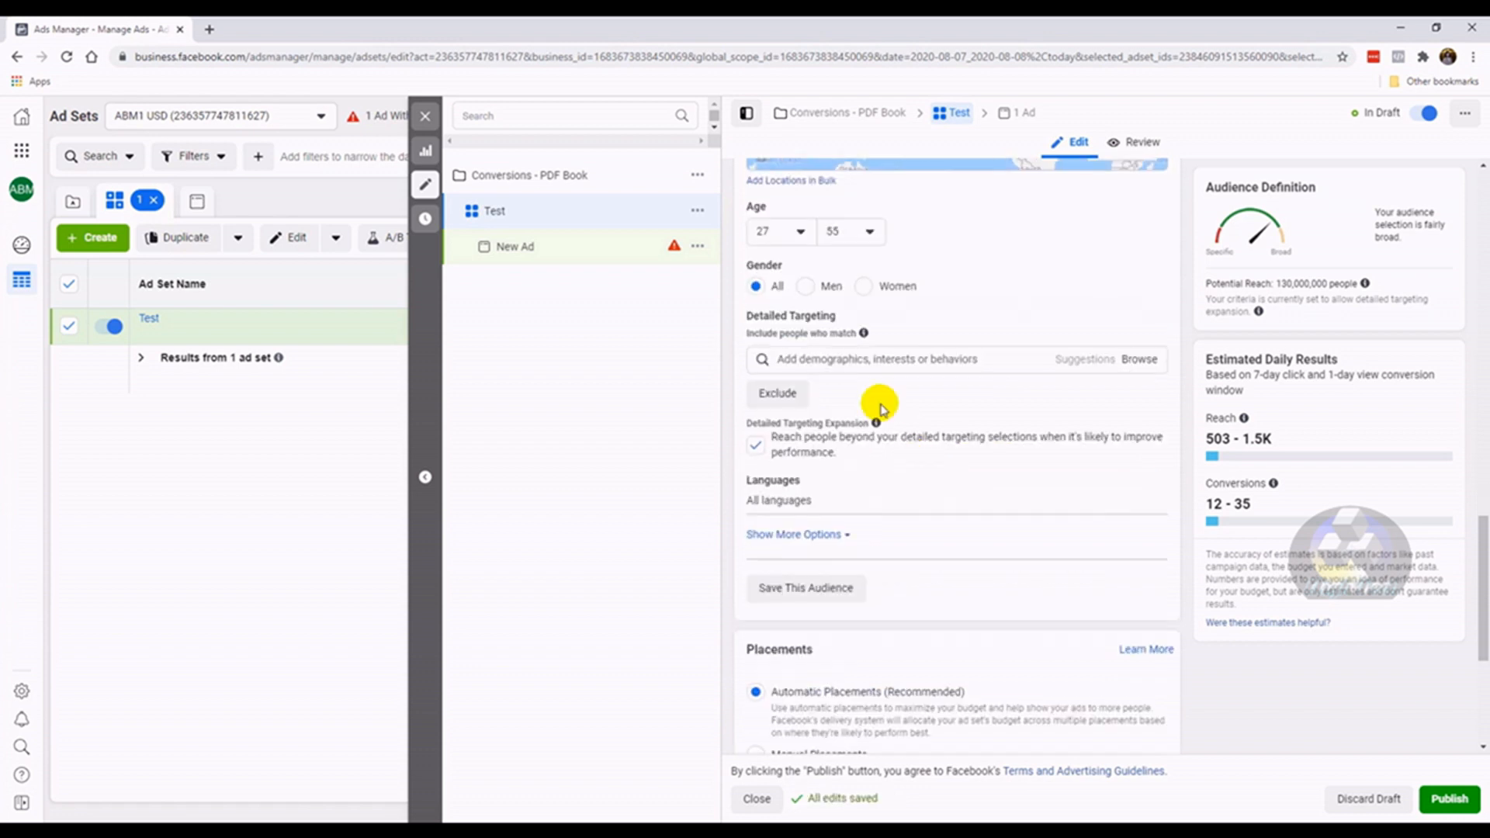
click(755, 448)
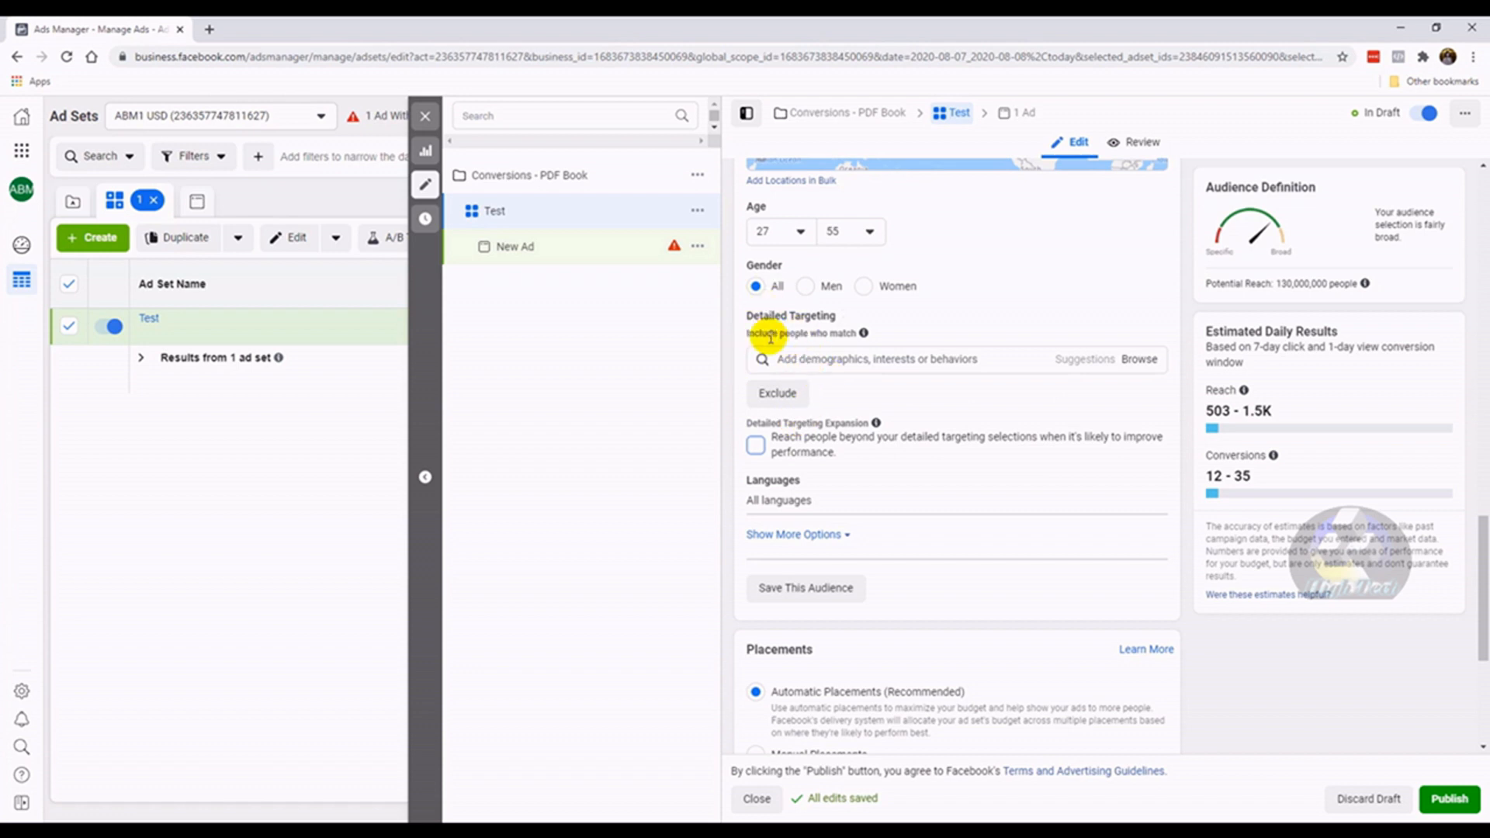
Restrict the audience's languages to English (All)
click(1147, 487)
click(835, 509)
text(eng)
click(843, 532)
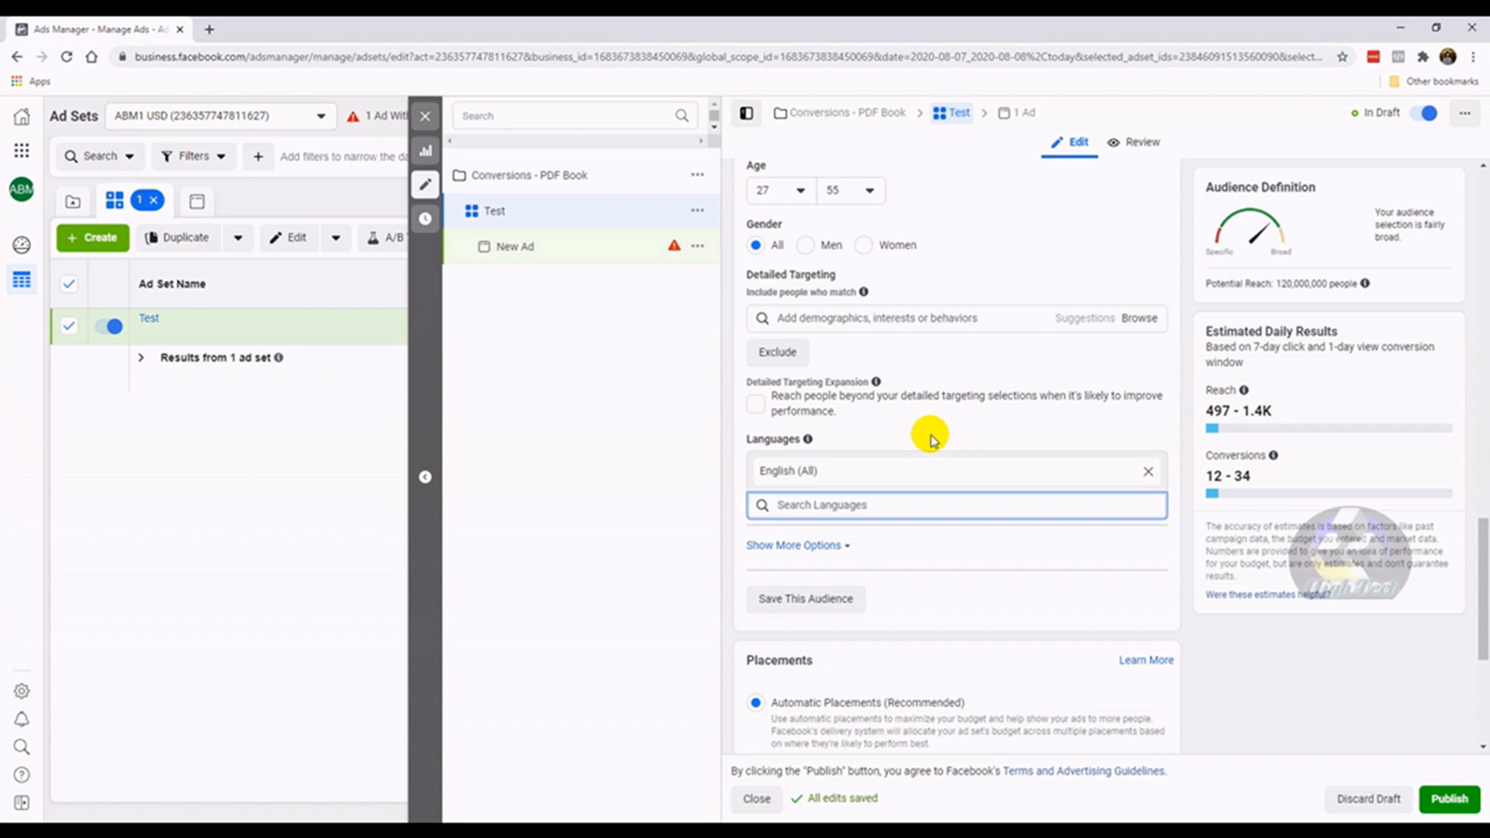
Expand the additional audience options to view the Connections setting, and collapse them again
click(815, 545)
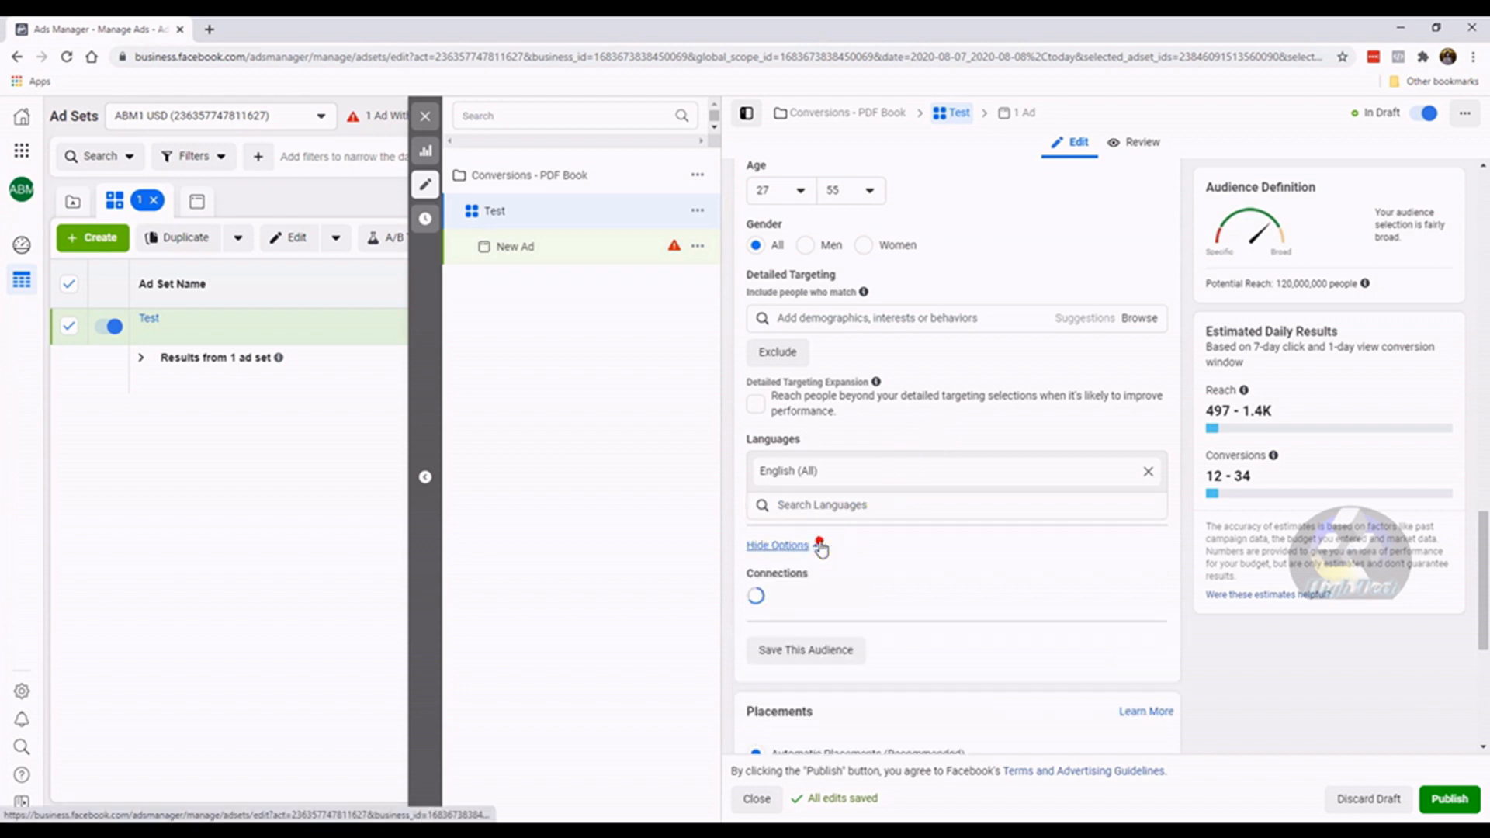
click(778, 547)
scroll(844, 373, up, 1)
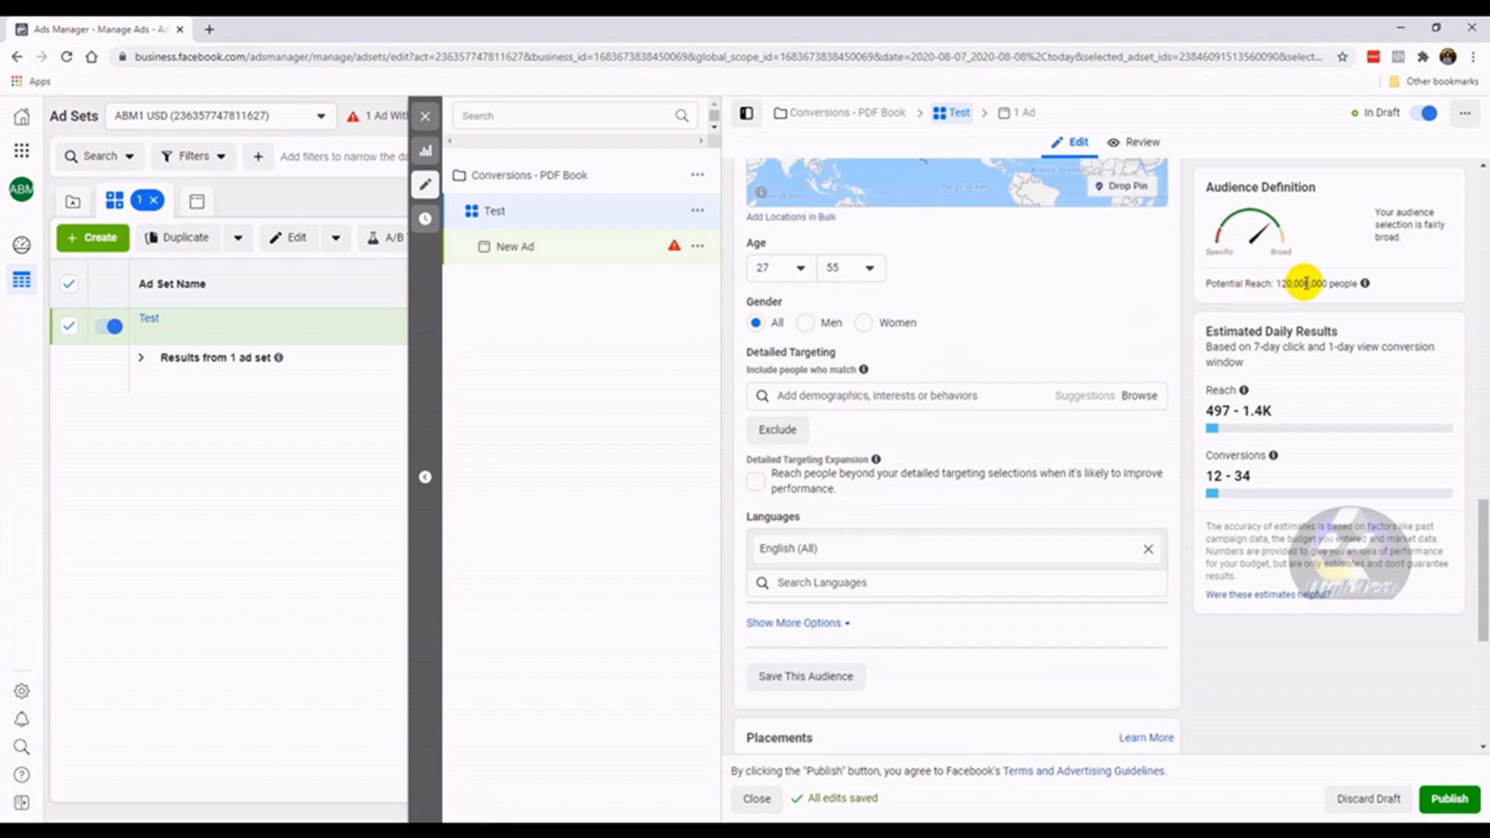
Search Detailed Targeting for "digital marketing" and include the interest Digital marketing
click(928, 394)
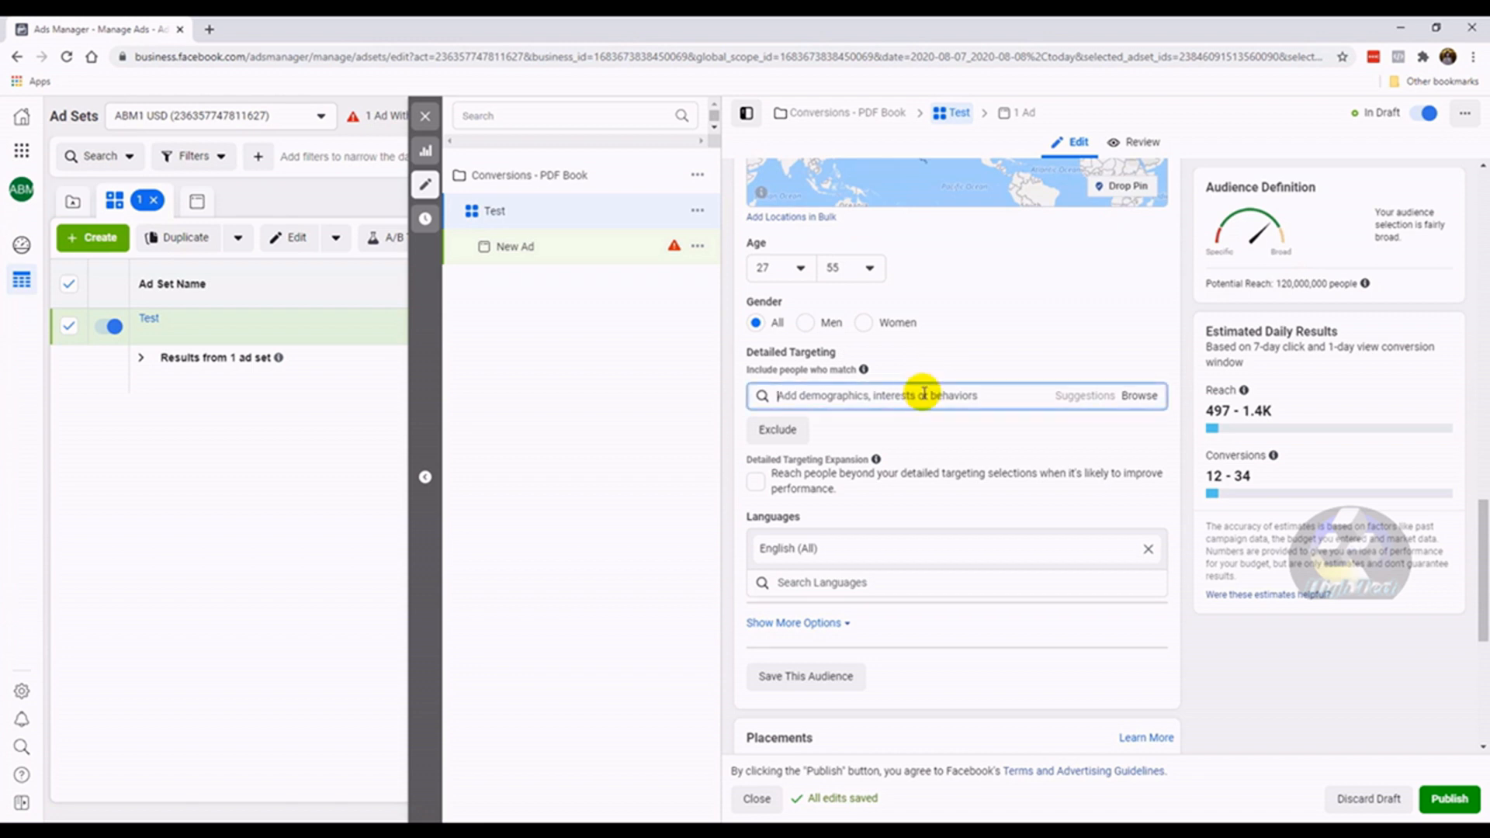
scroll(937, 394, up, 1)
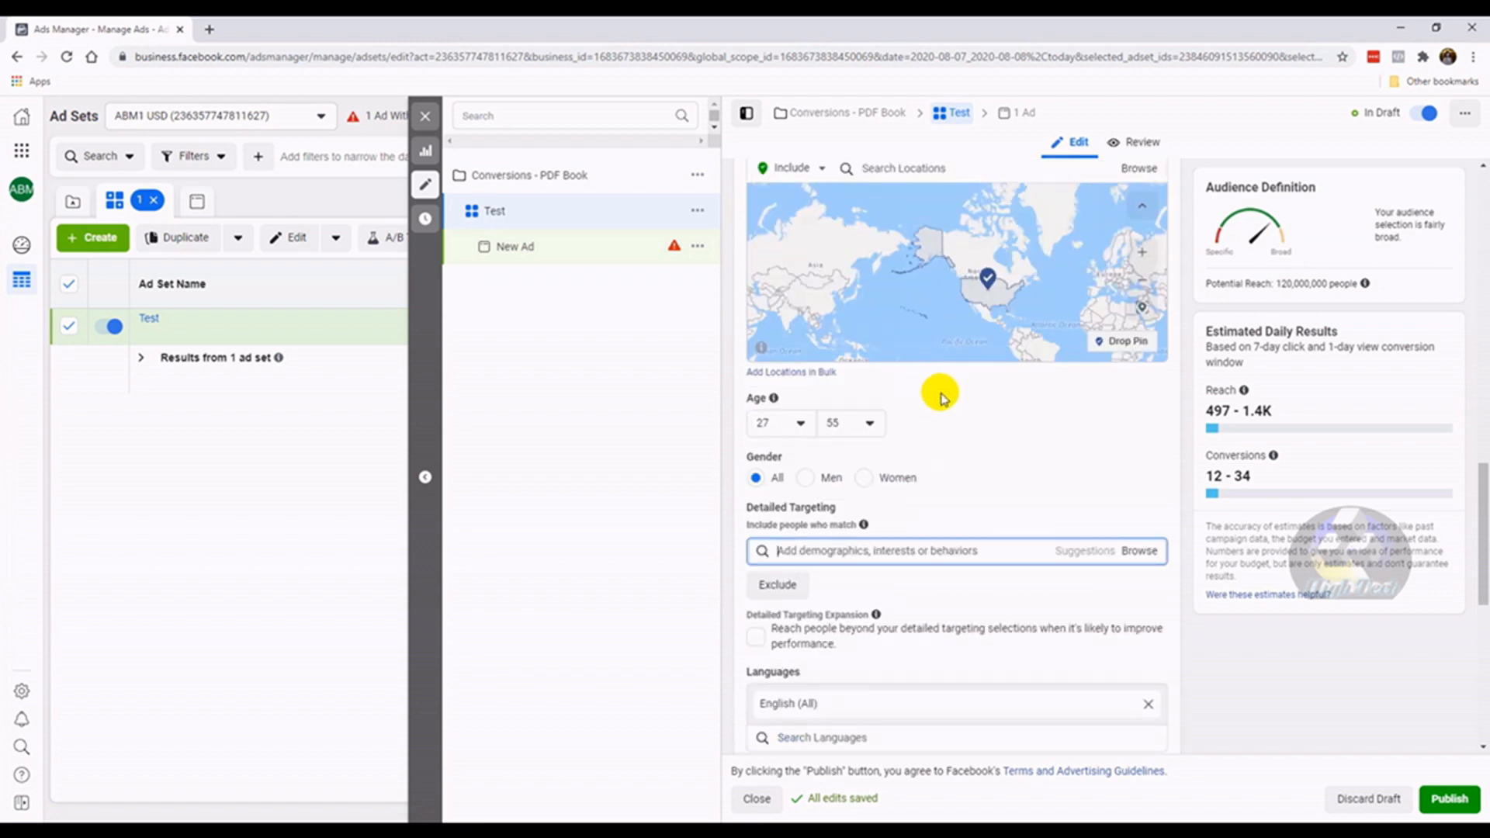
scroll(759, 527, up, 1)
scroll(768, 520, down, 1)
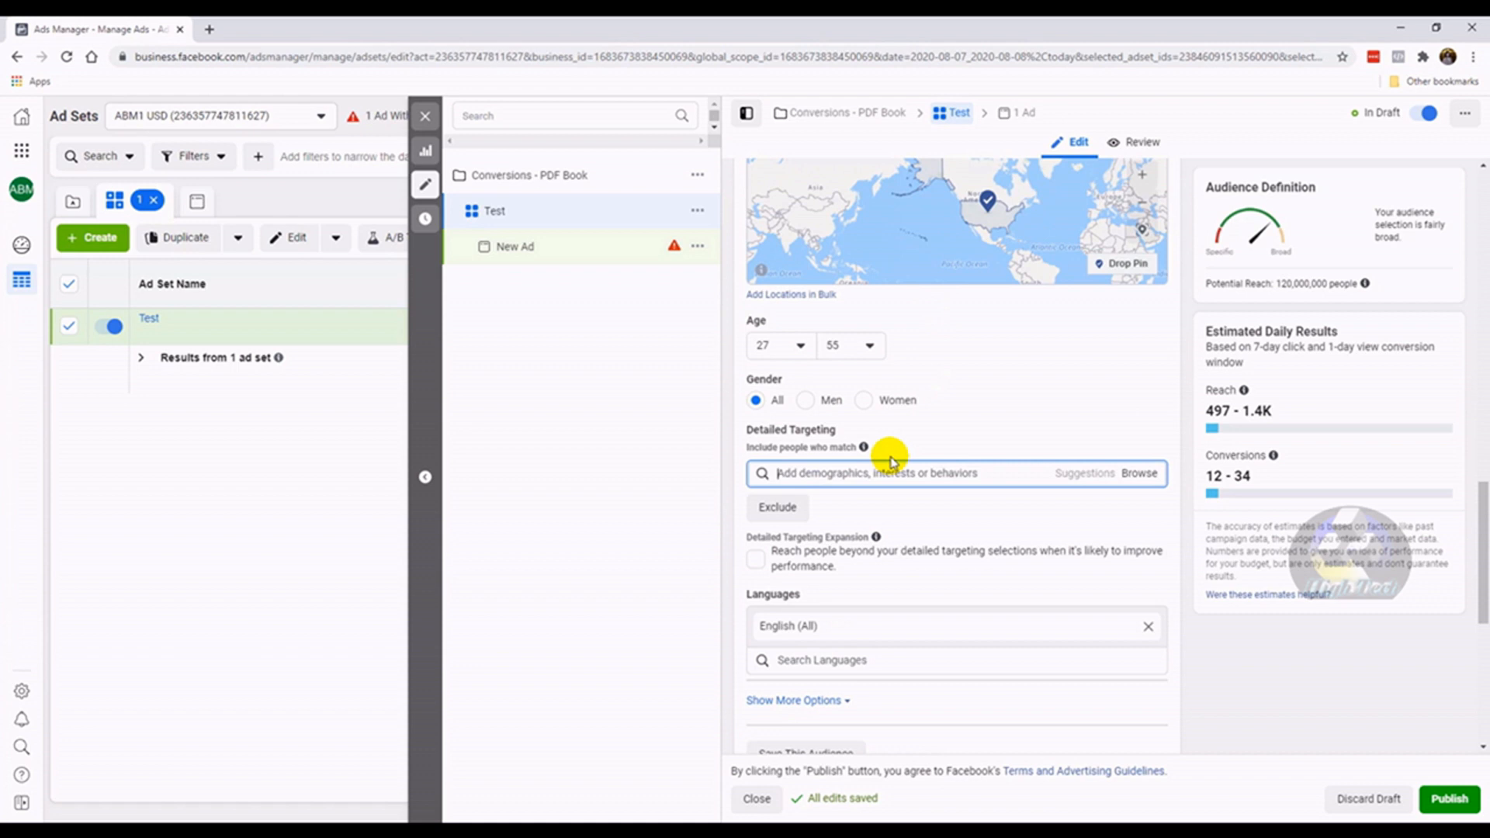
mouse_move(866, 450)
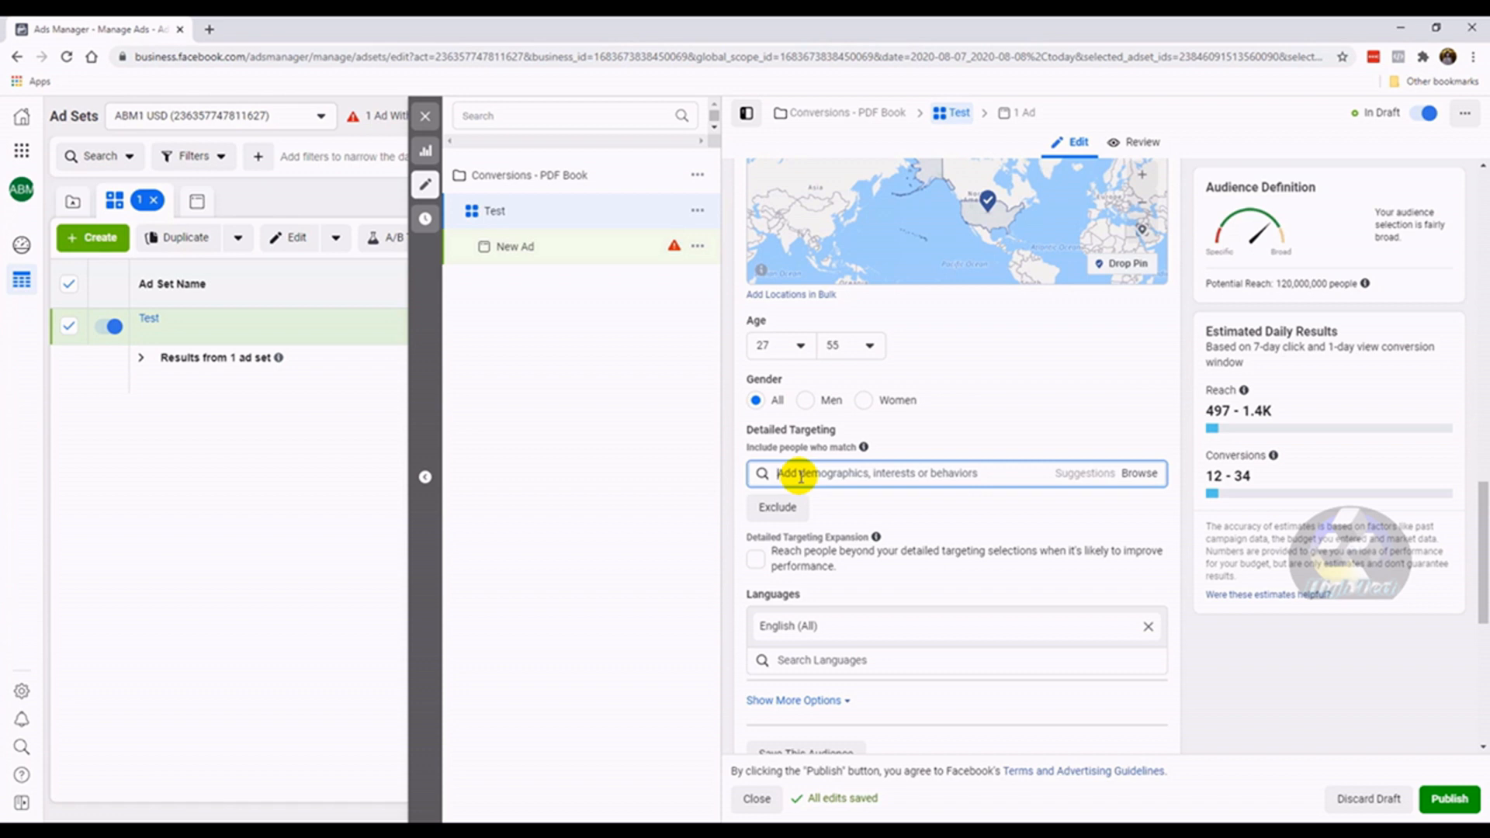
text(digital mark)
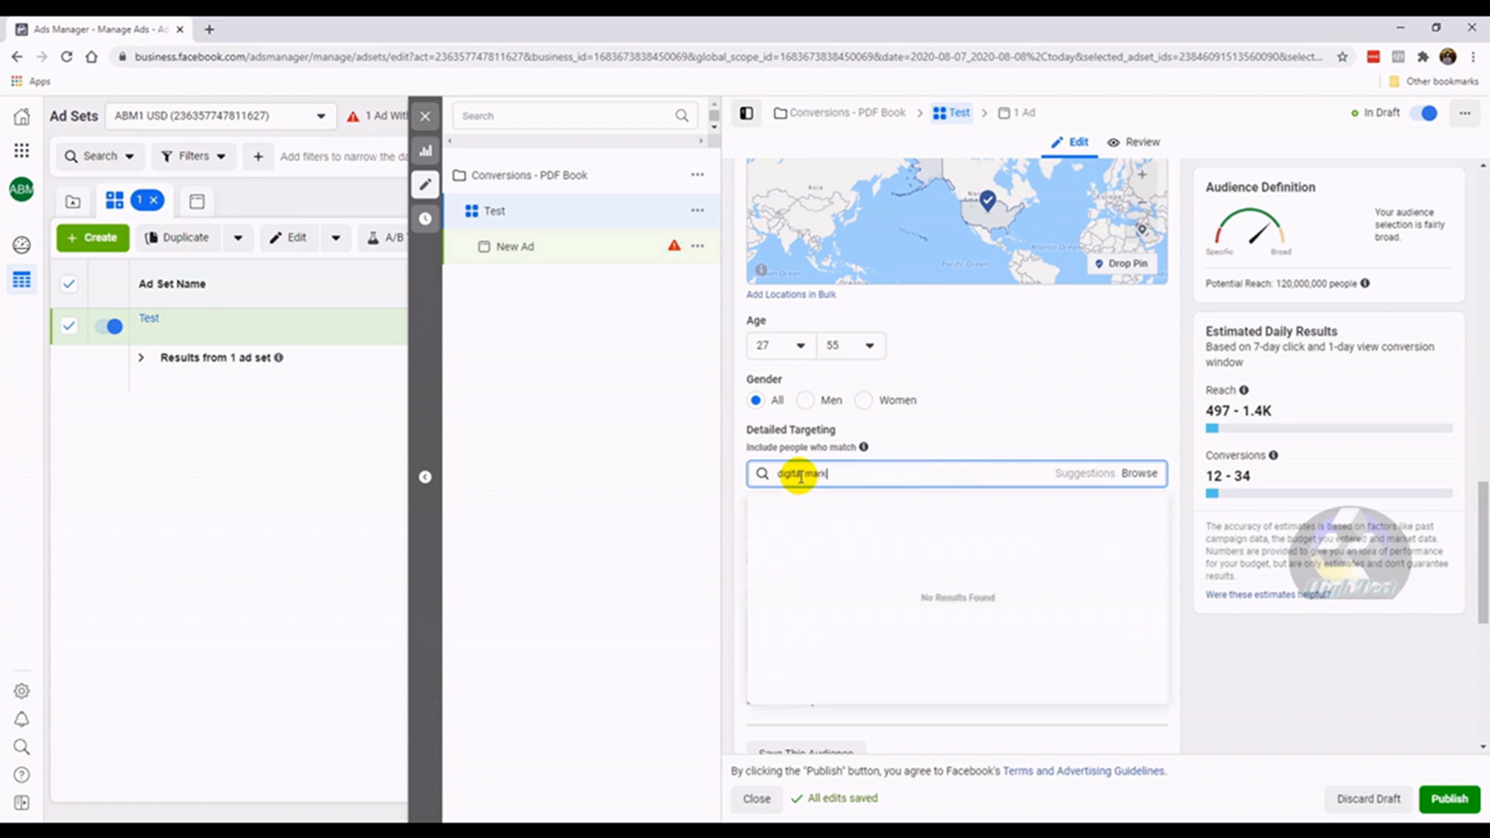
text(eting)
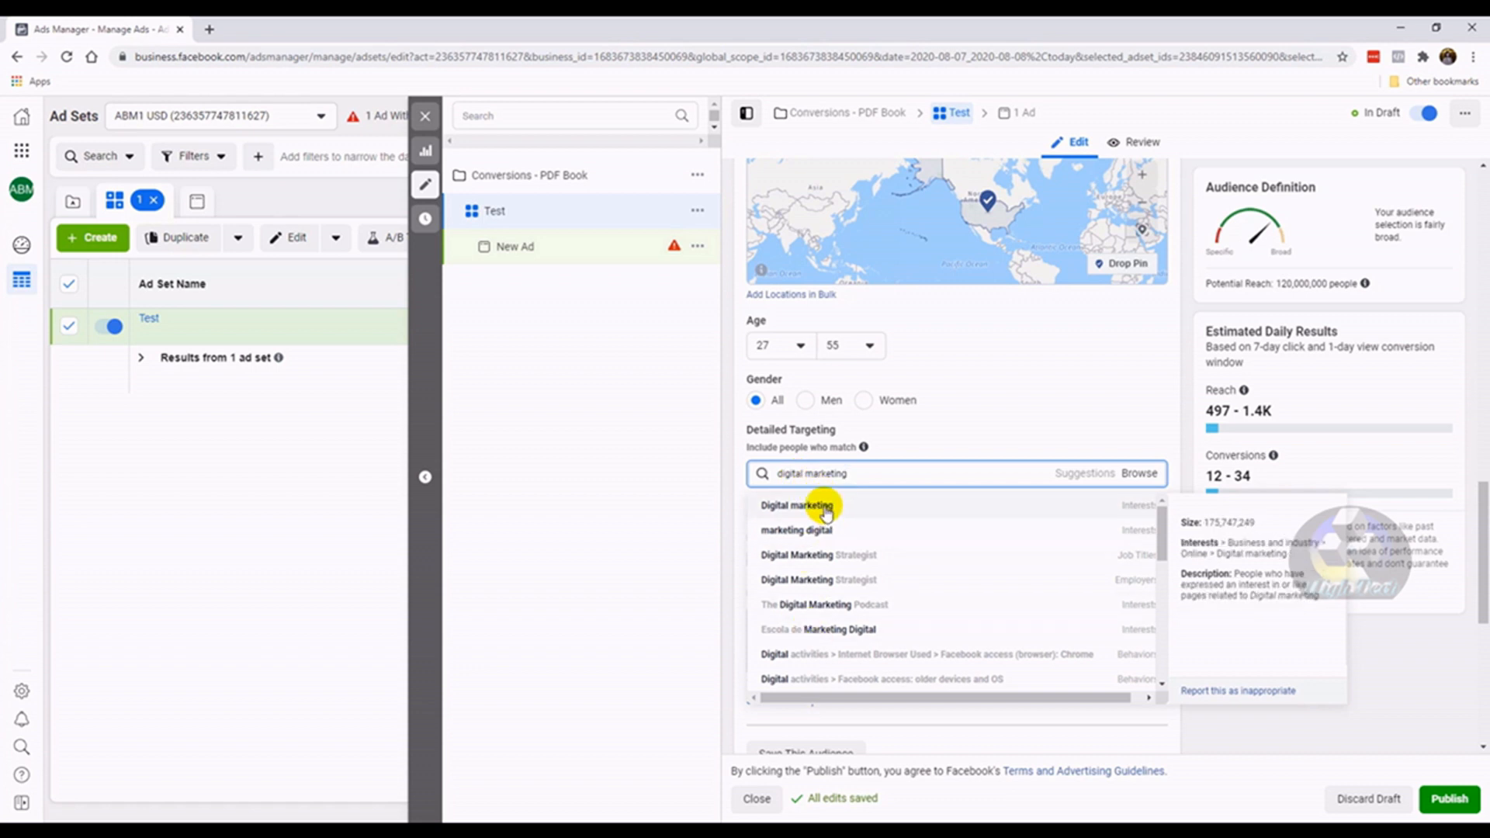
click(826, 510)
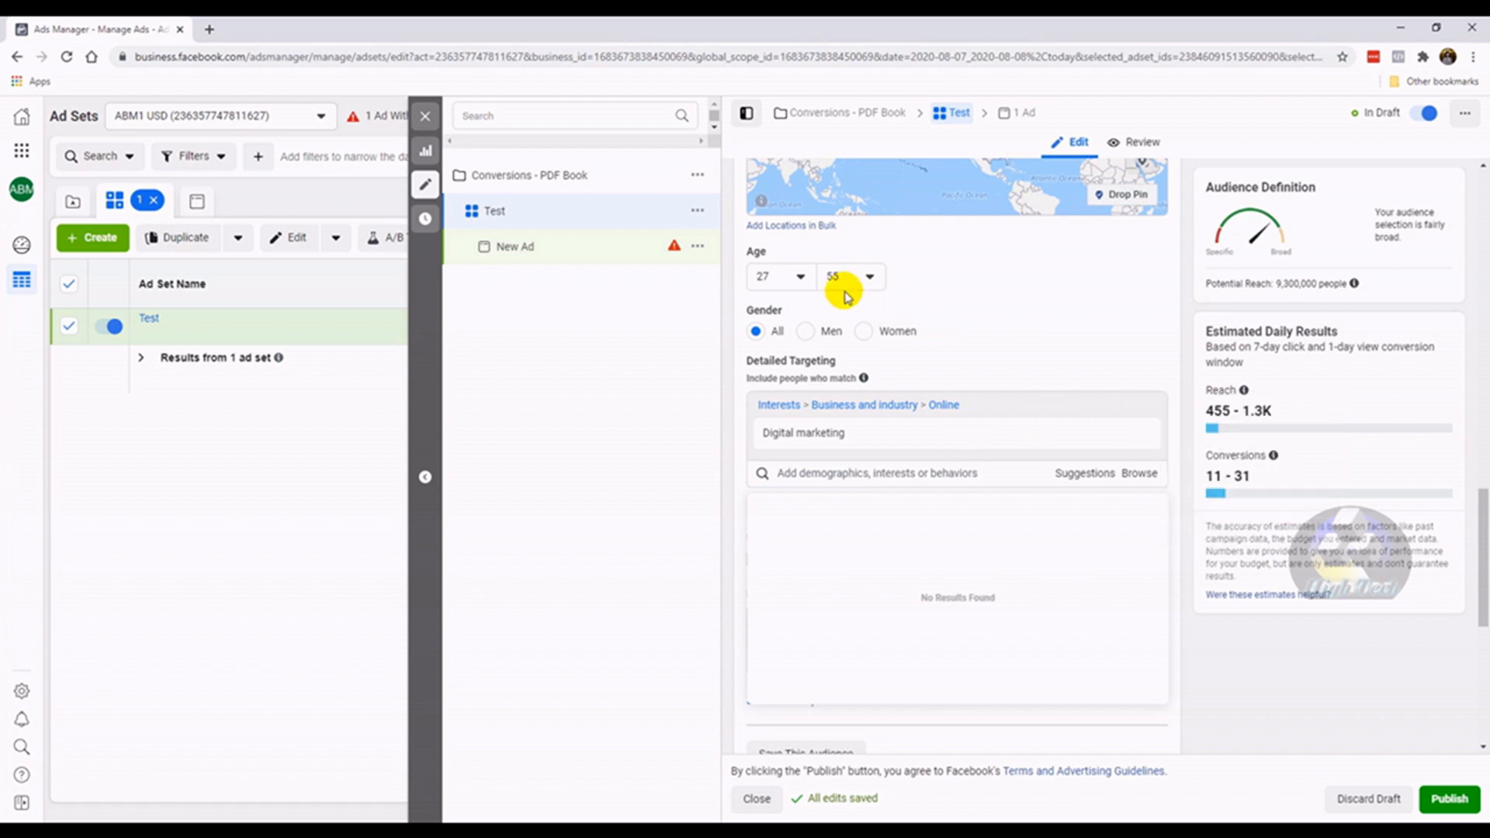
Add the suggested interest Social media marketing to Detailed Targeting and remove the Digital marketing interest
mouse_move(960, 440)
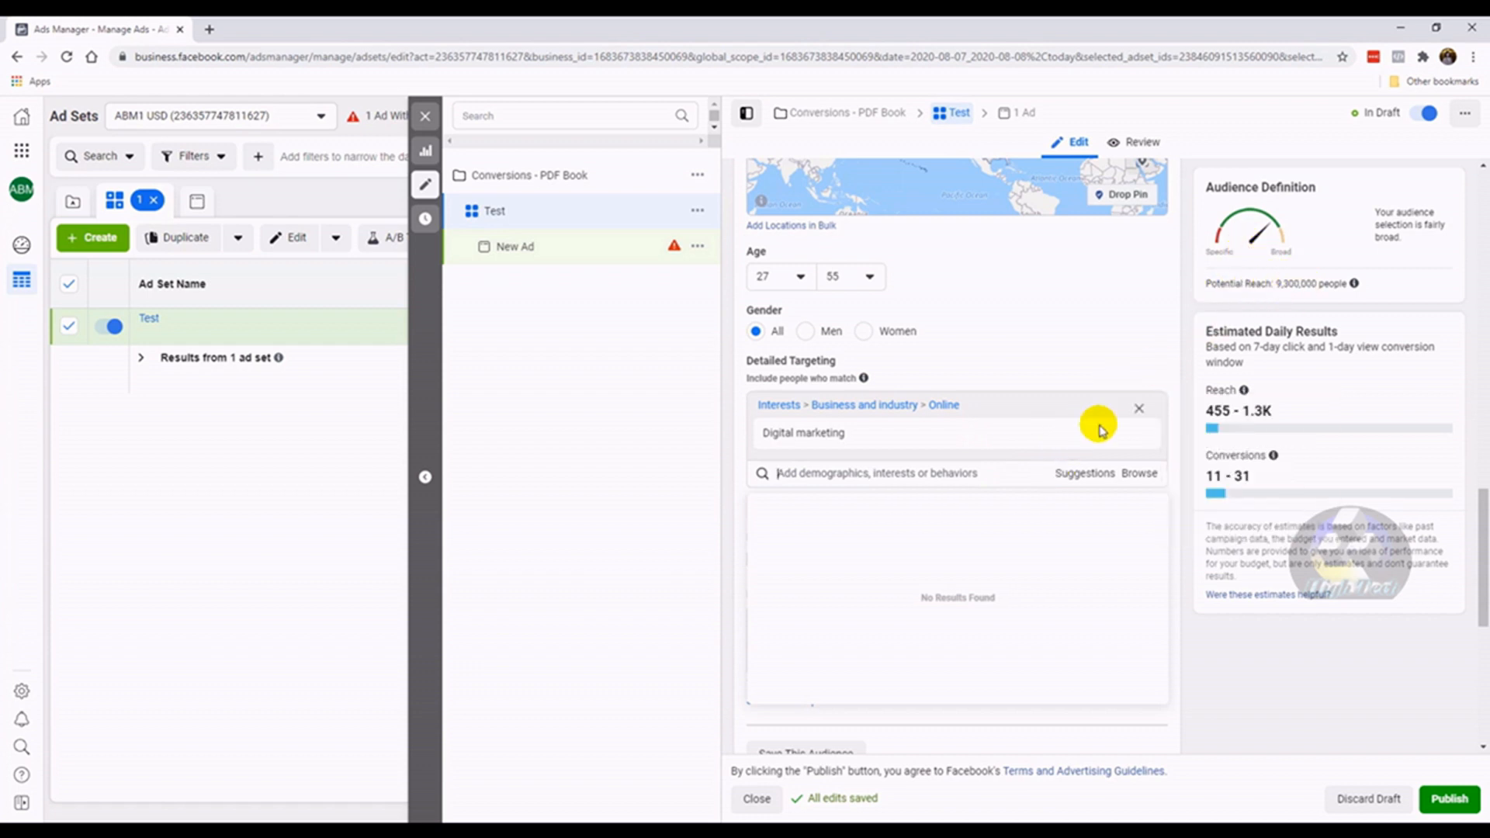
click(1083, 485)
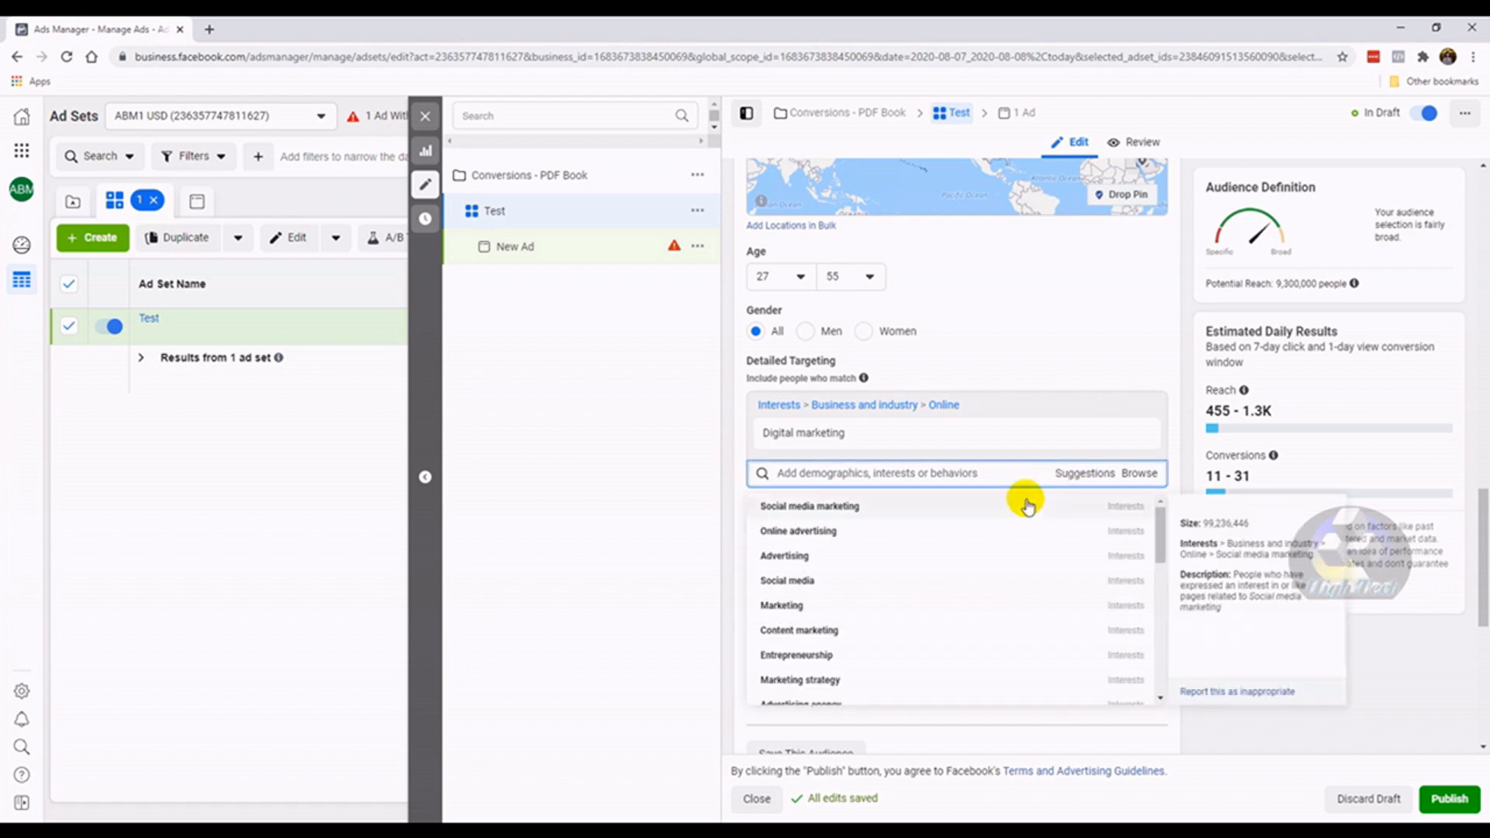
click(854, 509)
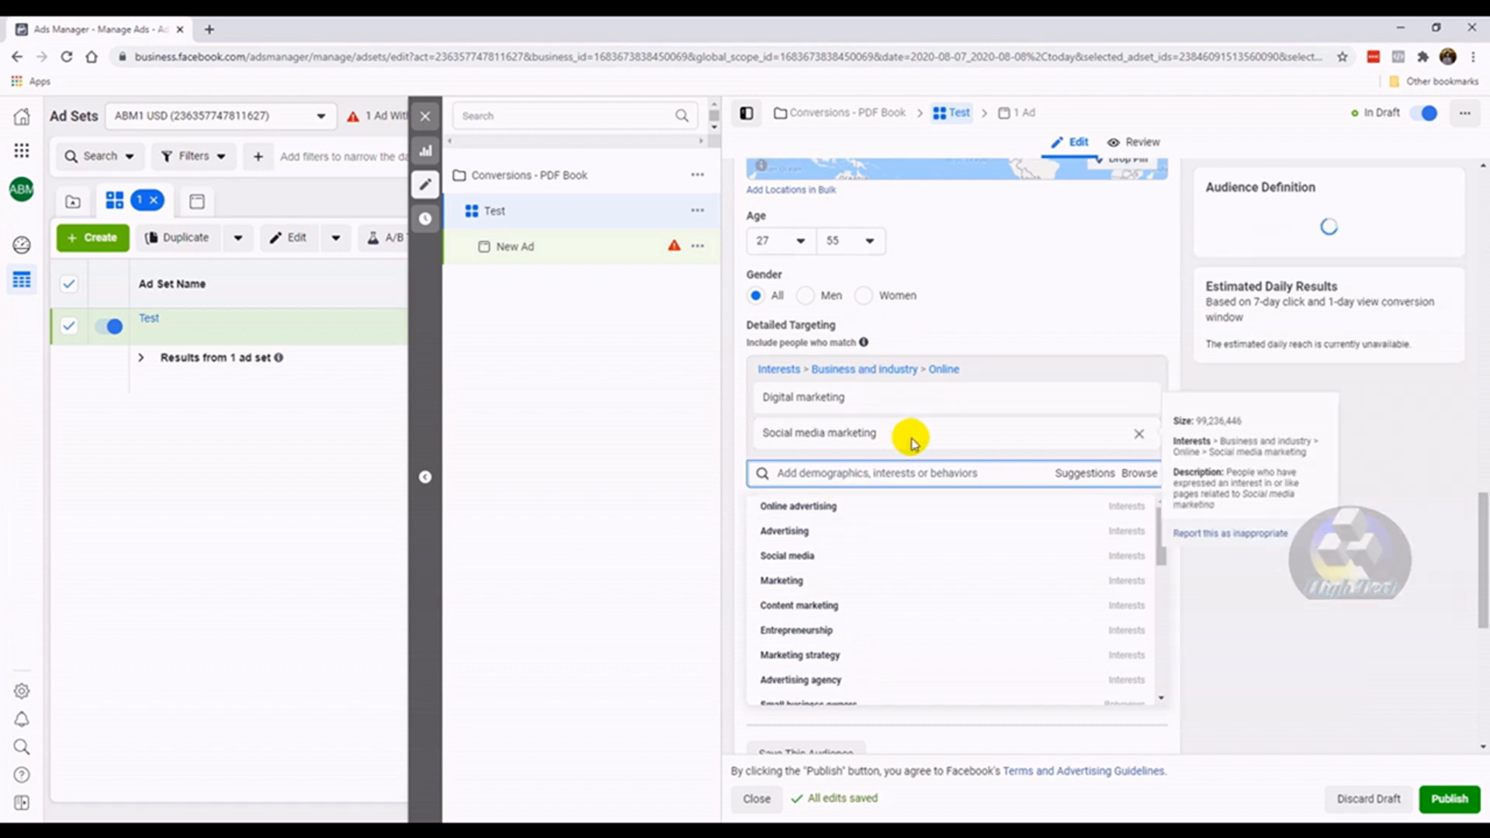
click(1099, 321)
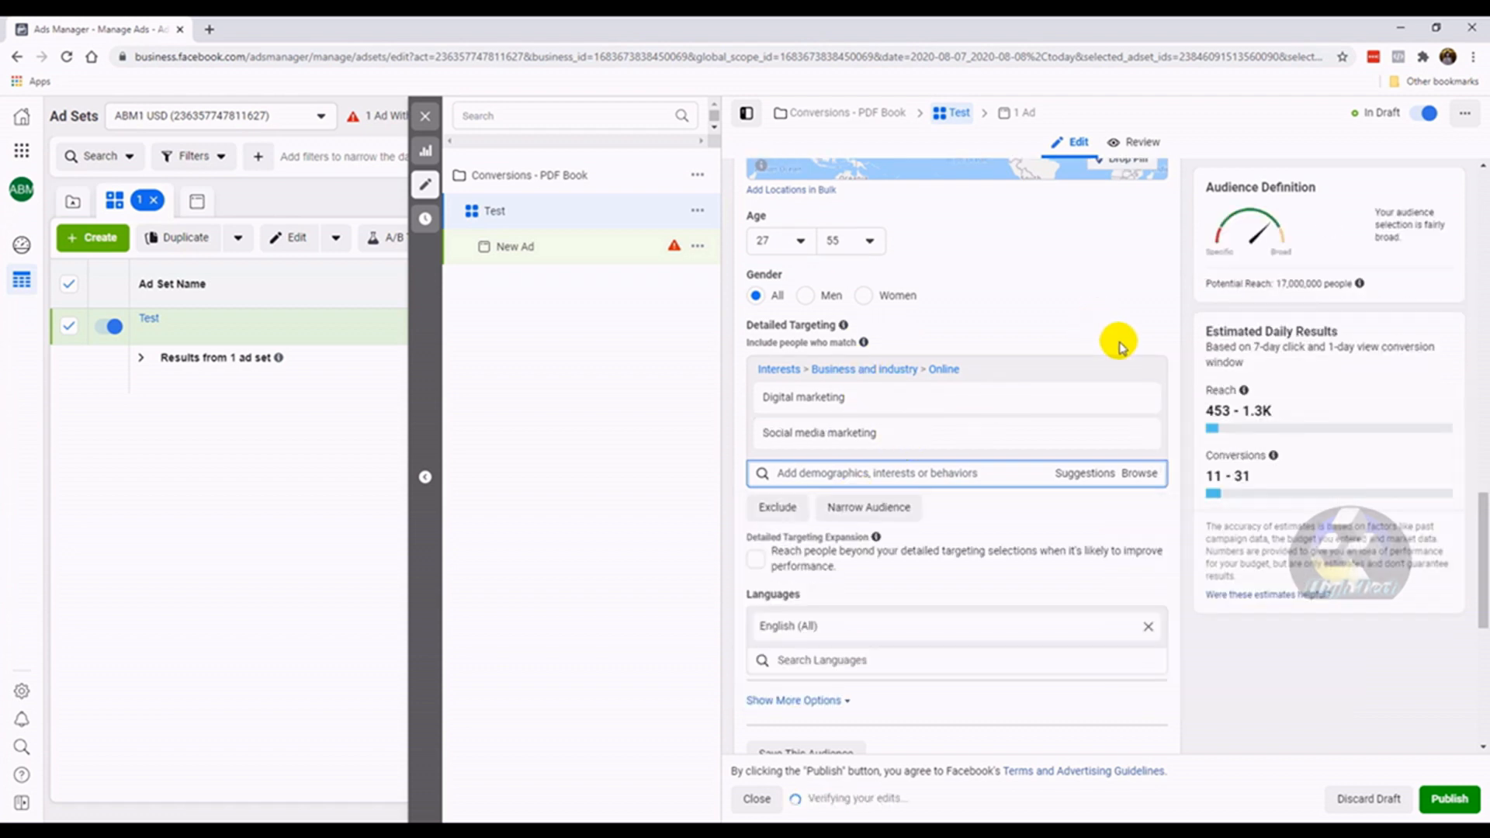
click(1138, 399)
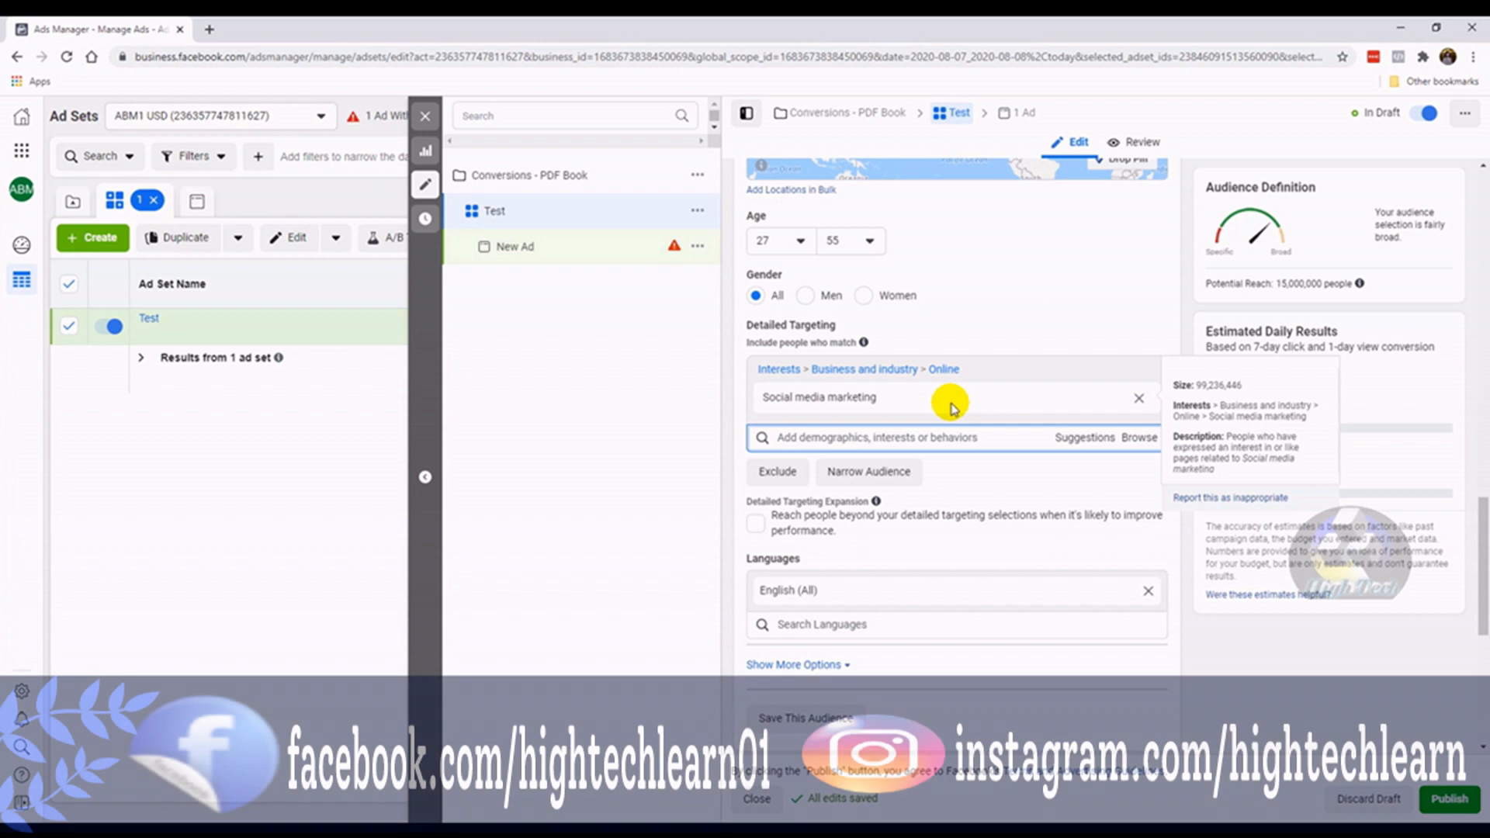
click(943, 437)
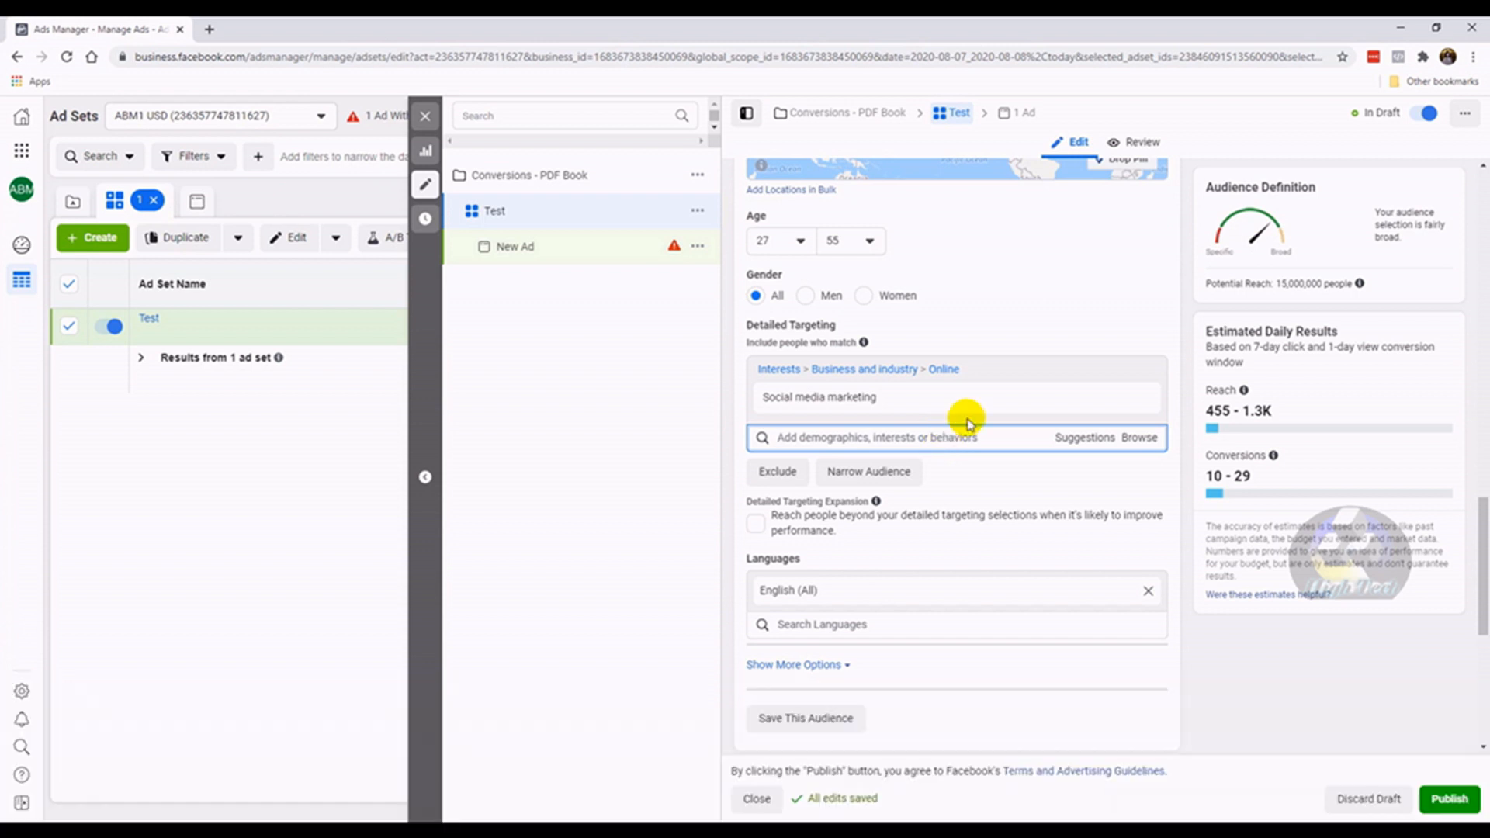
Narrow the audience's included location from the United States to California
scroll(993, 318, up, 3)
click(965, 225)
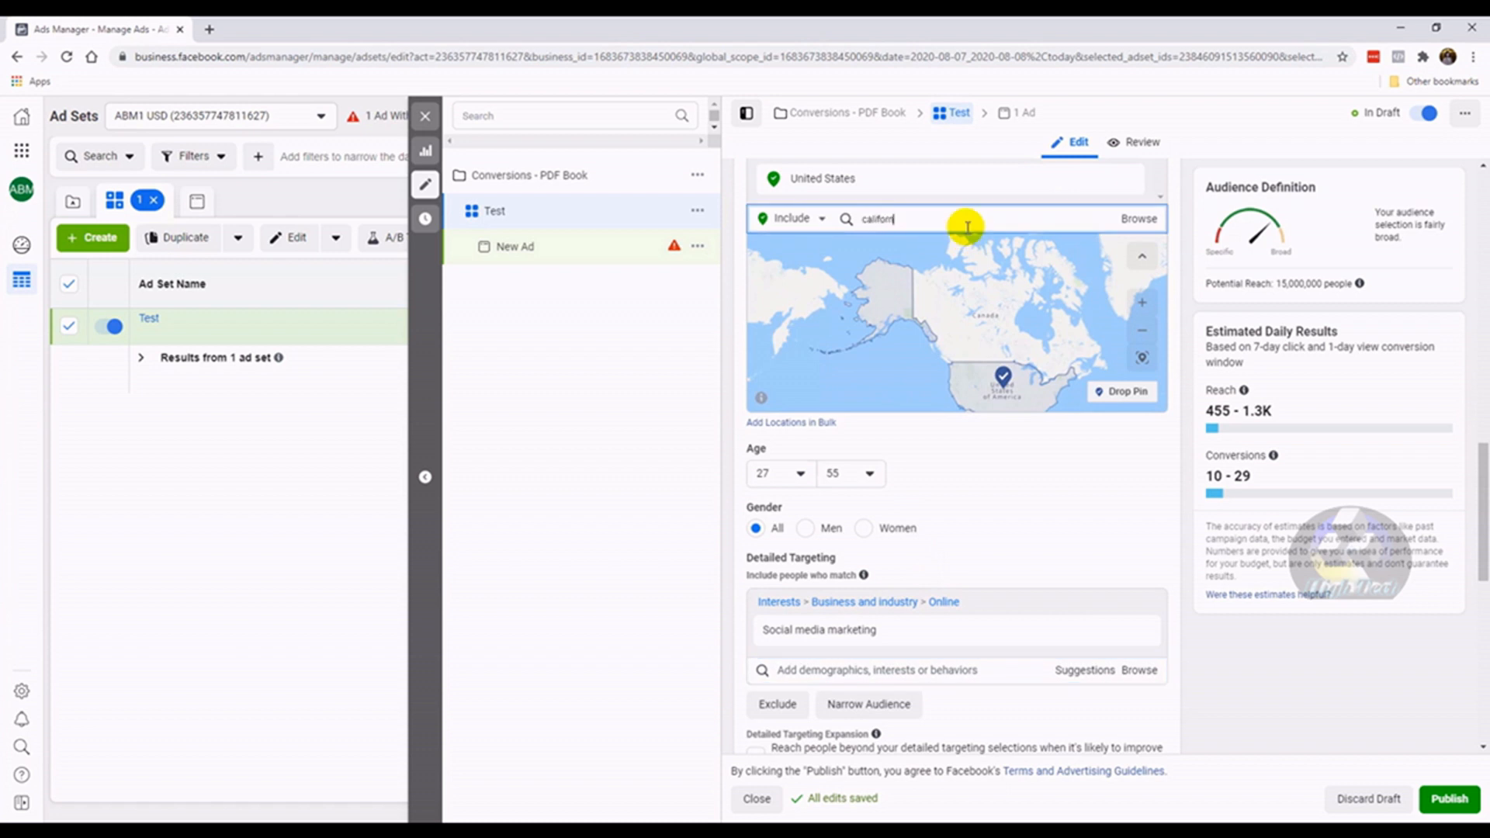
click(962, 247)
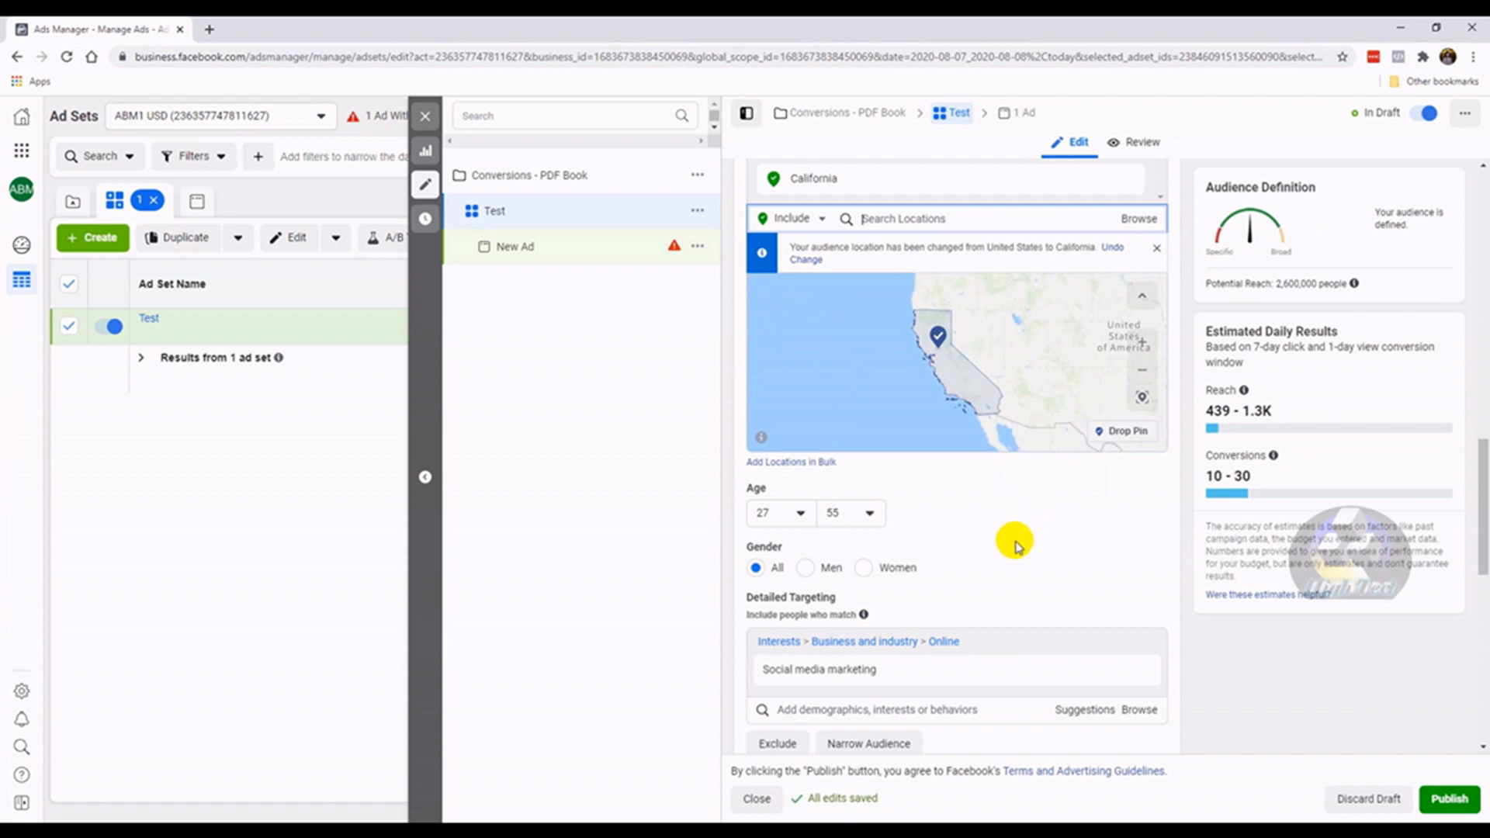
Add the suggested interest Digital marketing alongside Social media marketing in Detailed Targeting
scroll(1009, 574, down, 1)
click(1067, 632)
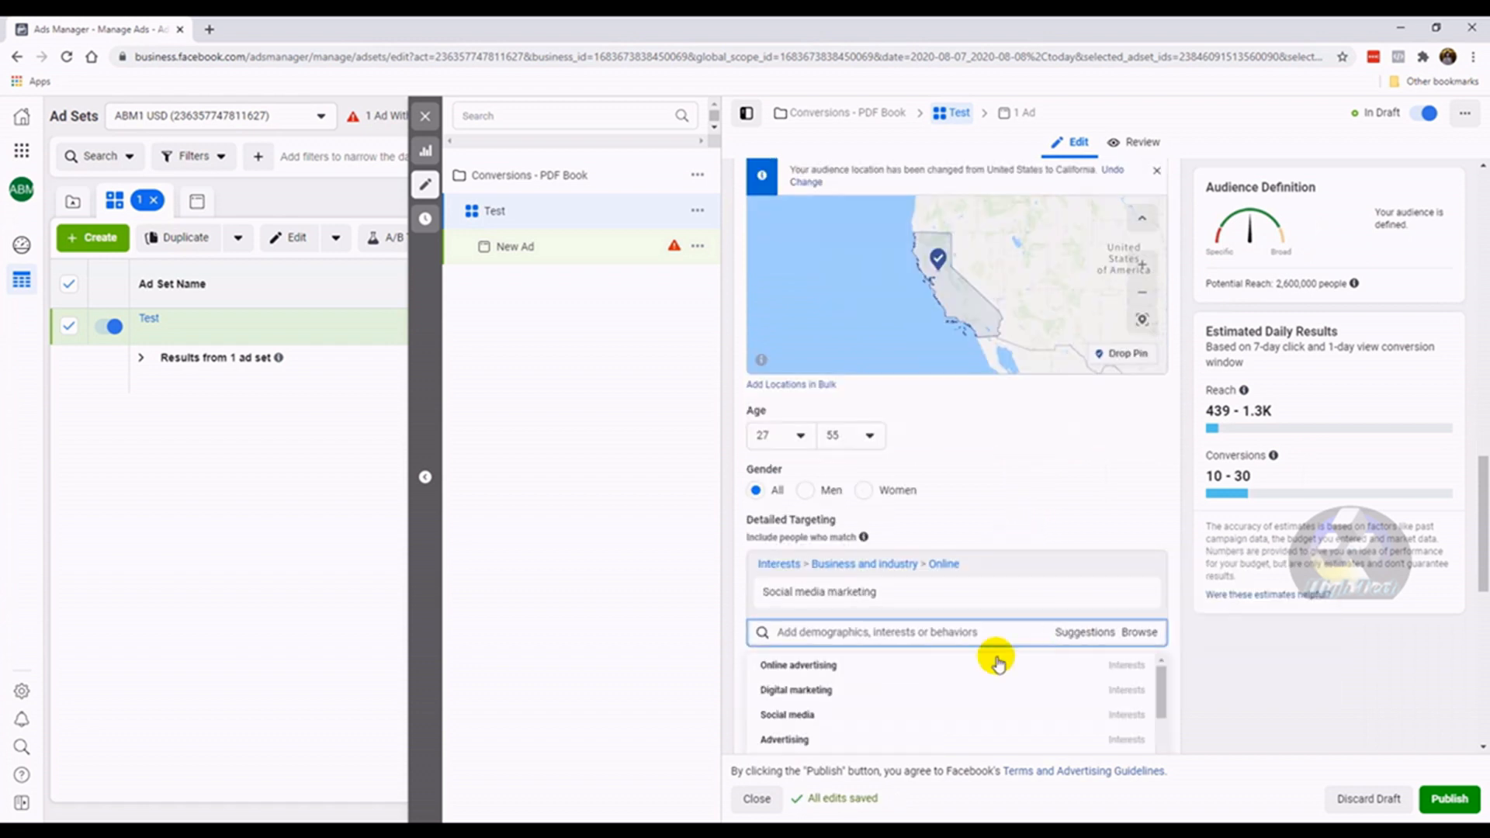
click(978, 691)
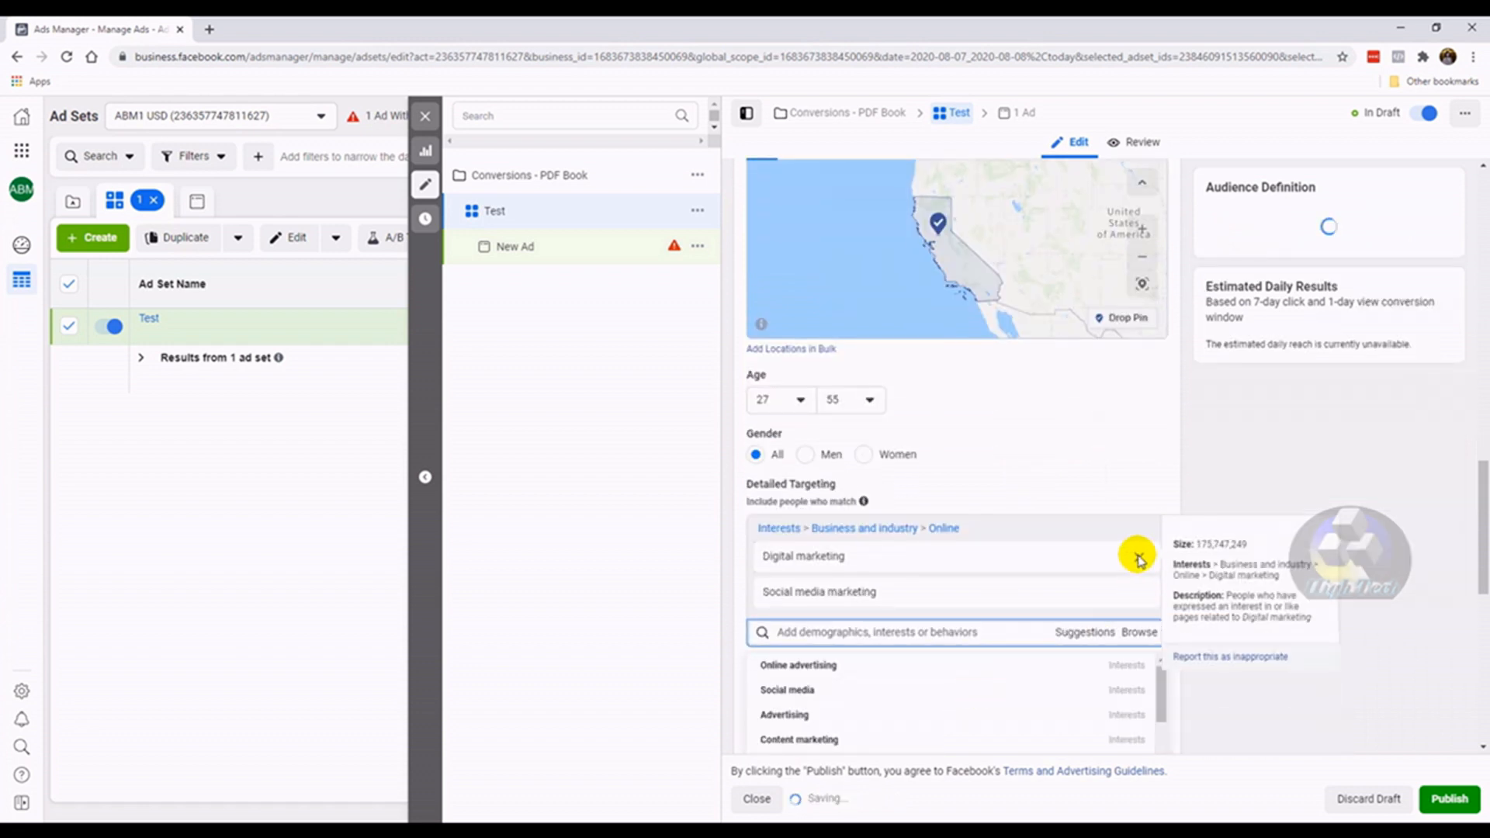
Remove and re-add the Digital marketing interest, and remove Social media marketing from Detailed Targeting
click(1134, 556)
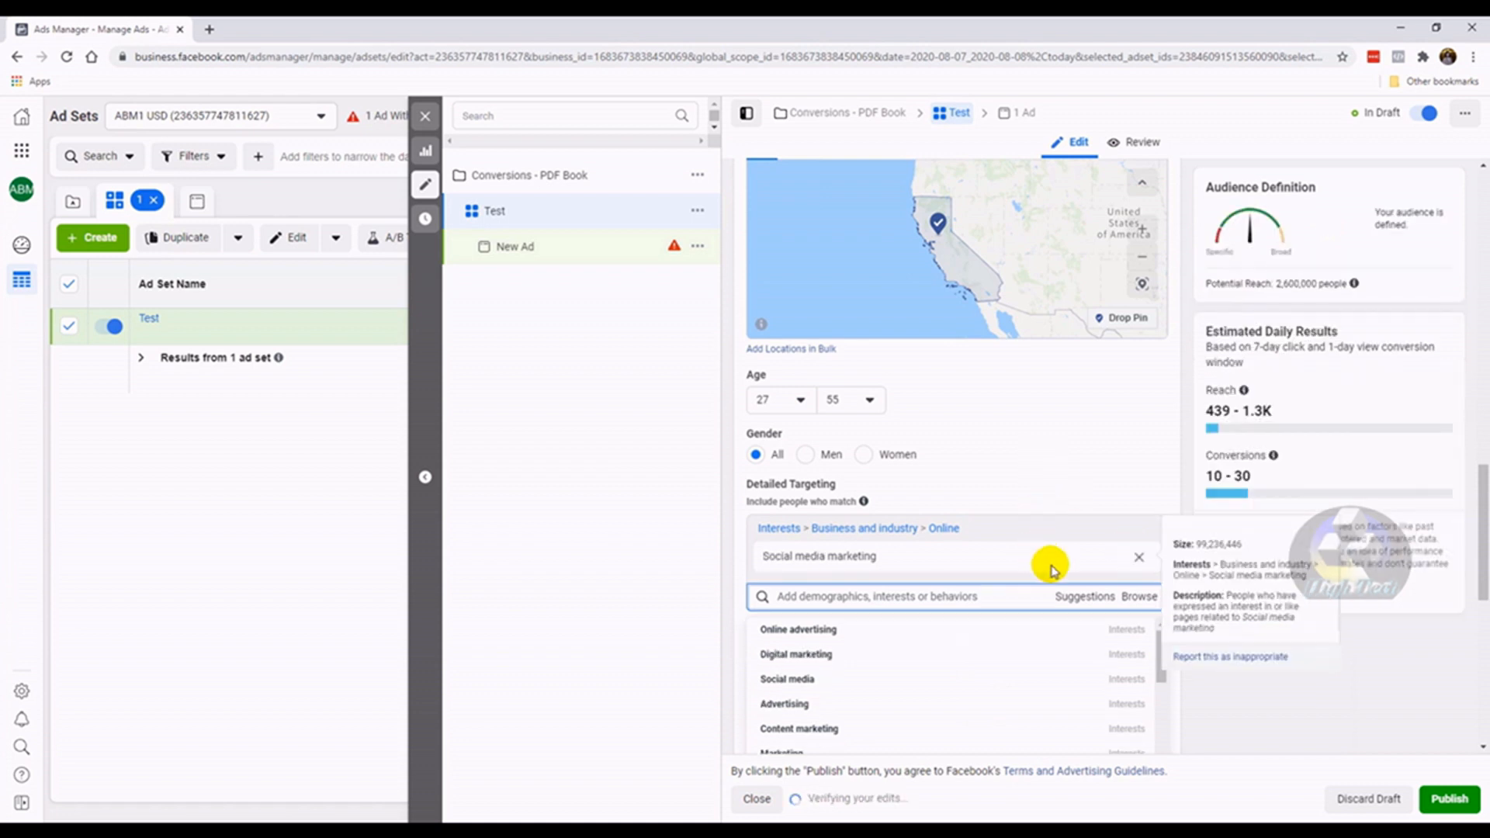
click(984, 655)
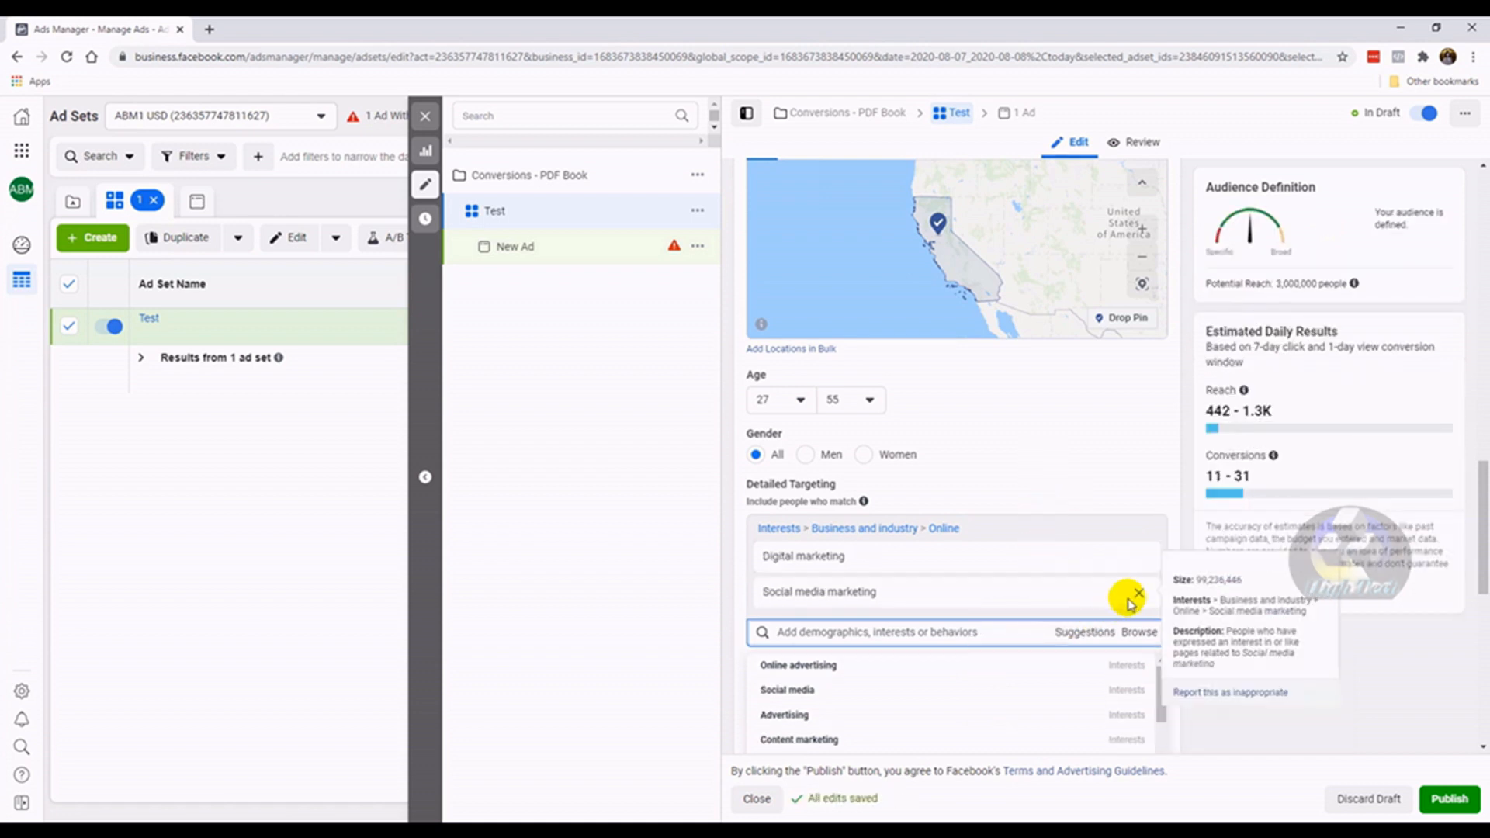
click(1135, 592)
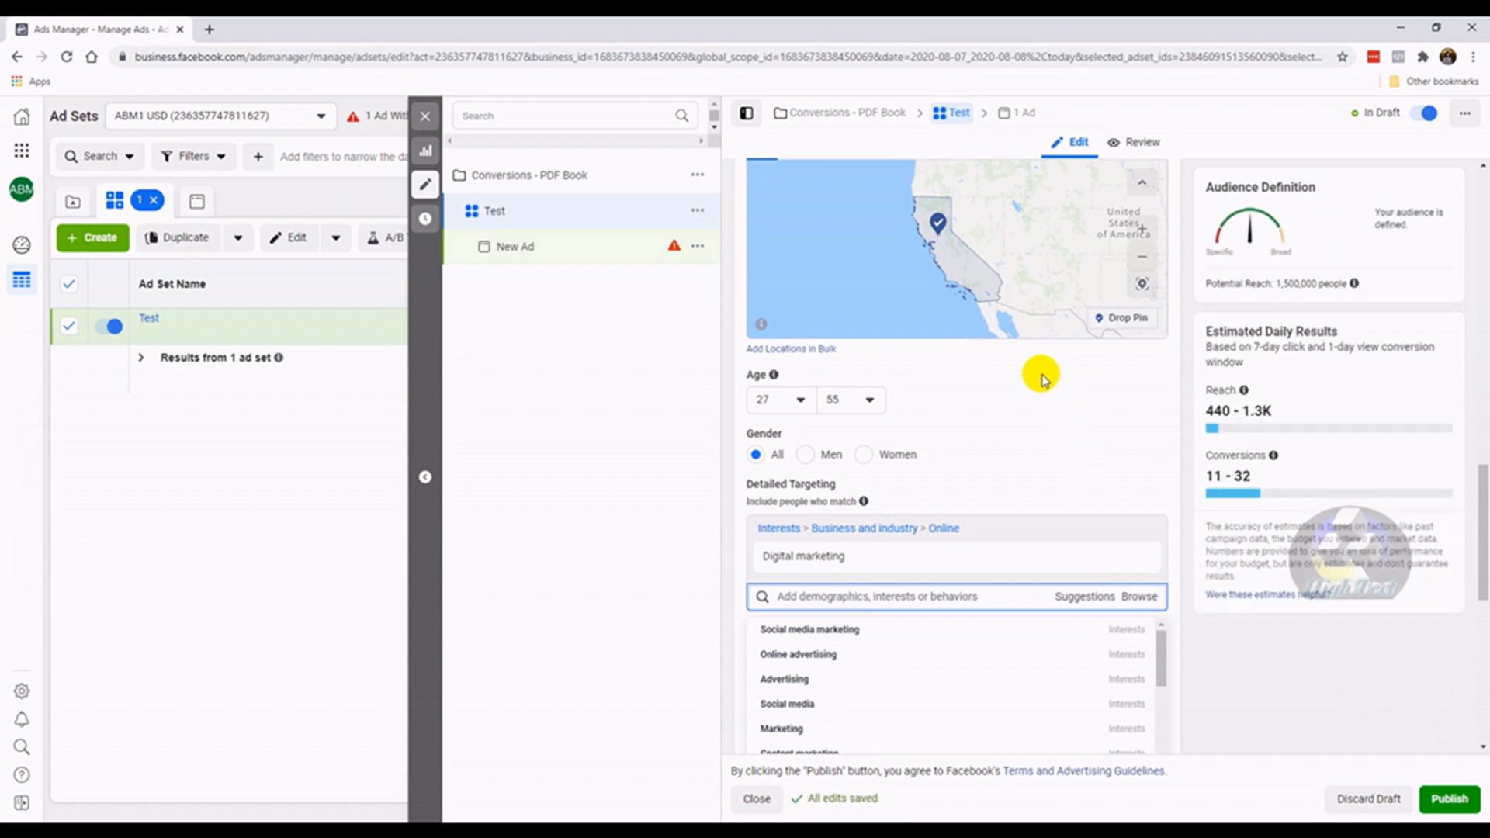
Set the audience's minimum age to 30
click(849, 399)
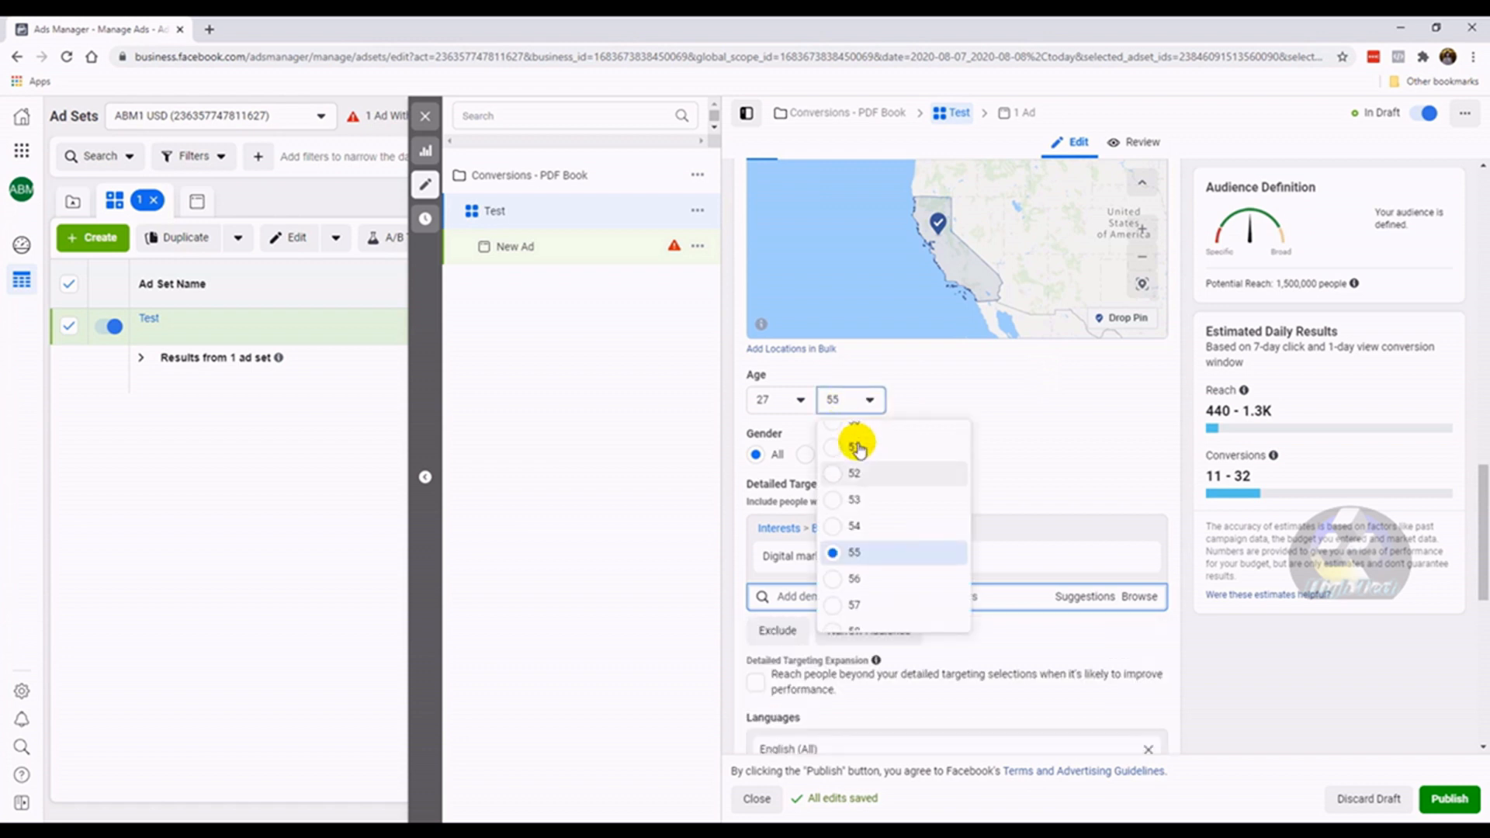
click(793, 399)
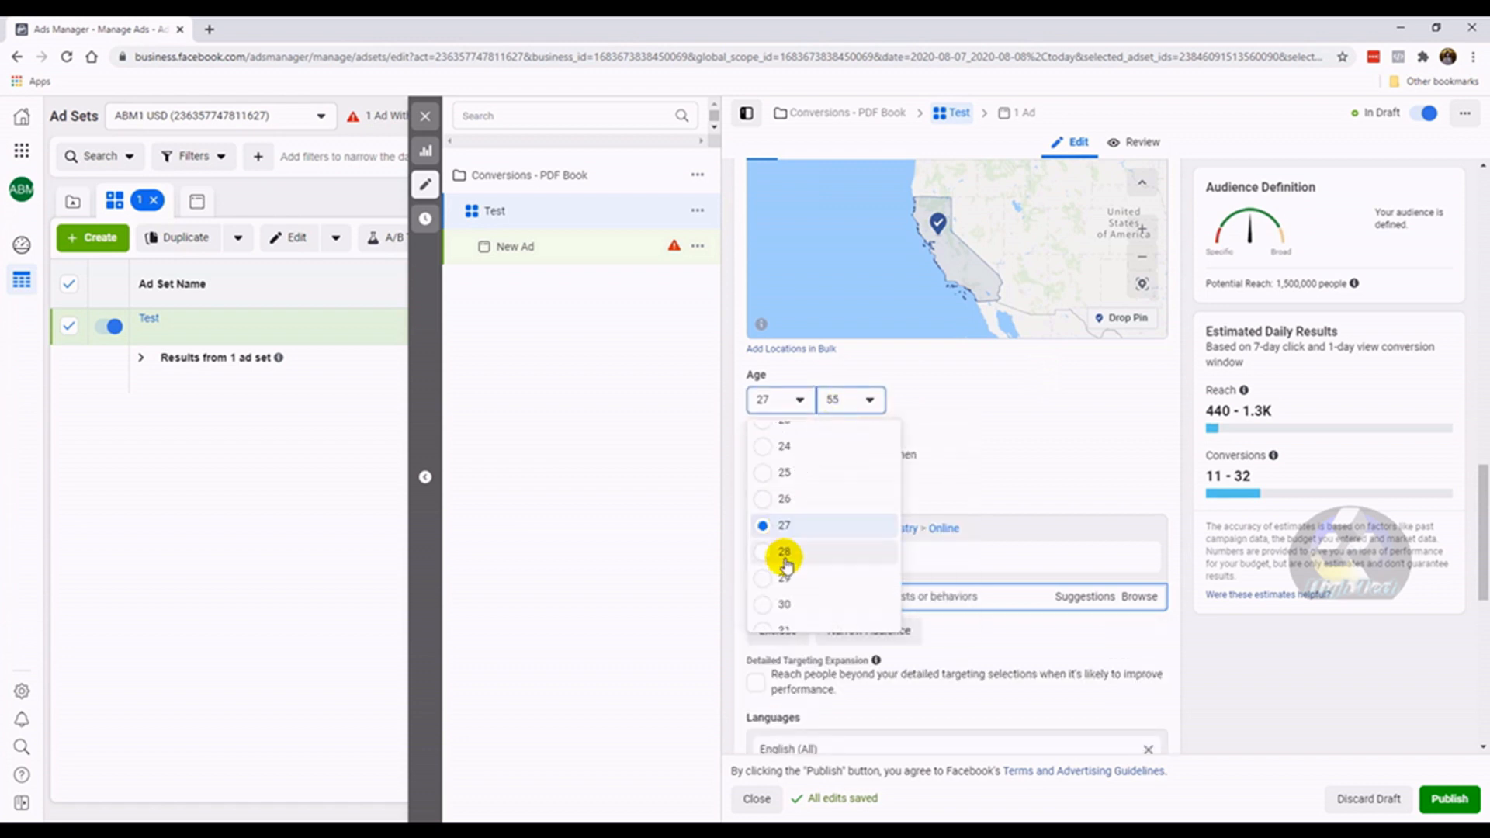
click(796, 606)
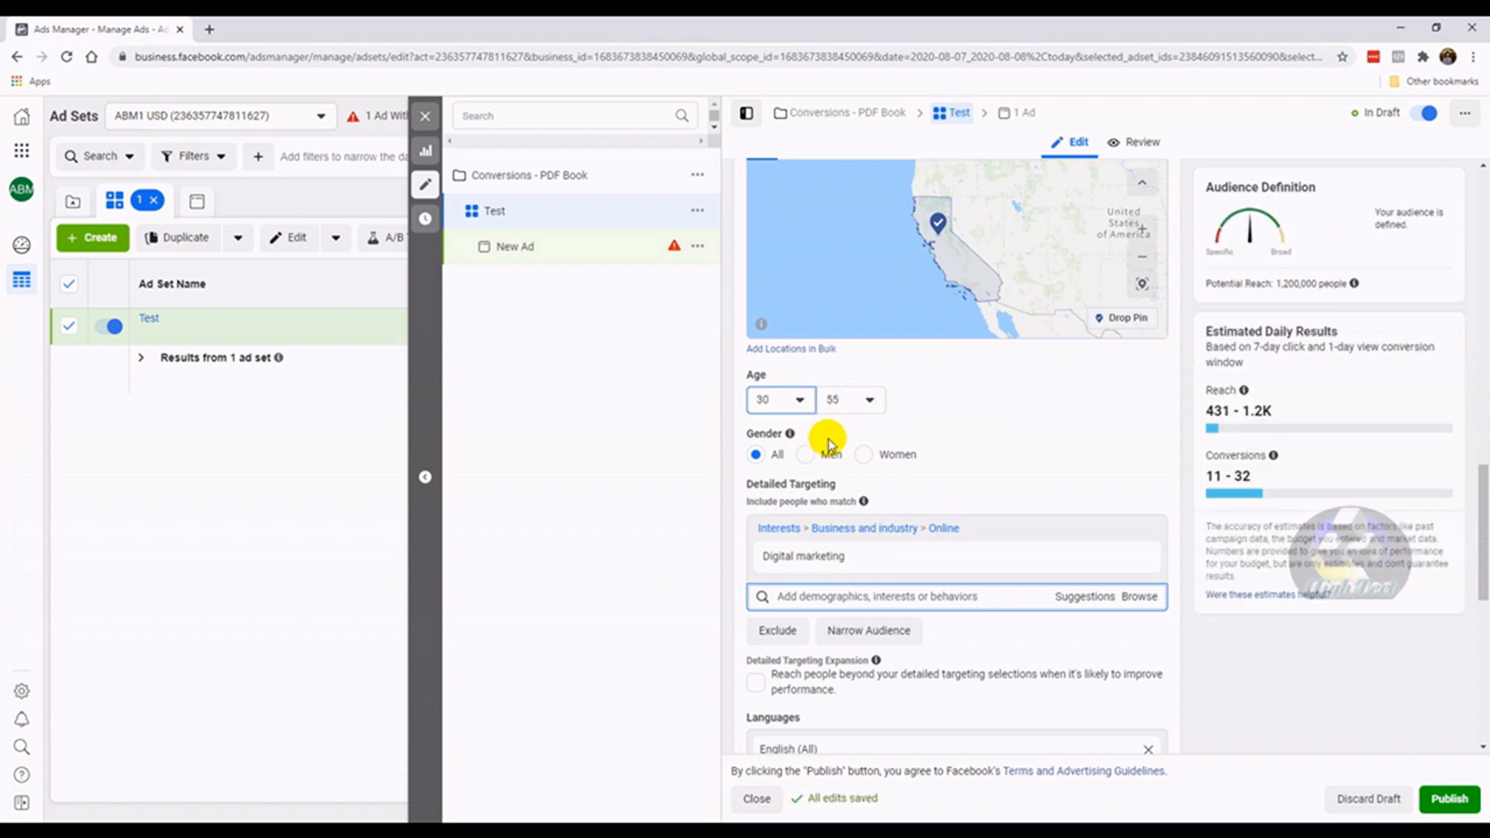
click(686, 495)
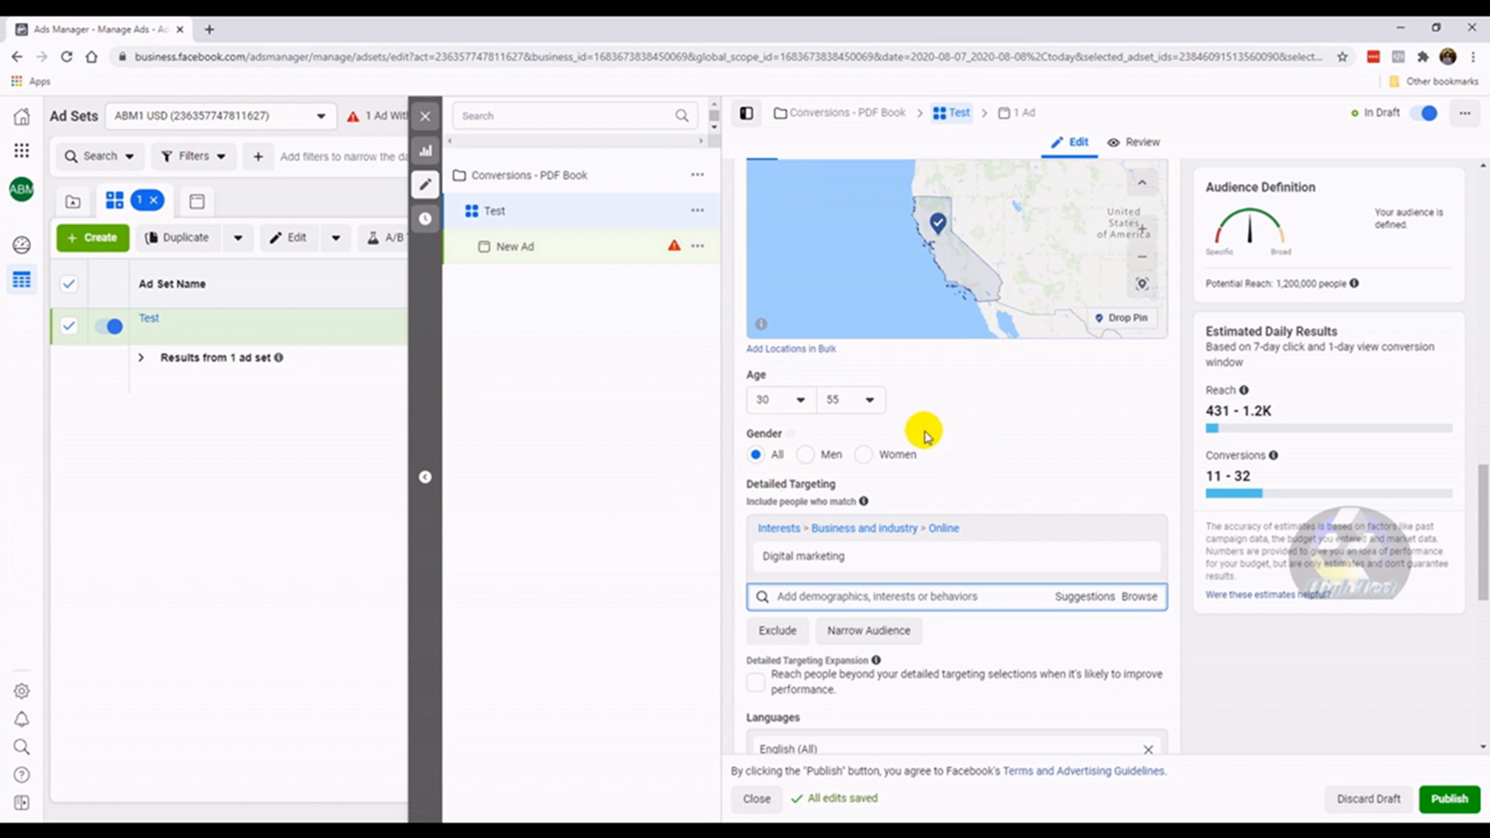
Review the Test ad set's location, age, gender, interest, language and placement settings
mouse_move(800, 558)
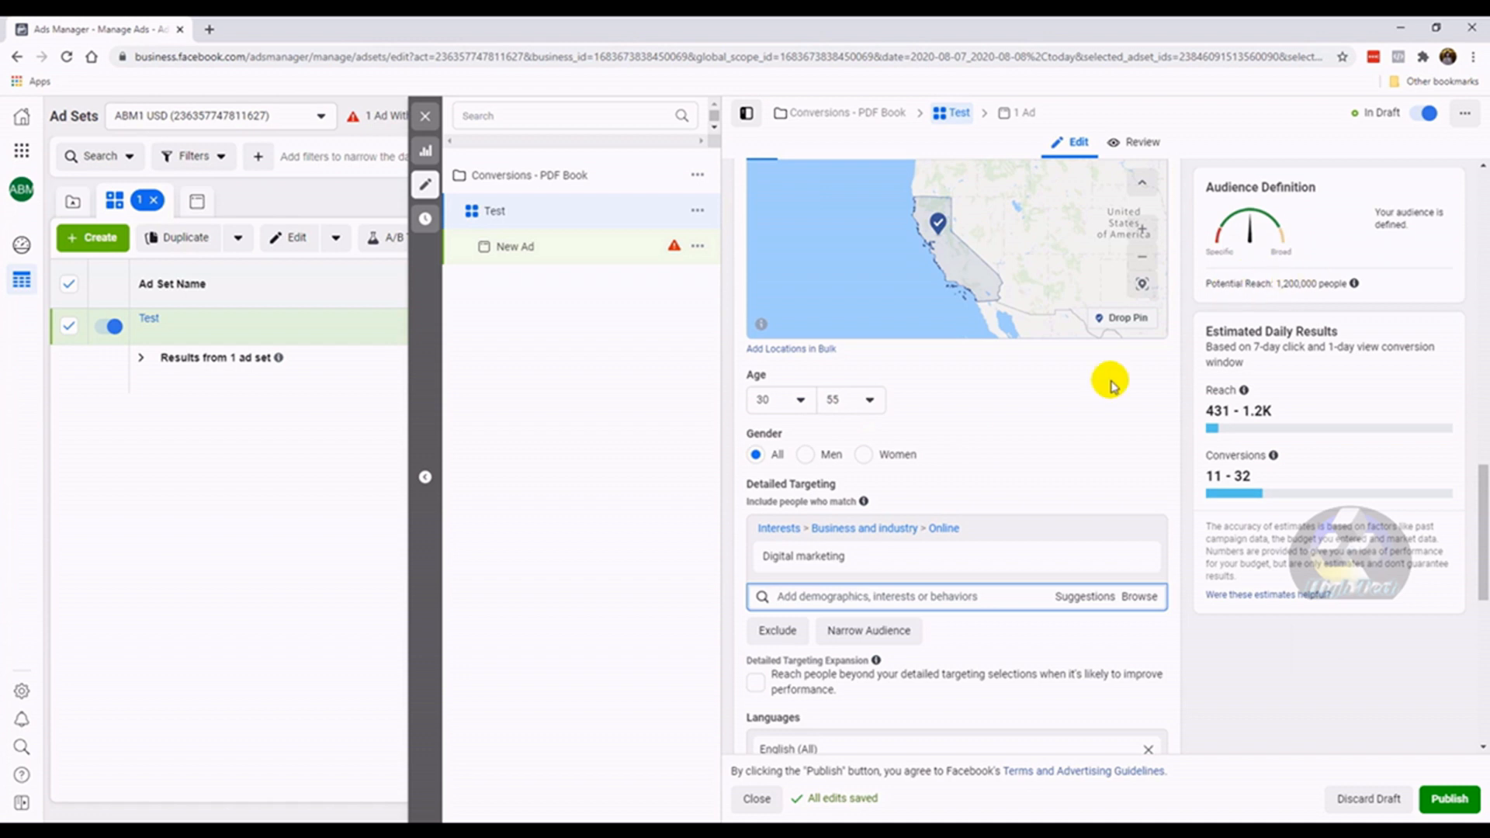
scroll(970, 617, down, 5)
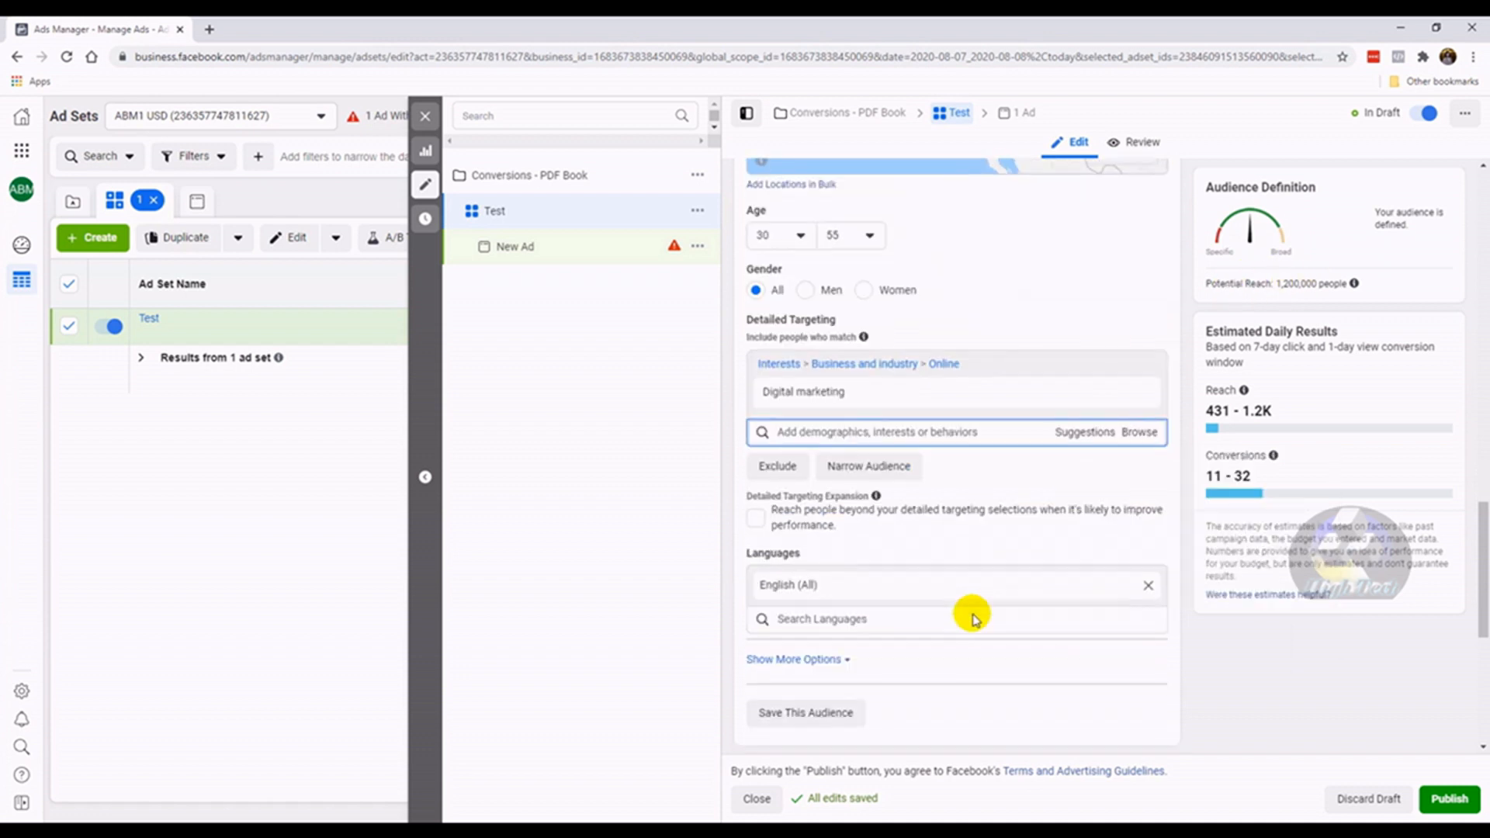
scroll(974, 613, down, 2)
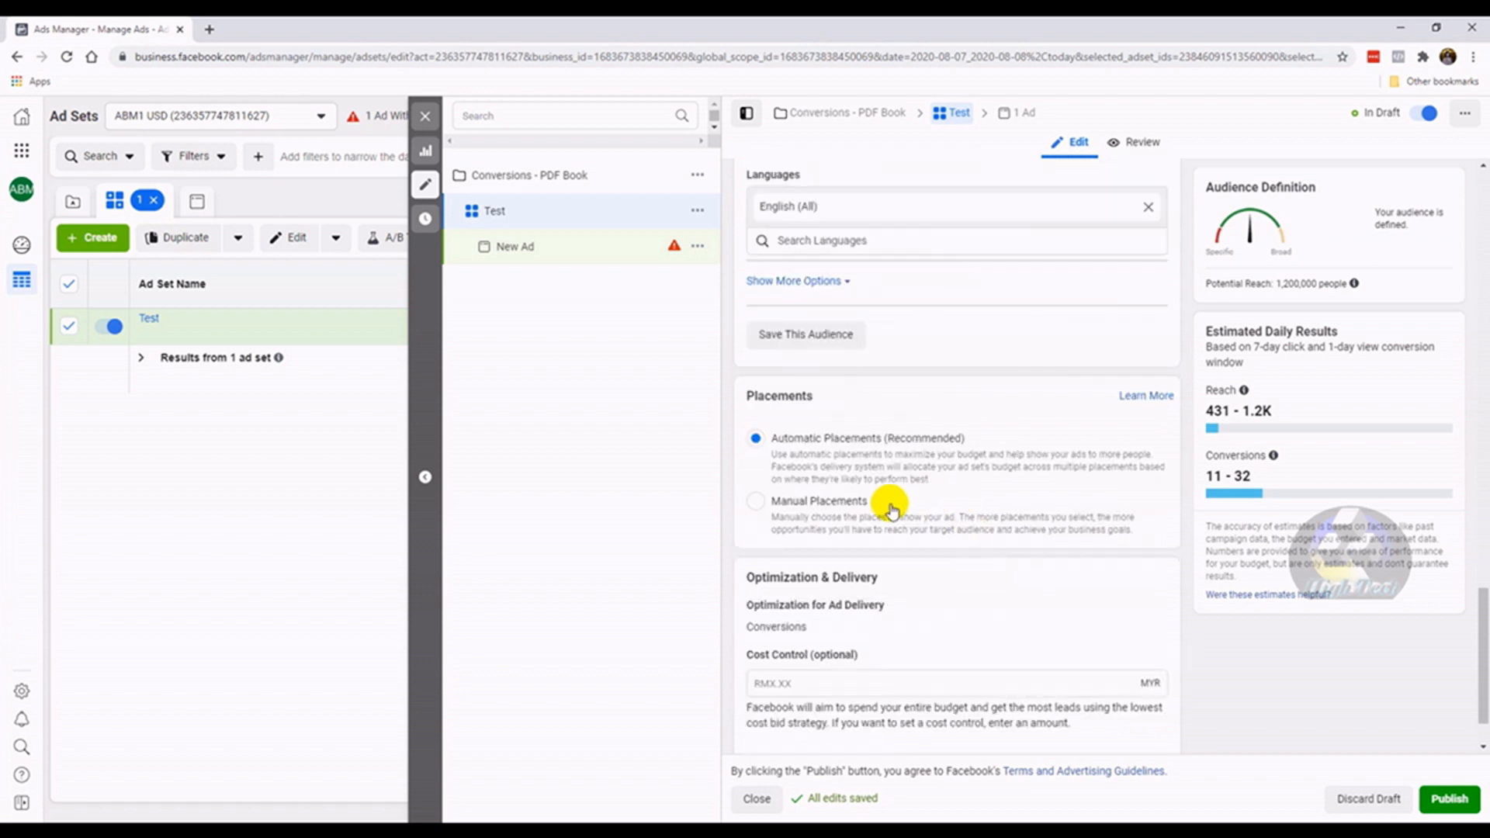
scroll(893, 493, down, 1)
scroll(924, 326, up, 6)
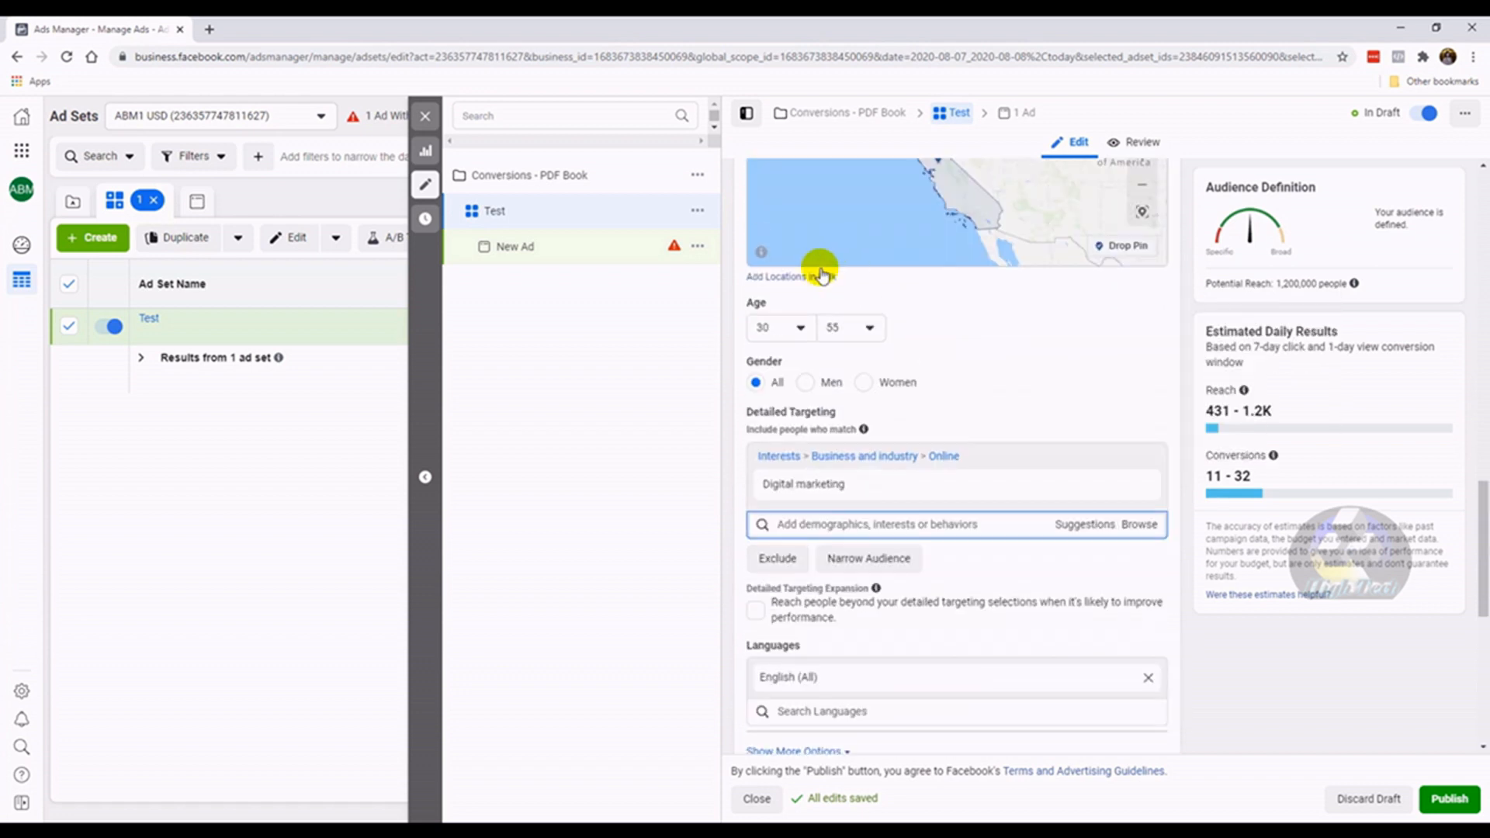
scroll(1031, 264, up, 1)
scroll(1030, 264, up, 1)
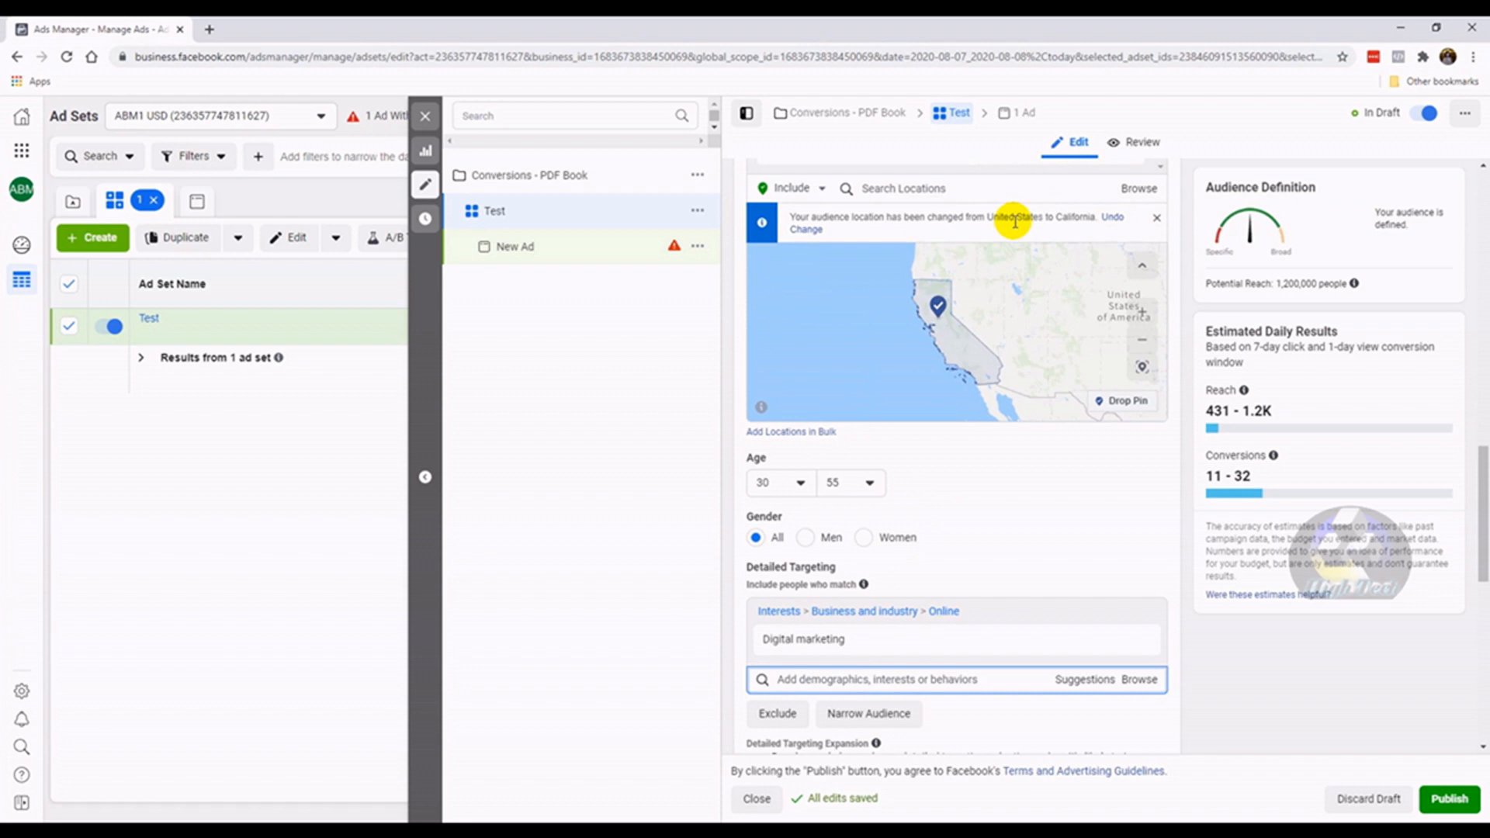
mouse_move(866, 570)
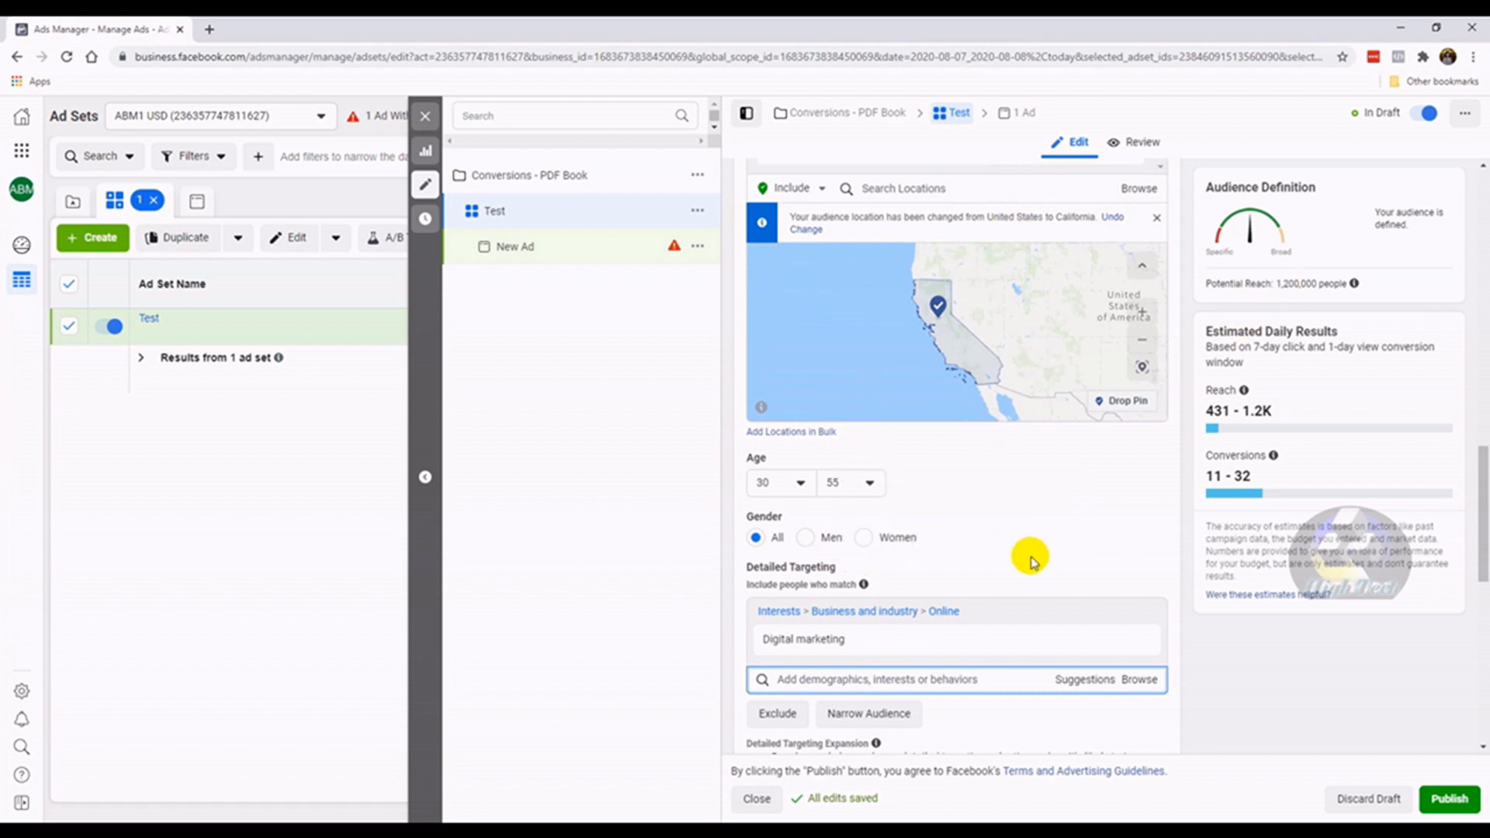
Search locations for "united states" and include the country United States in place of California
scroll(1021, 549, down, 1)
scroll(1016, 334, up, 3)
click(1069, 336)
text(unit)
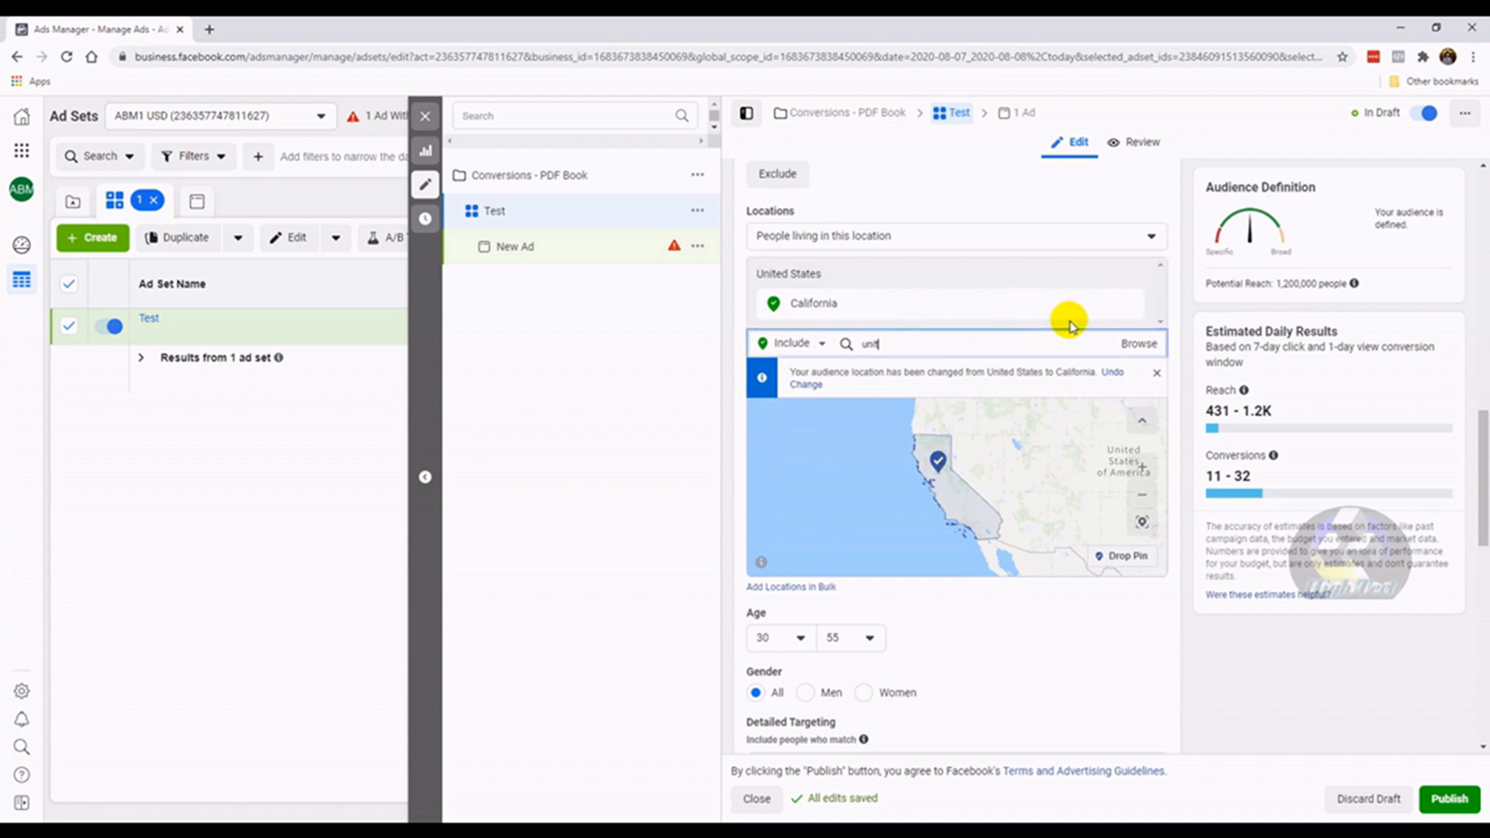
text(ed states)
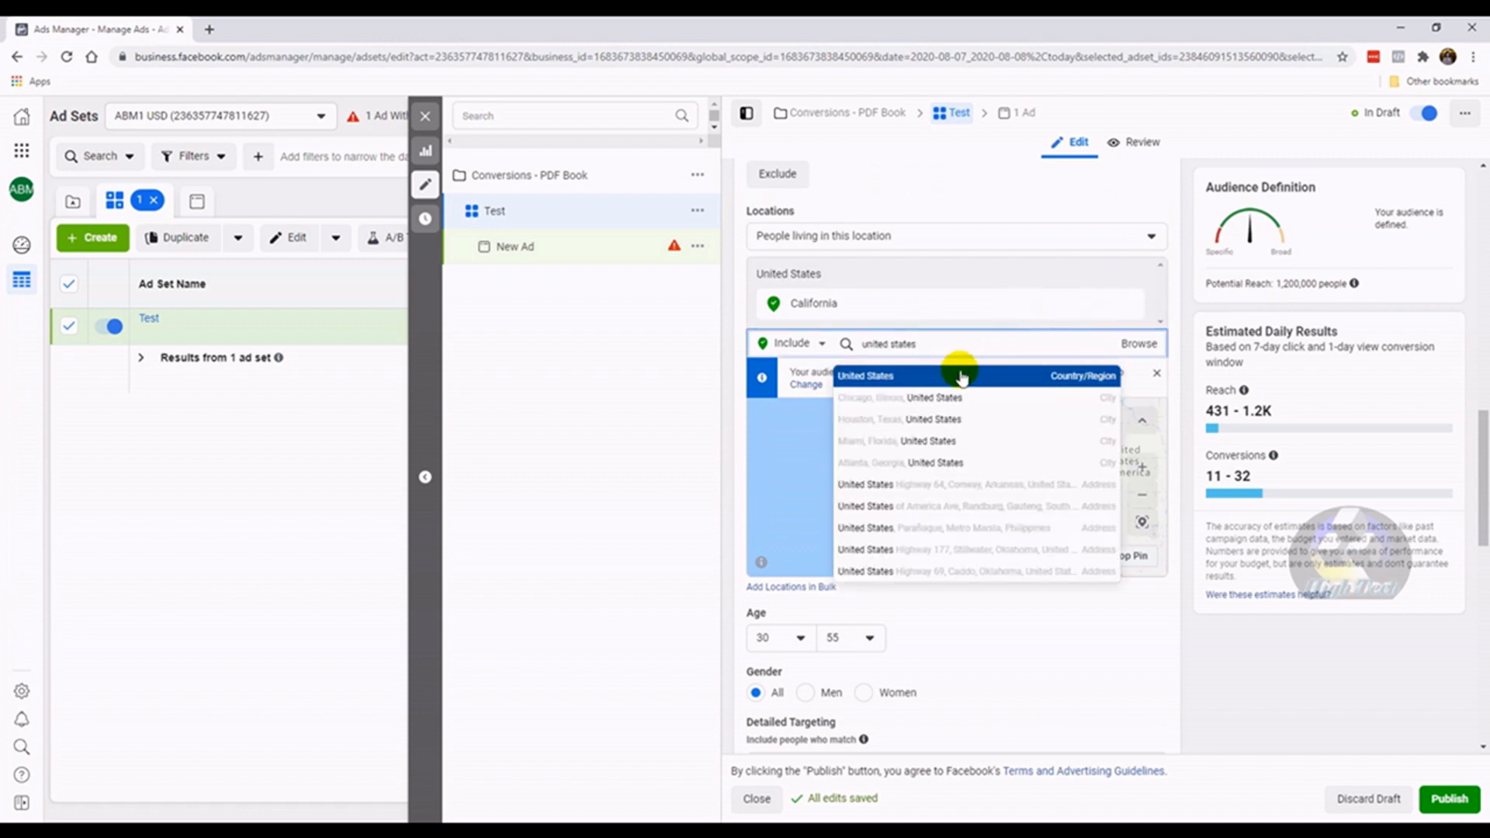
click(943, 375)
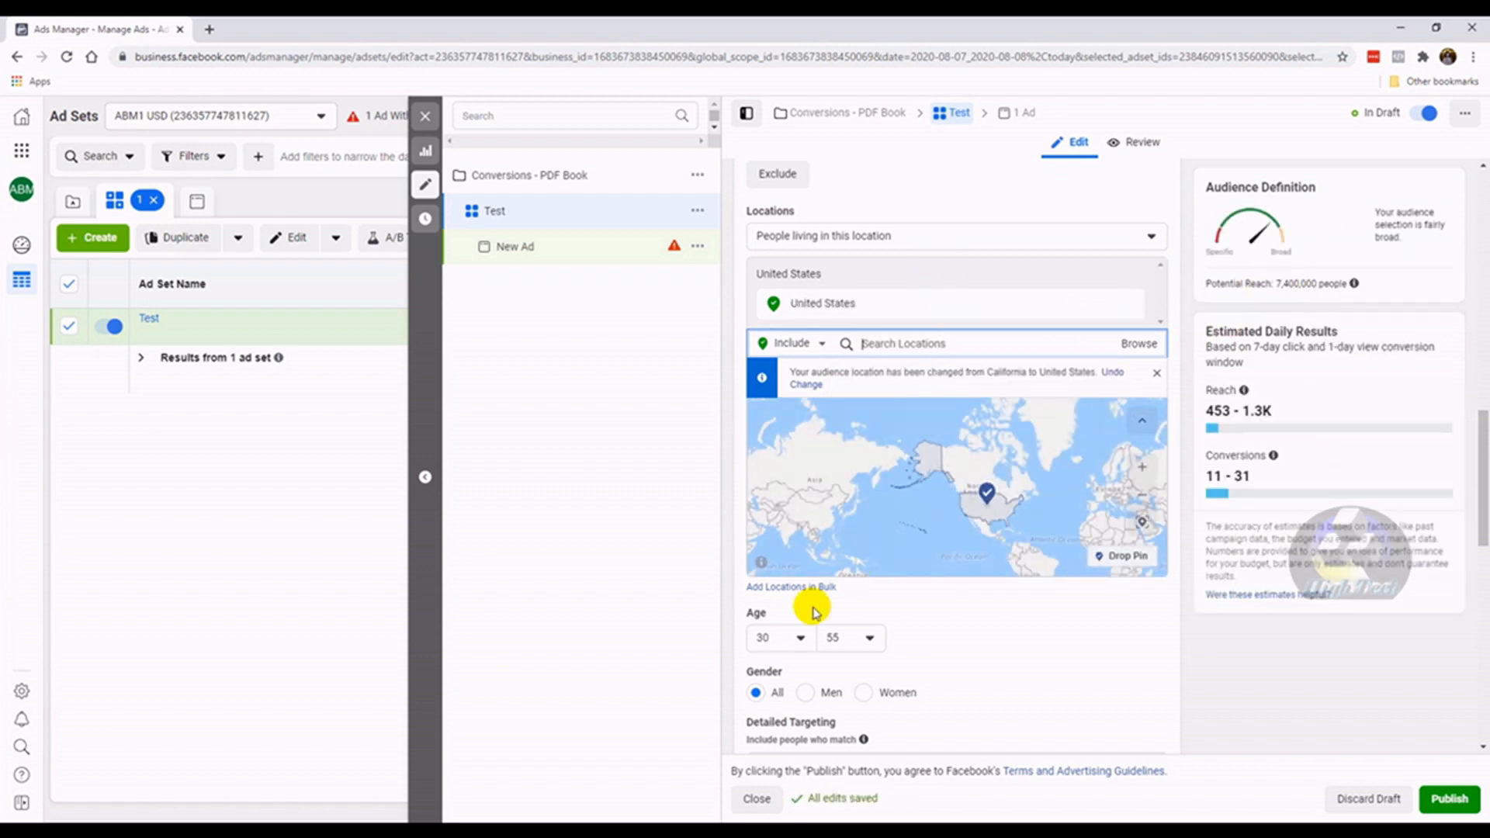
Search Detailed Targeting for "gary vaynerchuk", include the Gary Vaynerchuk interest, and remove Digital marketing
scroll(803, 610, down, 1)
scroll(780, 572, down, 2)
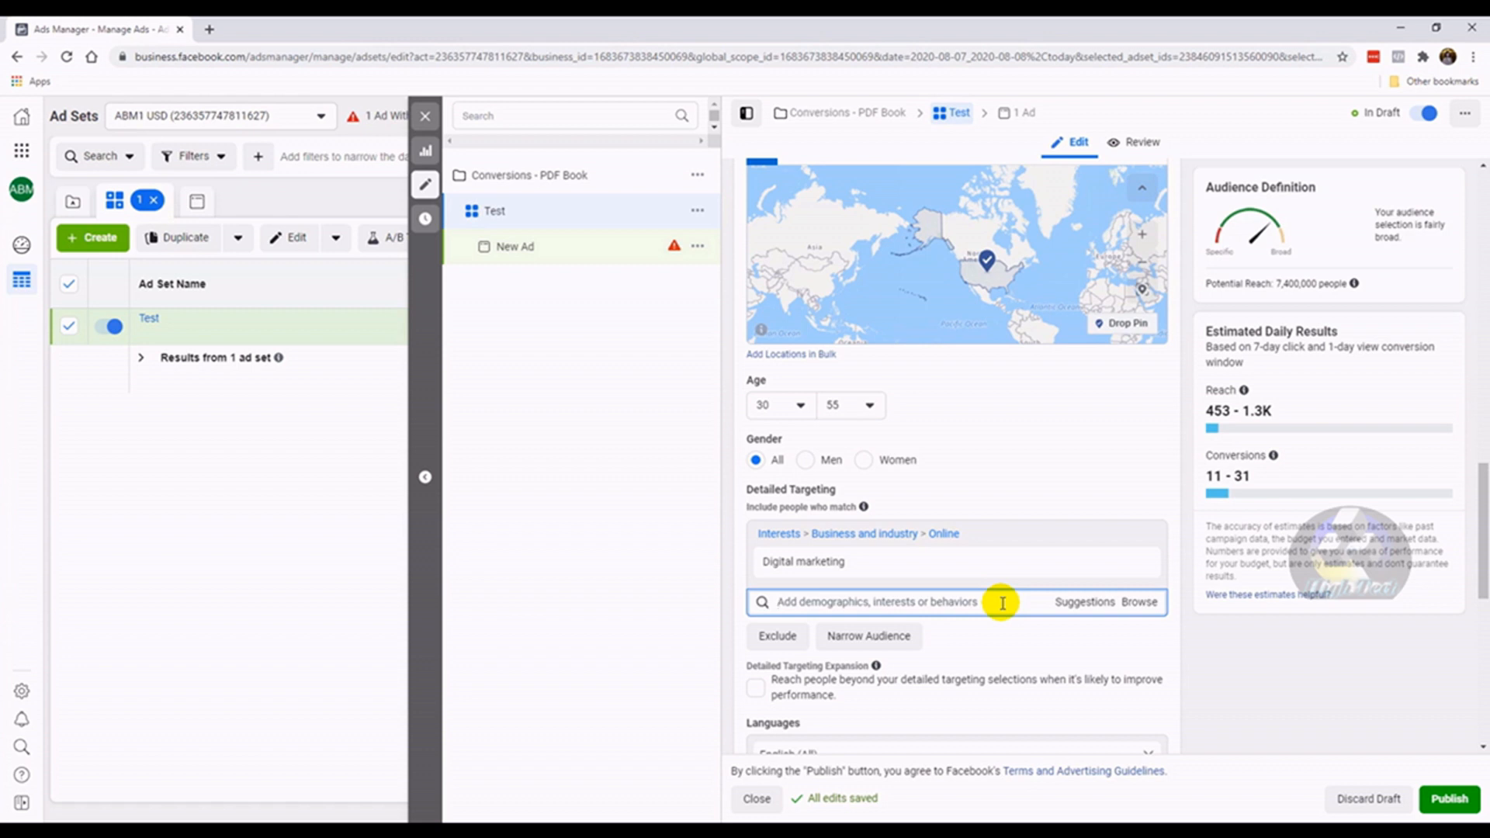
text(gary vaynerchuk)
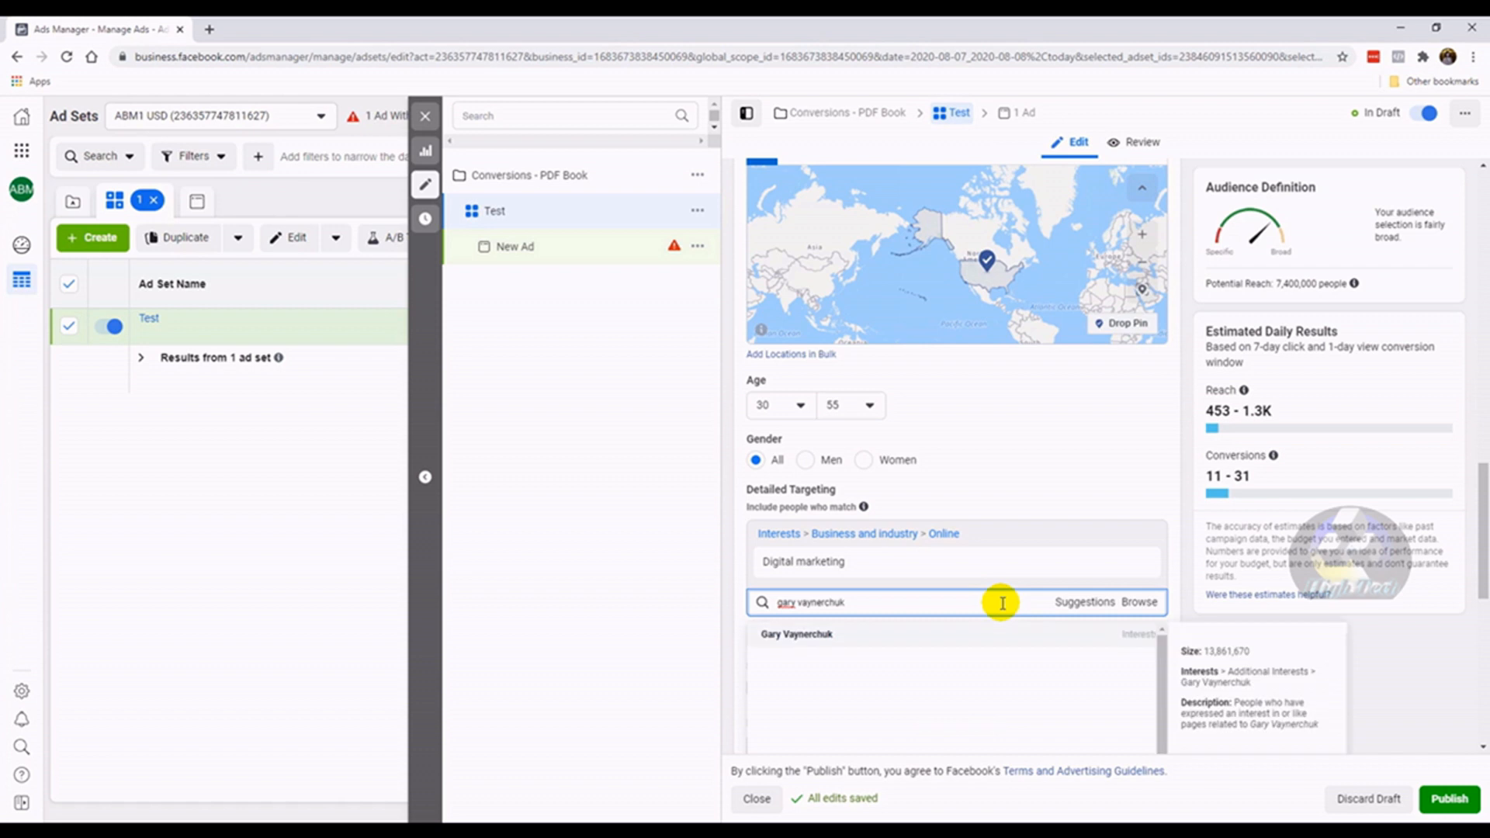
click(988, 632)
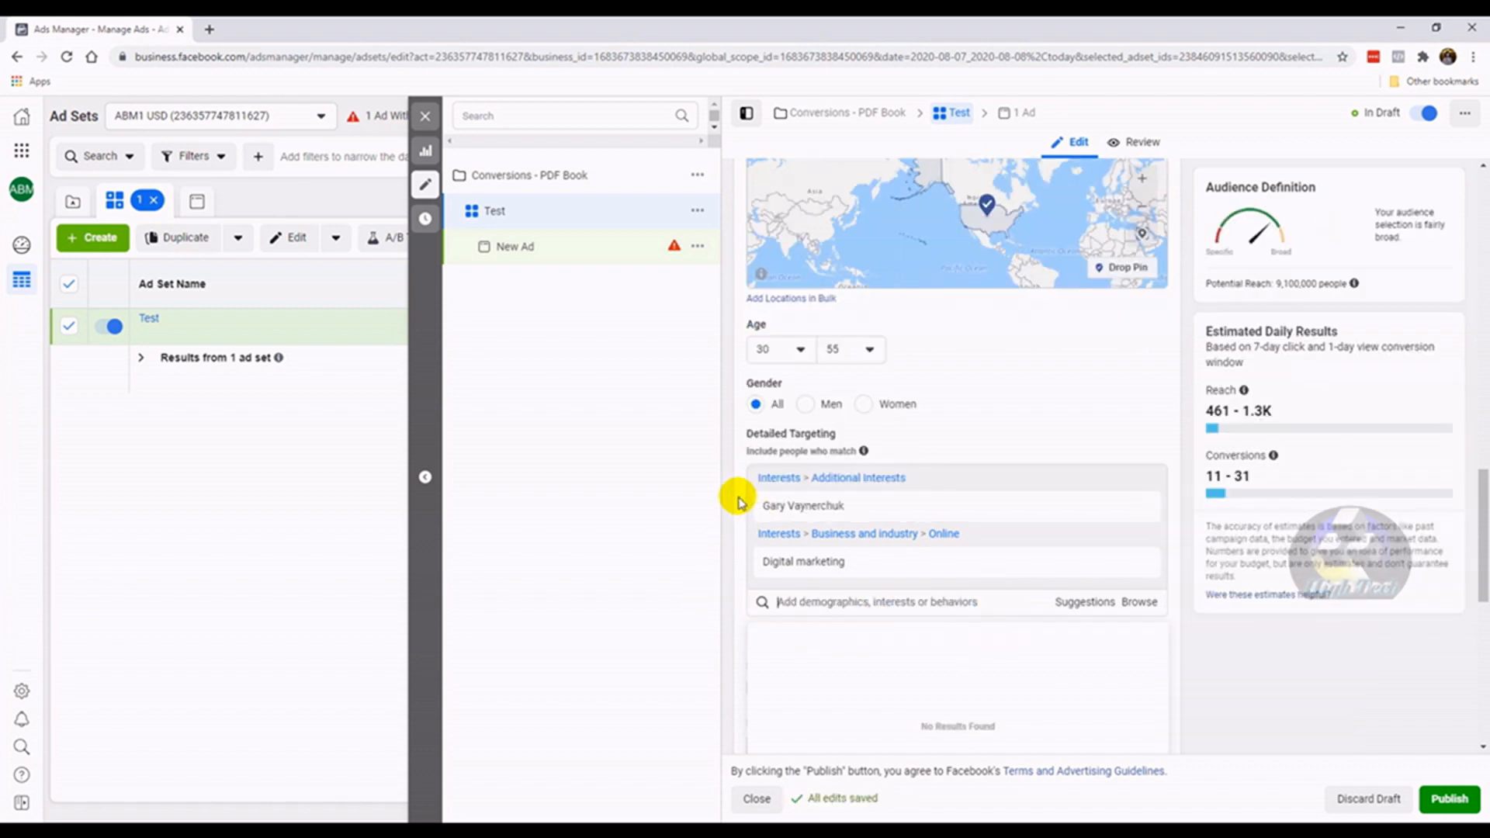
click(1137, 542)
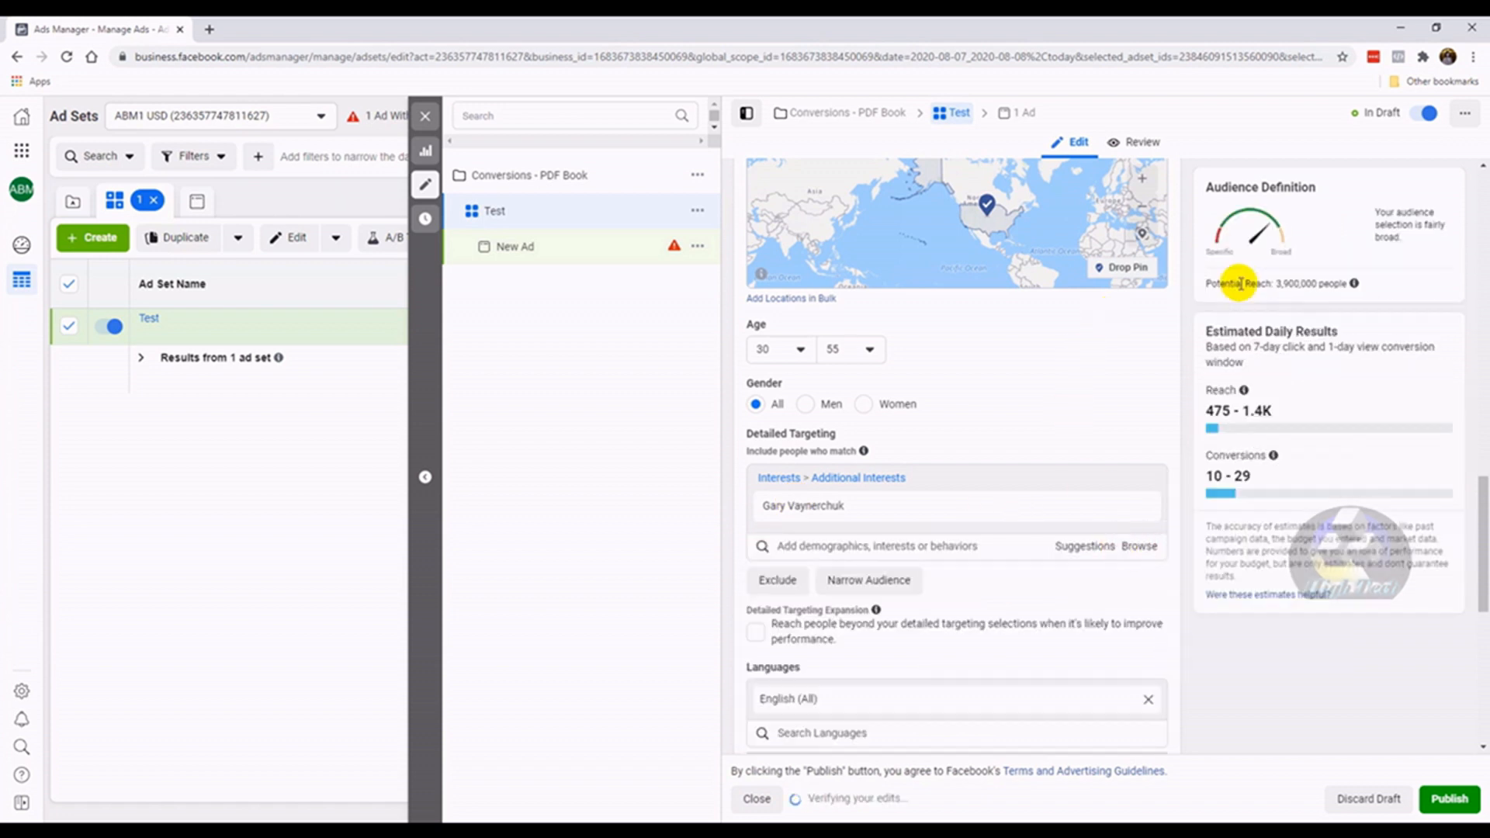
Add the suggested interest Grant Cardone alongside Gary Vaynerchuk in Detailed Targeting
mouse_move(987, 514)
click(1075, 546)
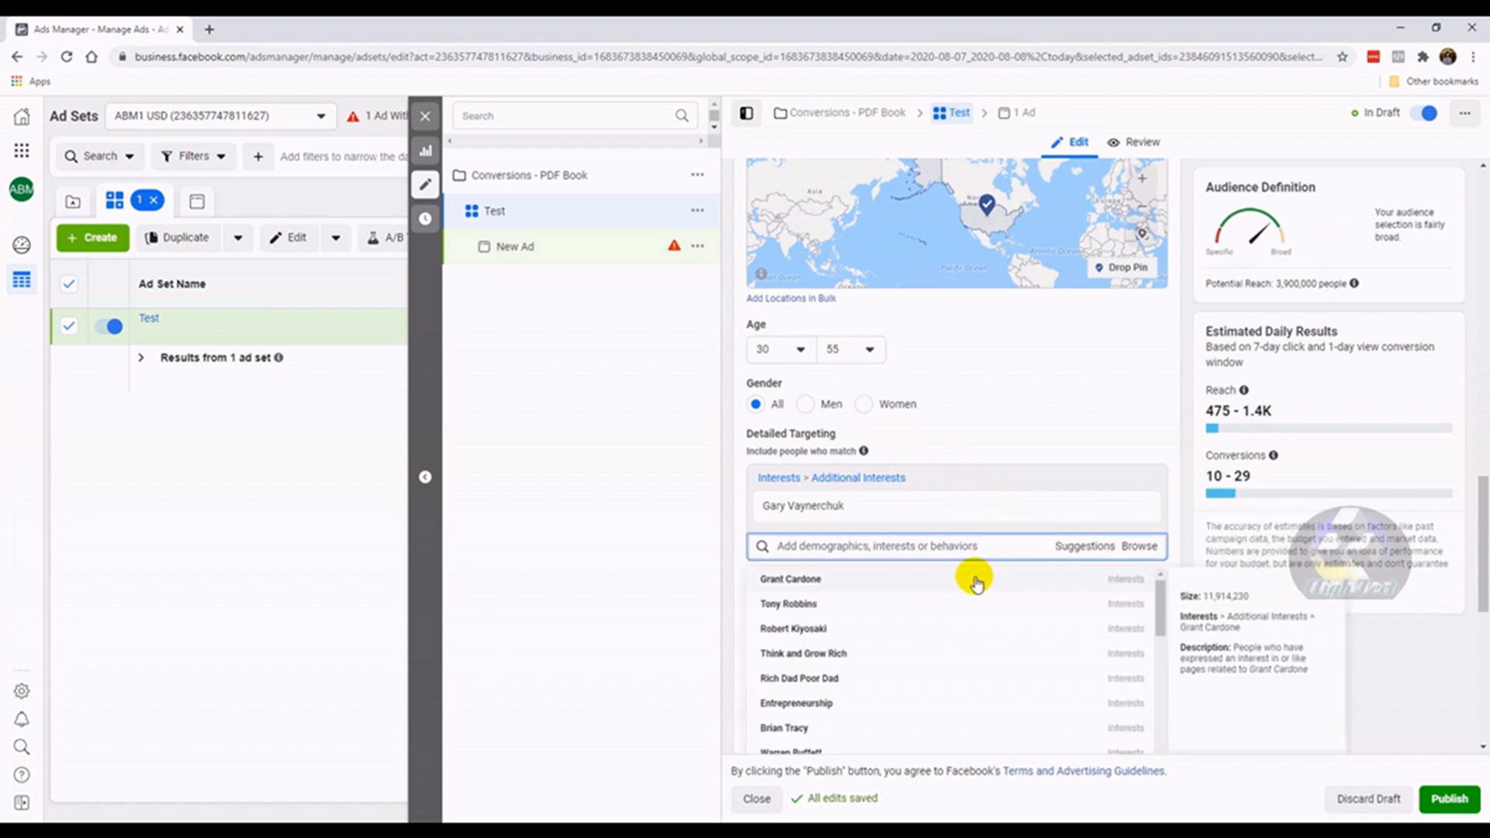
click(975, 579)
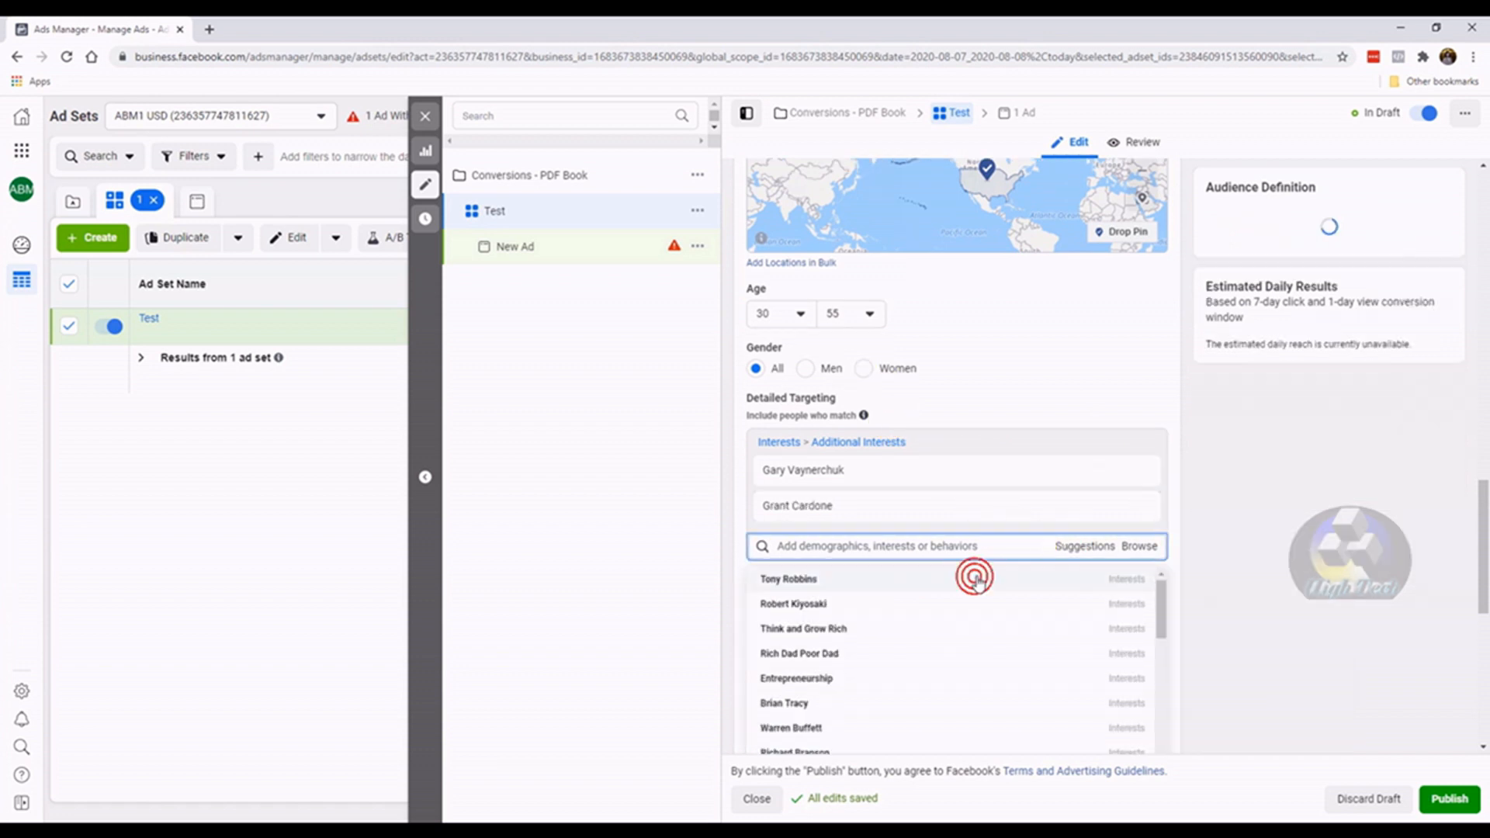
click(1074, 409)
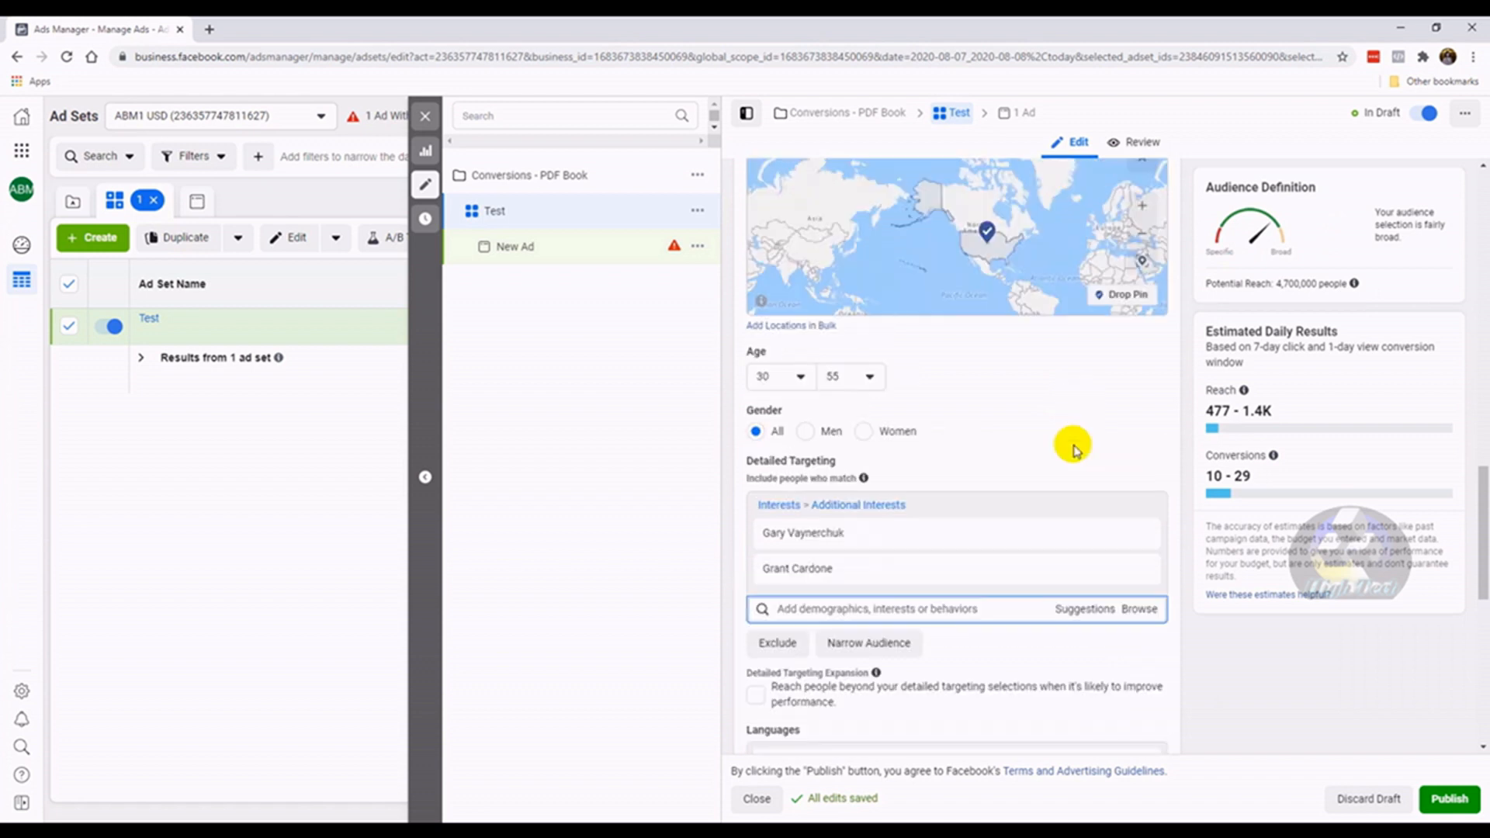
Search Detailed Targeting for "email marketing", include the Email marketing interest, and remove Gary Vaynerchuk and Grant Cardone
scroll(1073, 448, up, 2)
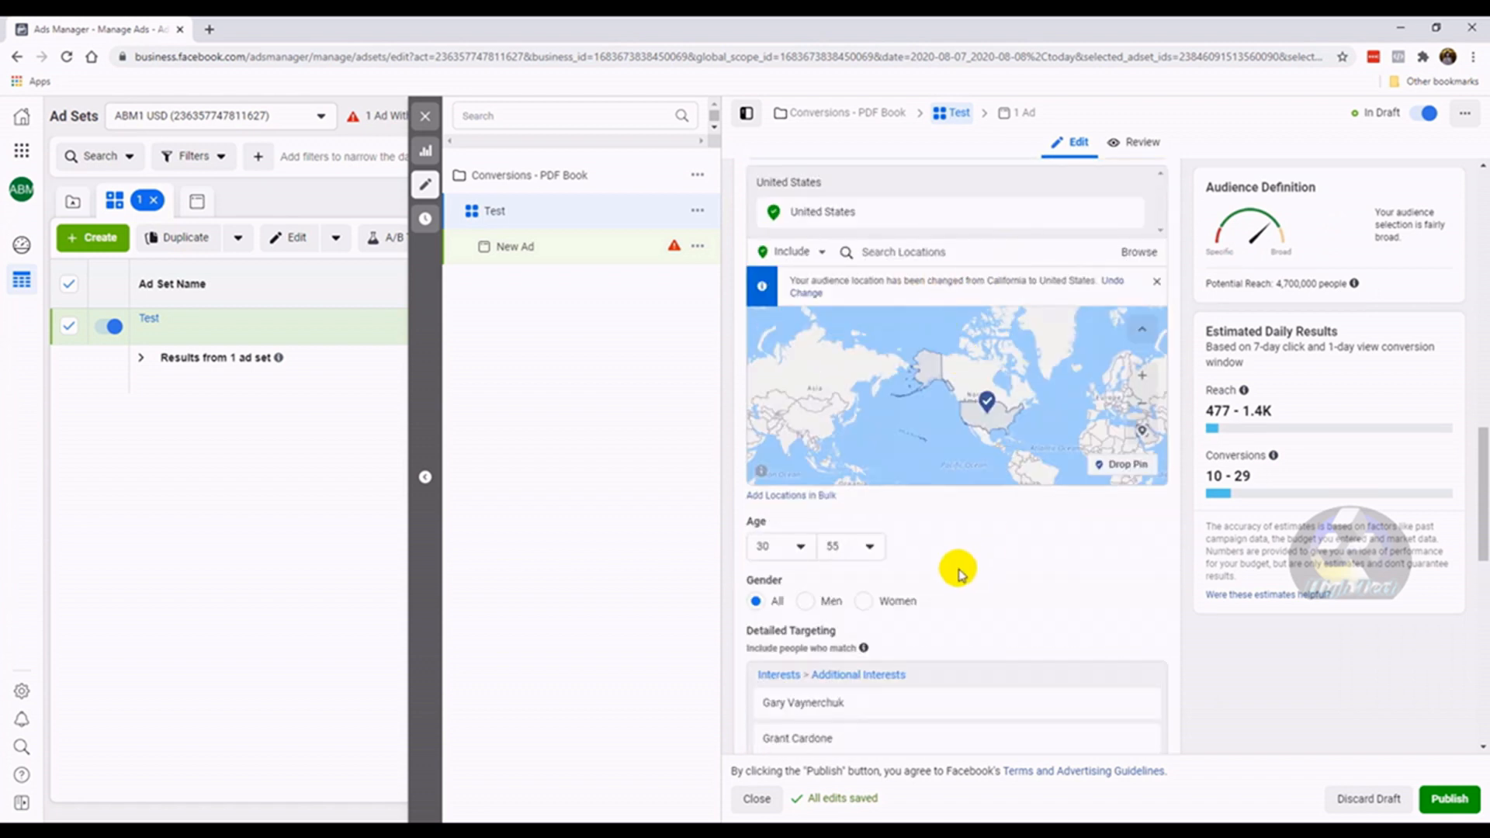
scroll(961, 574, down, 2)
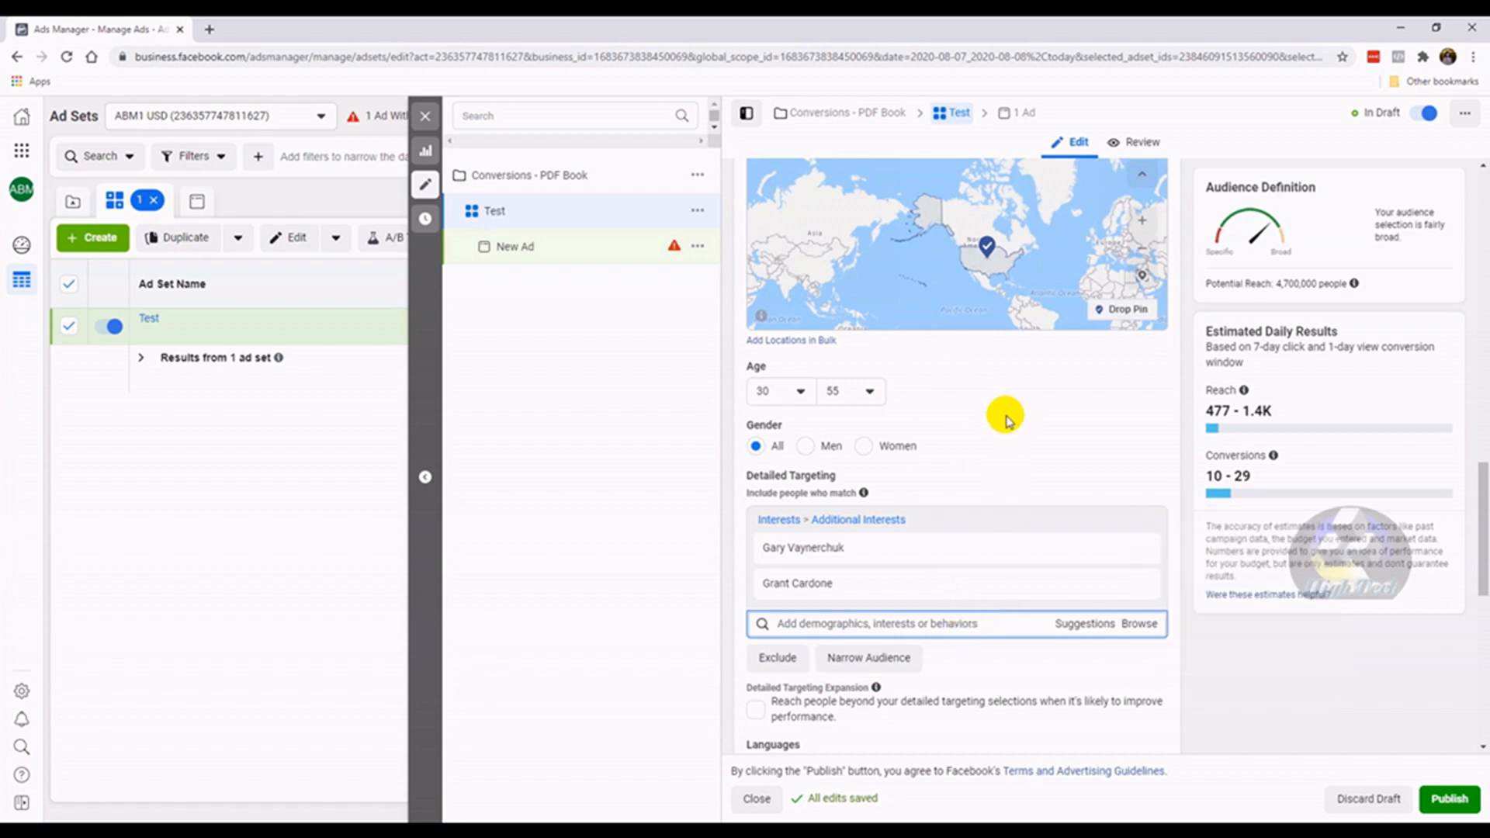
scroll(998, 478, down, 2)
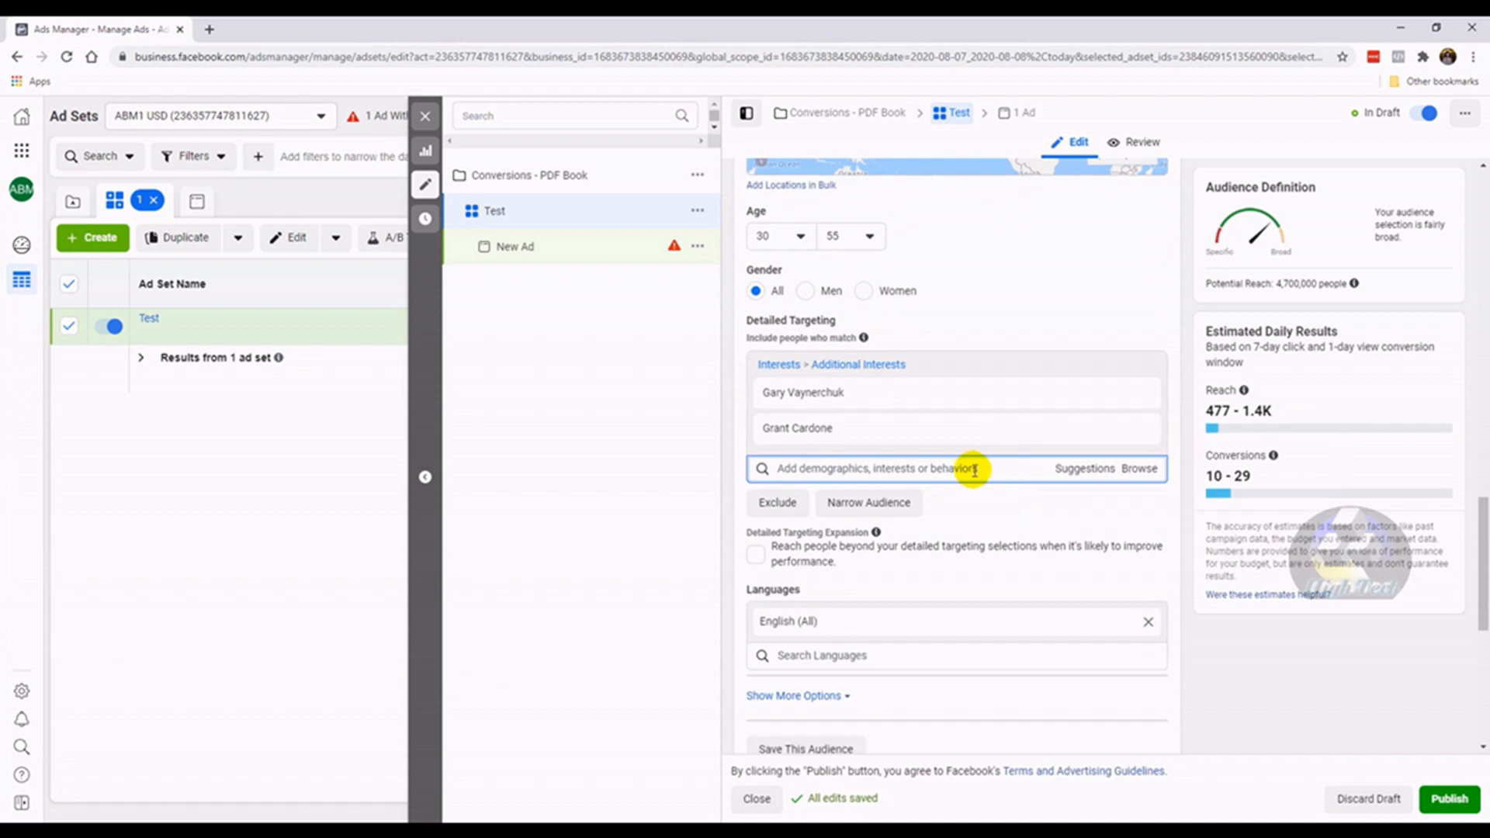
text(email)
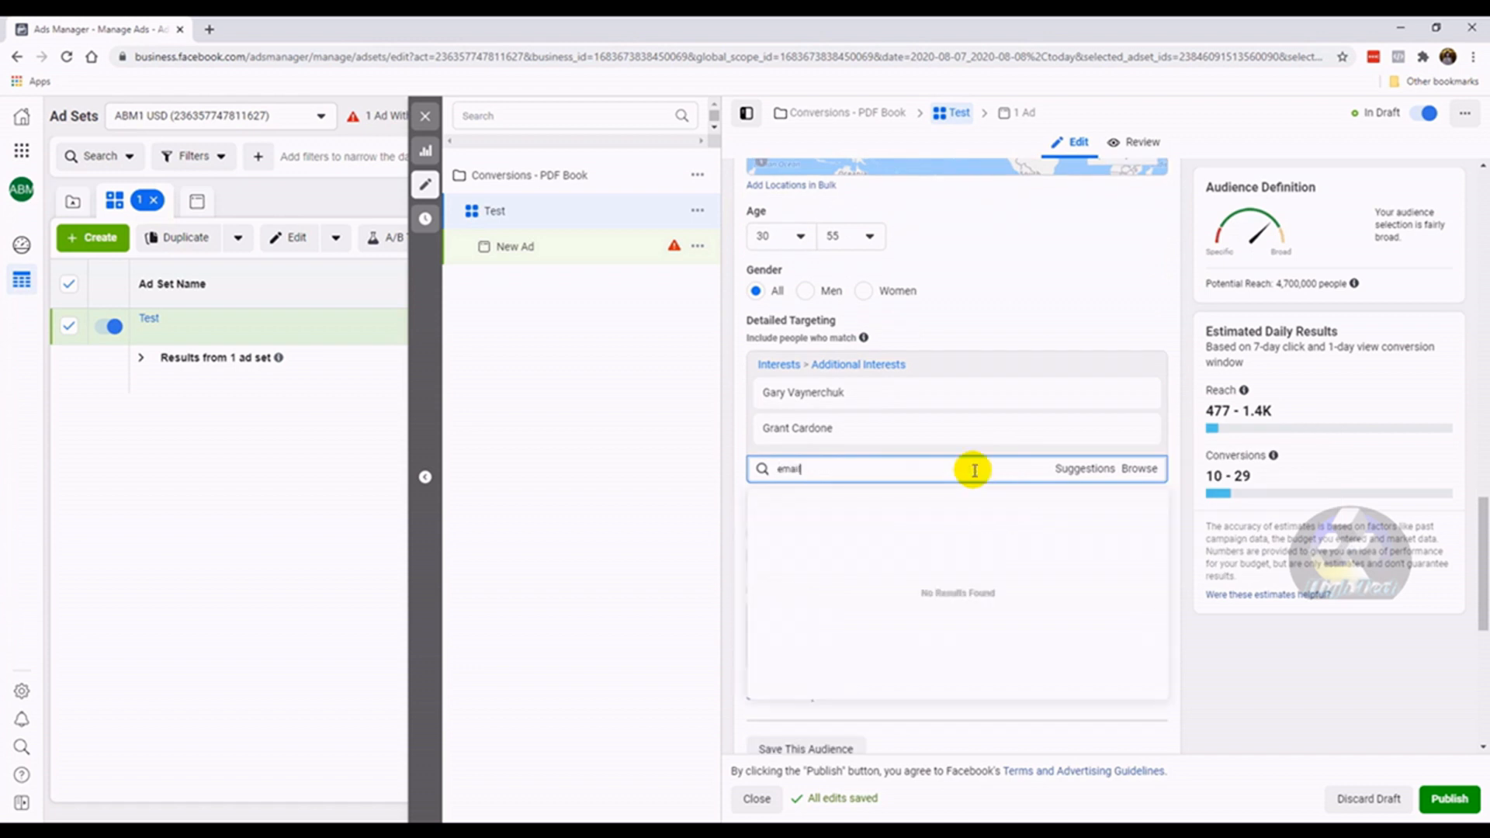
text( marketing)
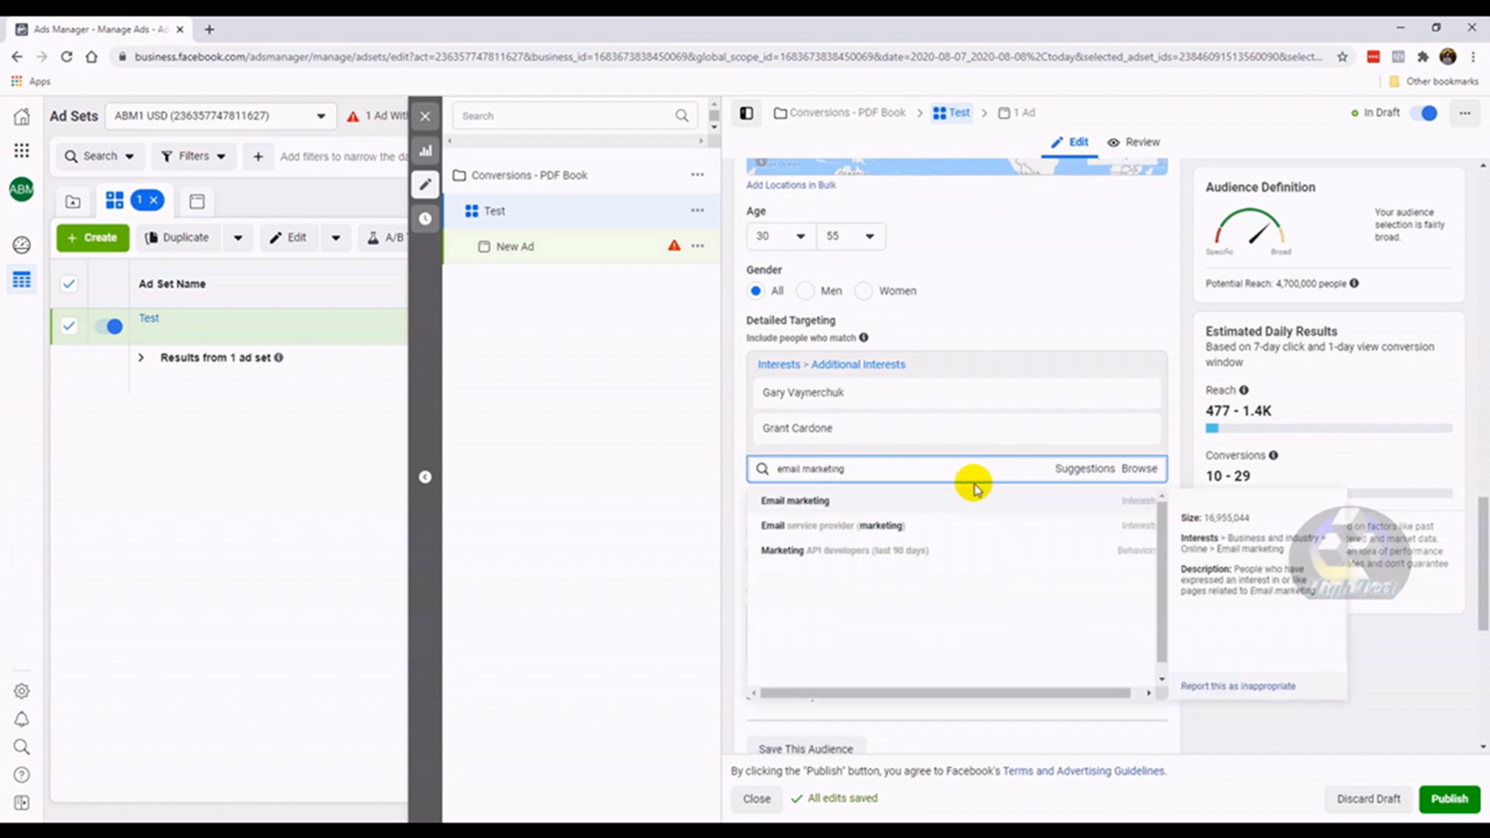
click(974, 499)
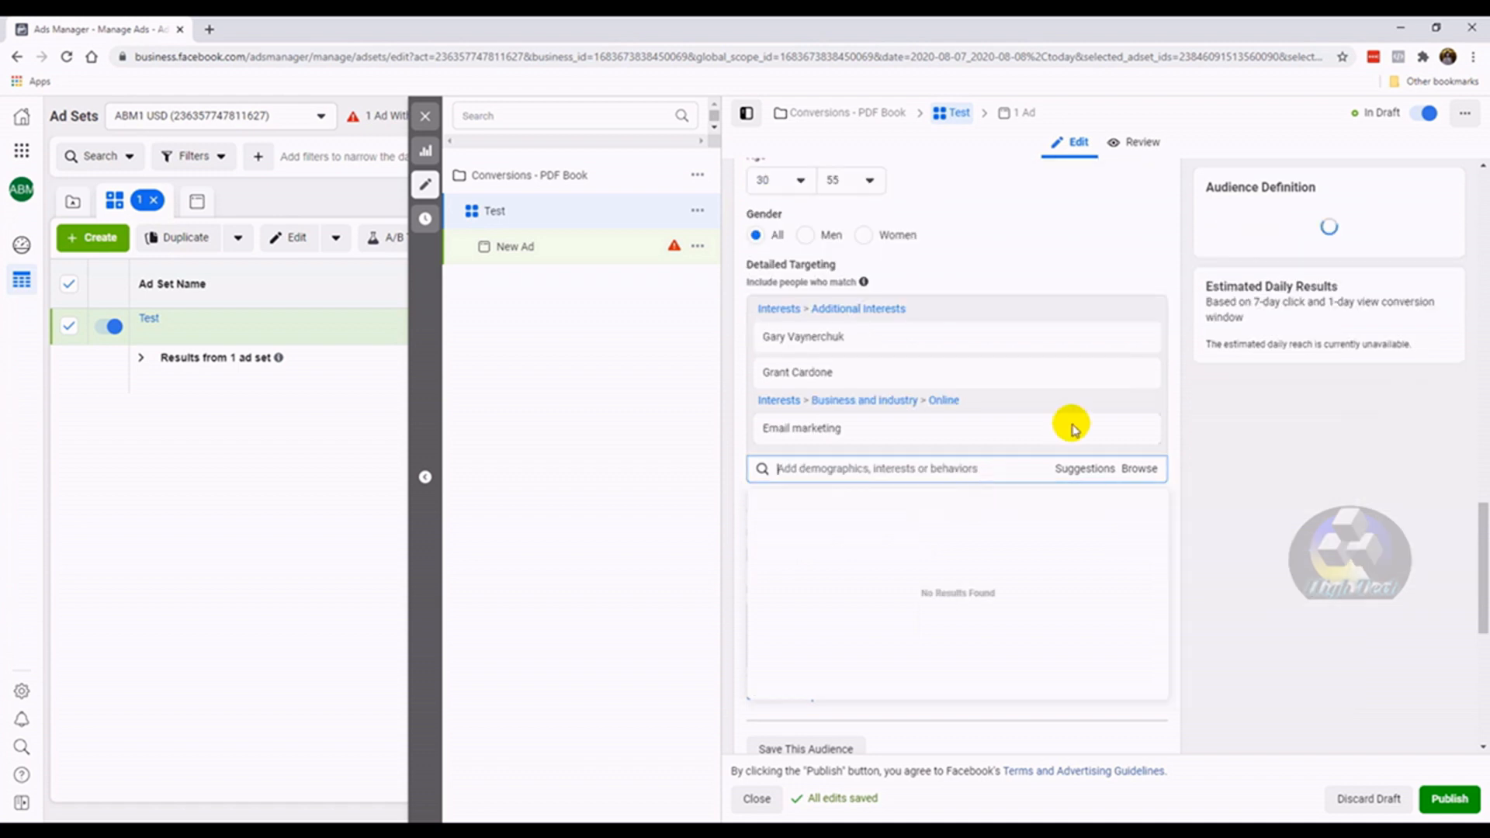
click(1141, 338)
click(1141, 339)
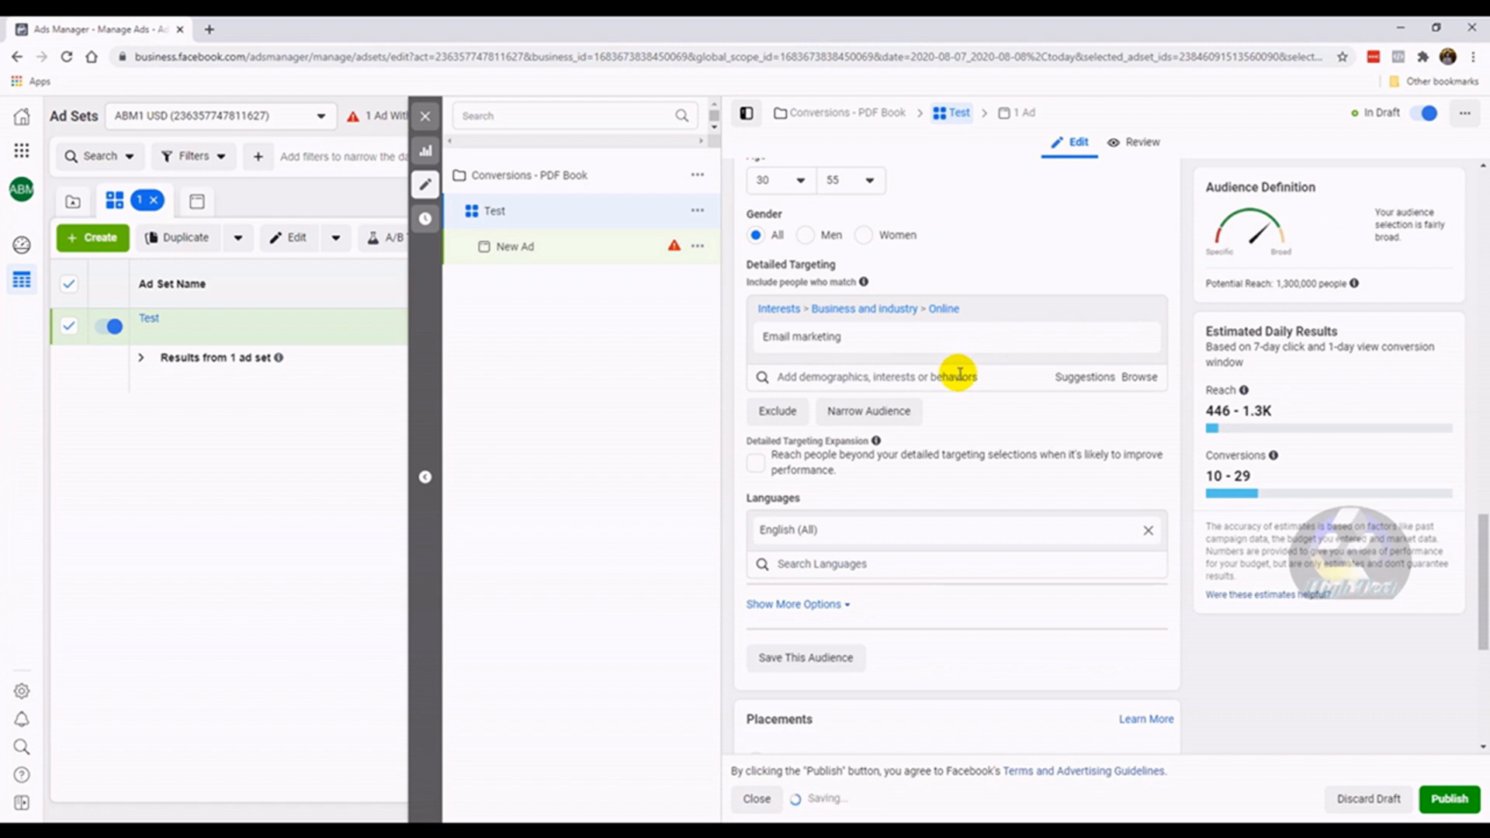
Choose Manual Placements for the Test ad set
scroll(981, 419, up, 1)
scroll(982, 423, up, 2)
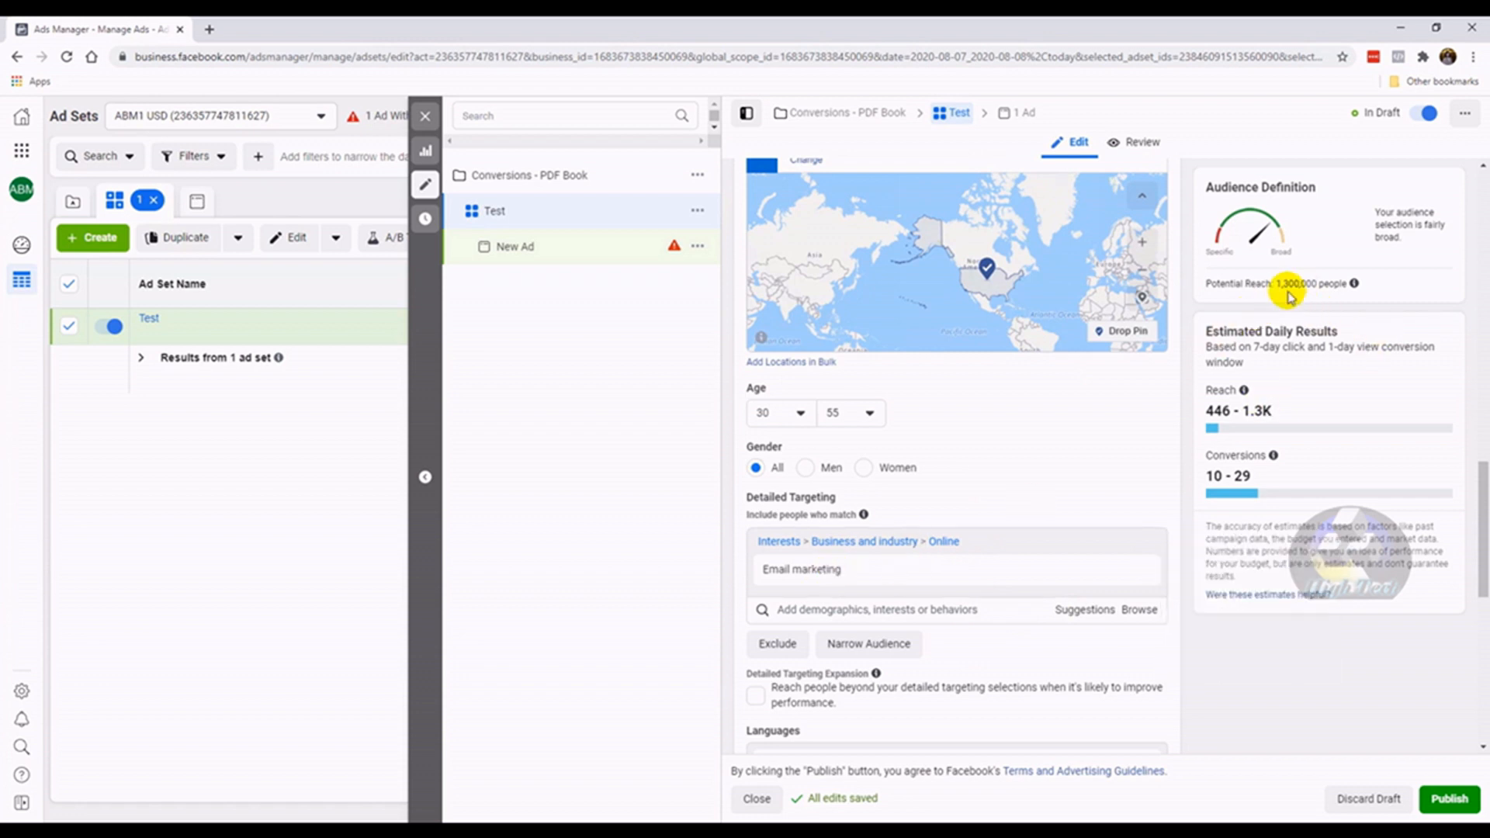
scroll(949, 394, up, 1)
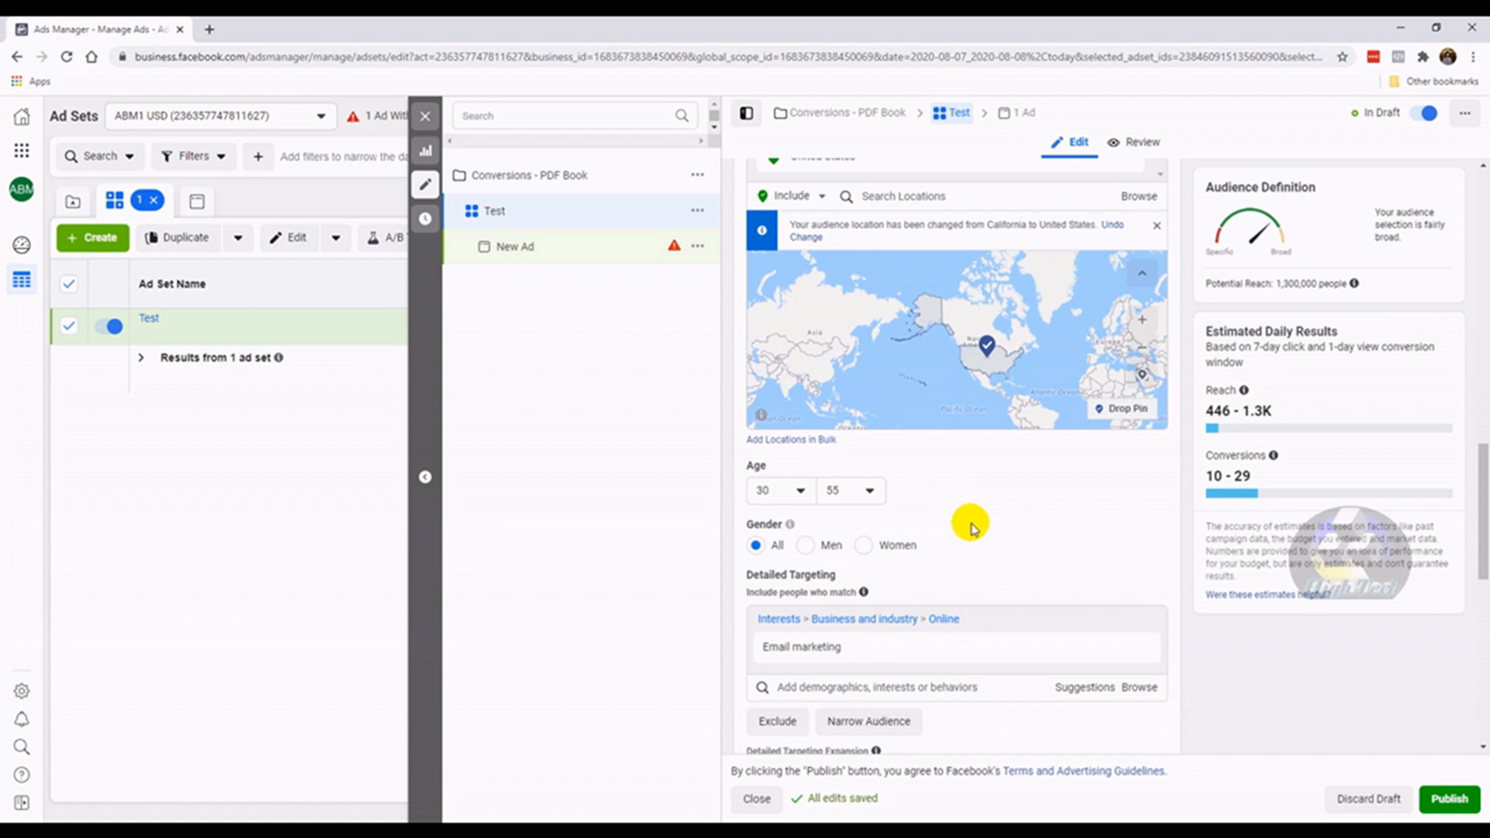
scroll(978, 529, down, 2)
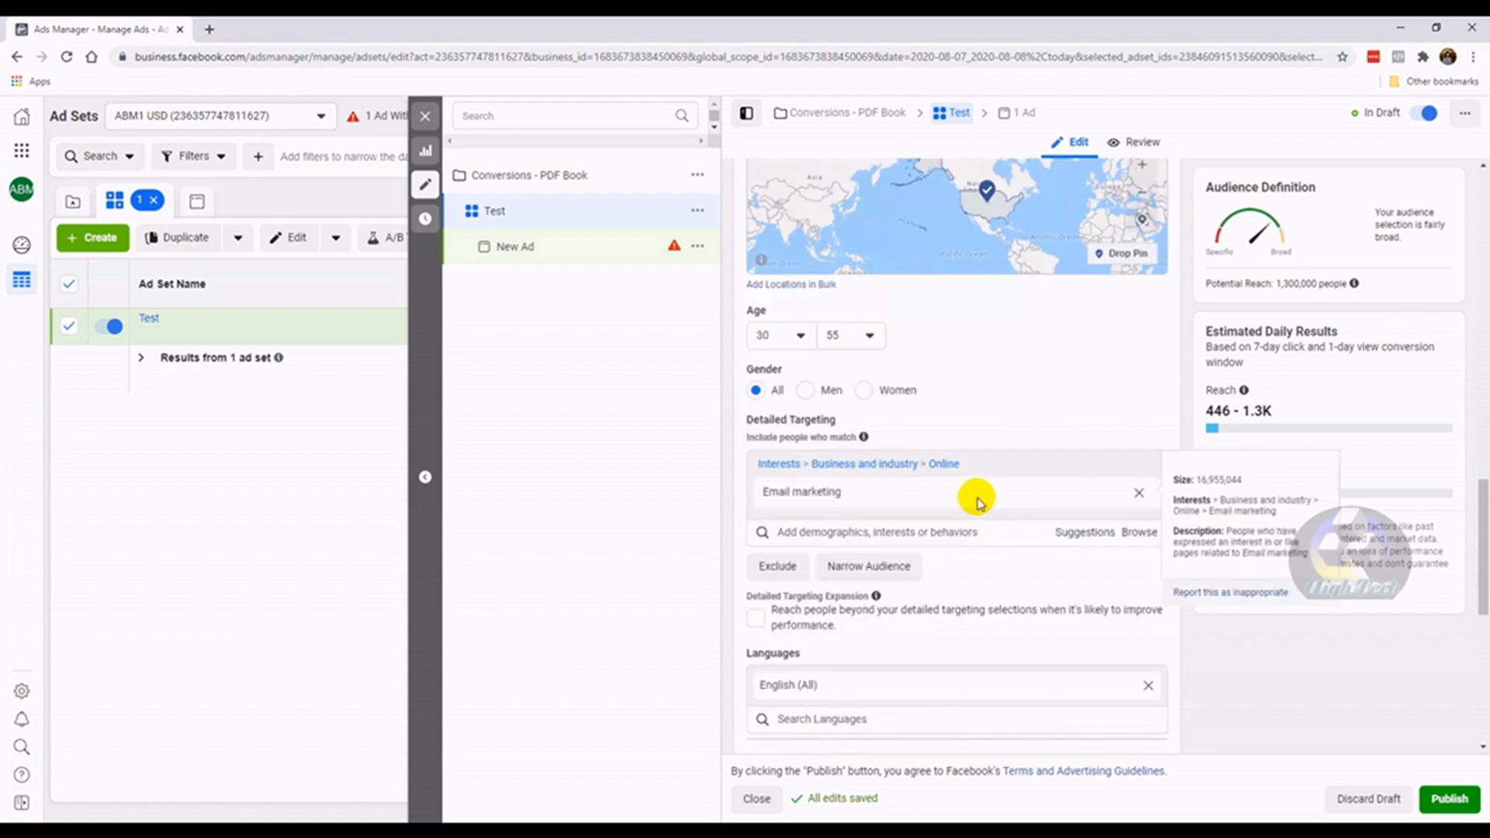
scroll(966, 439, down, 1)
scroll(891, 548, down, 5)
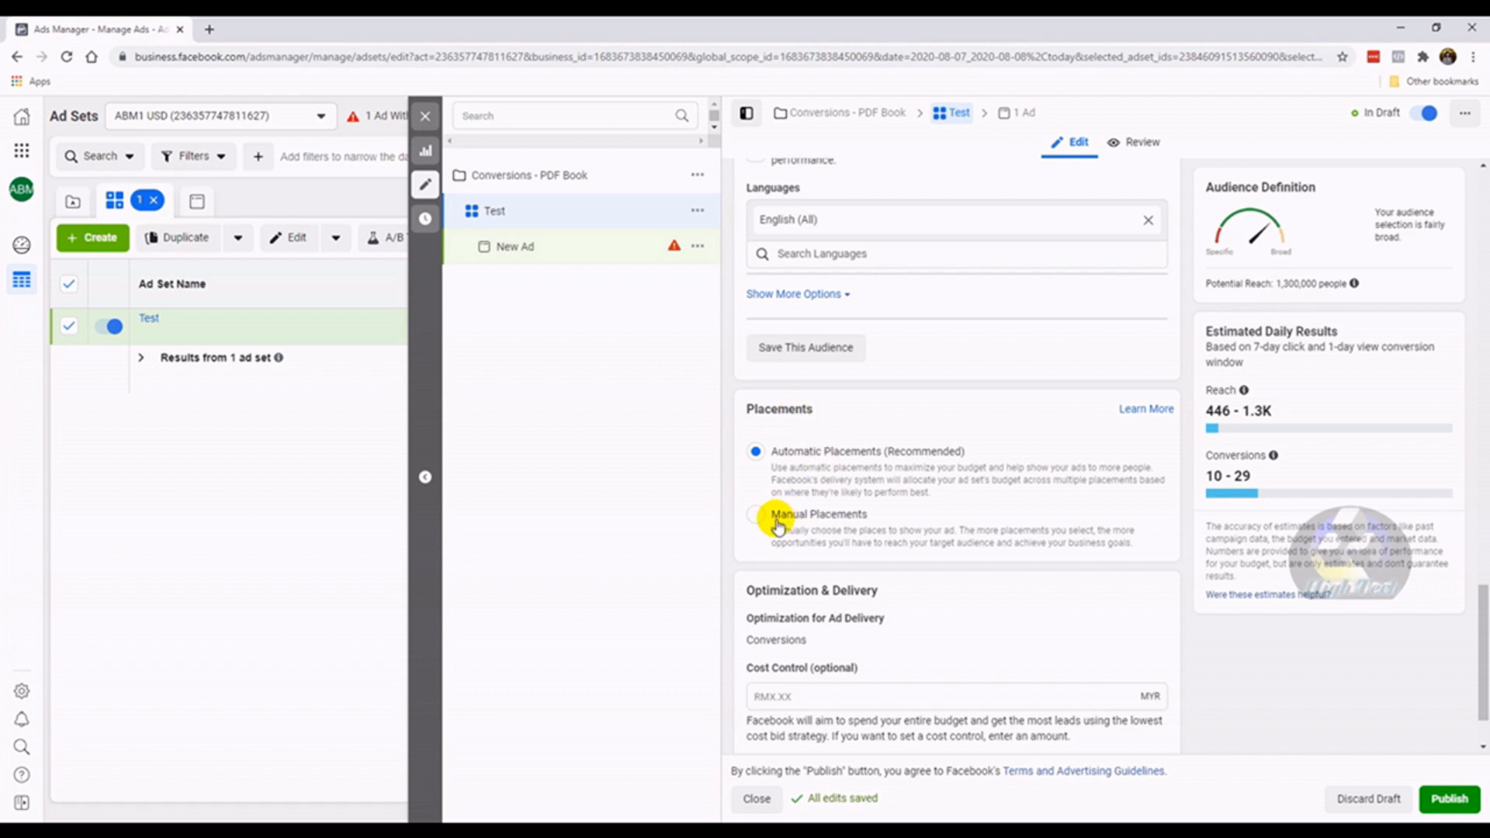
click(753, 525)
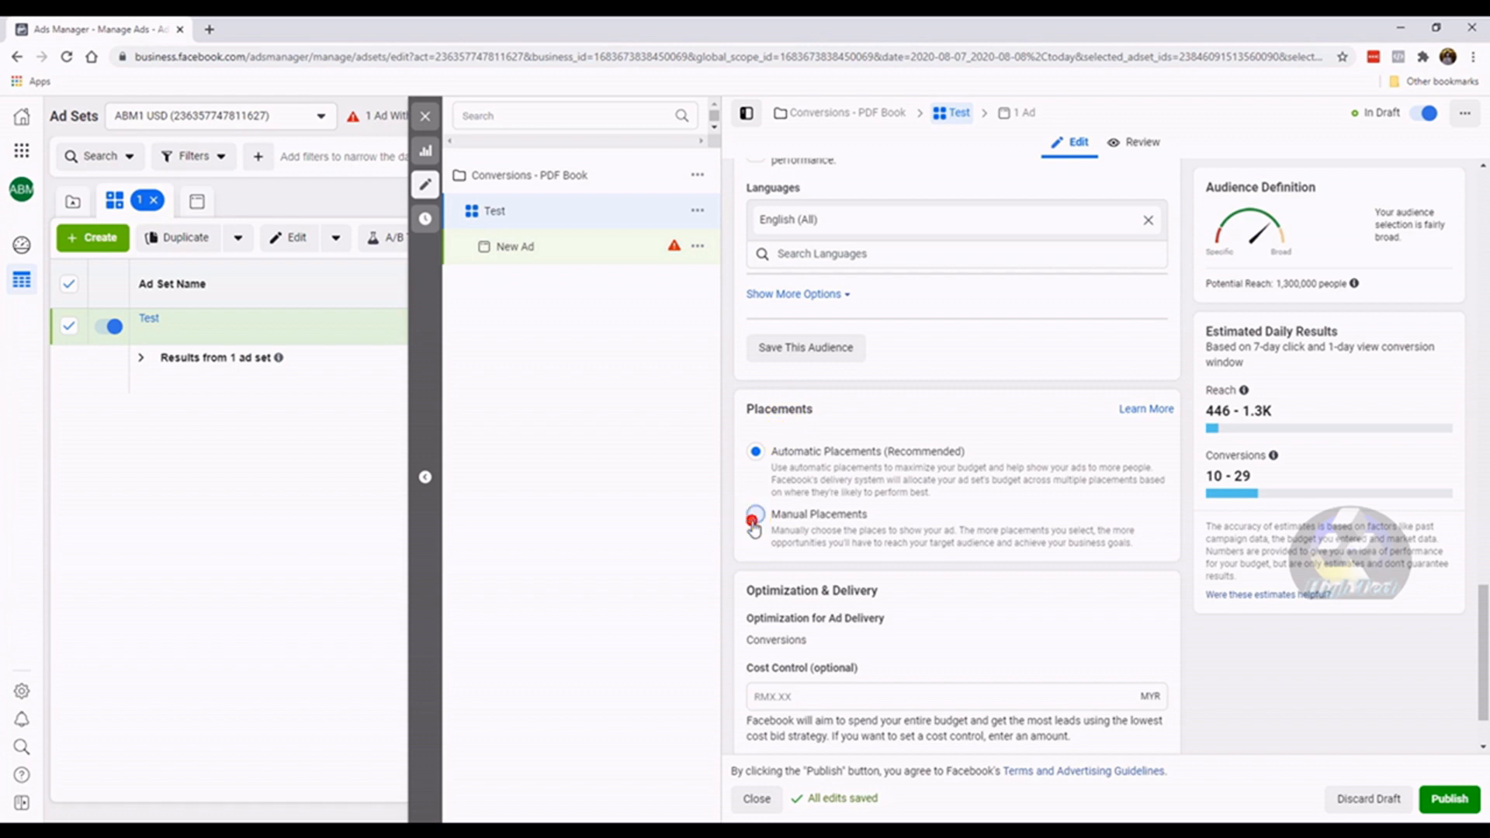
Exclude Audience Network from the ad set's manual placement platforms and look over the remaining placements
scroll(776, 544, down, 2)
click(755, 616)
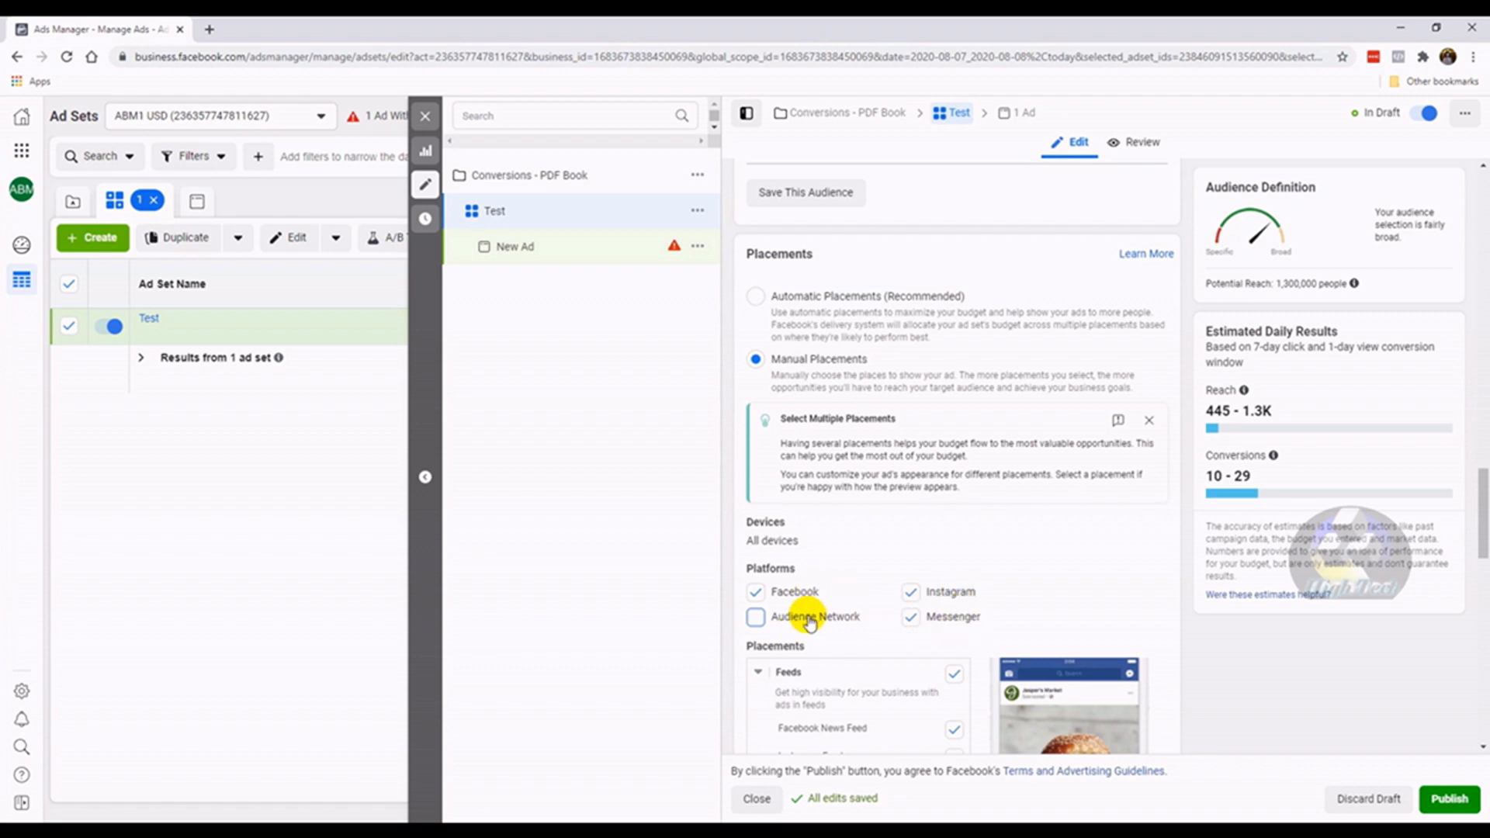
scroll(811, 620, down, 2)
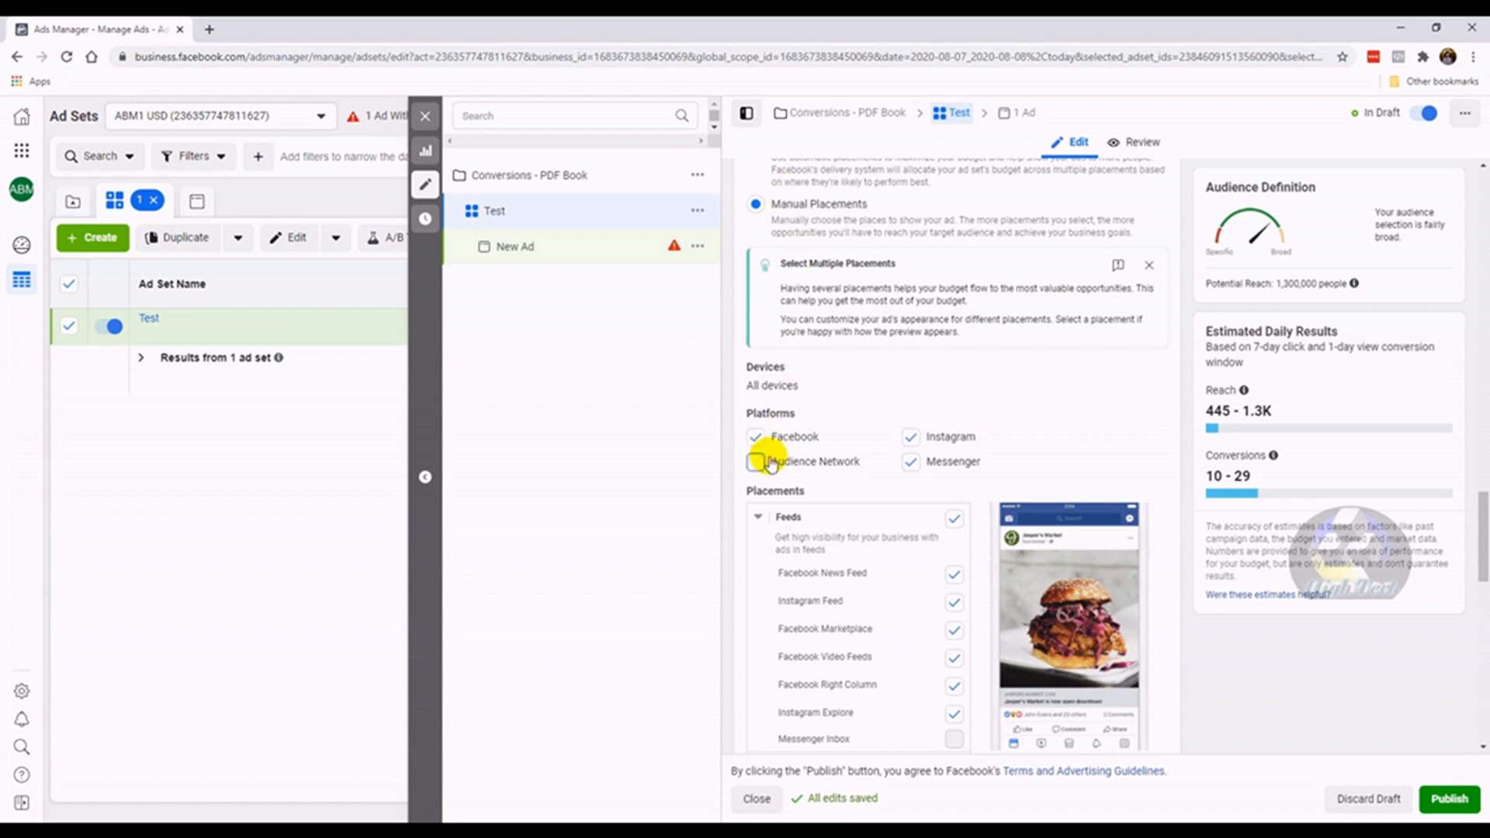
scroll(1081, 404, down, 2)
scroll(1094, 545, down, 10)
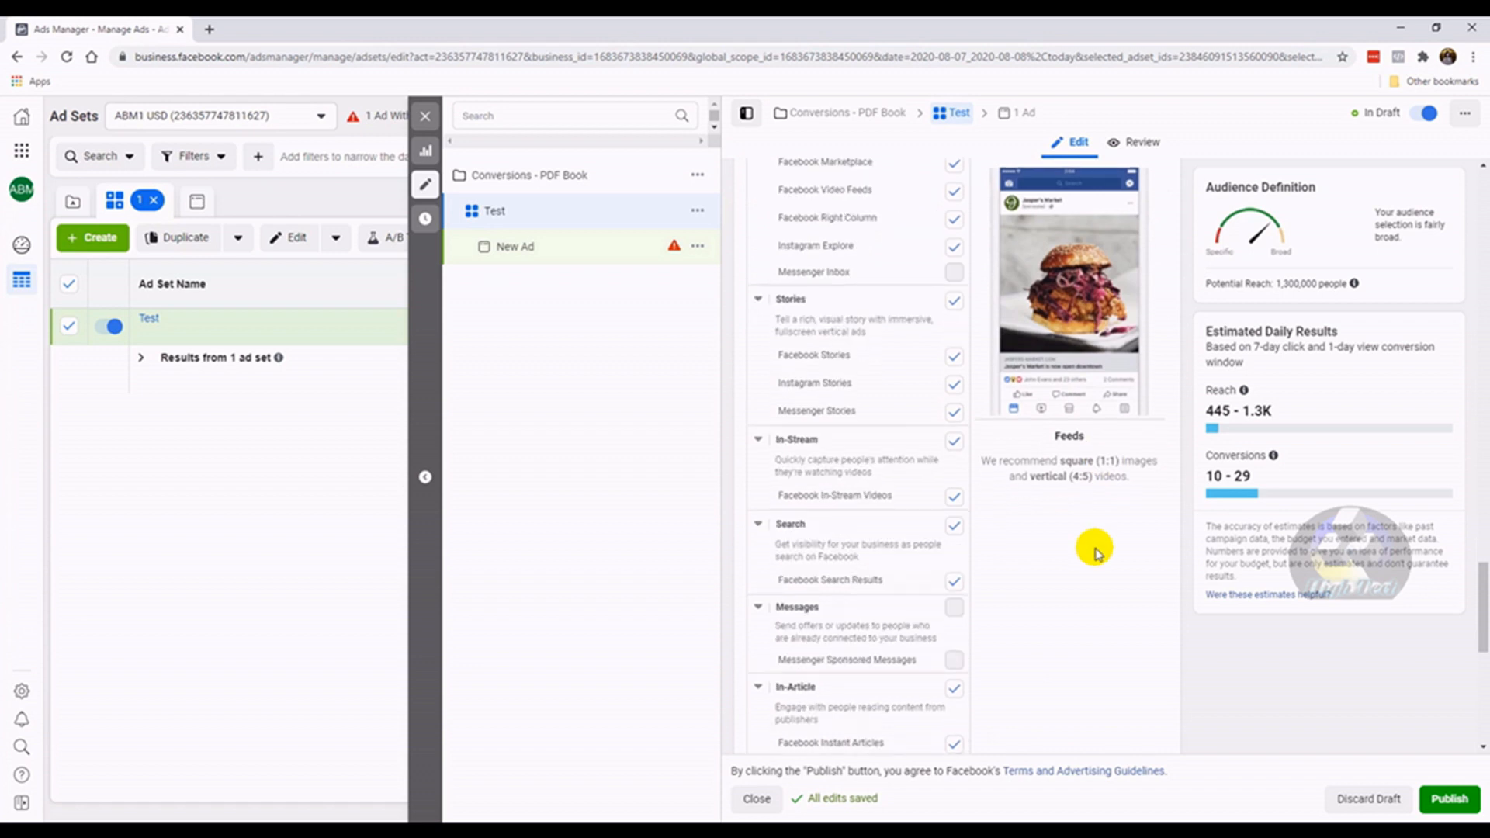
Show the additional Optimization & Delivery options to check the conversion window, charging and delivery type
scroll(1092, 545, down, 1)
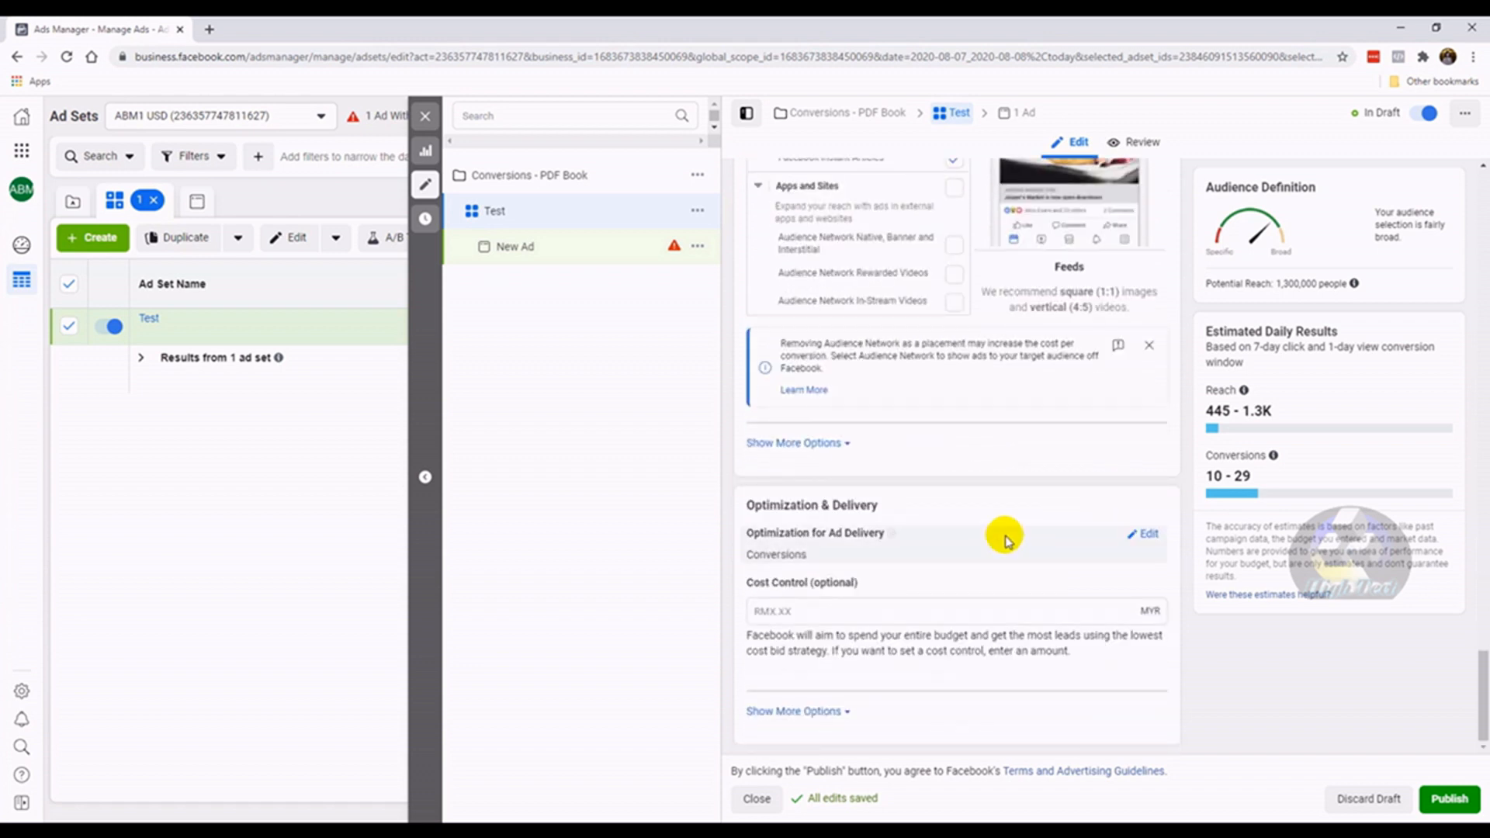
click(805, 711)
scroll(894, 610, down, 2)
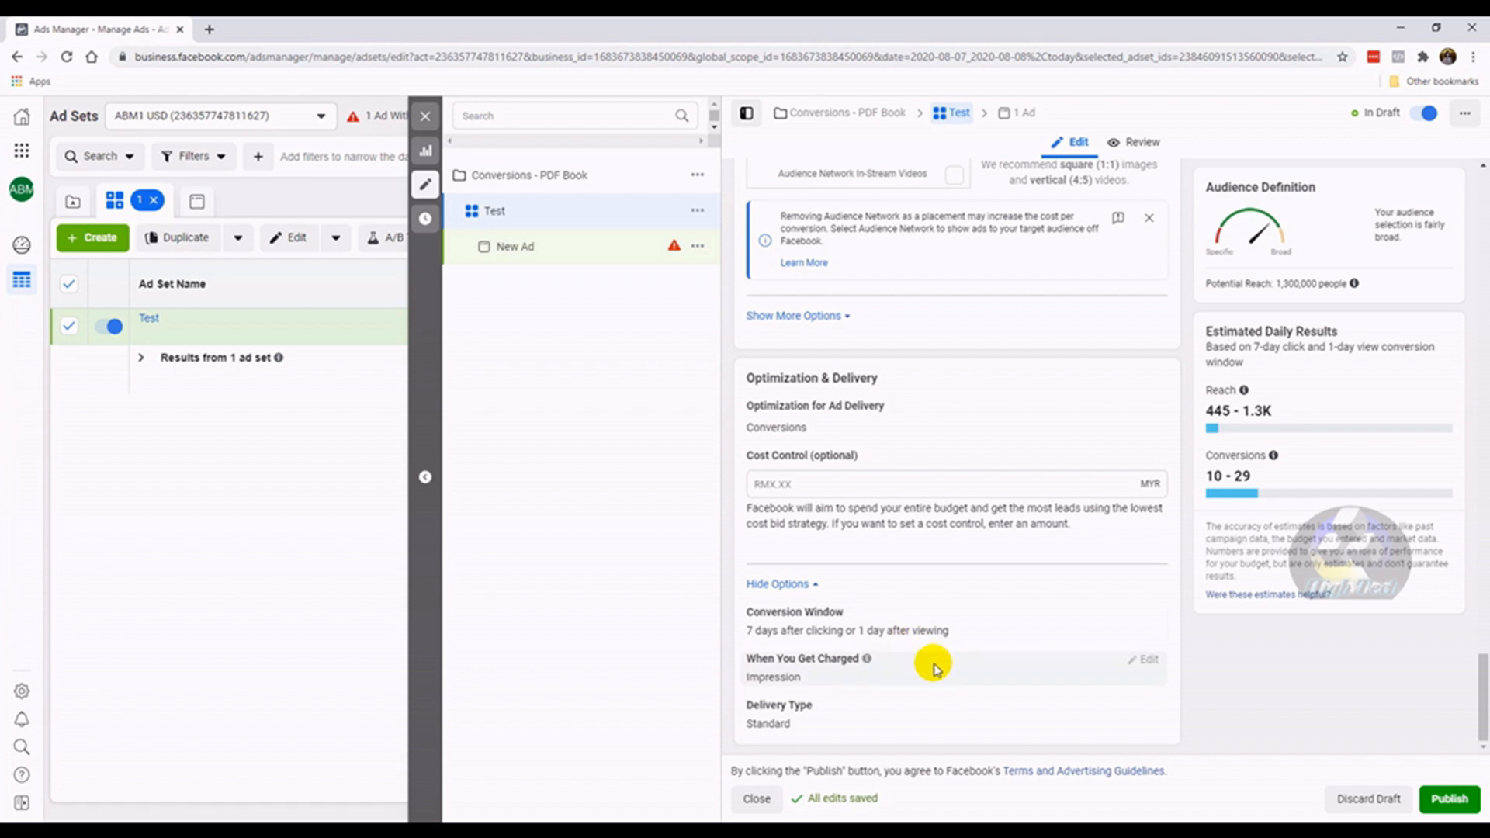
Rename the Test ad set as "FB IG USA 30-55 MF Email Marketing"
scroll(990, 550, up, 20)
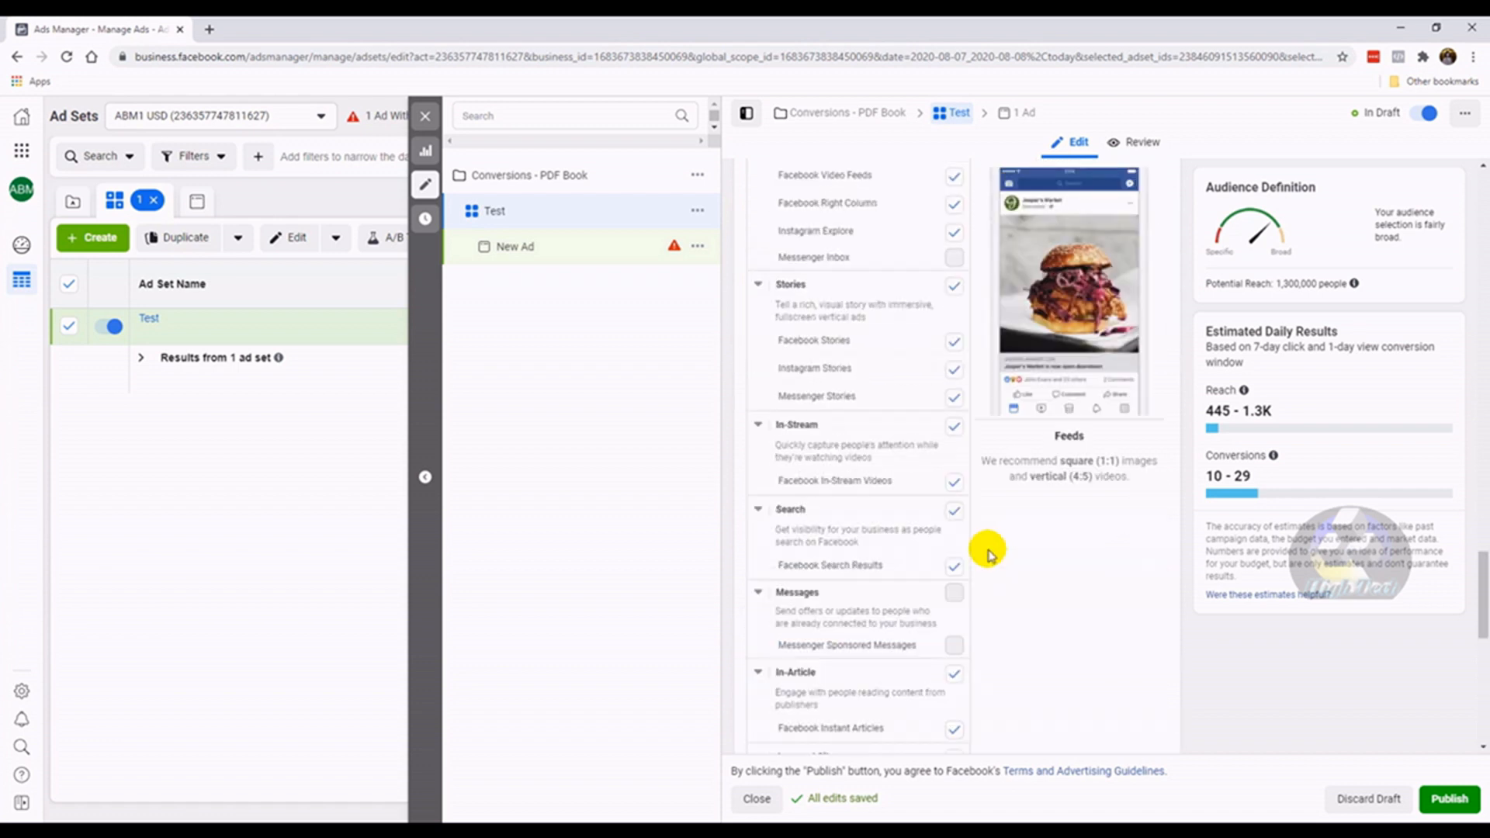
scroll(1097, 403, up, 5)
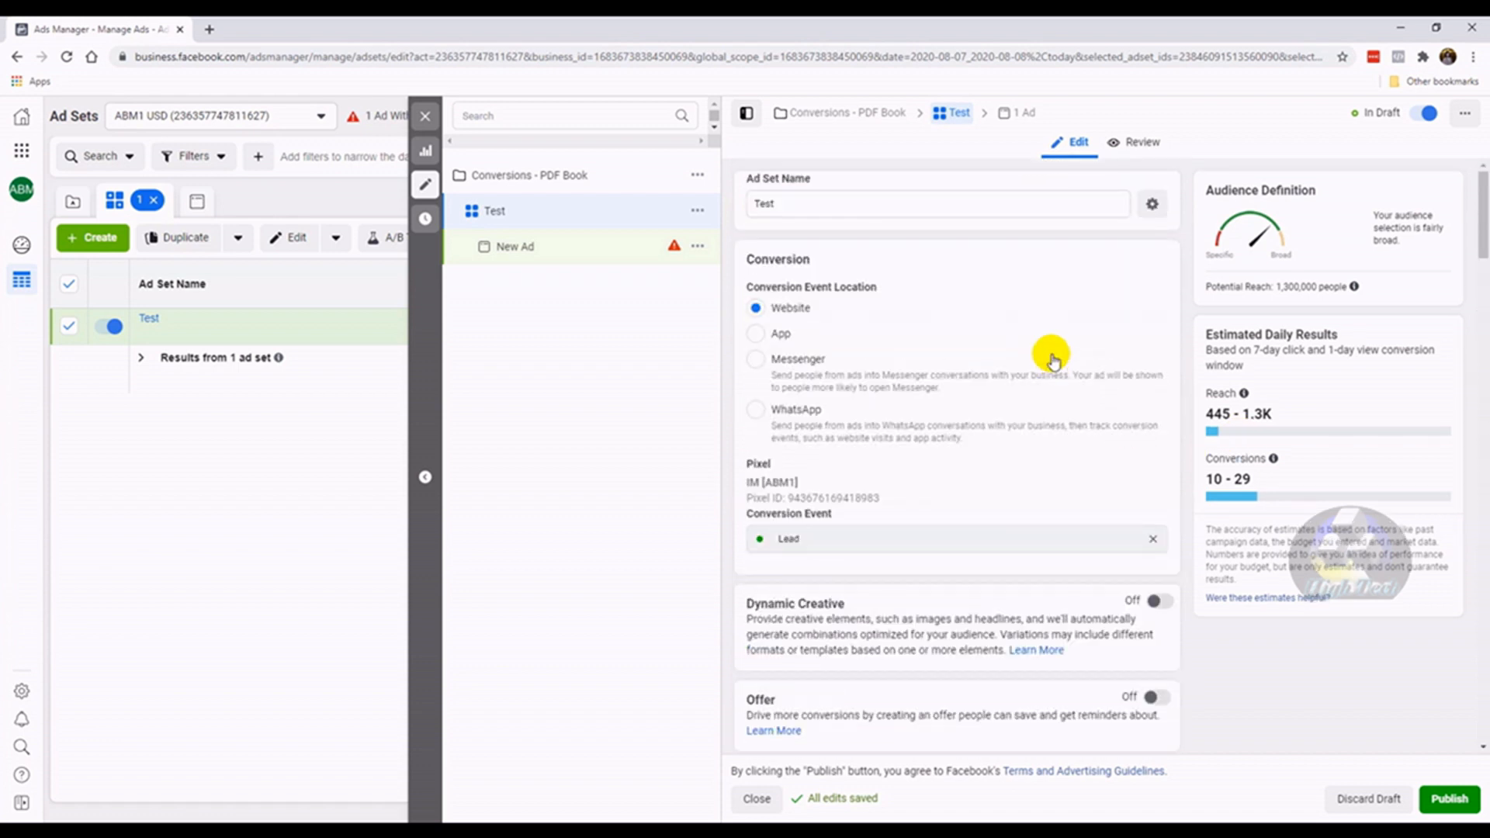
drag(808, 200, 737, 204)
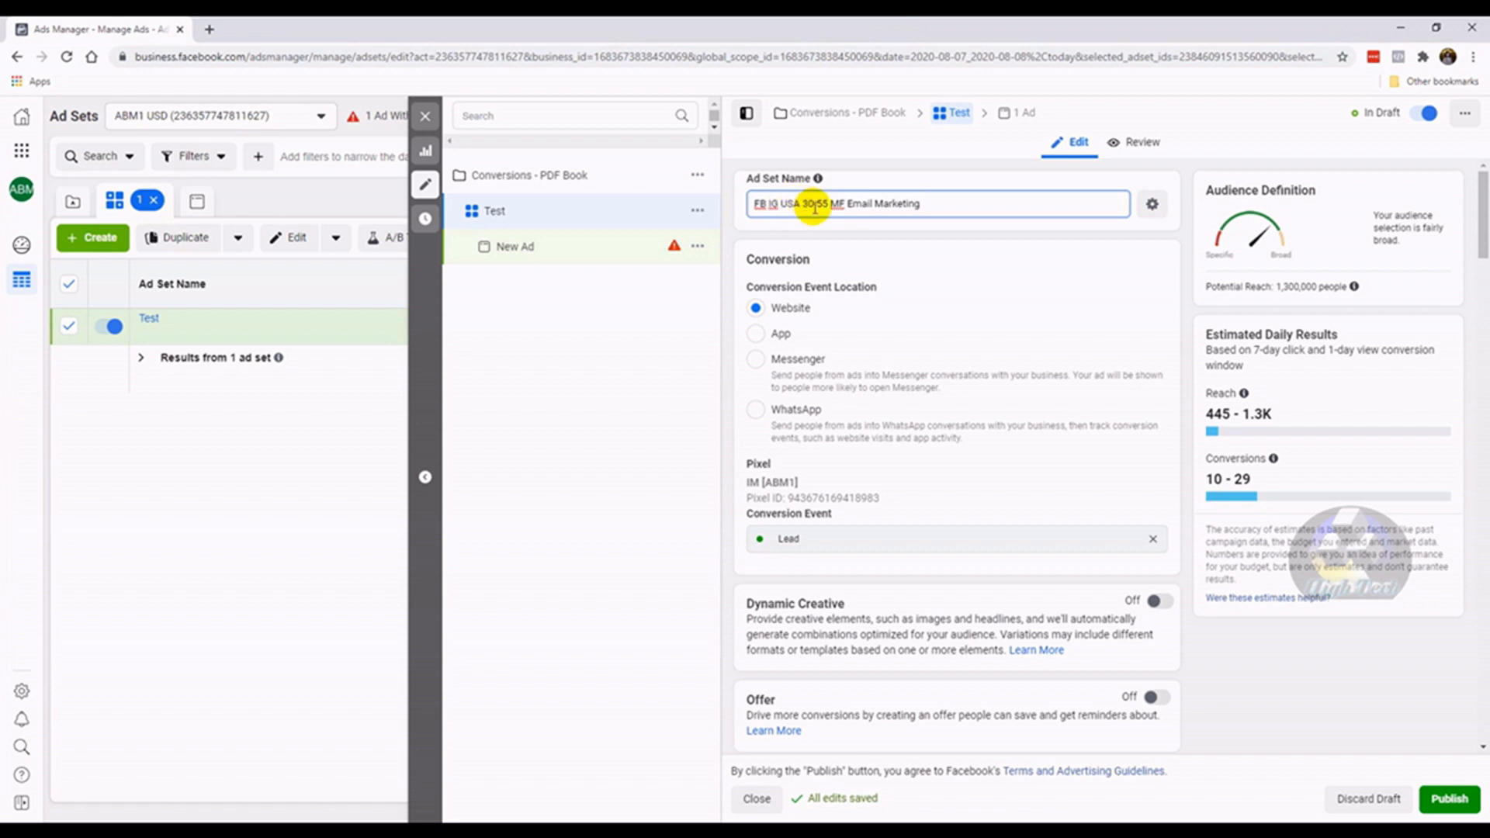
click(847, 204)
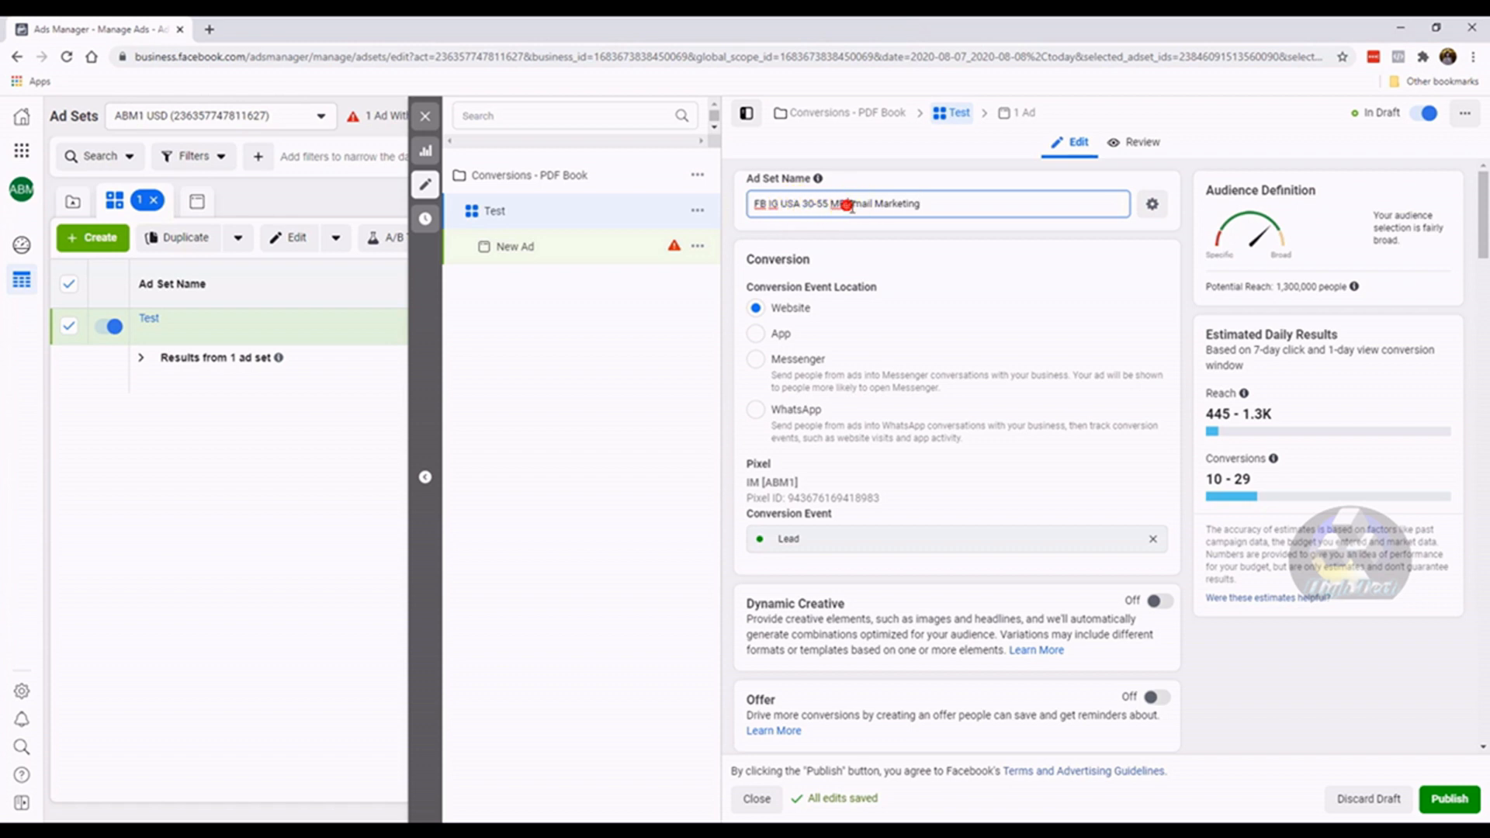
click(923, 230)
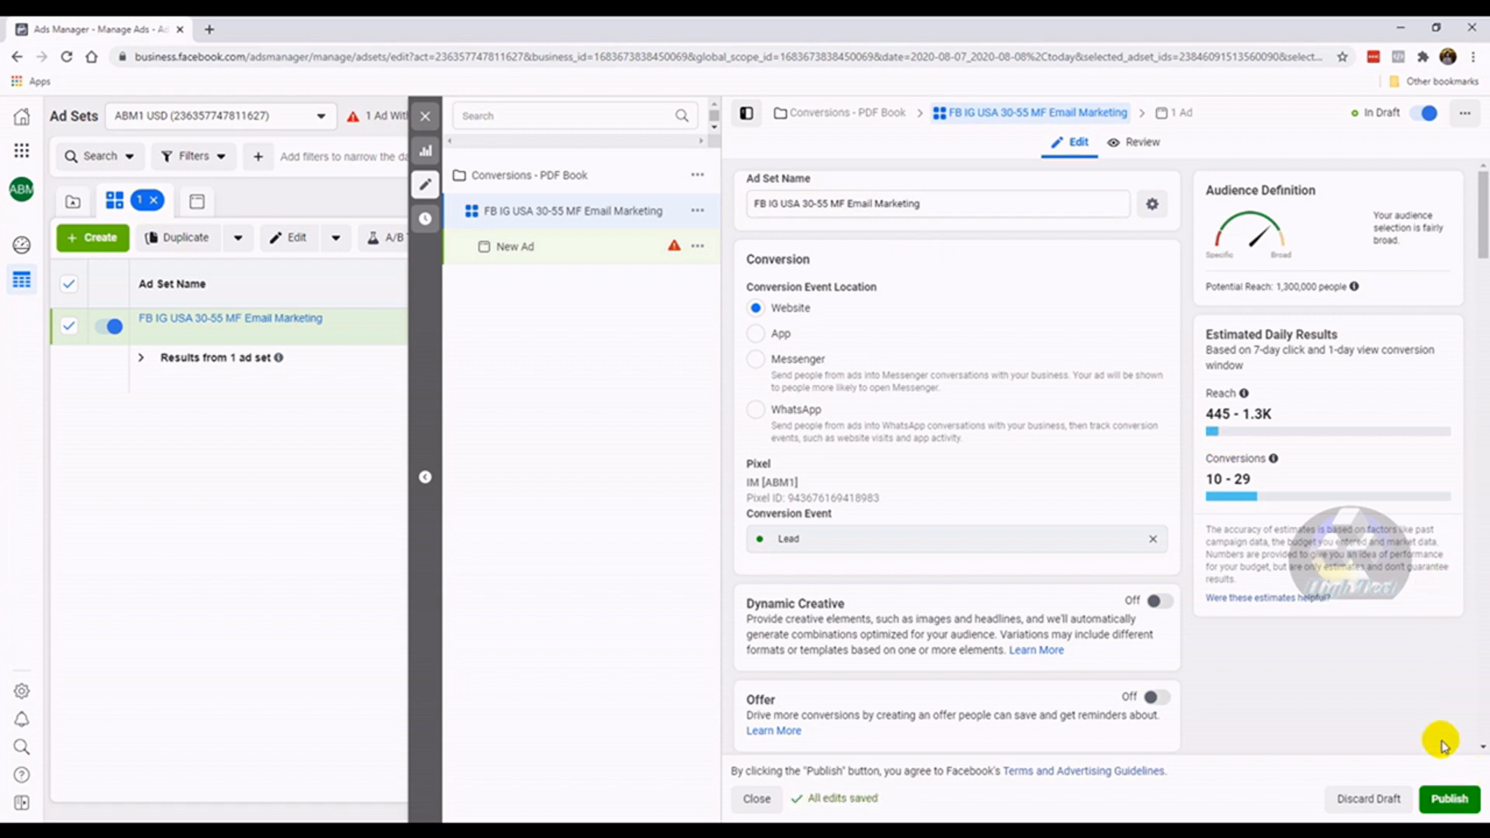
Publish the drafted campaign and ad set, and dismiss the publishing notification
click(1437, 799)
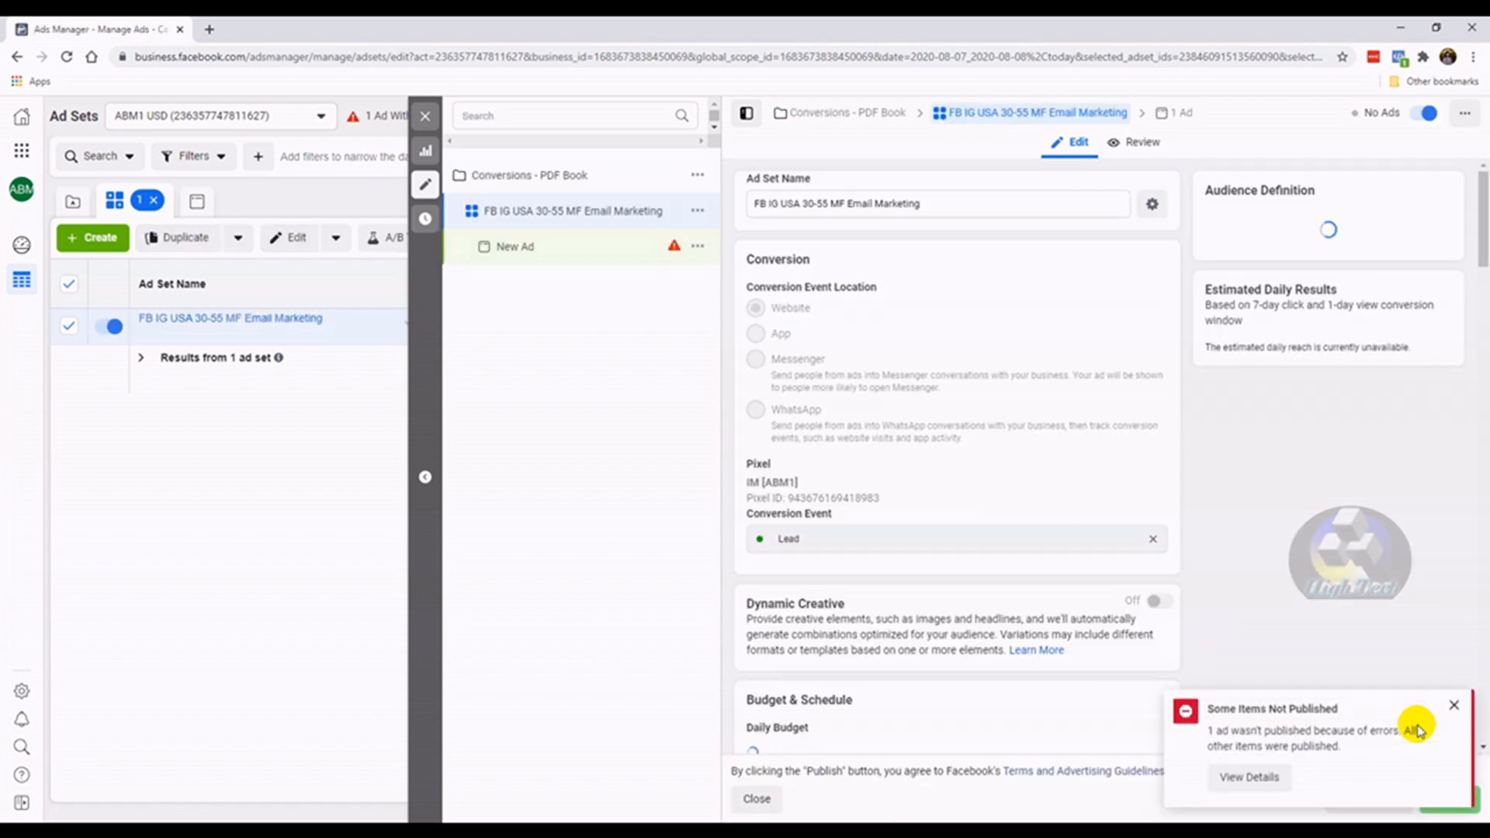
click(1456, 707)
Review the published ad set's budget, audience, placement and delivery settings
scroll(1258, 667, down, 15)
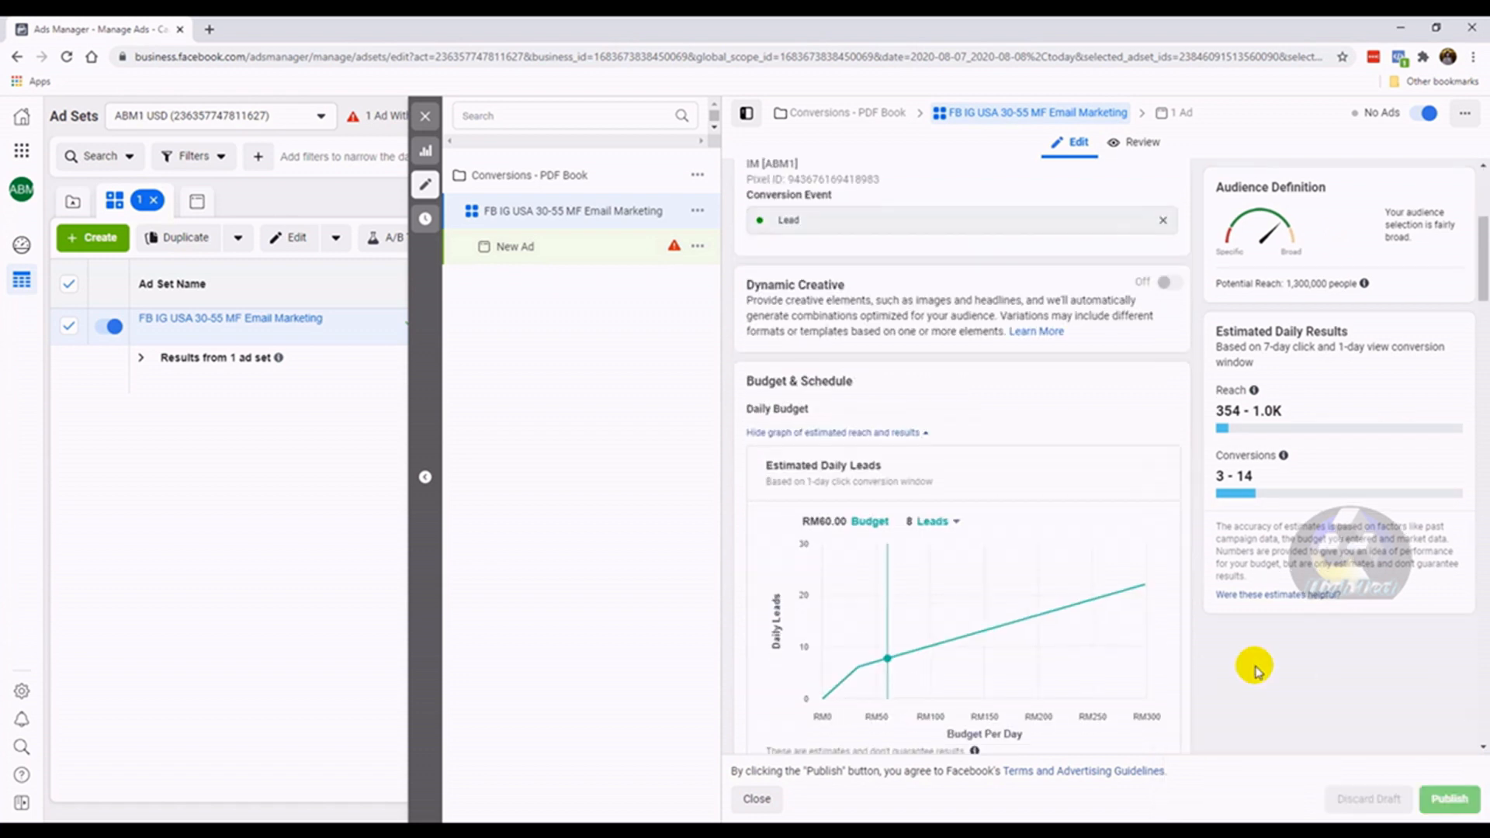
scroll(1257, 669, down, 15)
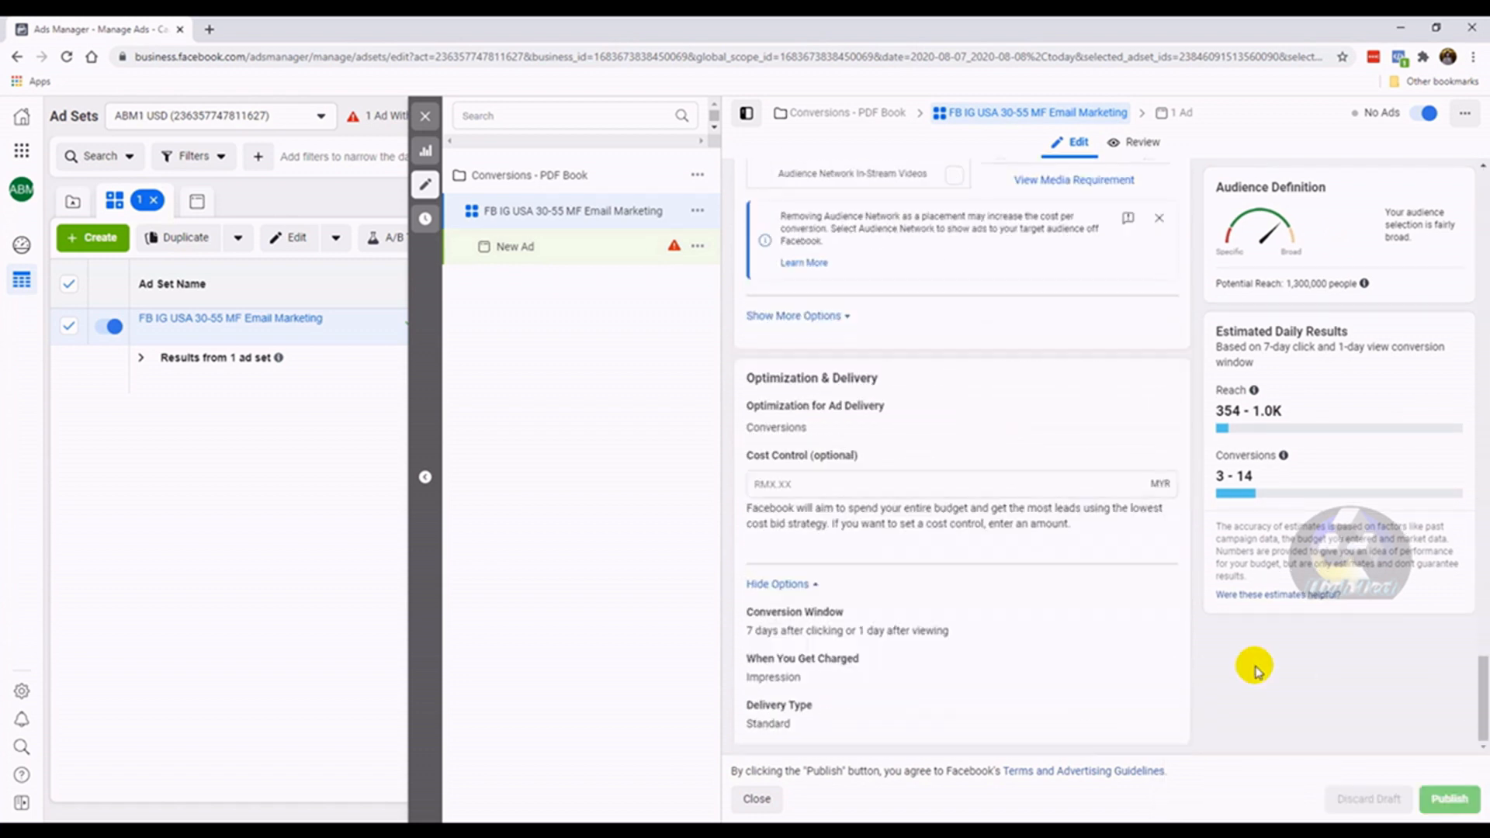
scroll(1255, 668, up, 20)
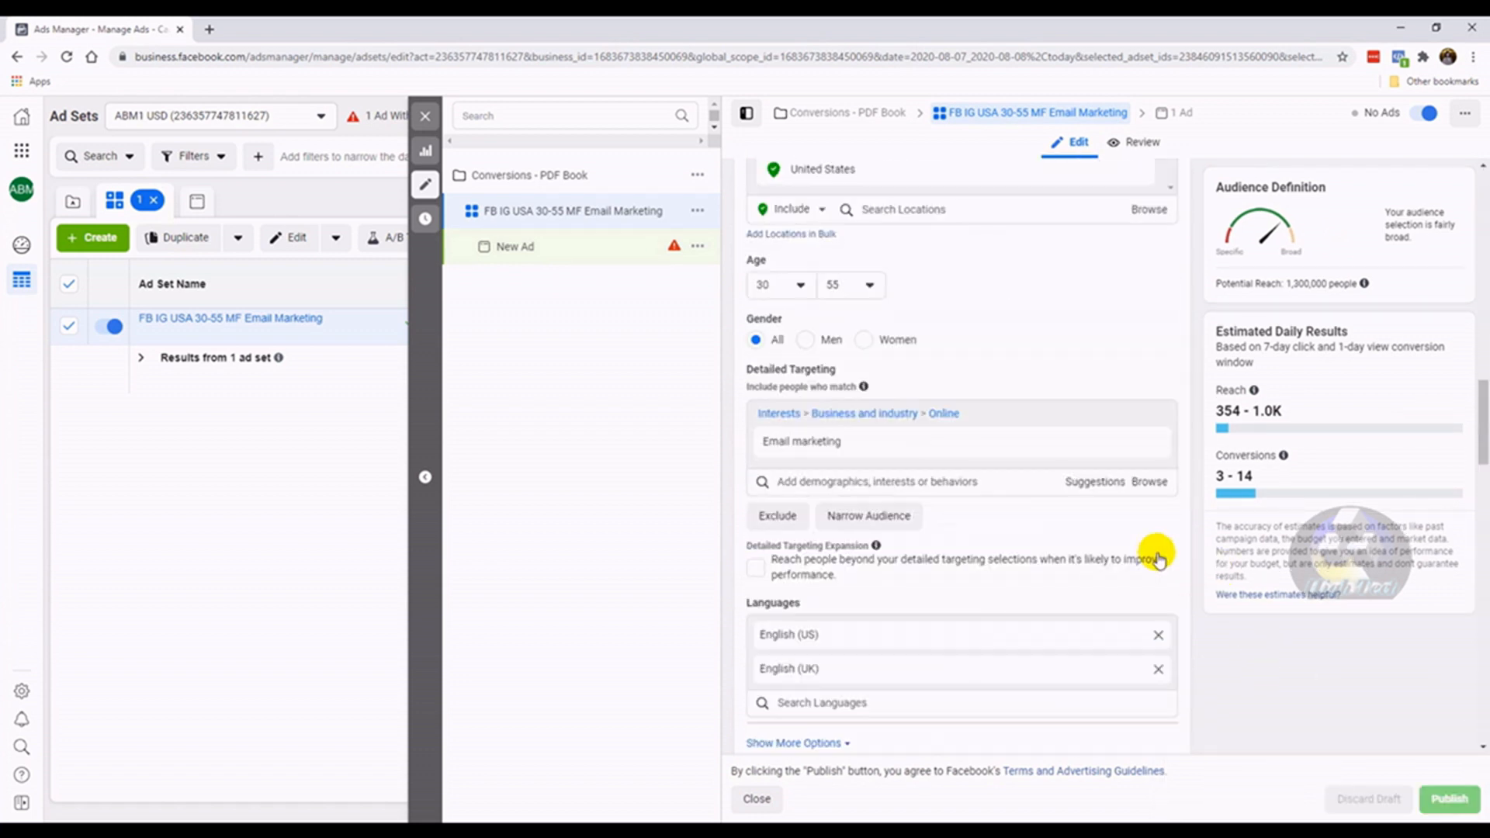
scroll(1133, 534, up, 10)
scroll(934, 509, down, 8)
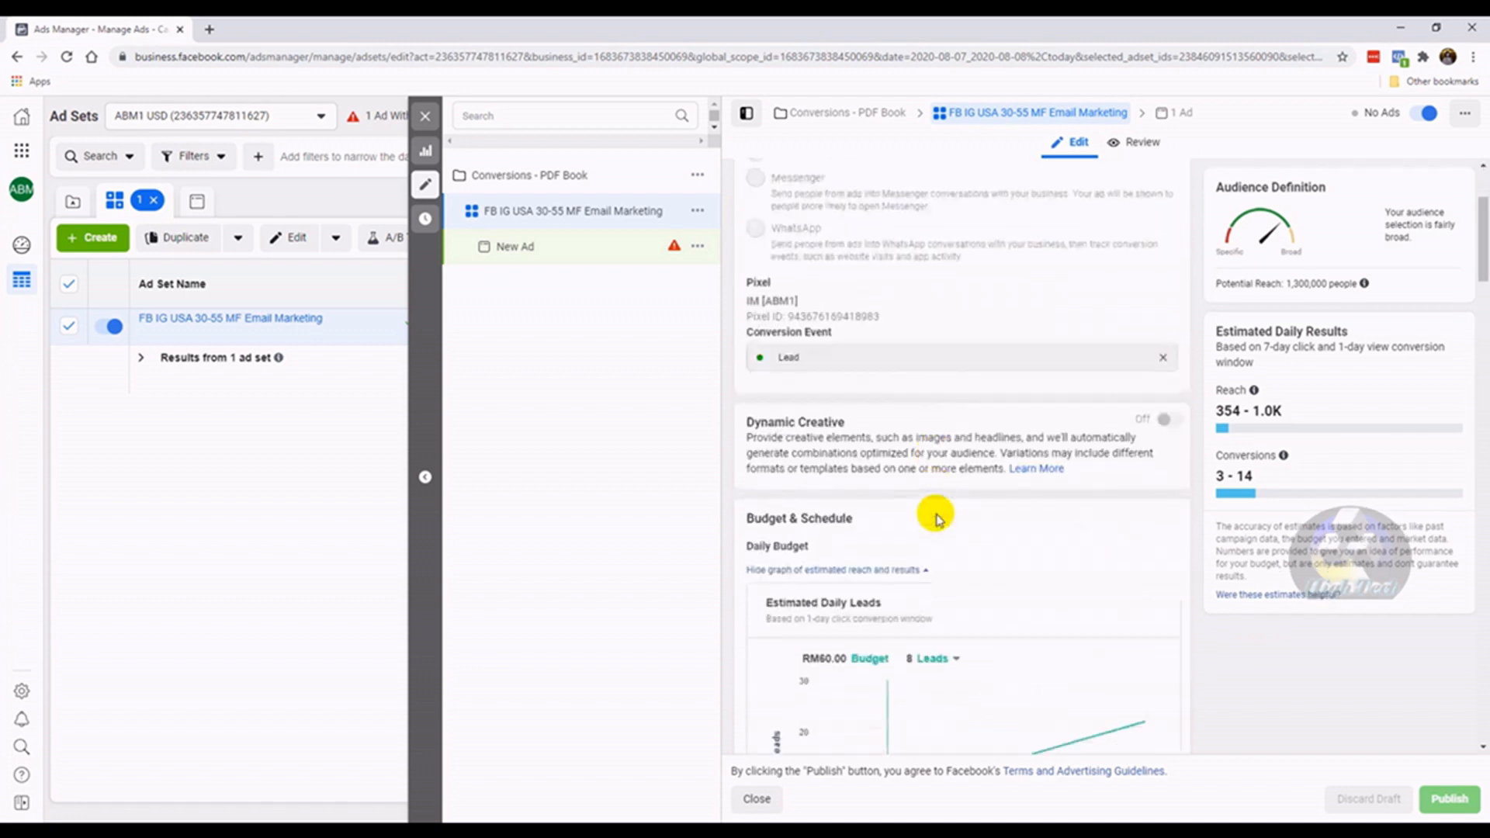
Check the setup error on New Ad, return to its ad set and close the editor
click(674, 247)
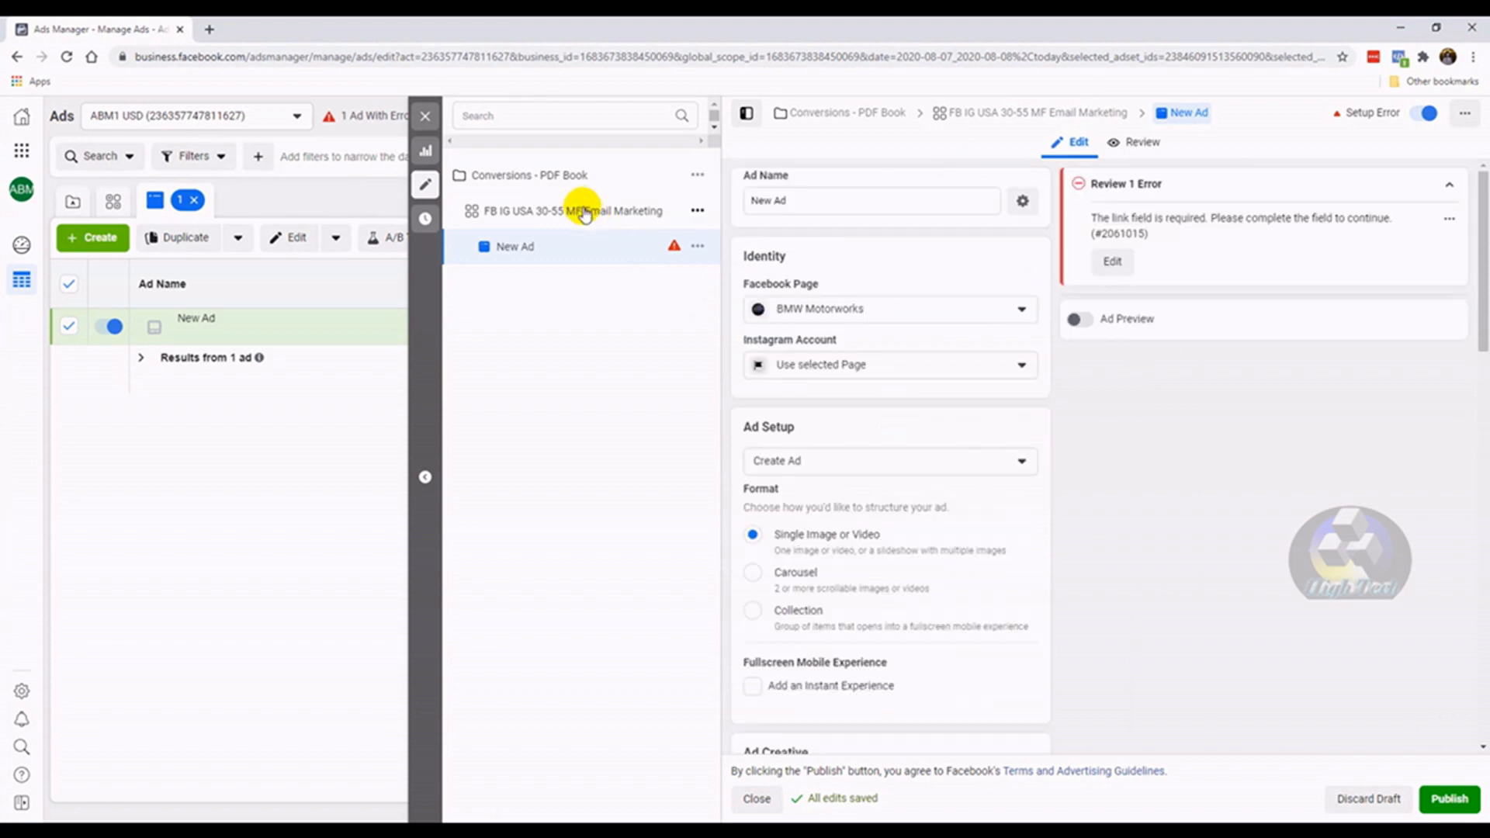
click(586, 213)
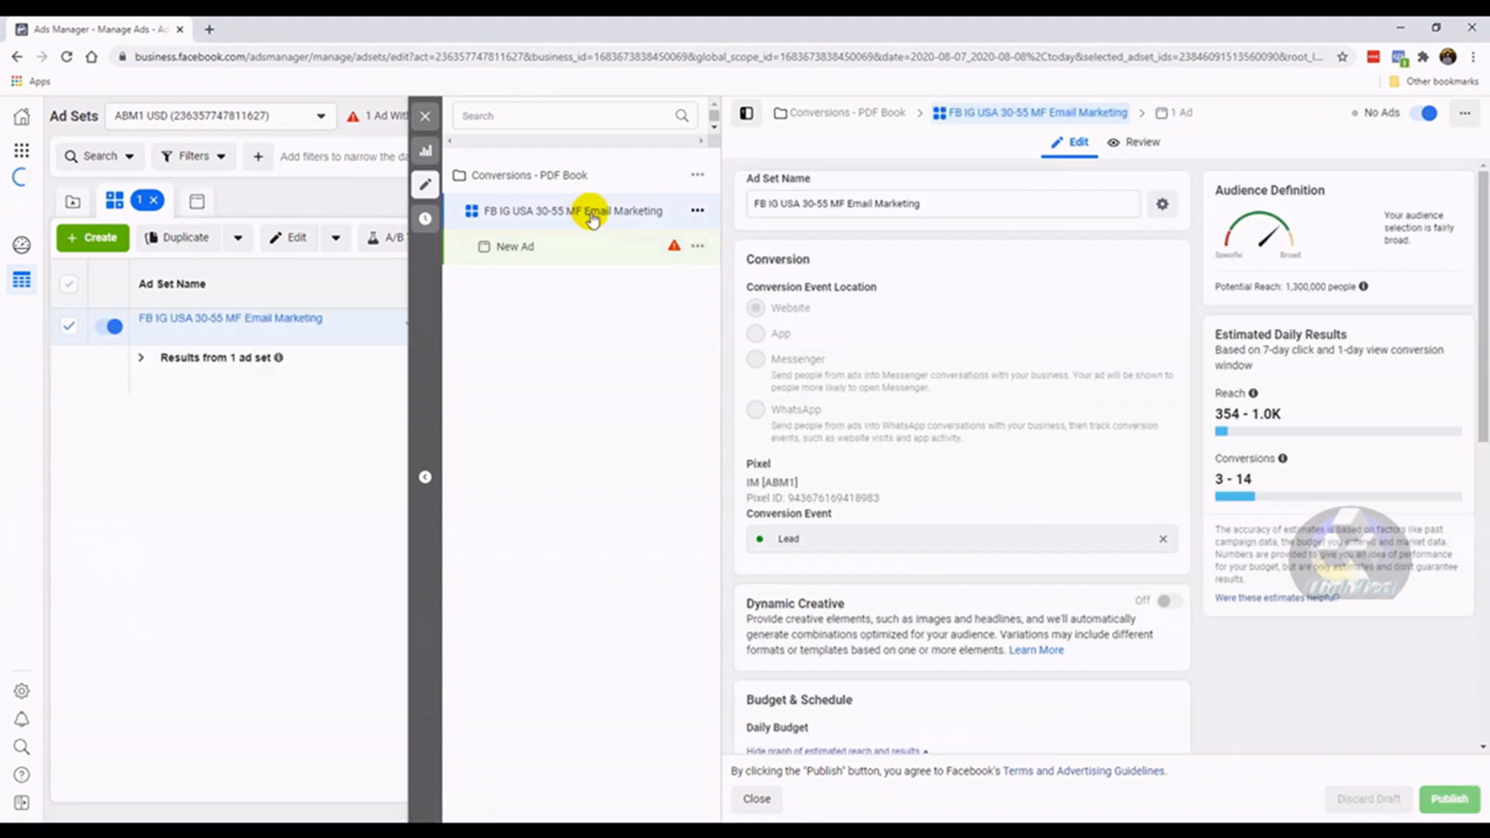
click(426, 117)
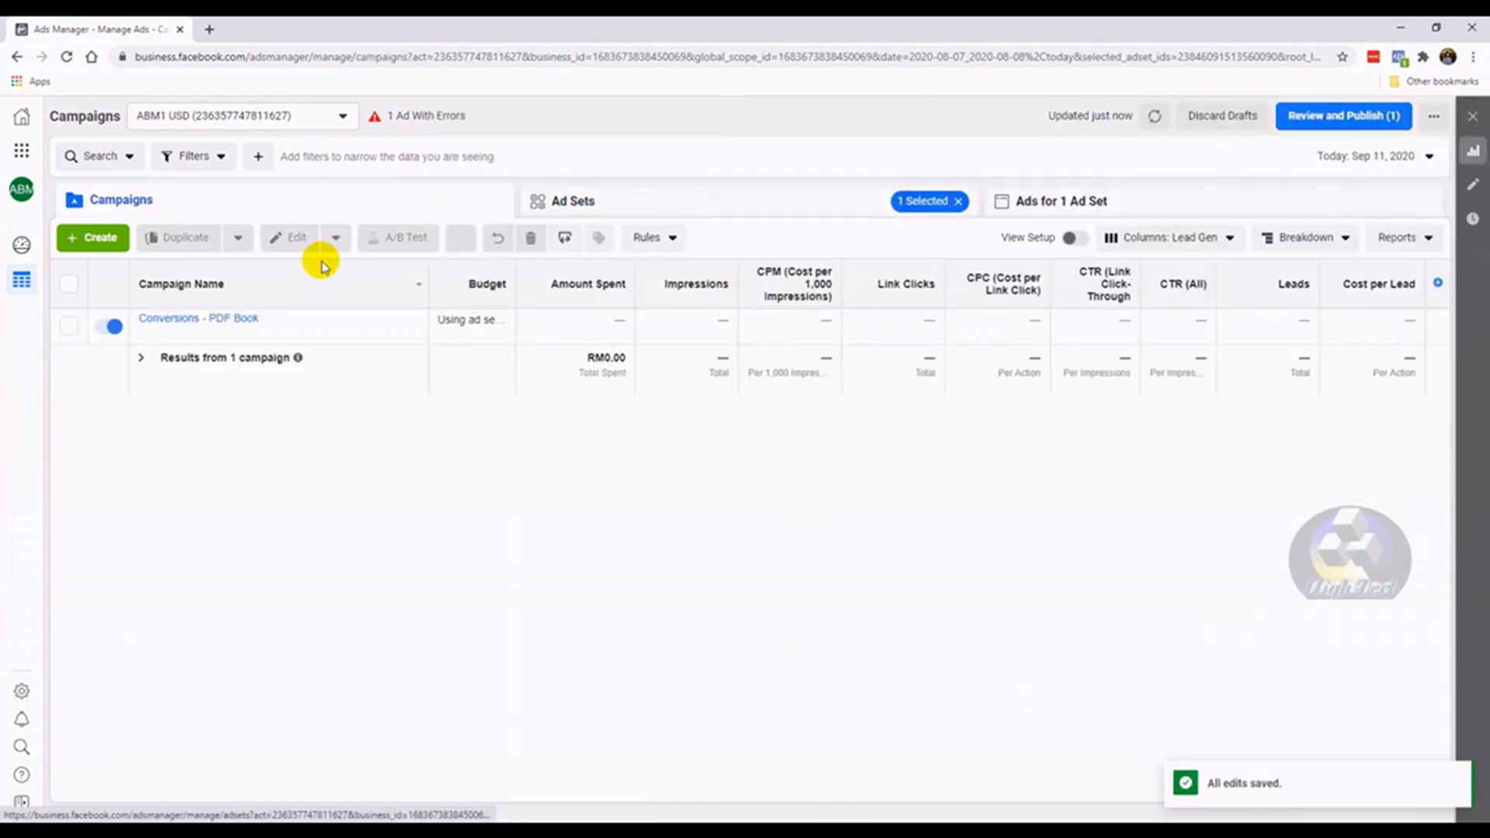
Open the "Conversions - PDF Book" campaign for editing, review its settings and close the editor
click(227, 332)
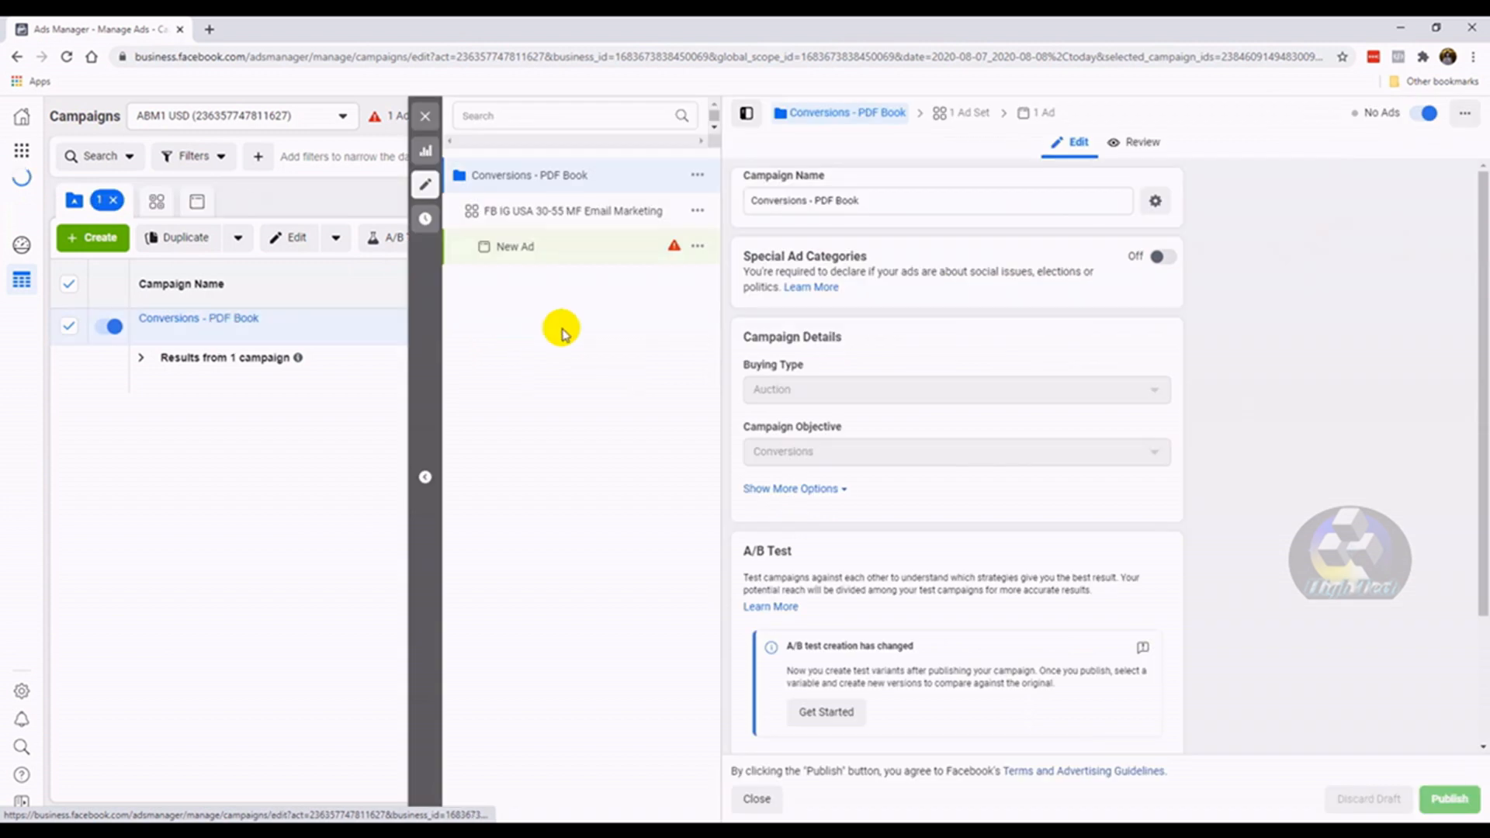
scroll(823, 486, down, 2)
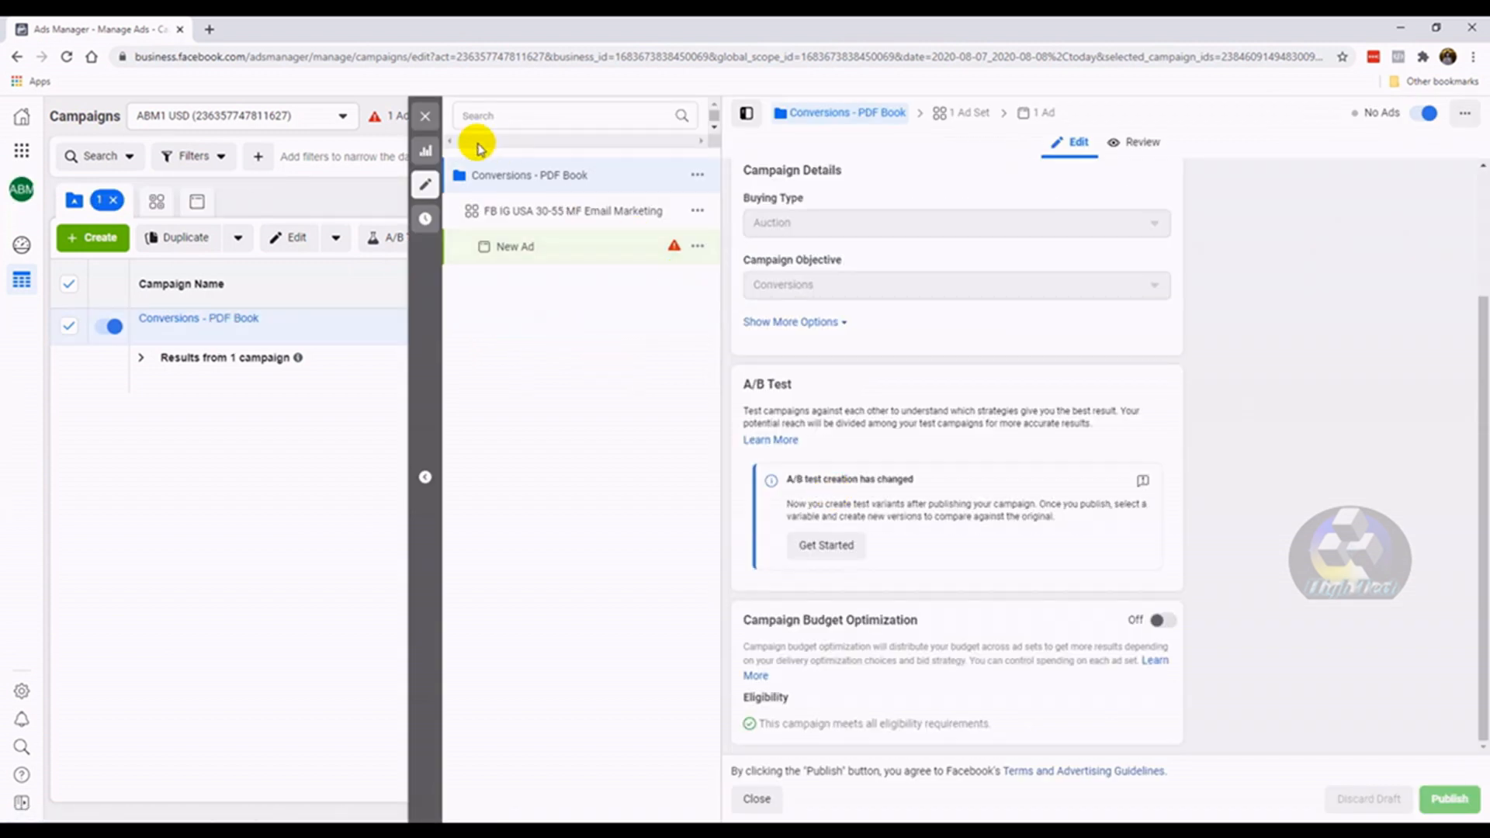
click(426, 116)
Open the "FB IG USA 30-55 MF Email Marketing" ad set for editing and review its schedule, audience and placements
click(605, 193)
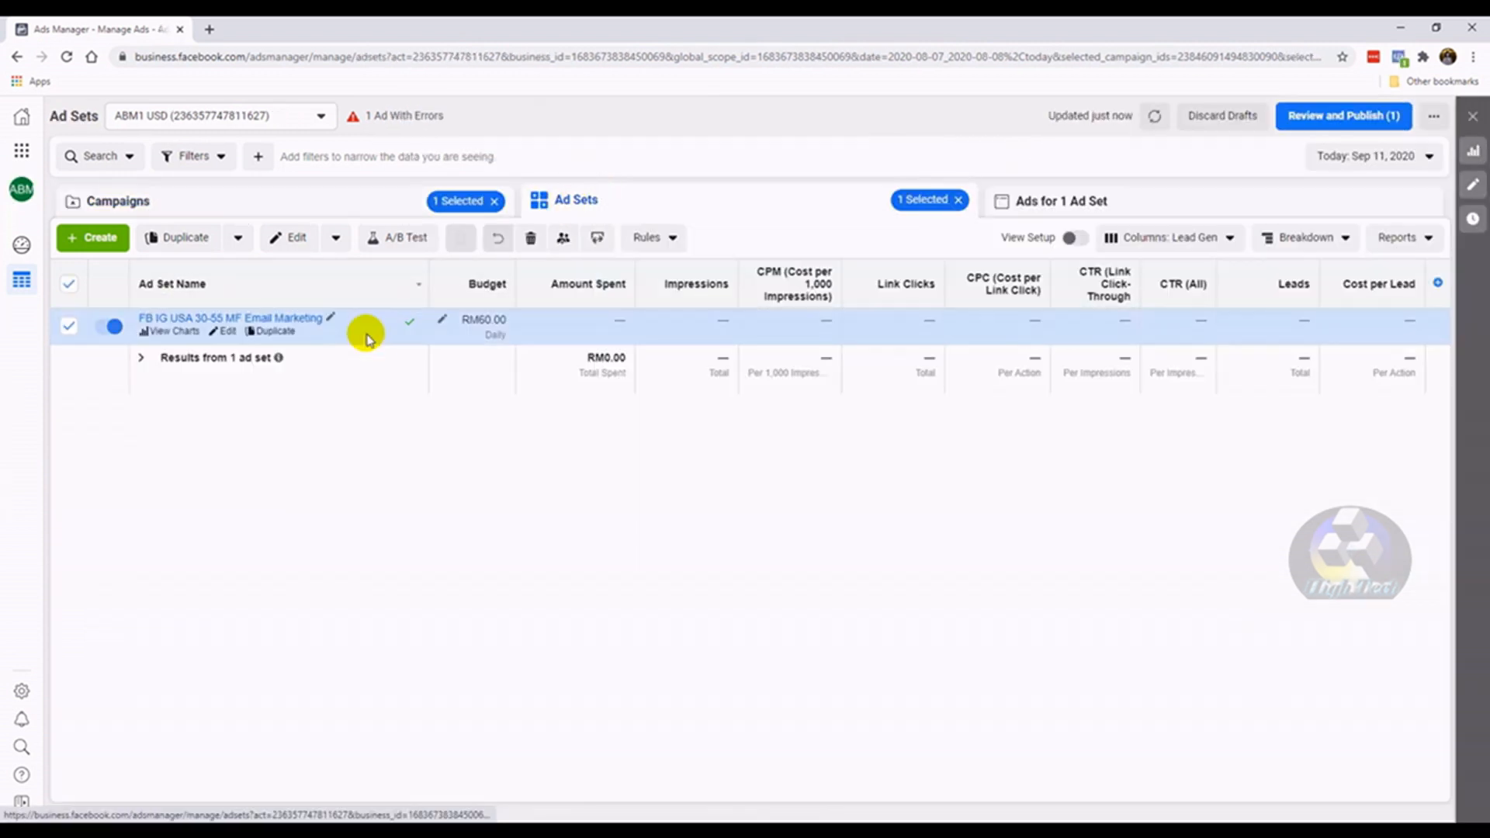
click(223, 330)
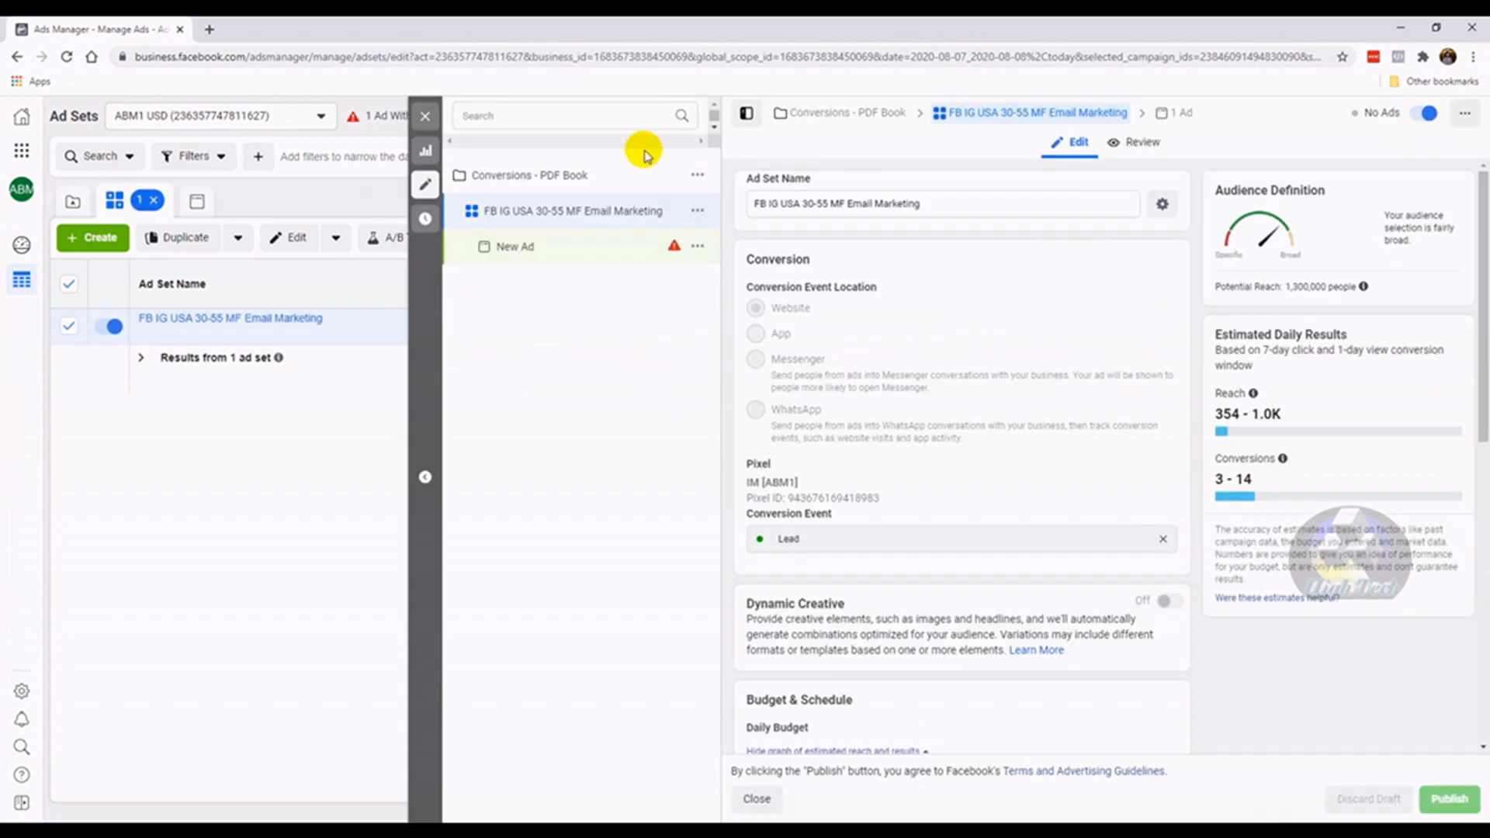
scroll(805, 319, down, 6)
scroll(887, 407, down, 4)
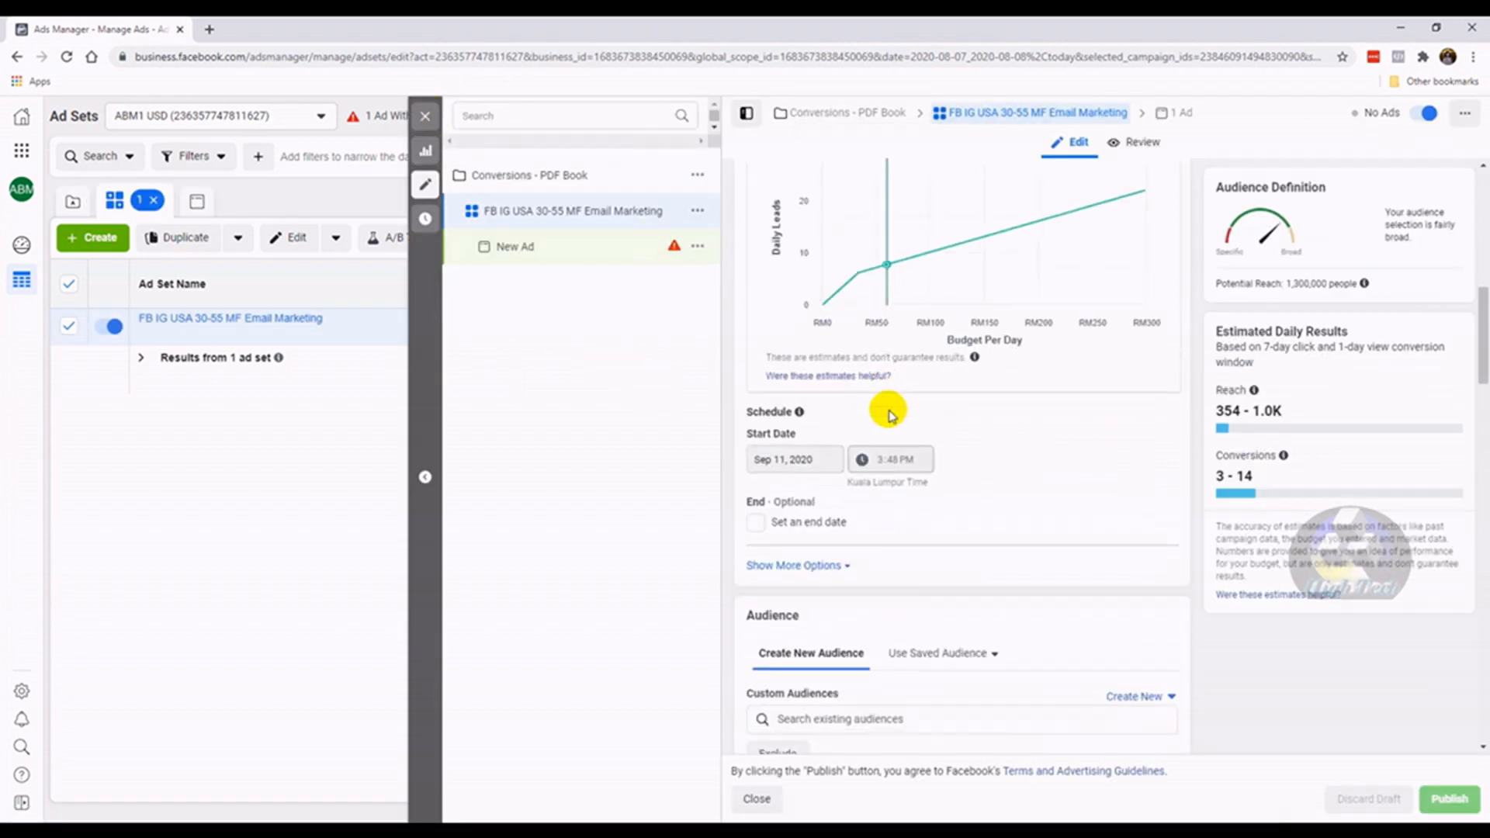
scroll(872, 509, down, 4)
scroll(871, 522, down, 12)
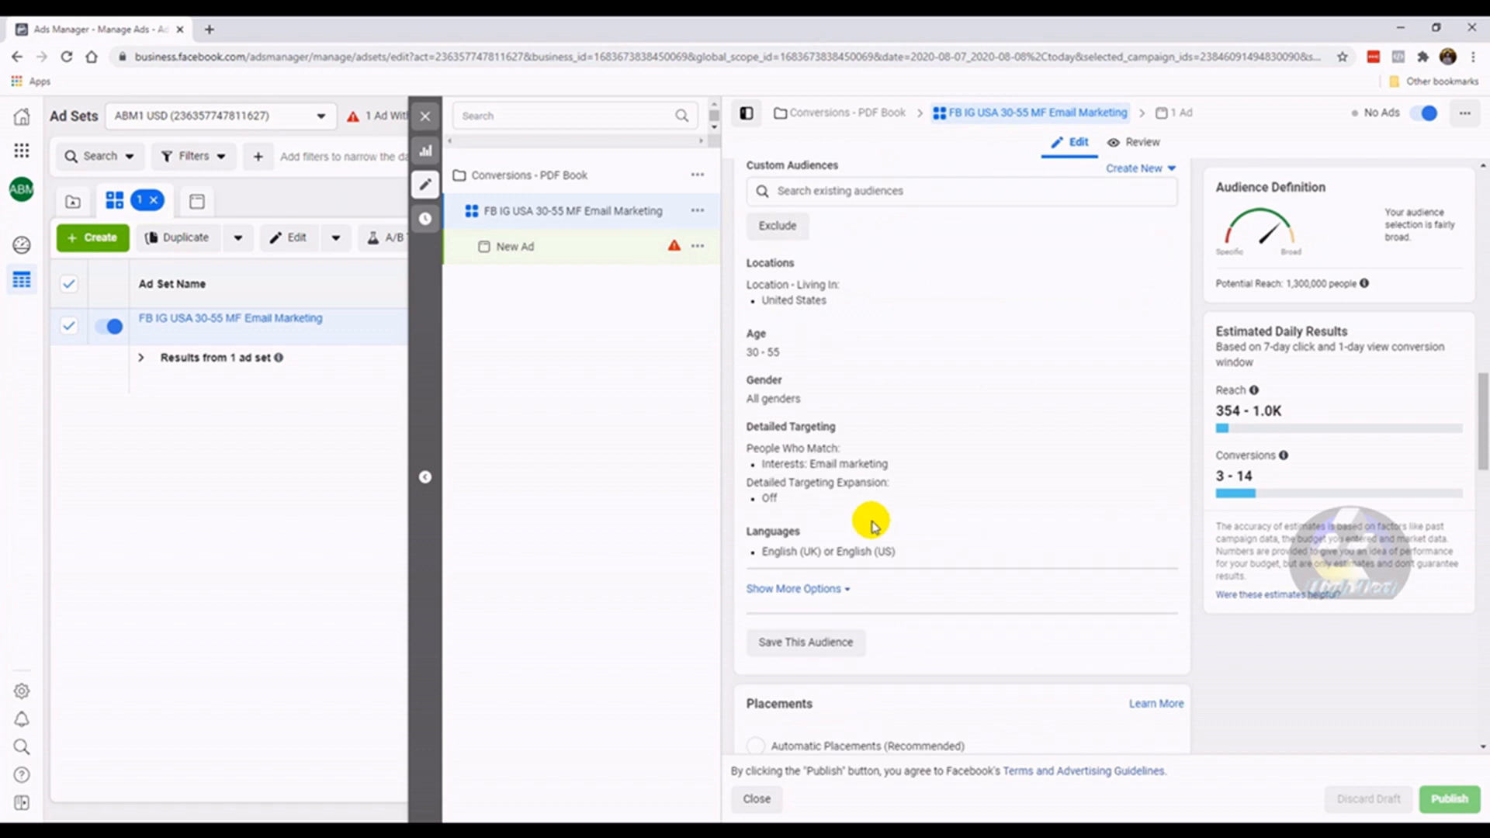
scroll(865, 522, down, 5)
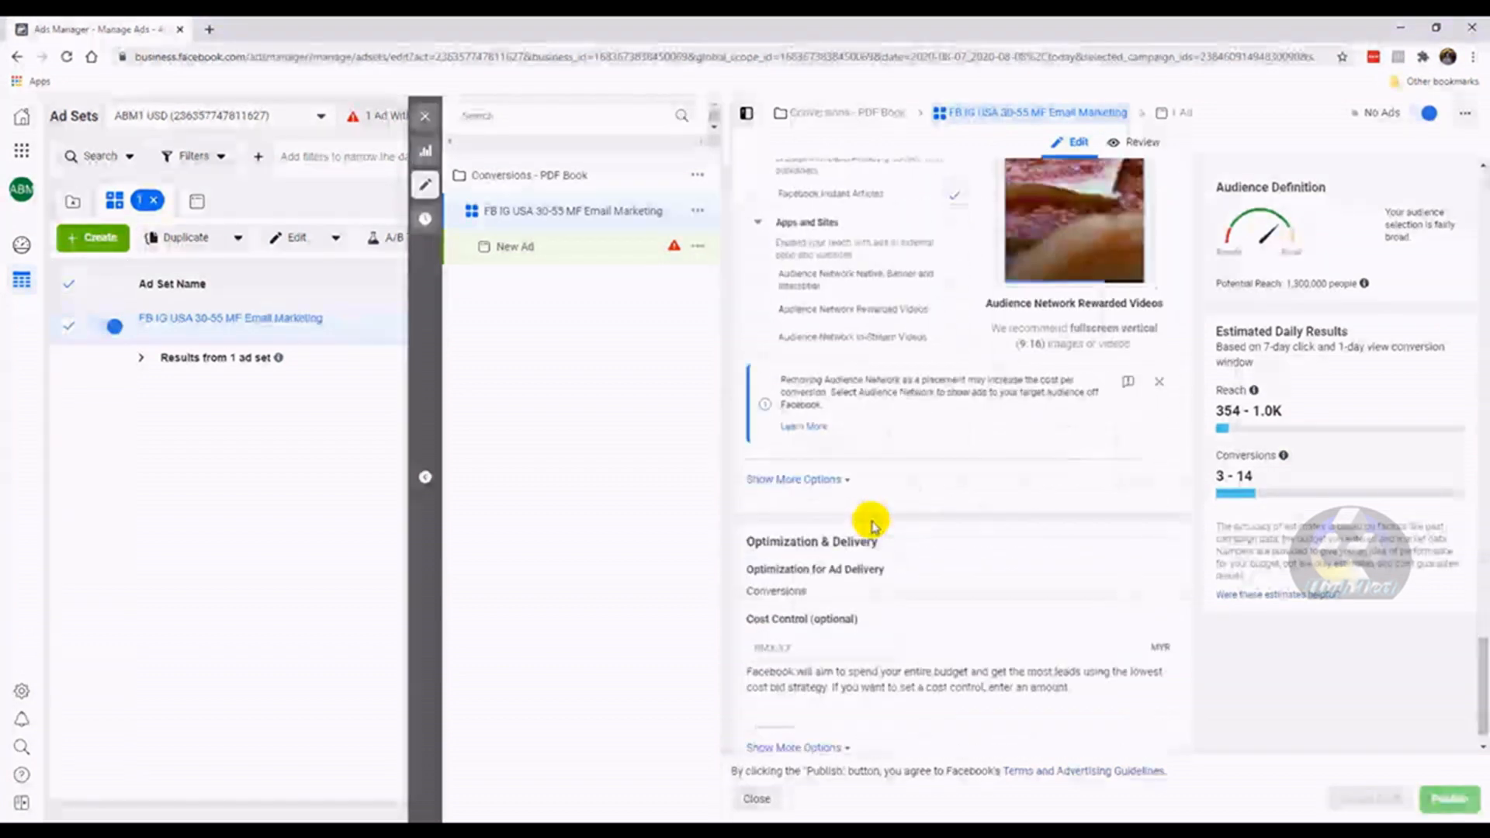
Show and examine the additional options under the ad set's Placements and Optimization & Delivery sections
click(821, 443)
scroll(927, 478, down, 3)
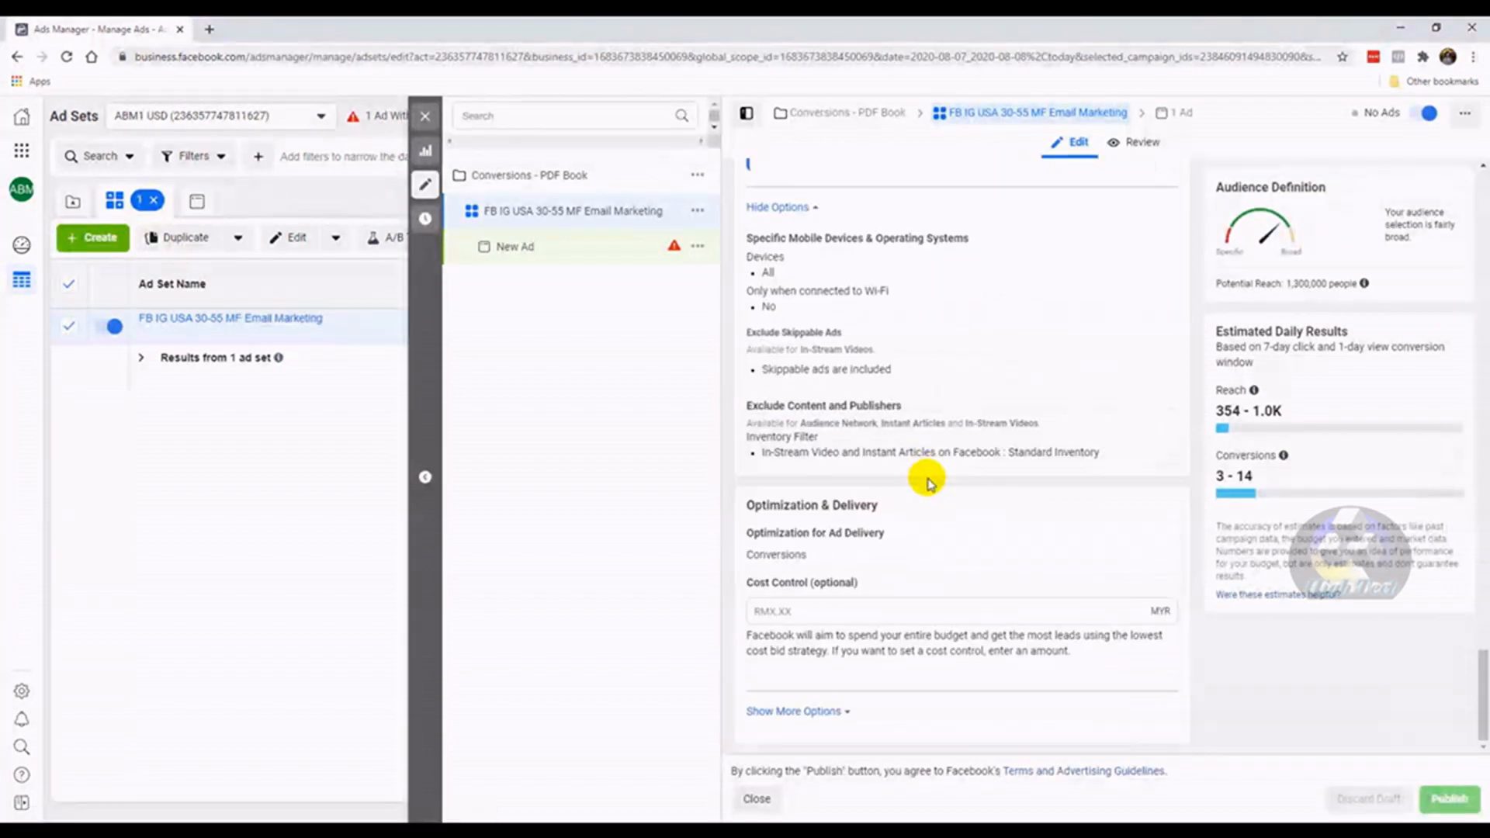
click(834, 710)
scroll(900, 676, down, 2)
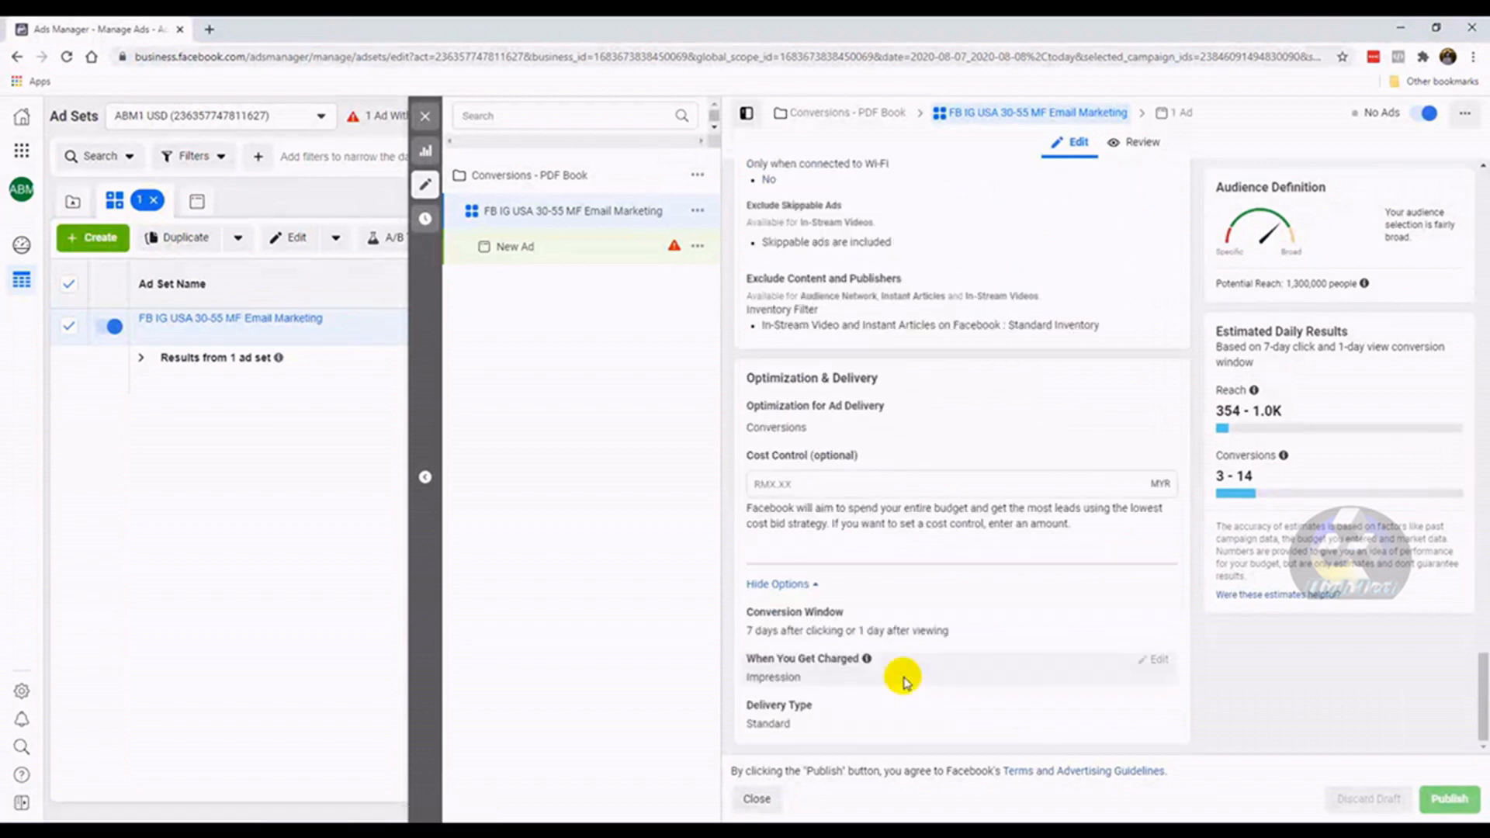
scroll(927, 694, up, 6)
scroll(928, 695, up, 10)
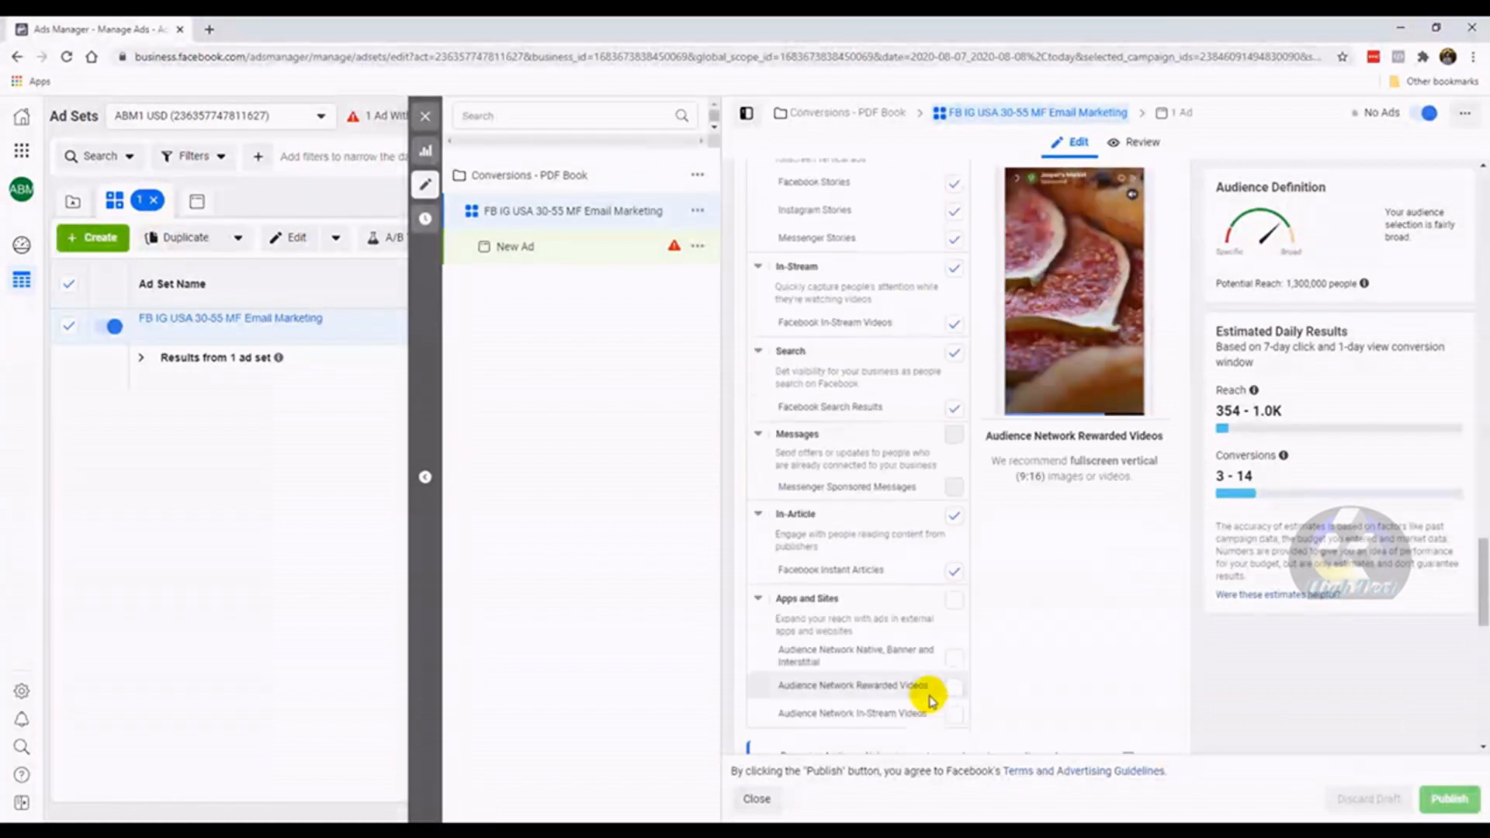
scroll(918, 682, up, 12)
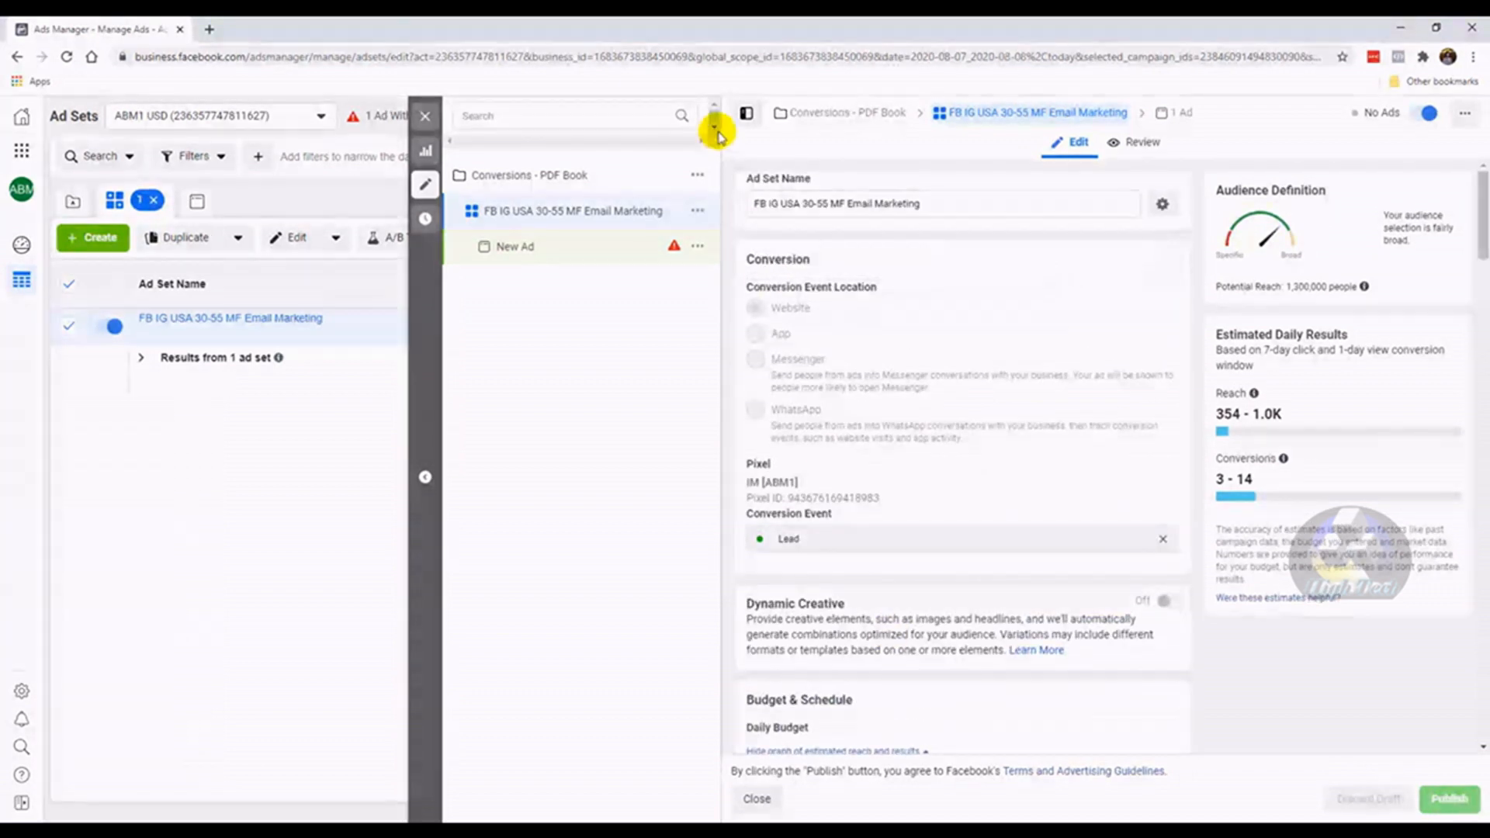
Hide the campaign structure tree and show it again
click(743, 115)
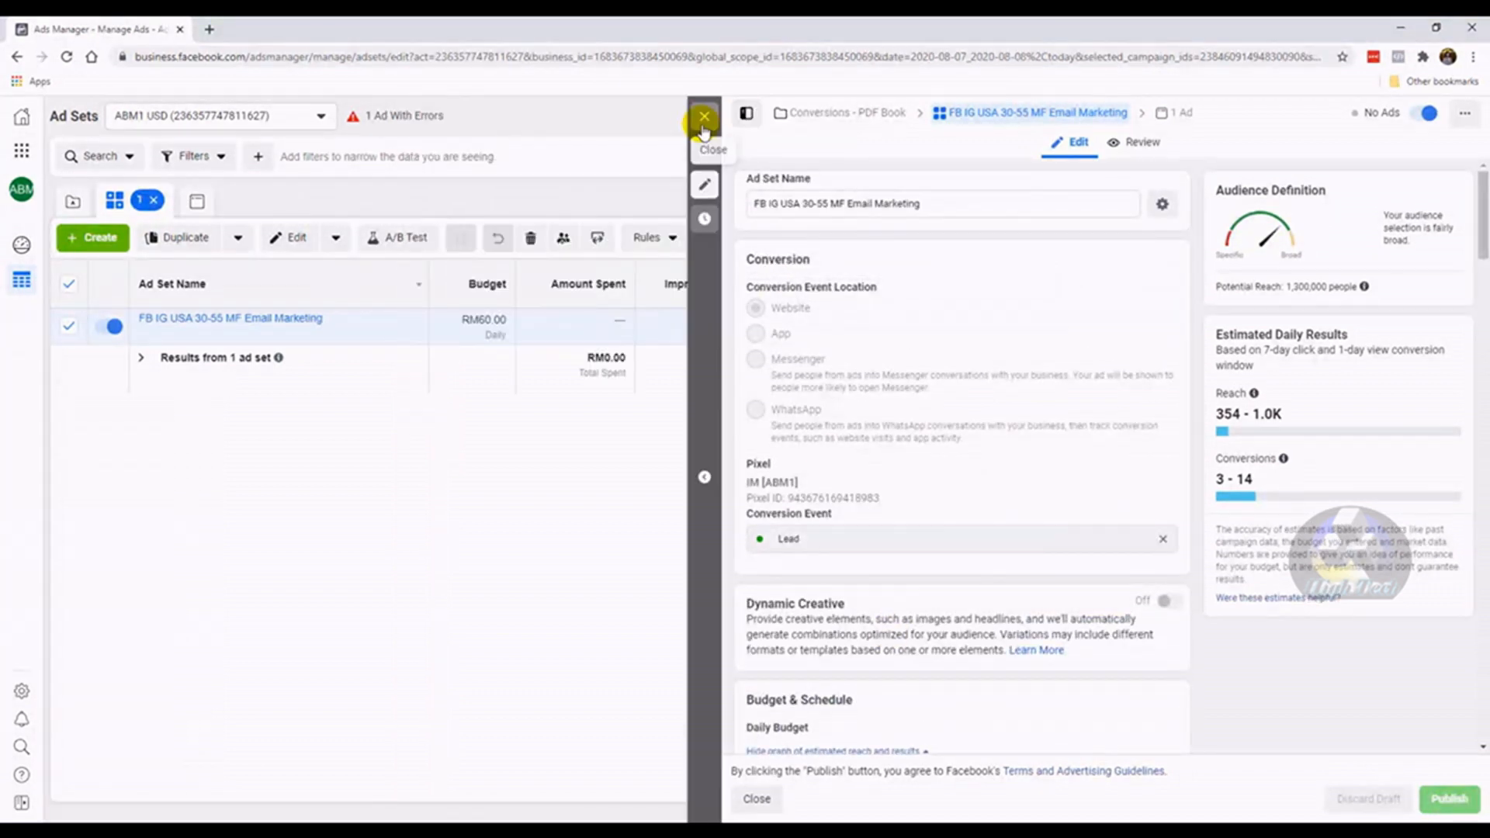
click(747, 114)
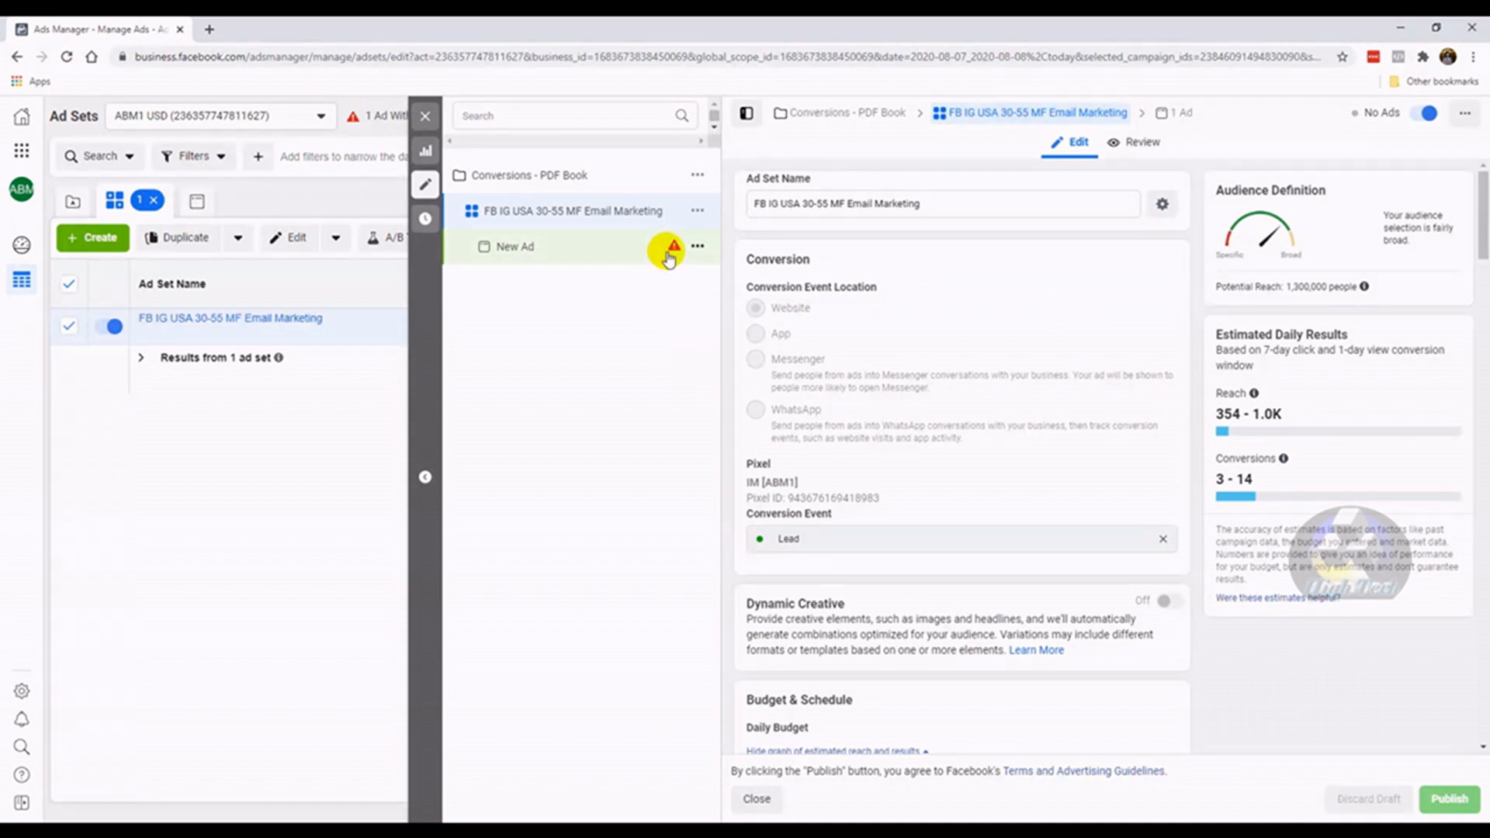
mouse_move(678, 248)
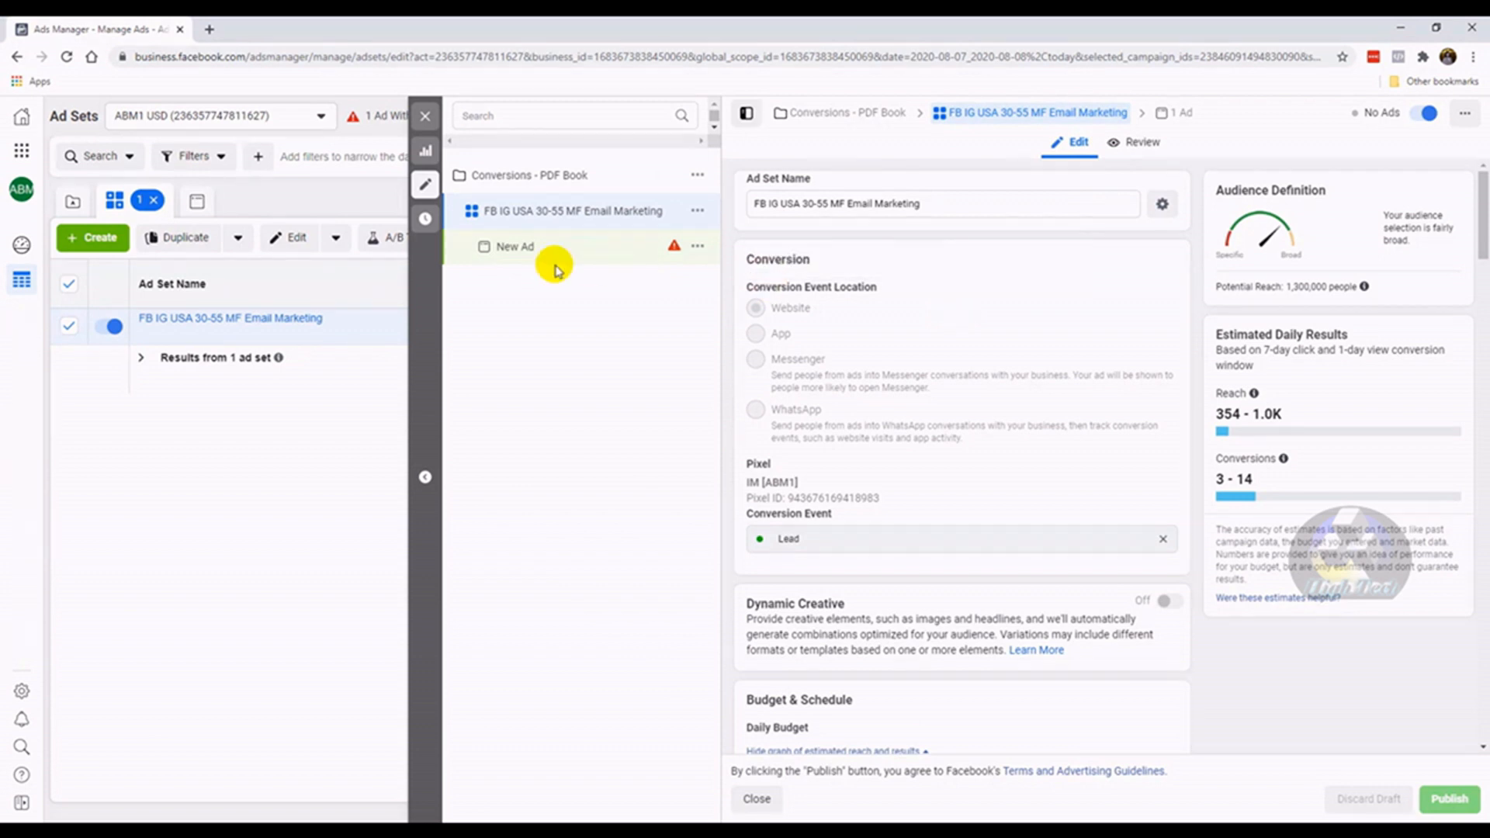
Leave the ad set editor and open New Ad in the email marketing ad set for editing
click(419, 120)
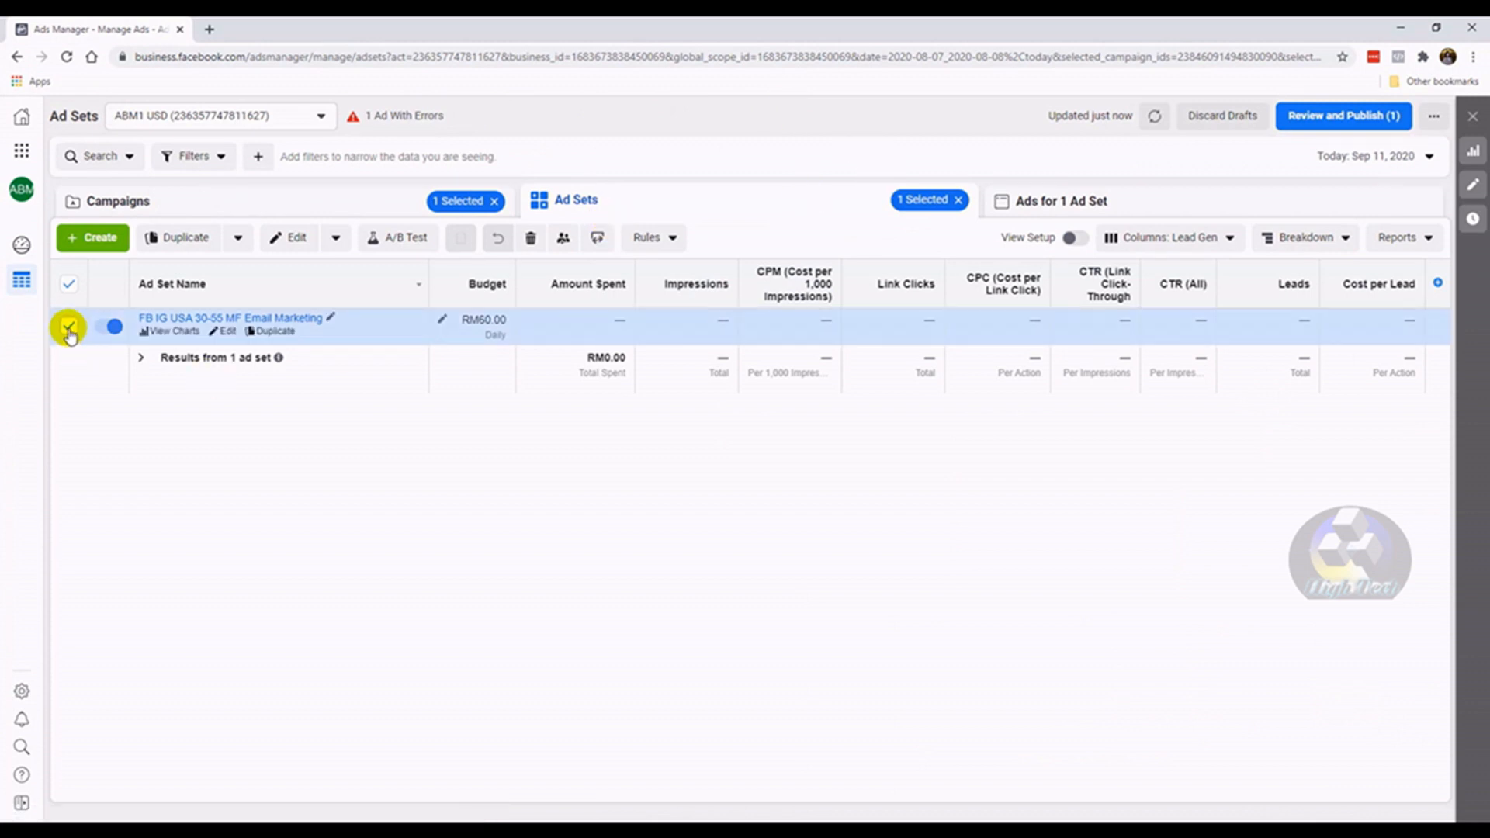
click(1071, 208)
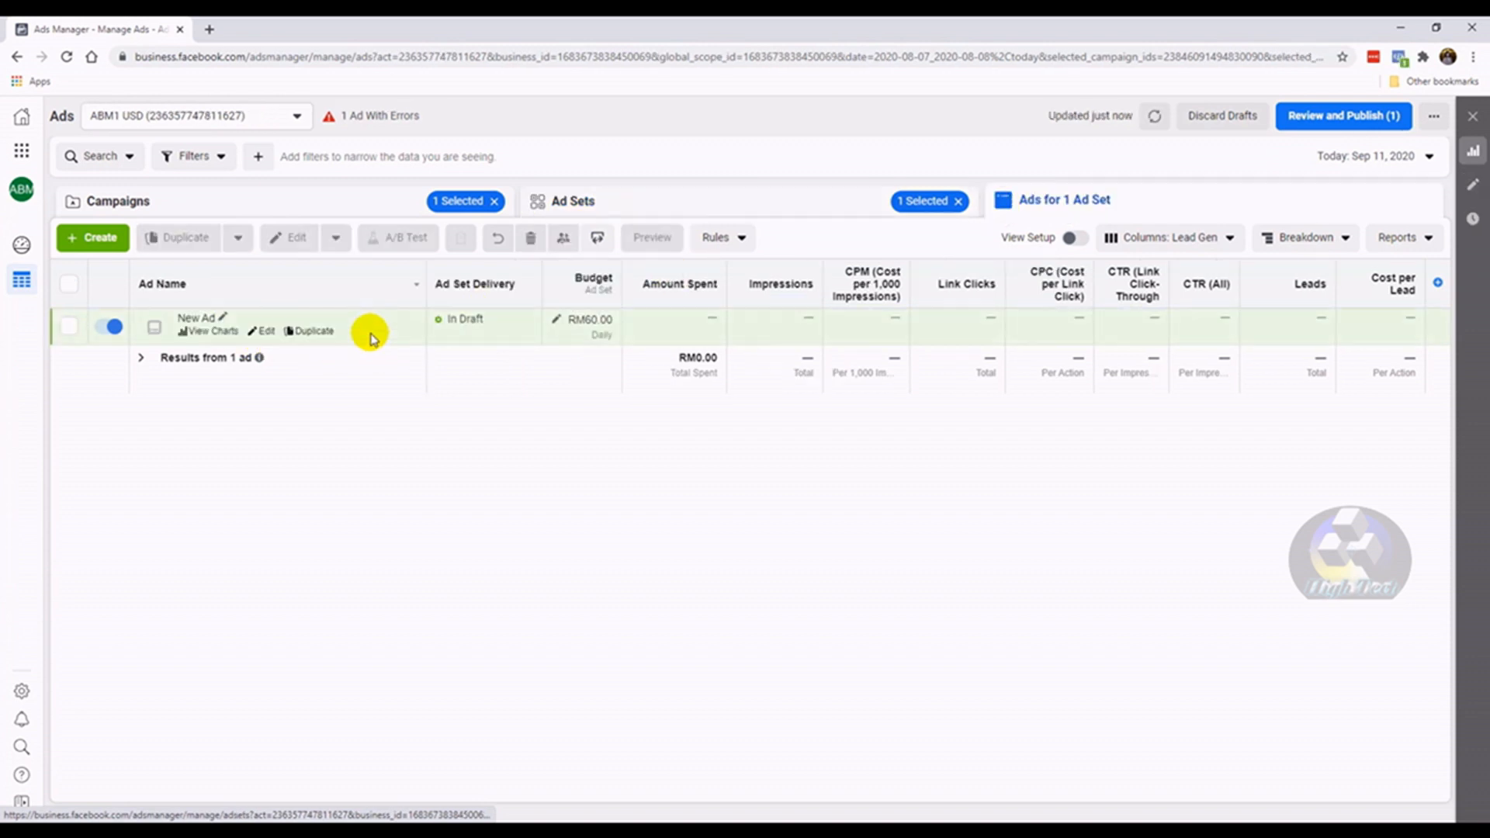
click(264, 334)
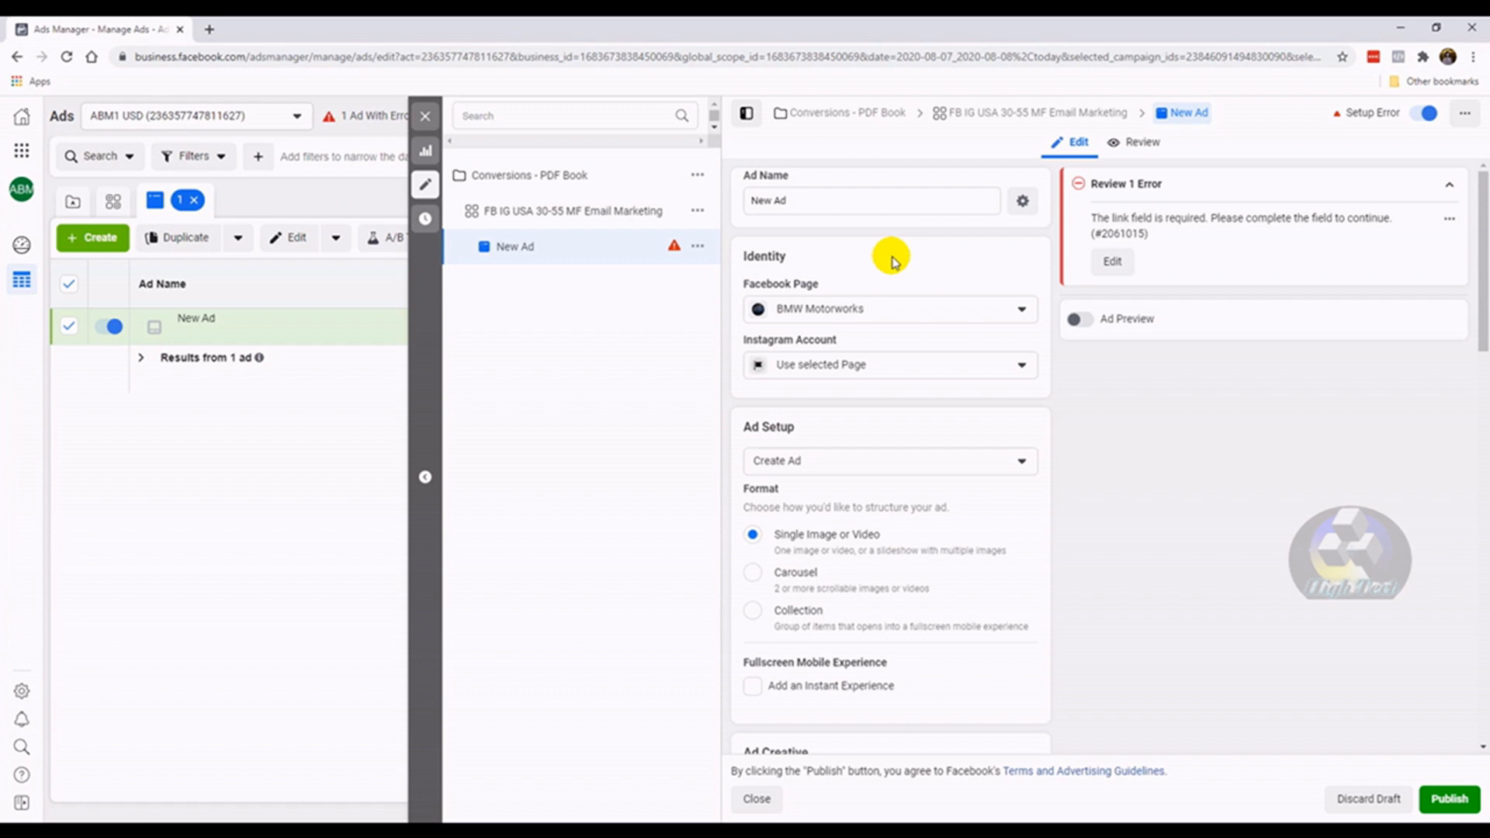
Rename the new ad as "Post 1"
triple_click(860, 211)
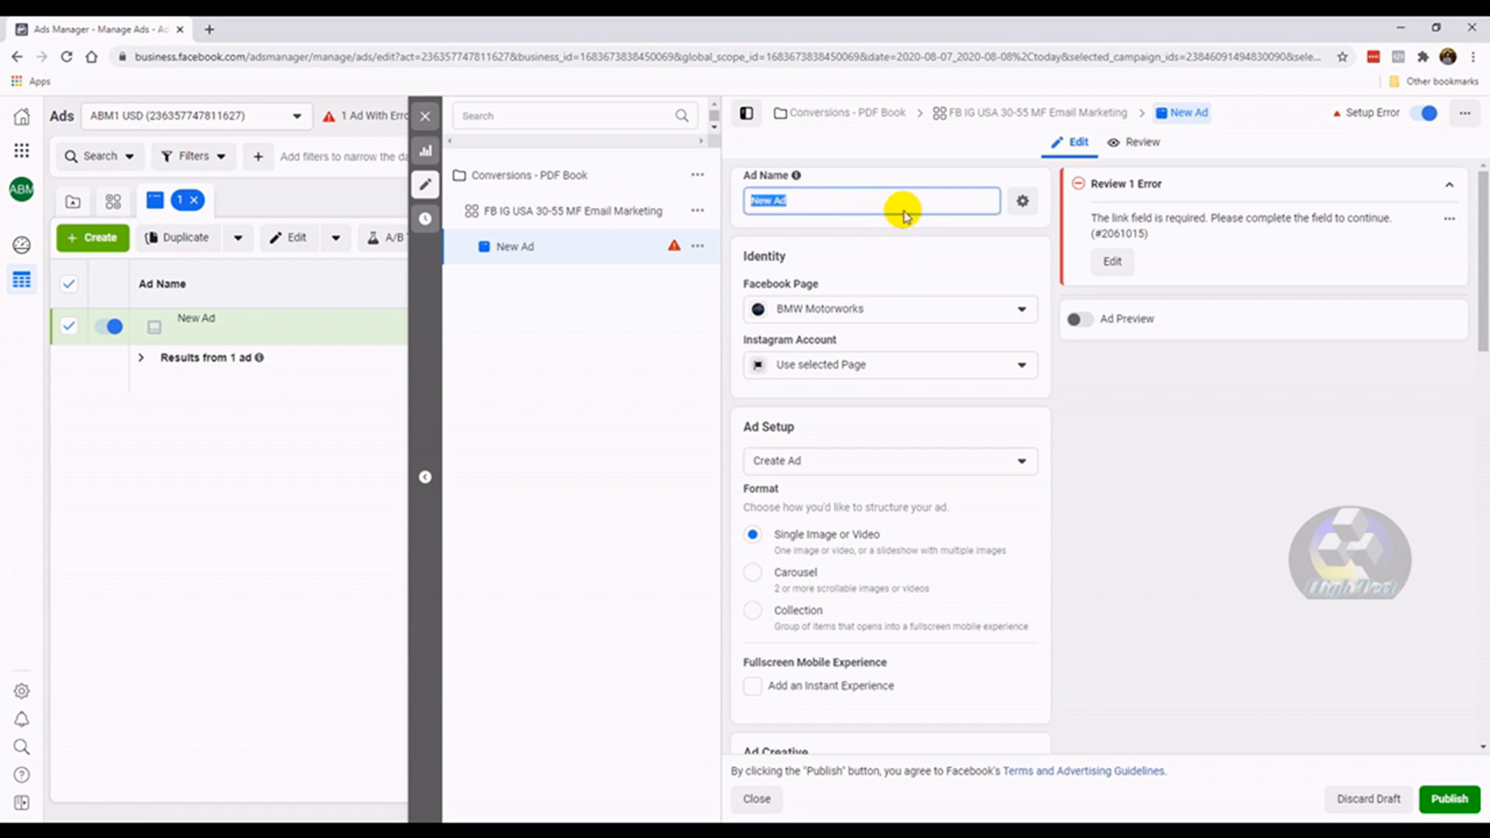
text(Post 1)
click(885, 268)
Check the ad's Facebook Page and the available Instagram Account choices without changing either
click(800, 308)
click(841, 289)
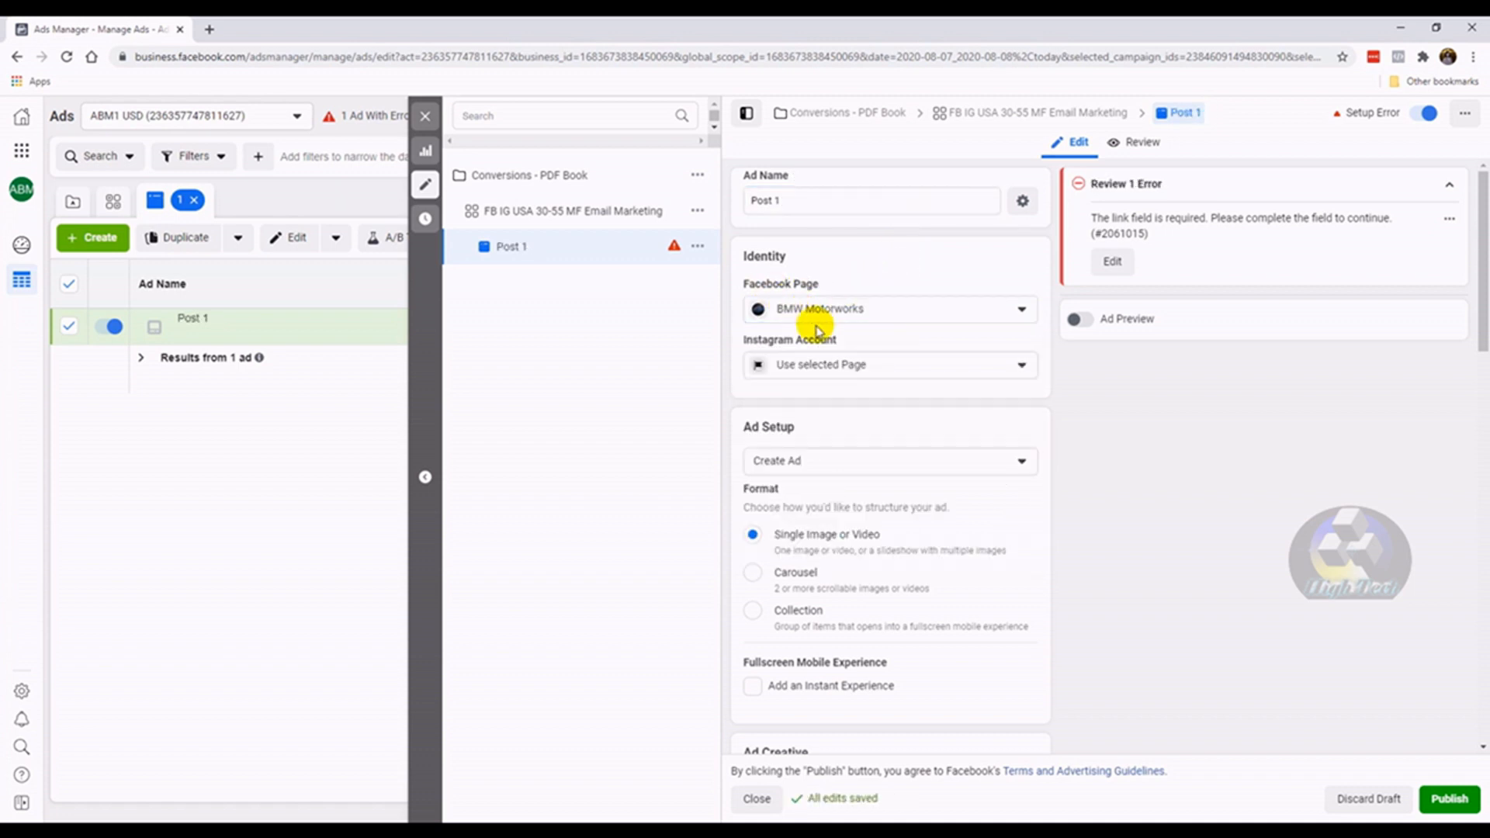
click(836, 368)
click(839, 370)
click(839, 371)
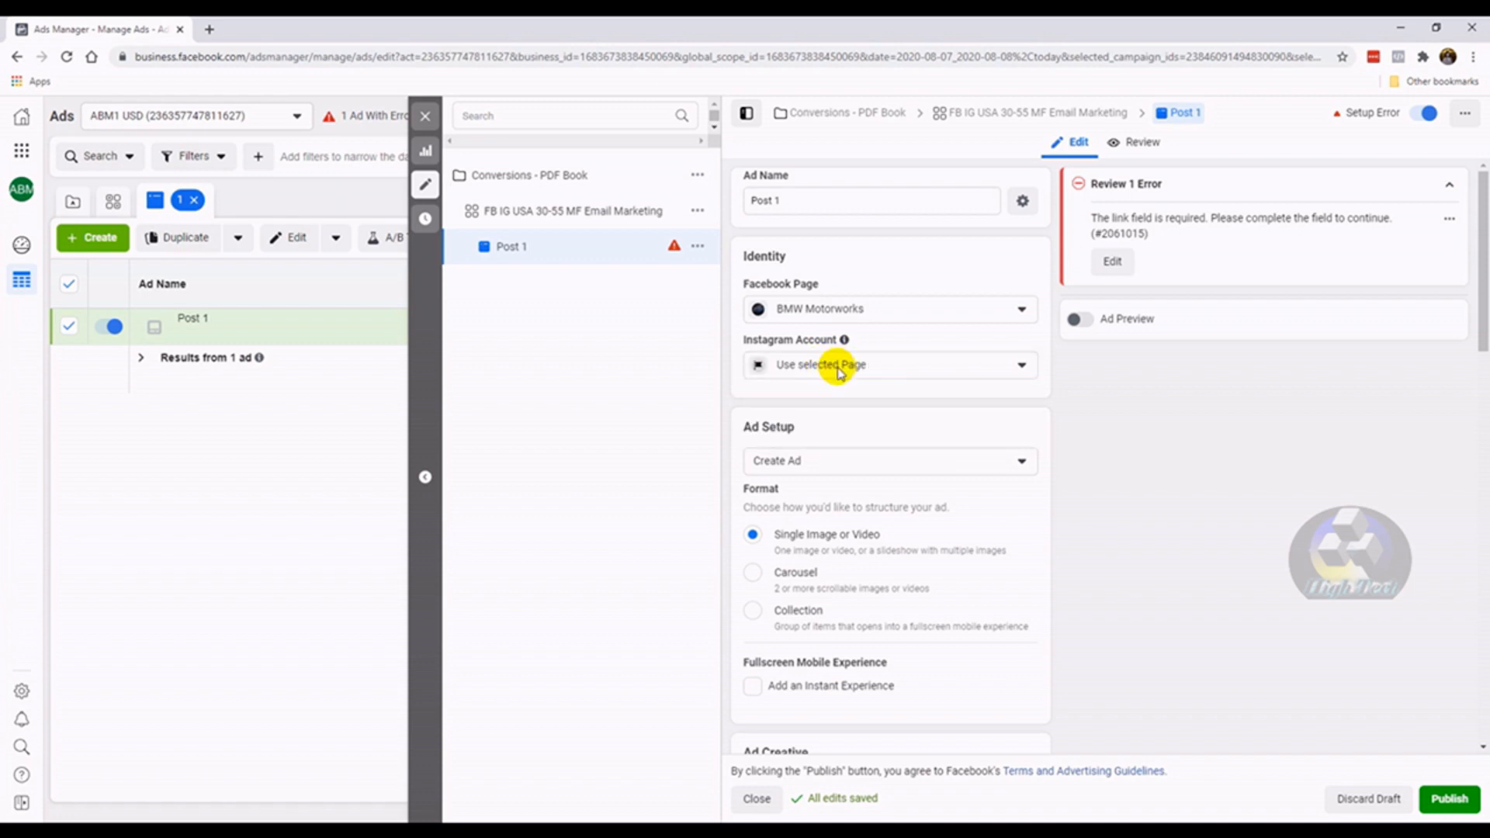
click(840, 371)
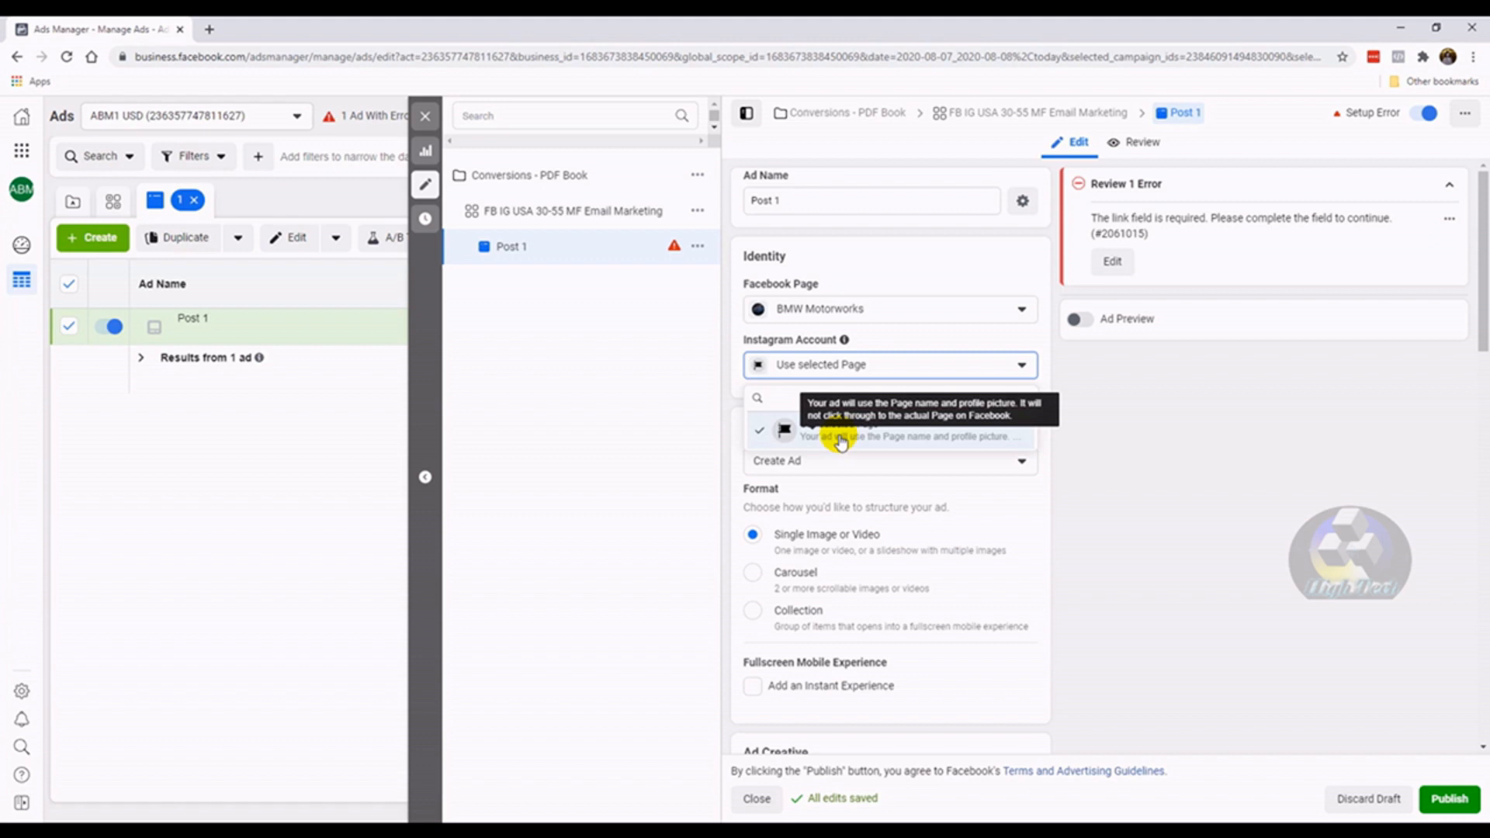
click(926, 346)
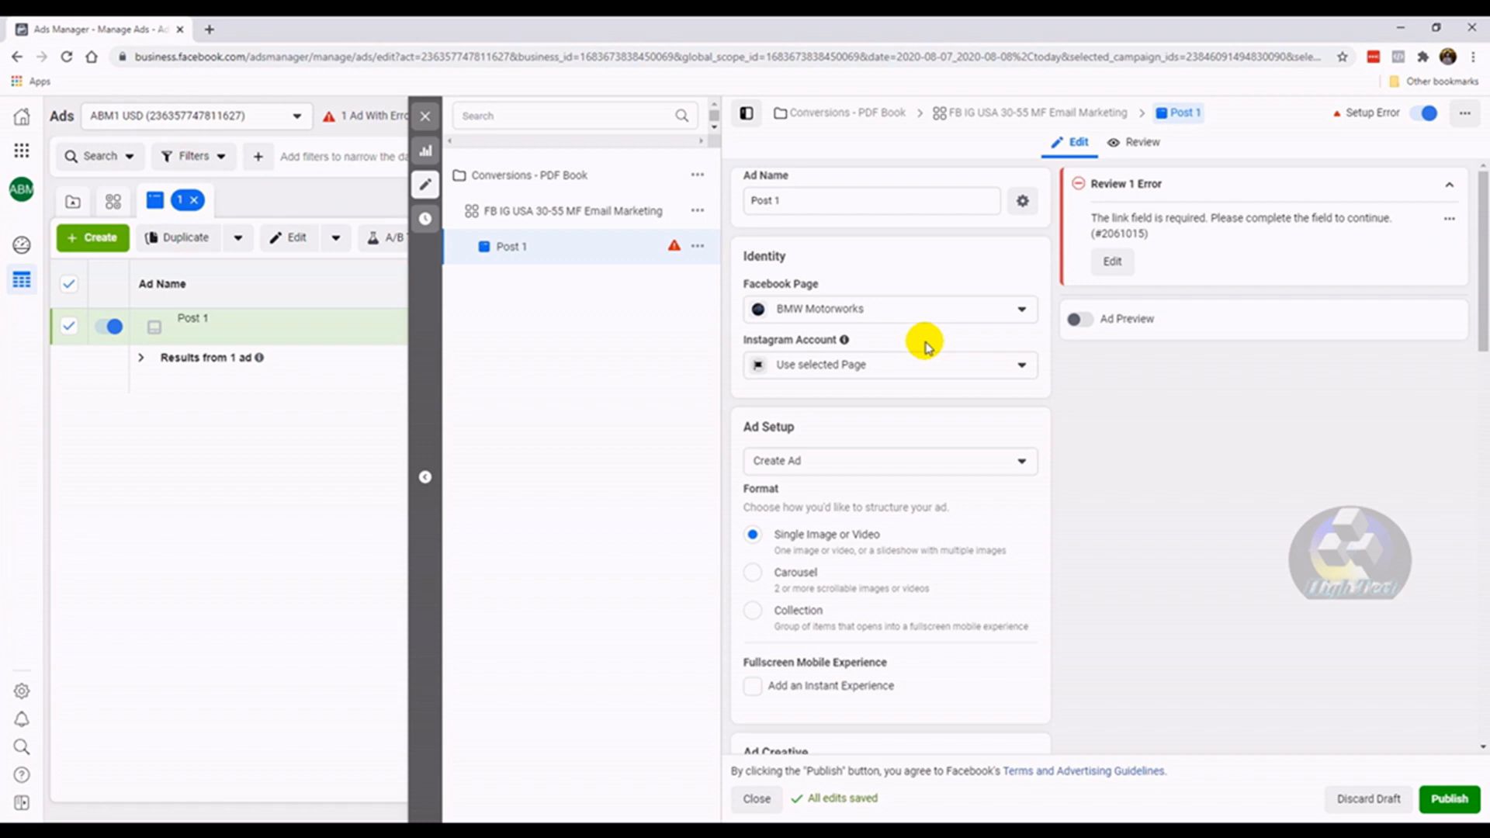
Review the ad's format options and try adding an Instant Experience, turning it off again
scroll(873, 460, down, 1)
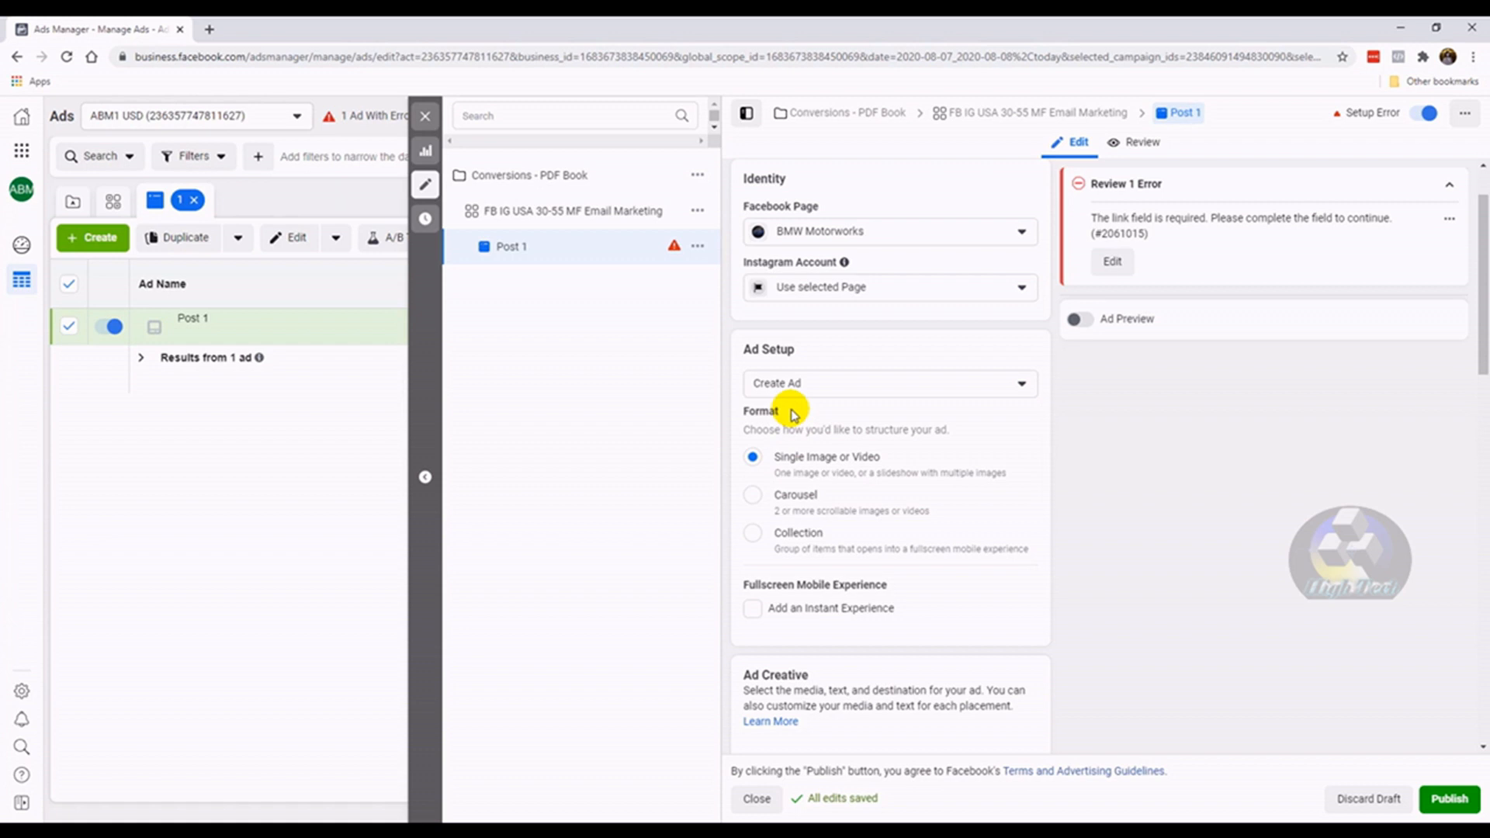
scroll(794, 415, down, 1)
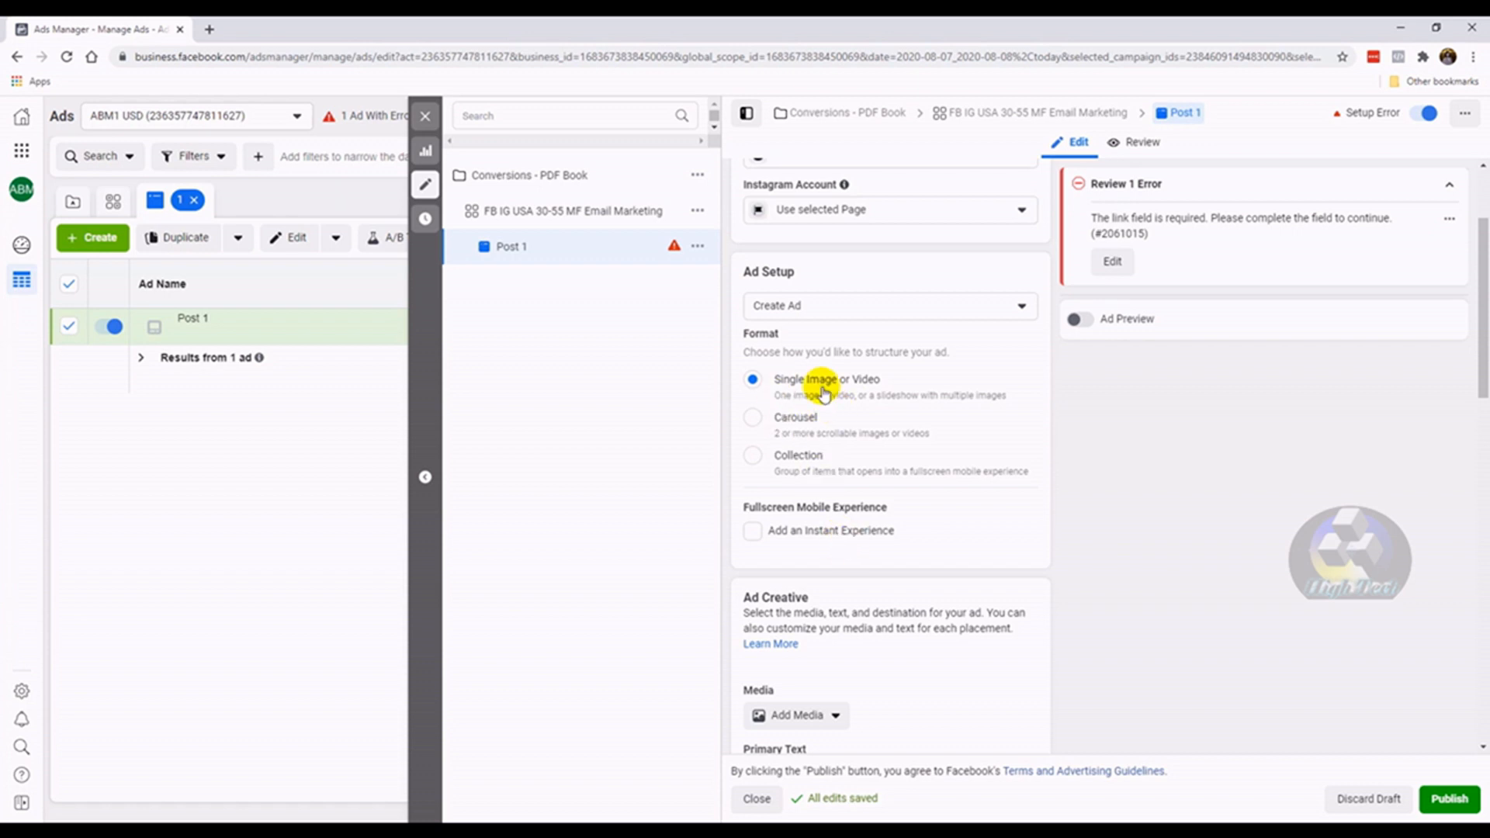
scroll(845, 528, down, 1)
scroll(839, 526, down, 2)
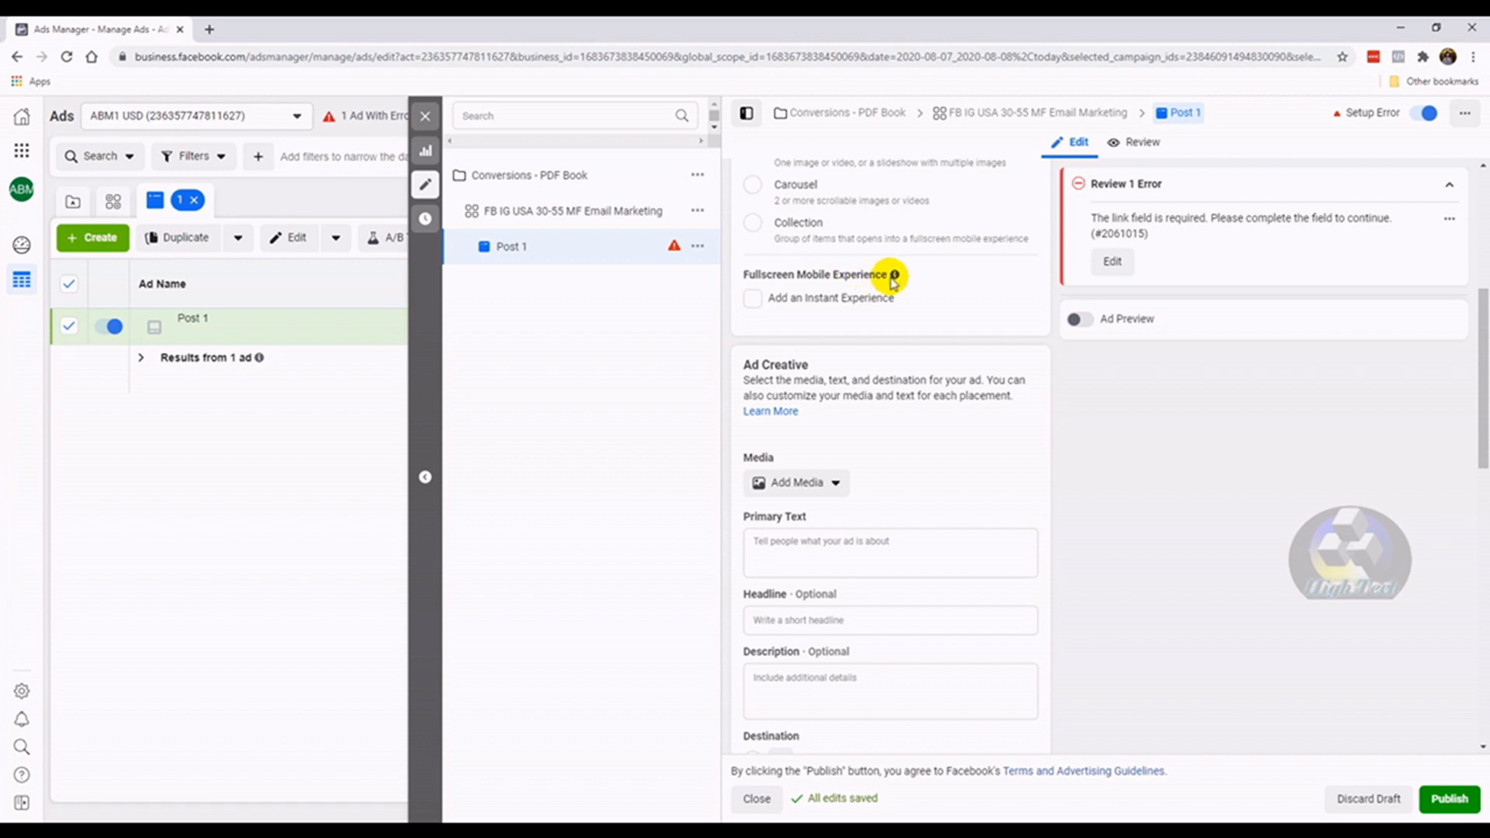
mouse_move(897, 278)
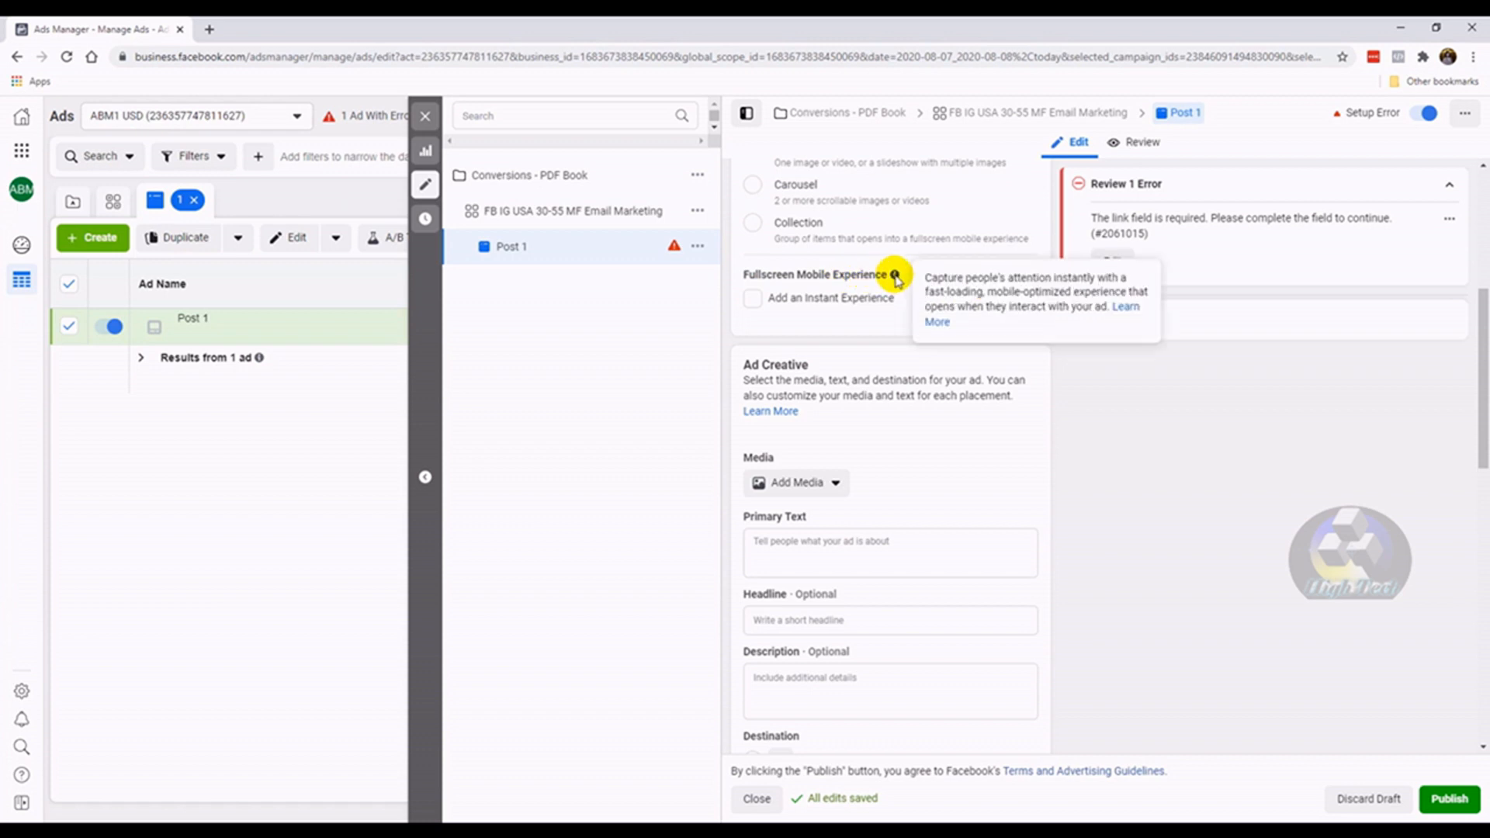
click(752, 298)
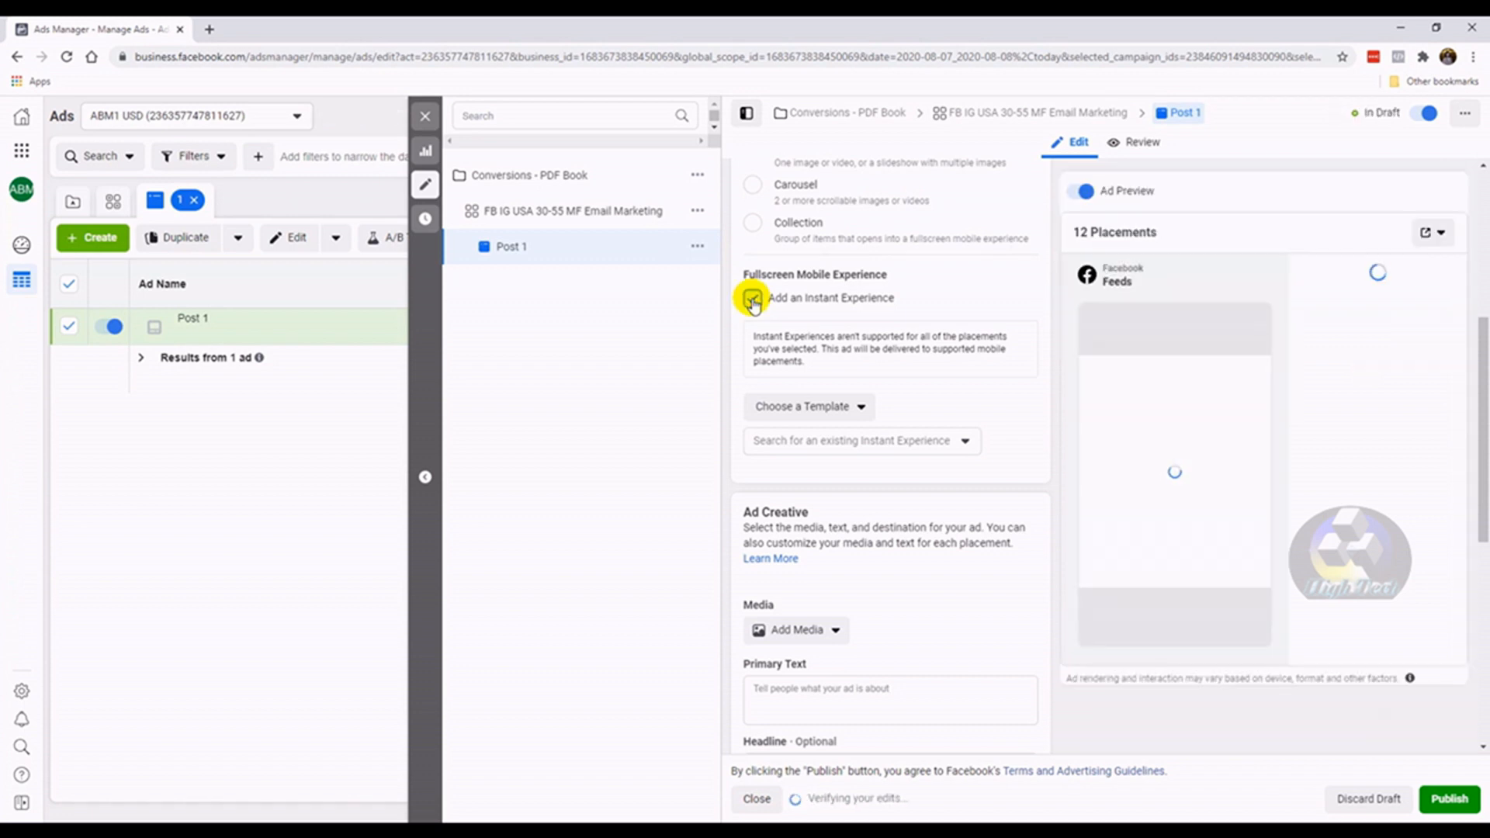
click(752, 298)
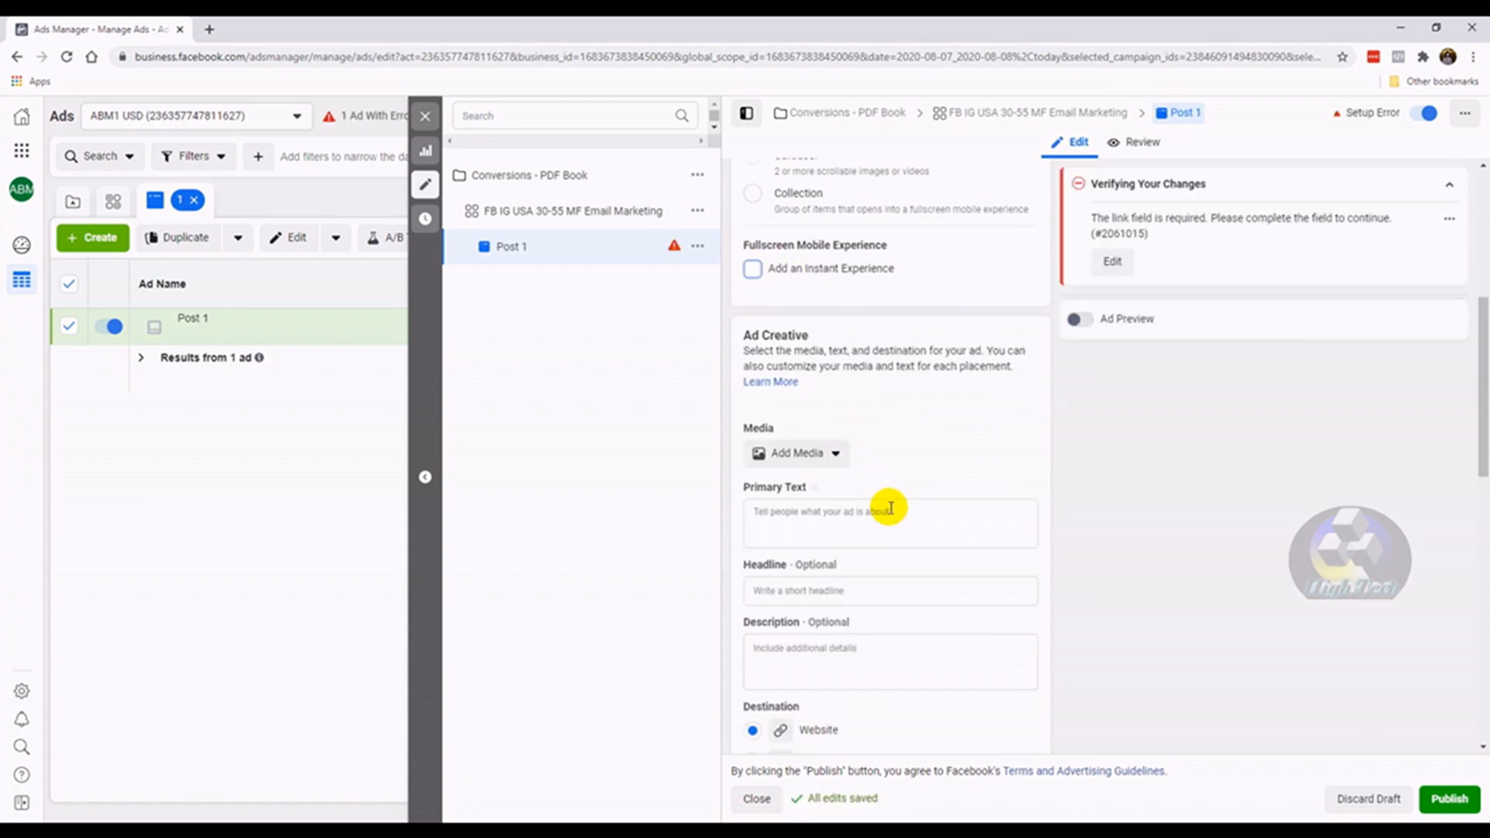
Start adding an image to the ad creative and search the free stock photos for "social media"
scroll(785, 299, down, 3)
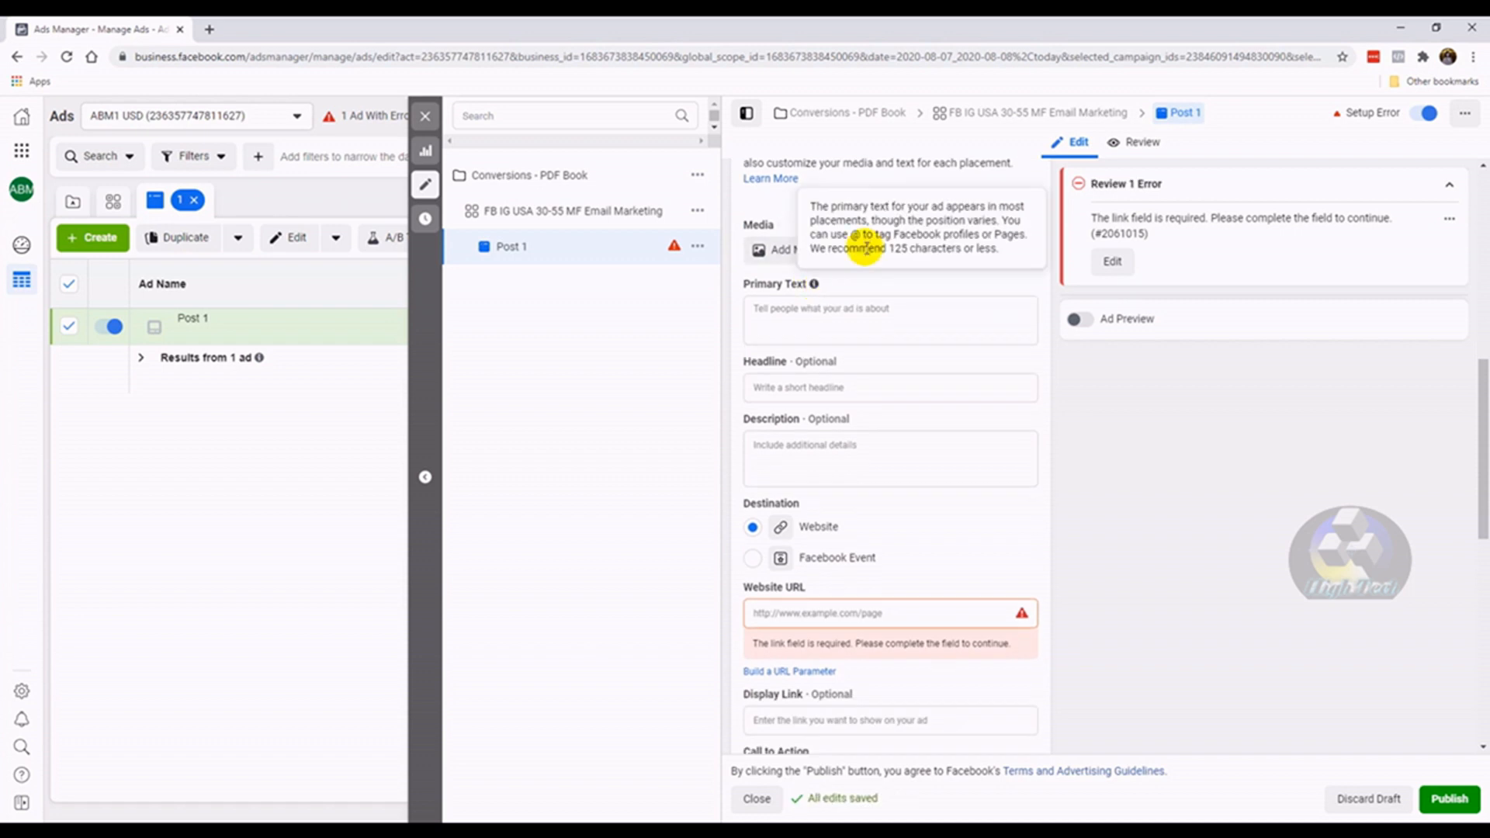
scroll(828, 329, up, 1)
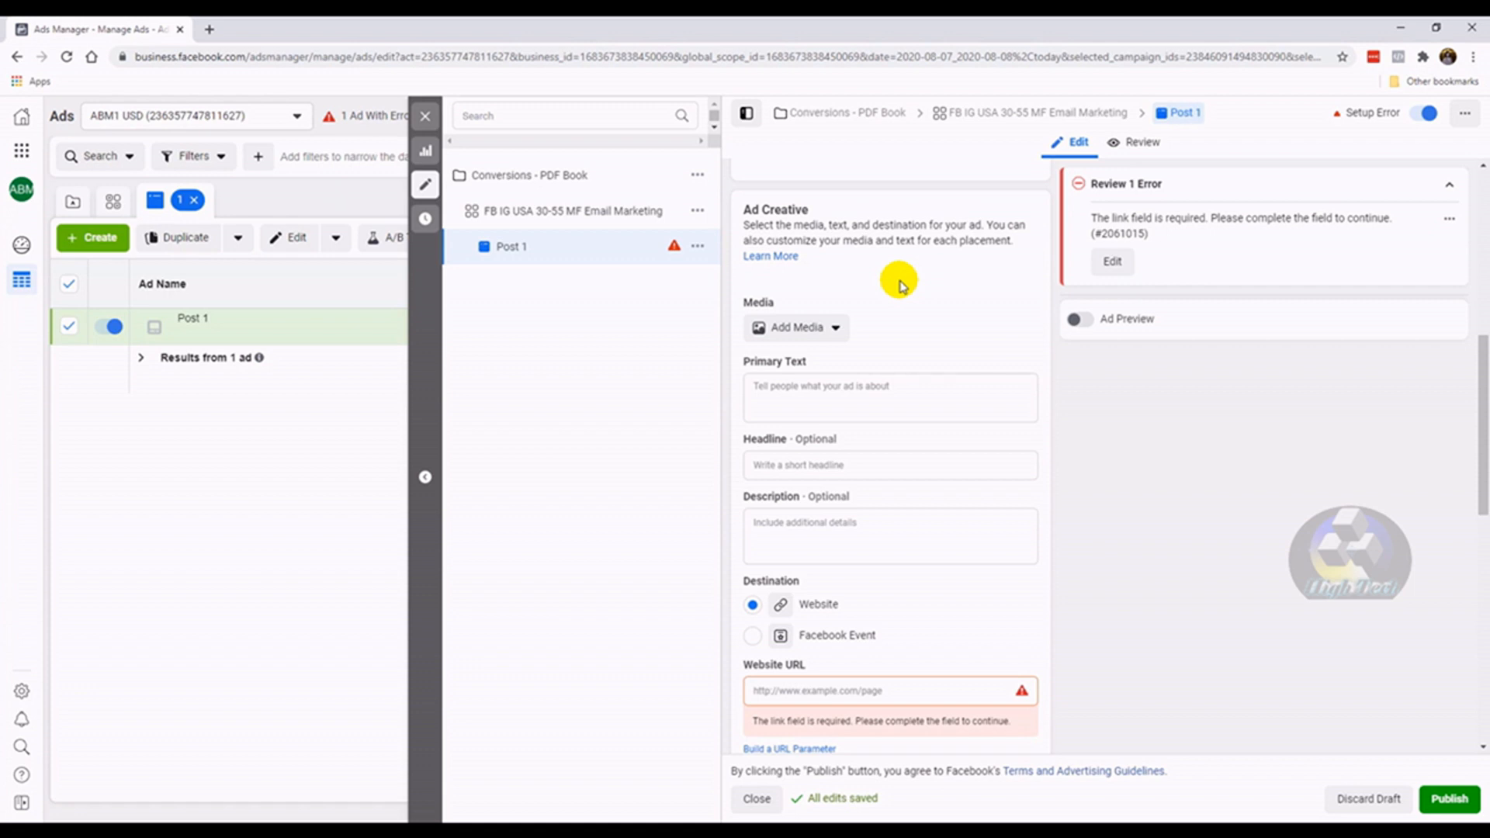
click(811, 387)
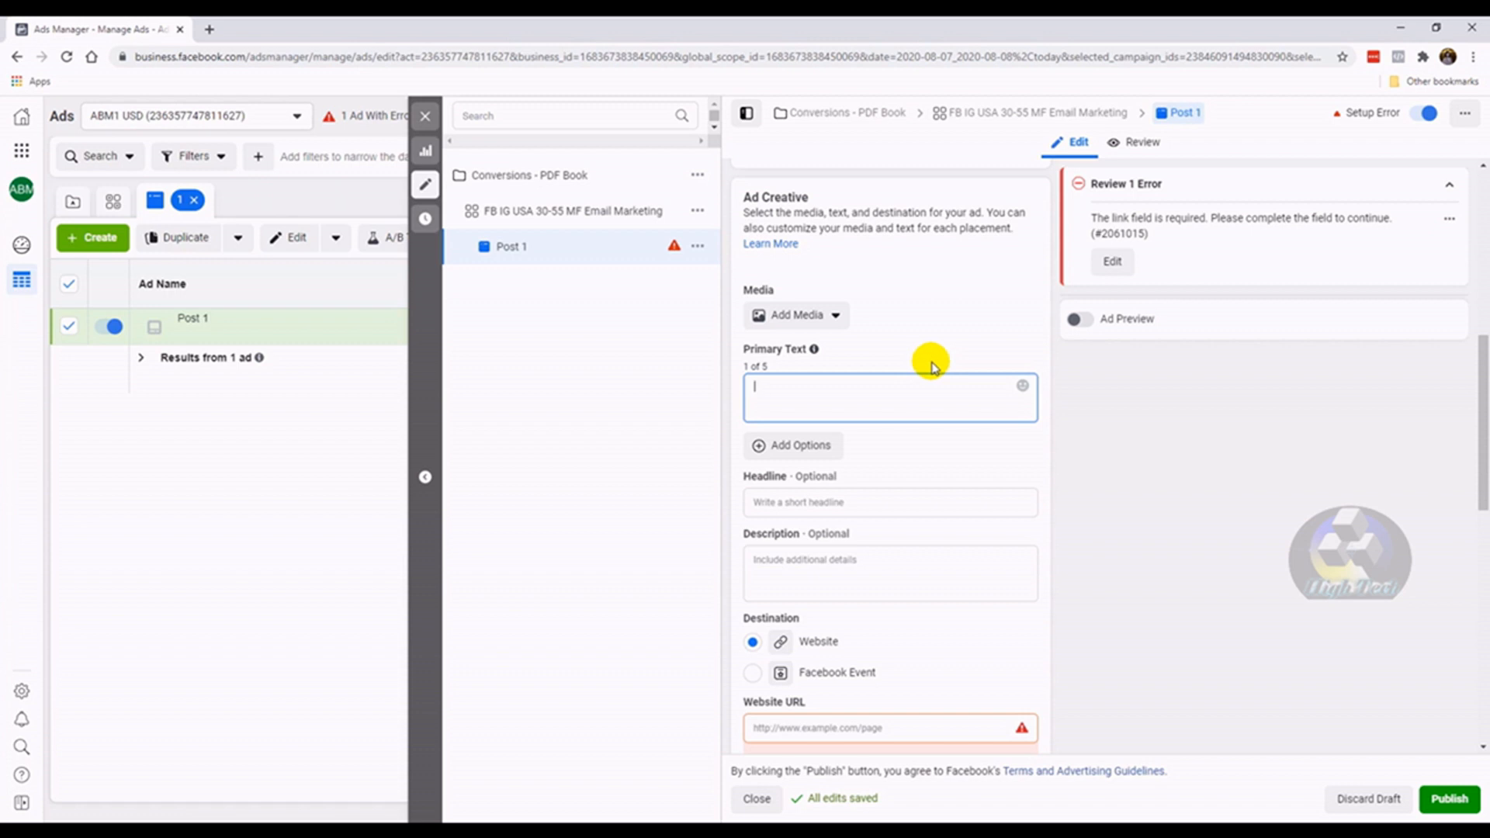
click(807, 319)
click(807, 318)
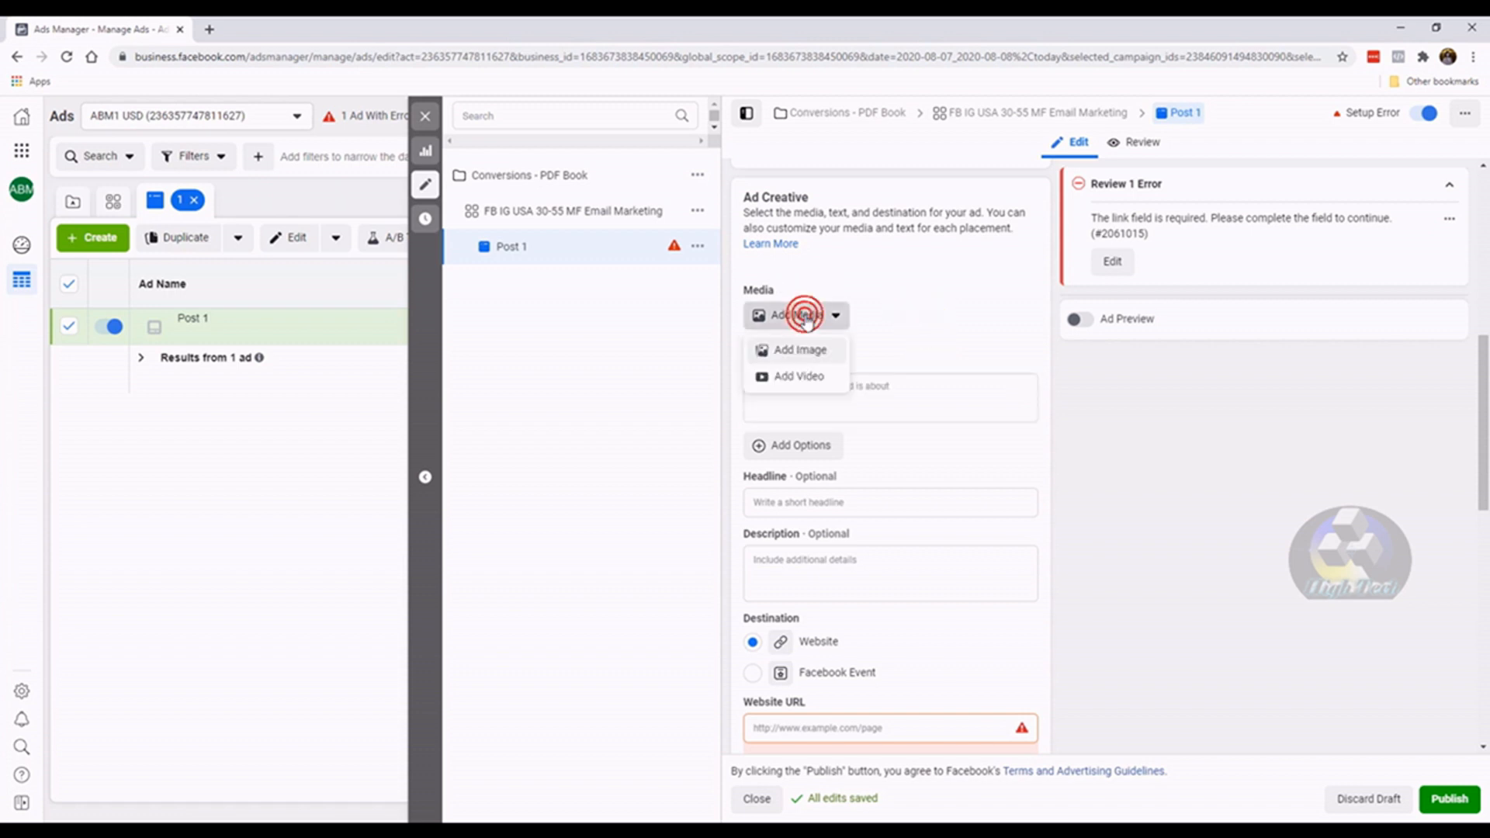
click(802, 354)
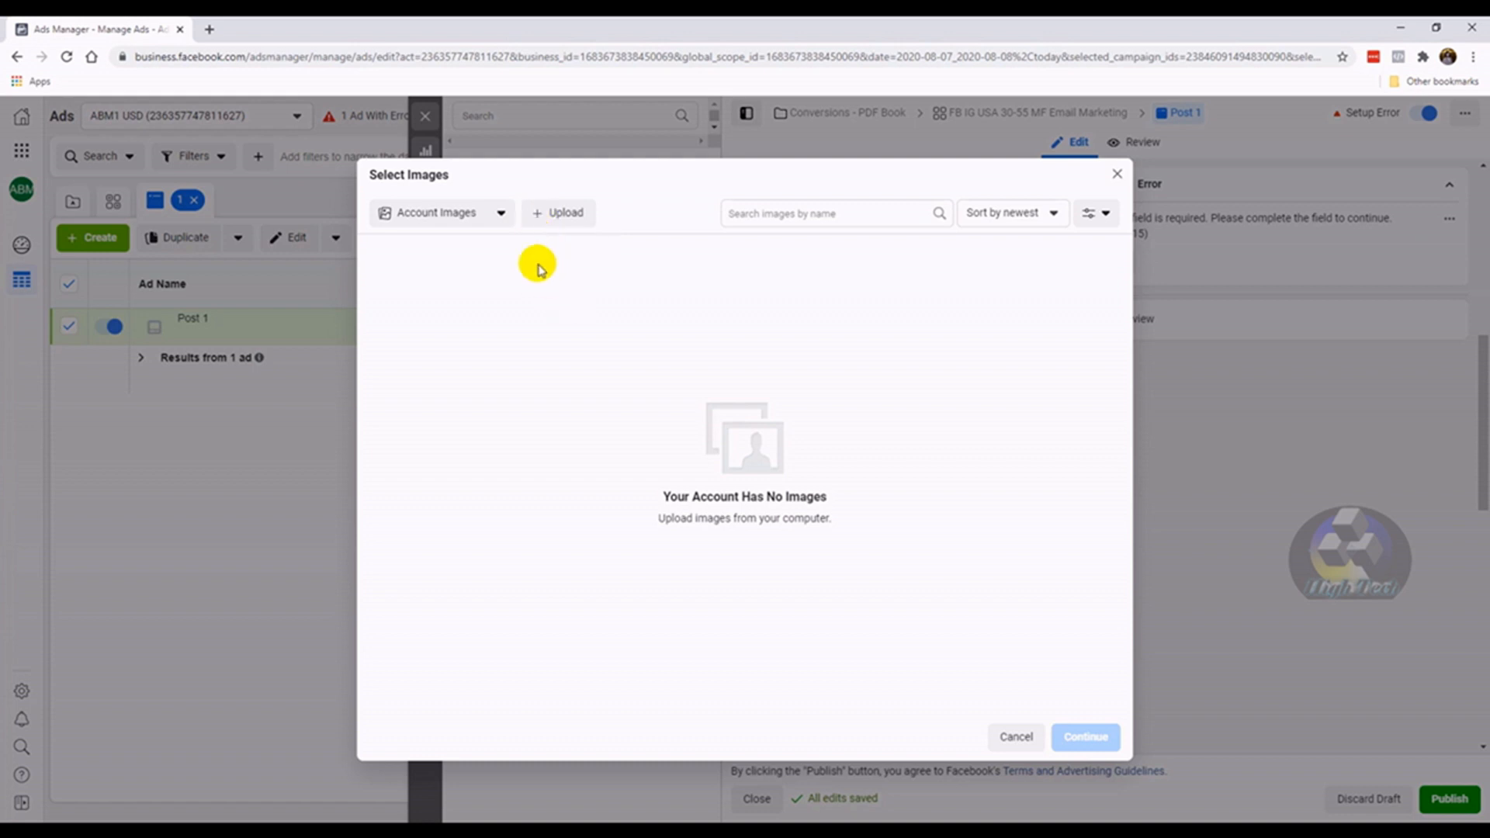
click(452, 219)
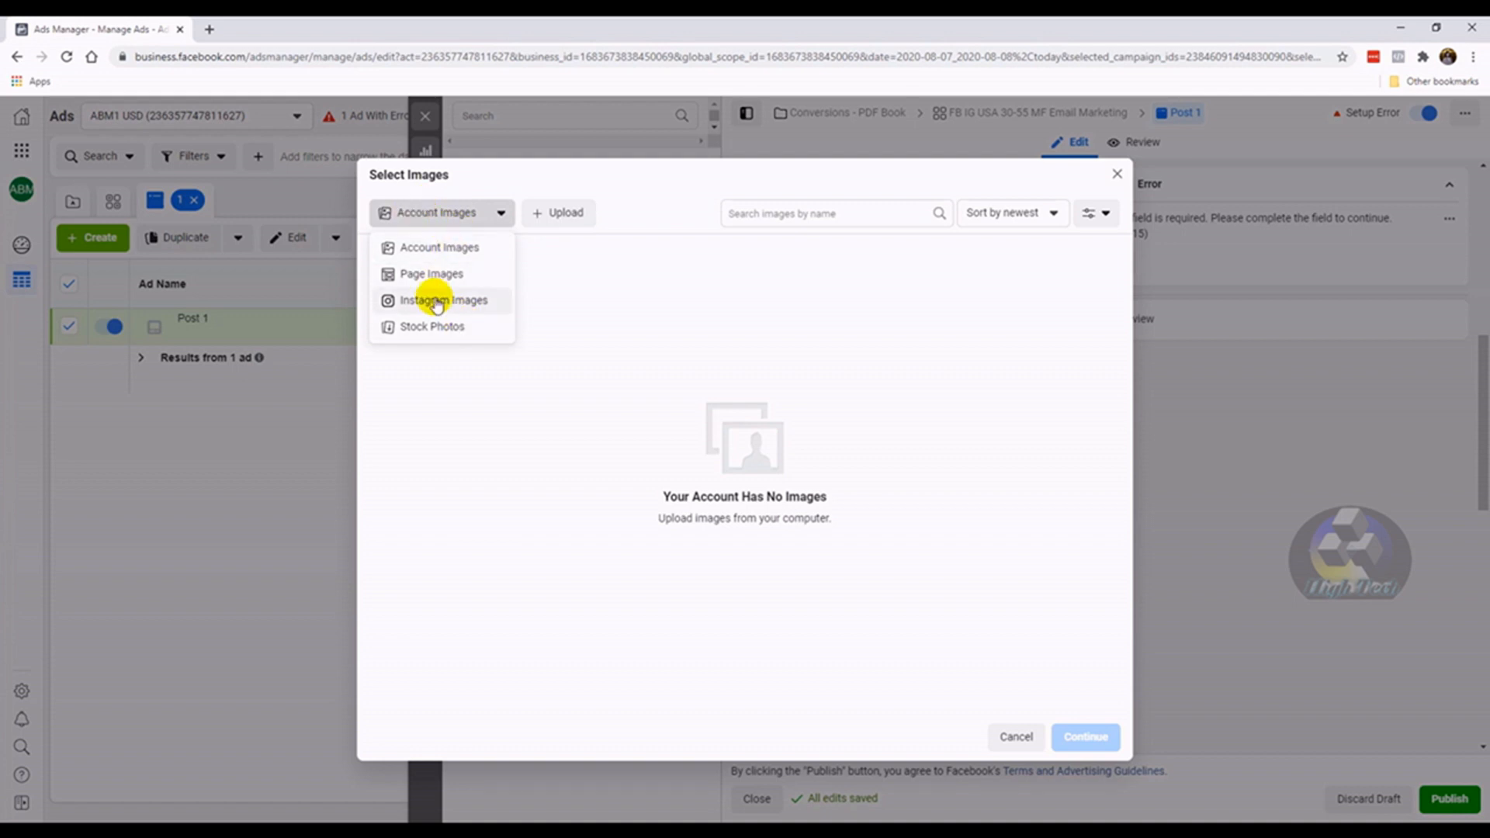
click(436, 325)
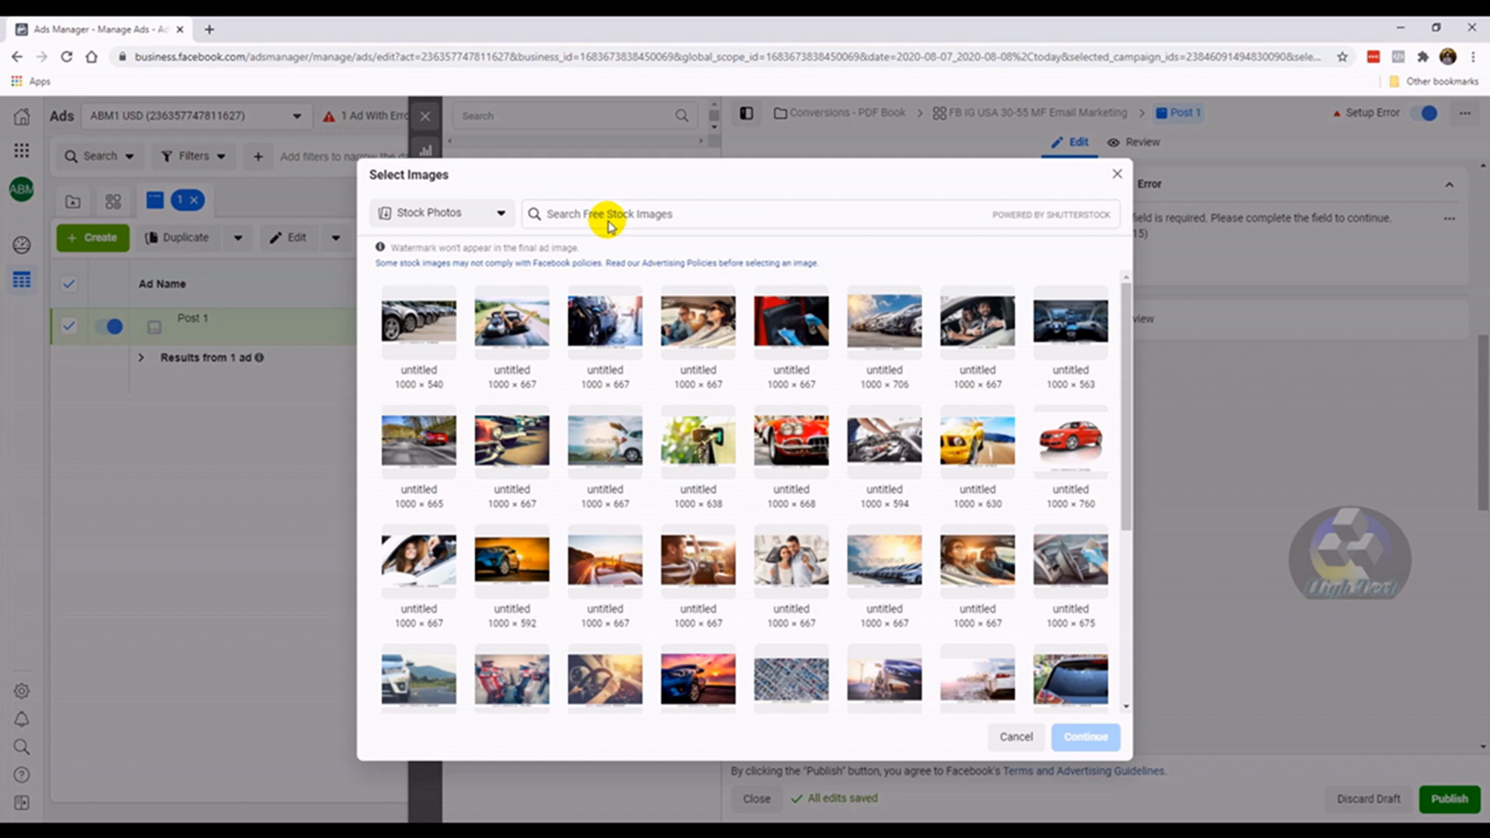
click(652, 215)
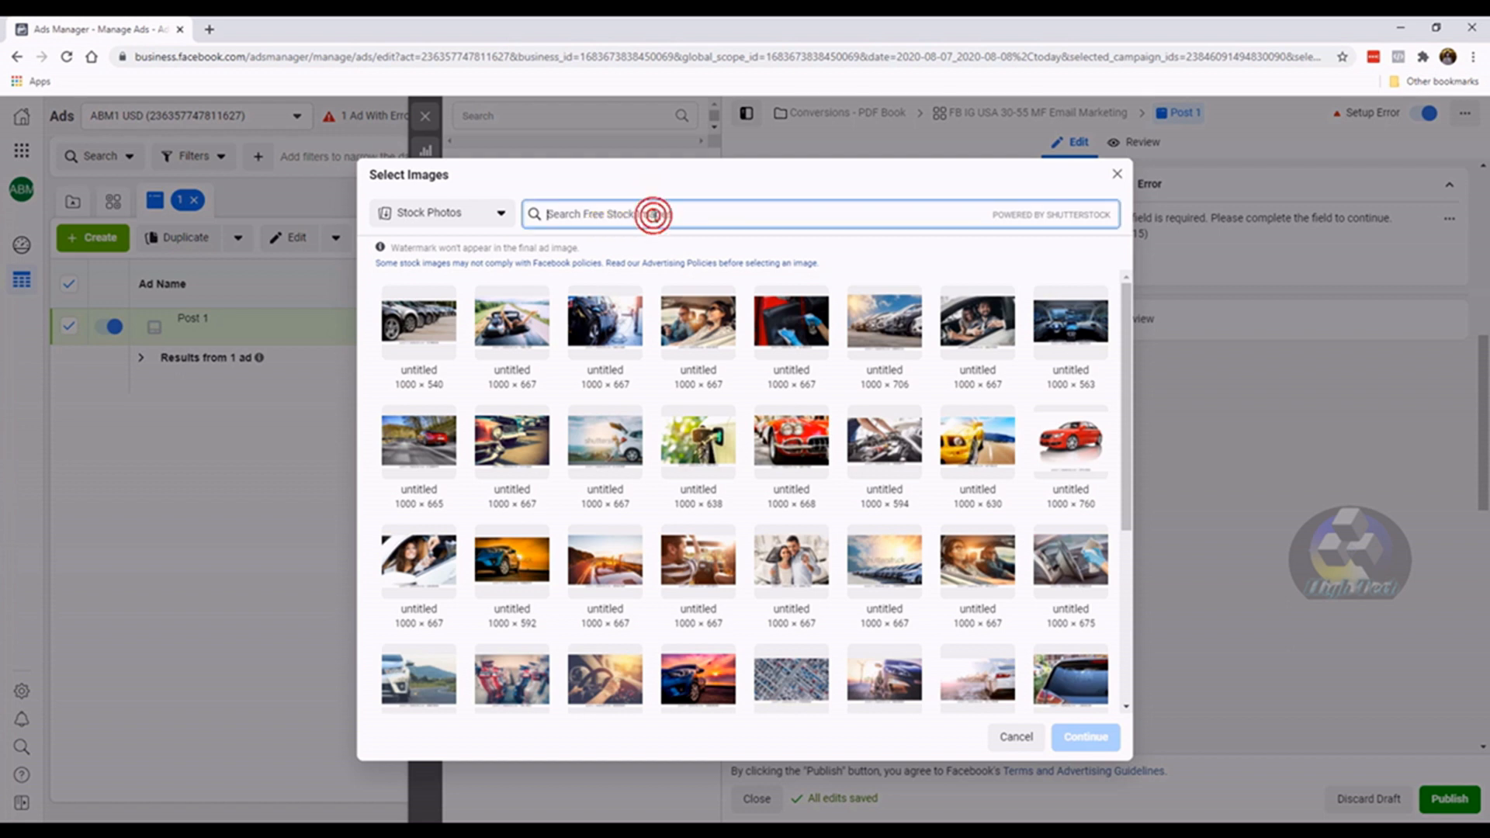
text(social media)
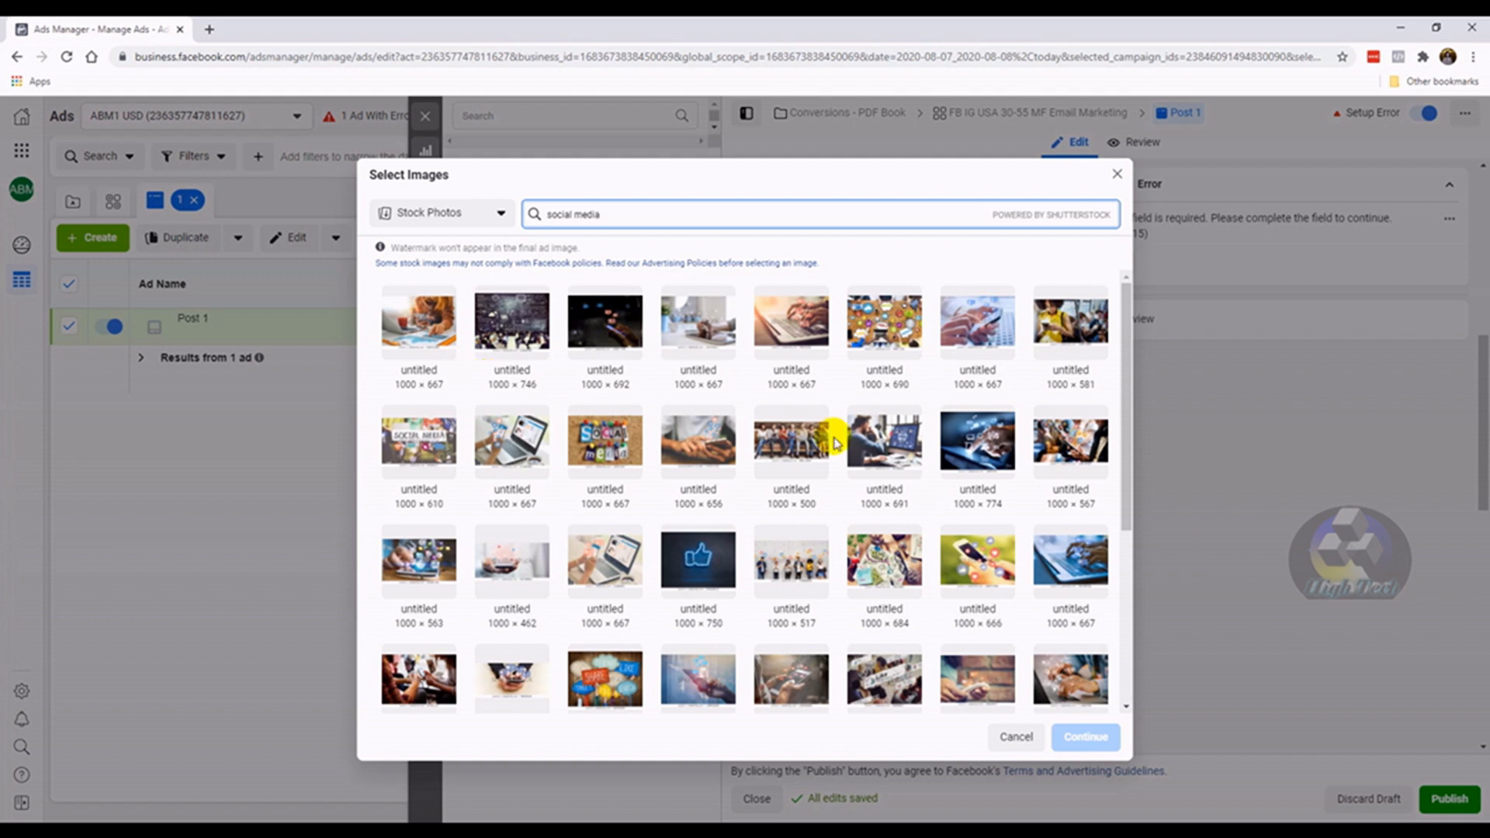
Use the 1000 × 610 stock photo with the "SOCIAL MEDIA" lettering as the ad's image
click(880, 450)
click(882, 451)
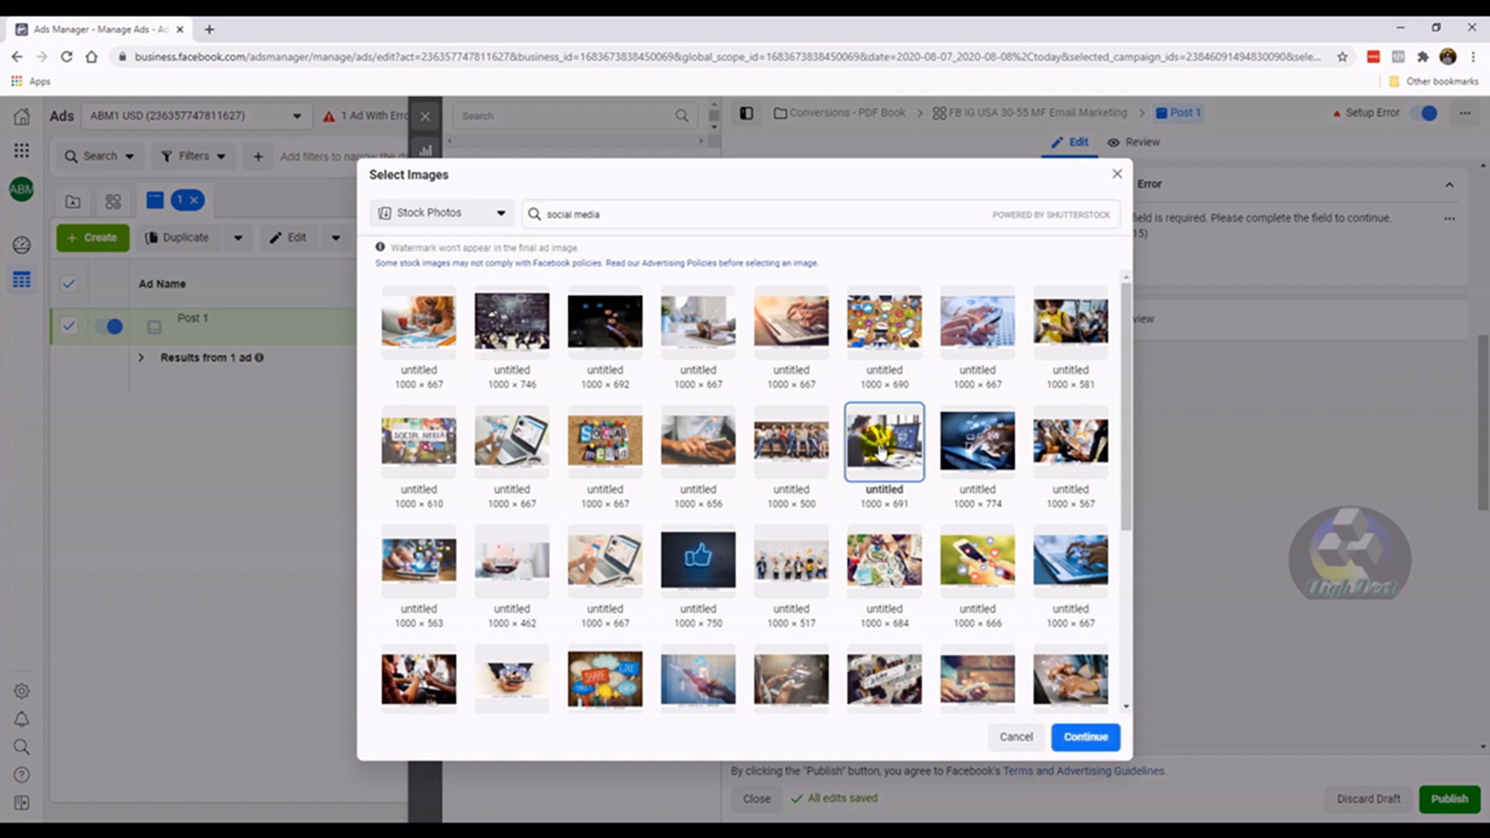
triple_click(626, 214)
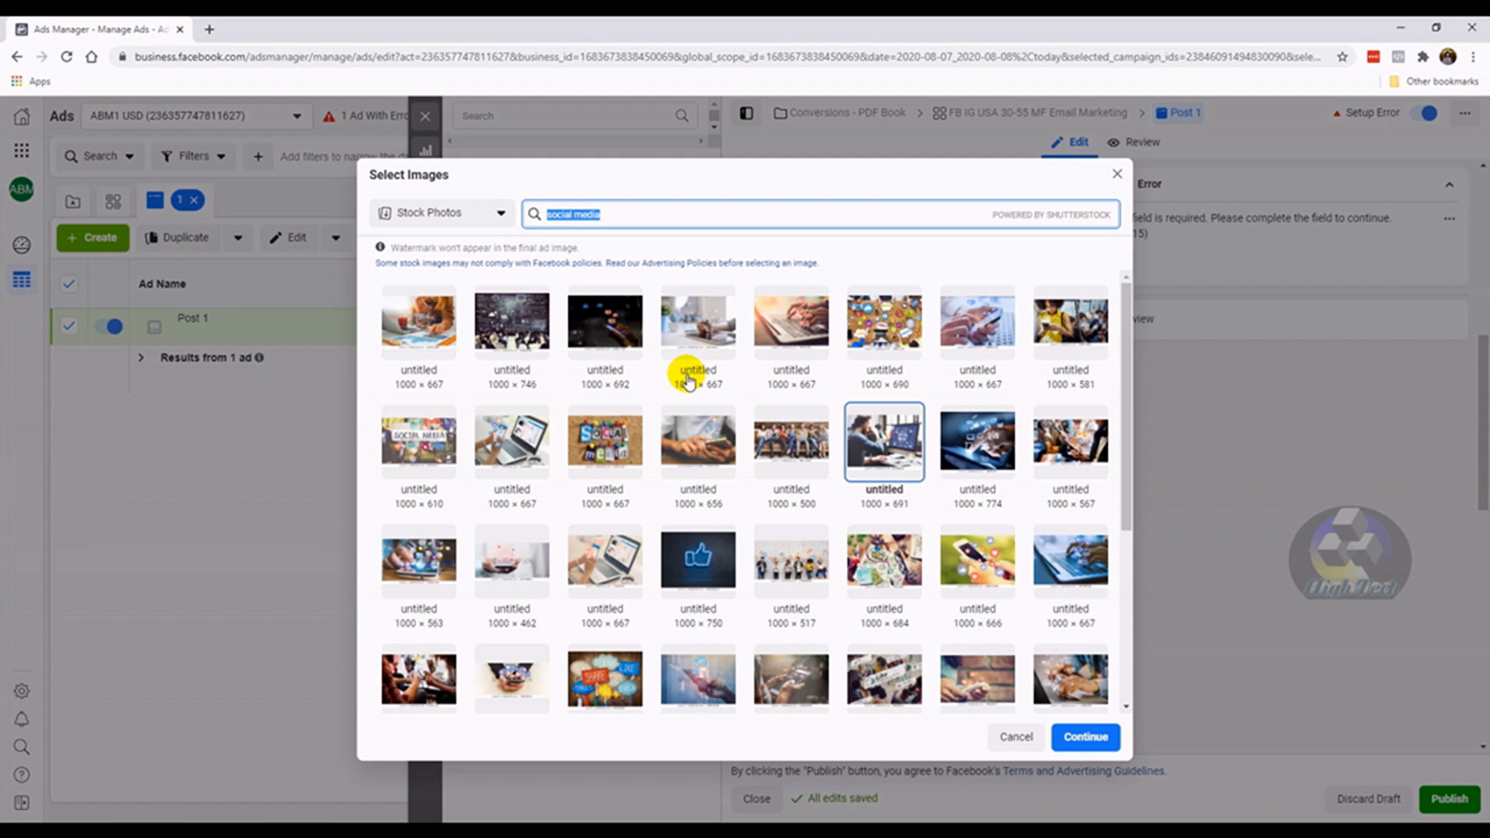
click(402, 439)
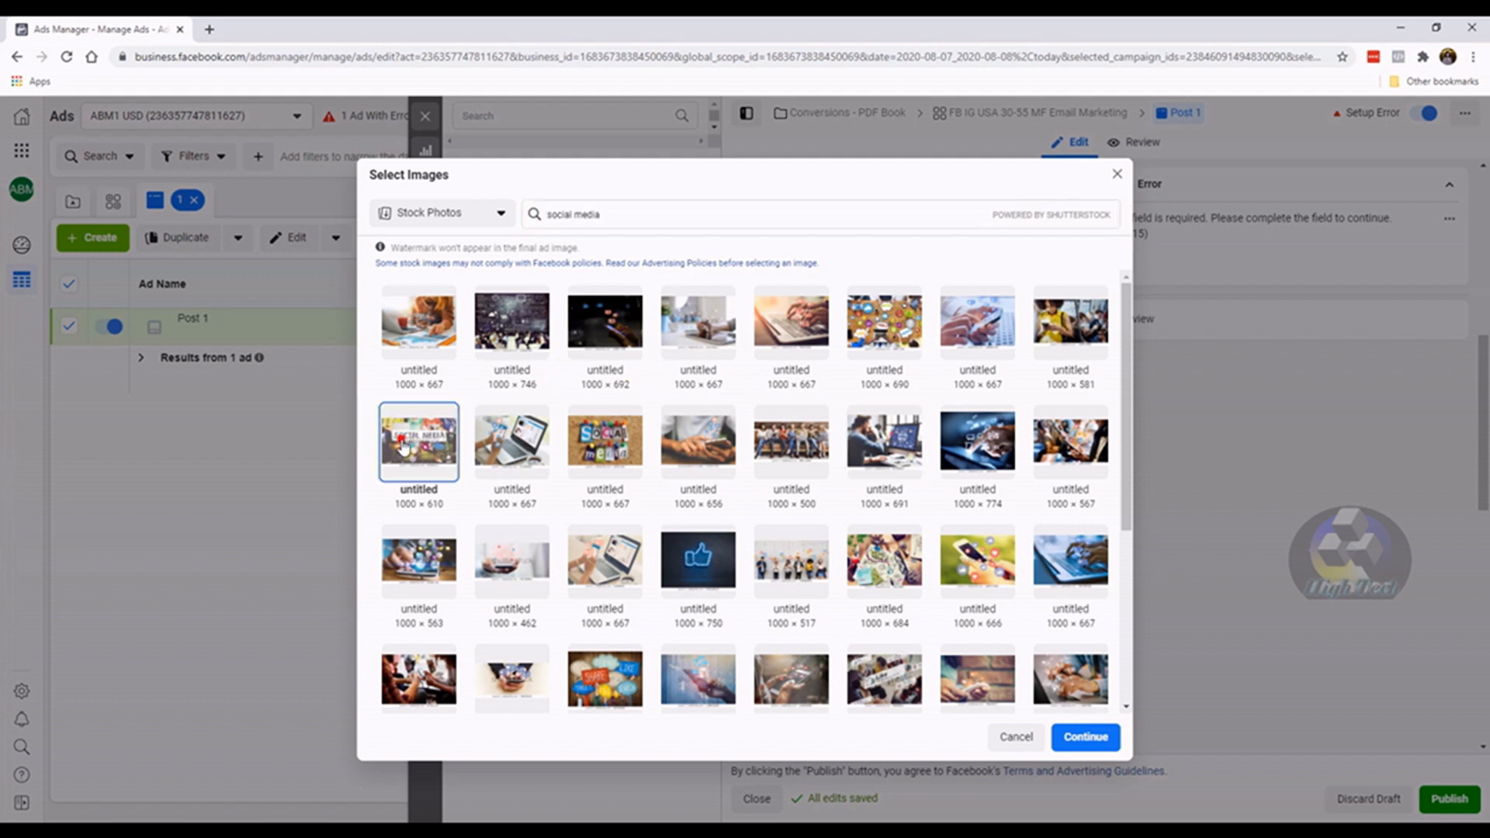
click(1070, 738)
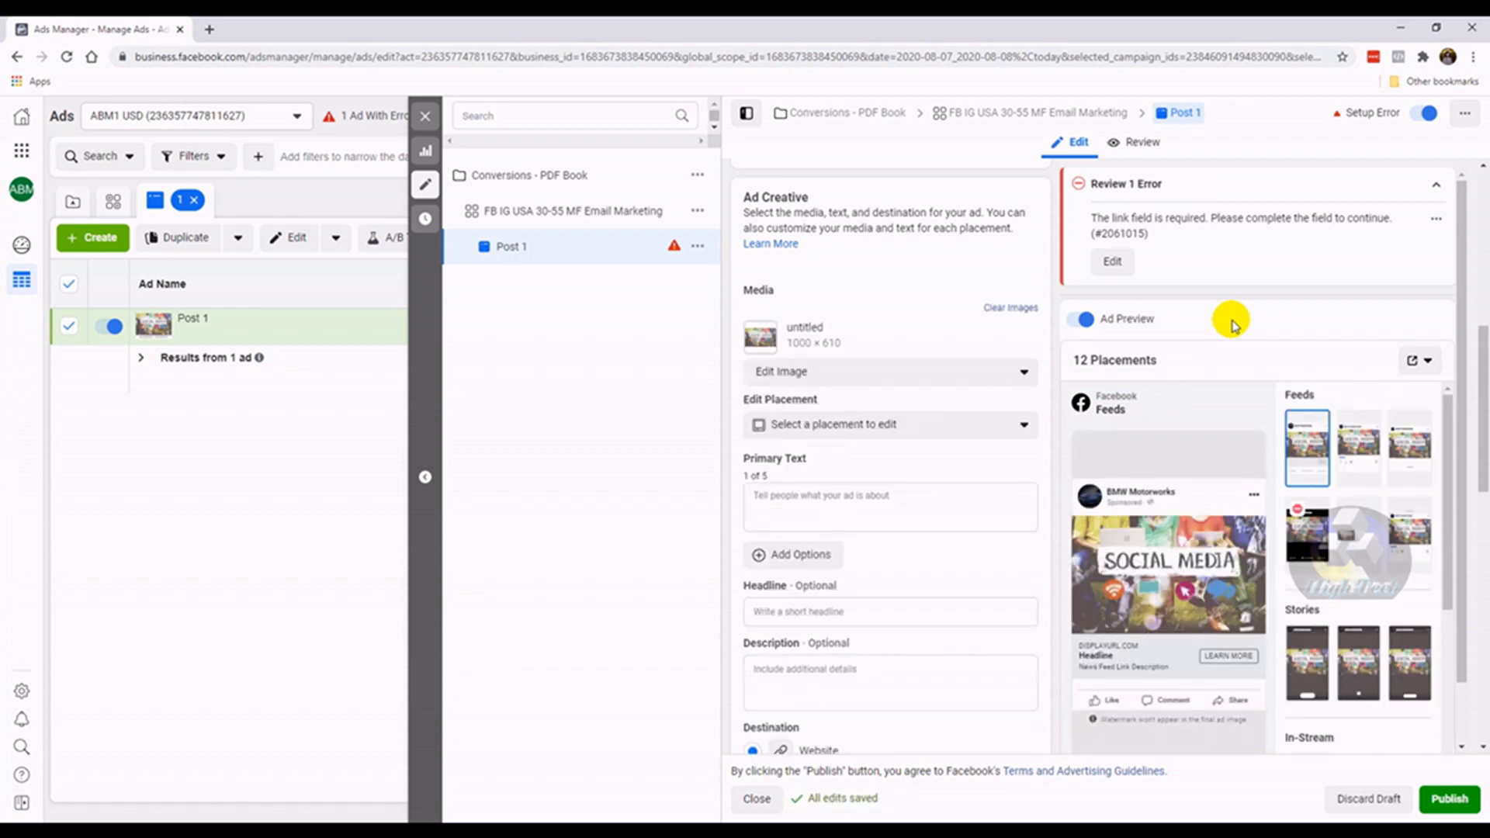
Examine the ad preview across its placements and clear the selected image from the ad
scroll(1182, 550, down, 1)
scroll(1182, 550, down, 3)
scroll(1324, 552, down, 4)
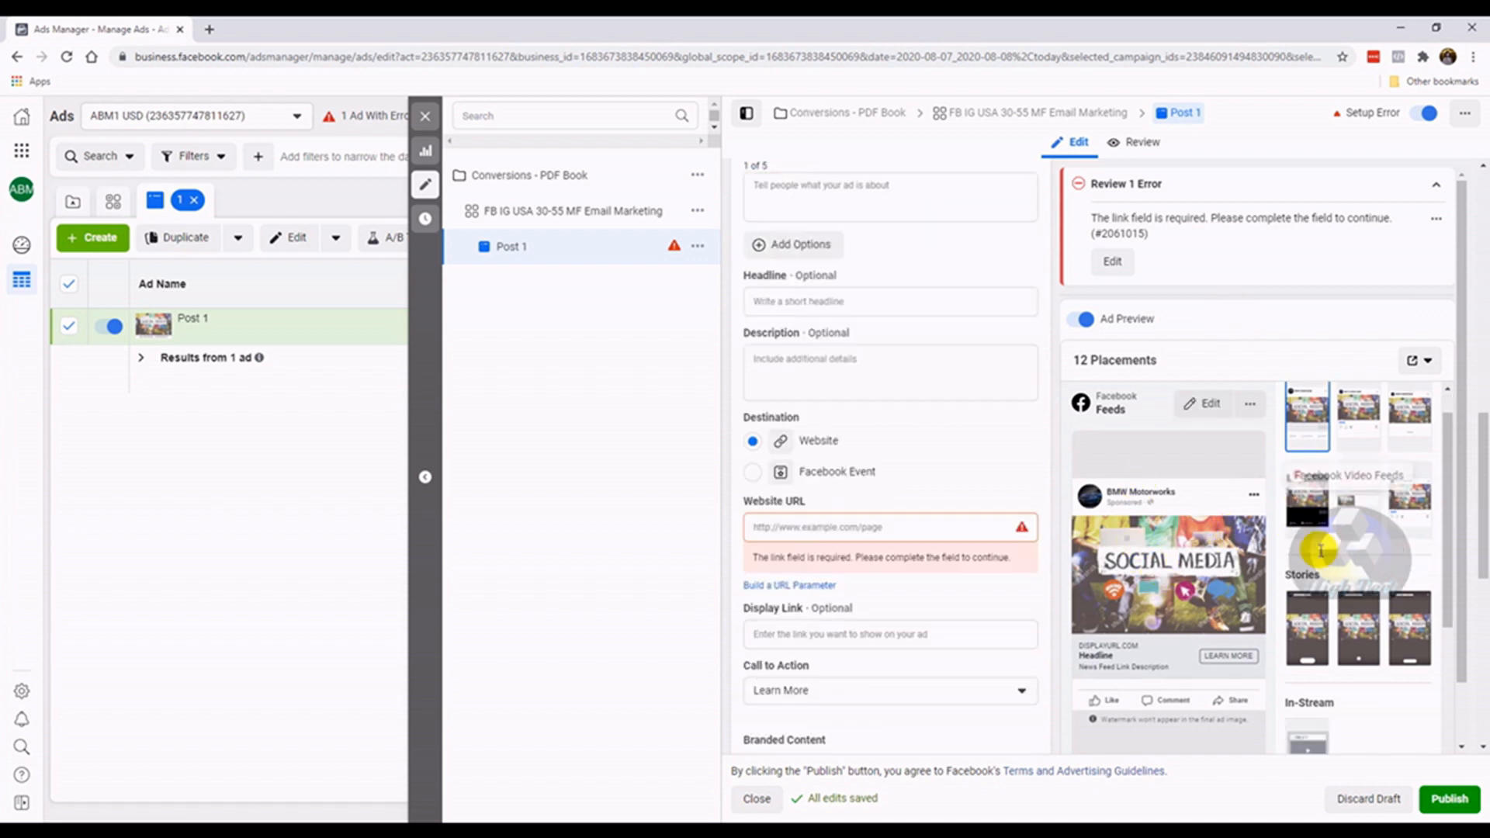
scroll(1232, 590, up, 1)
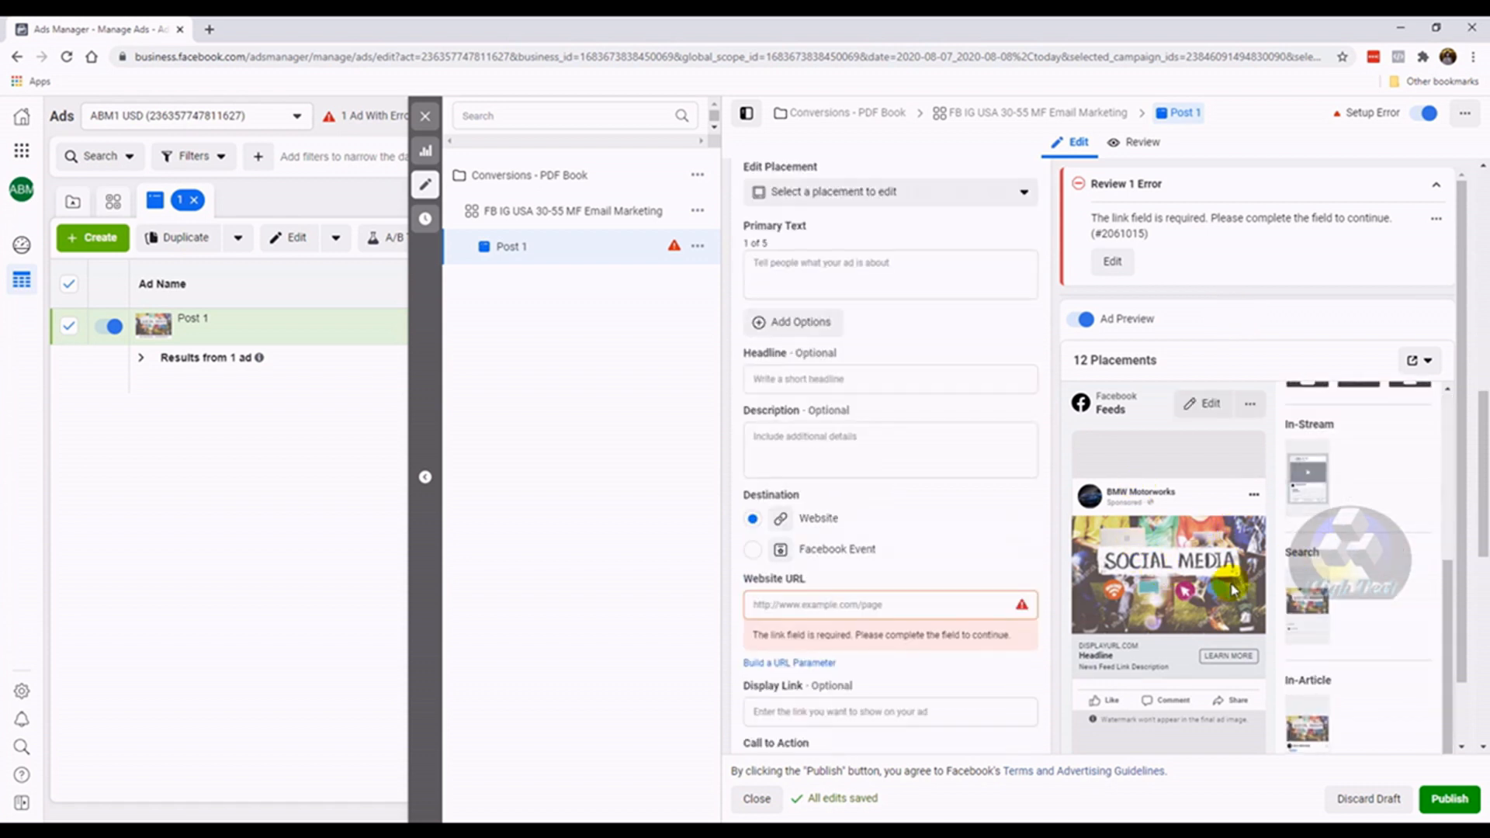
scroll(1232, 590, up, 1)
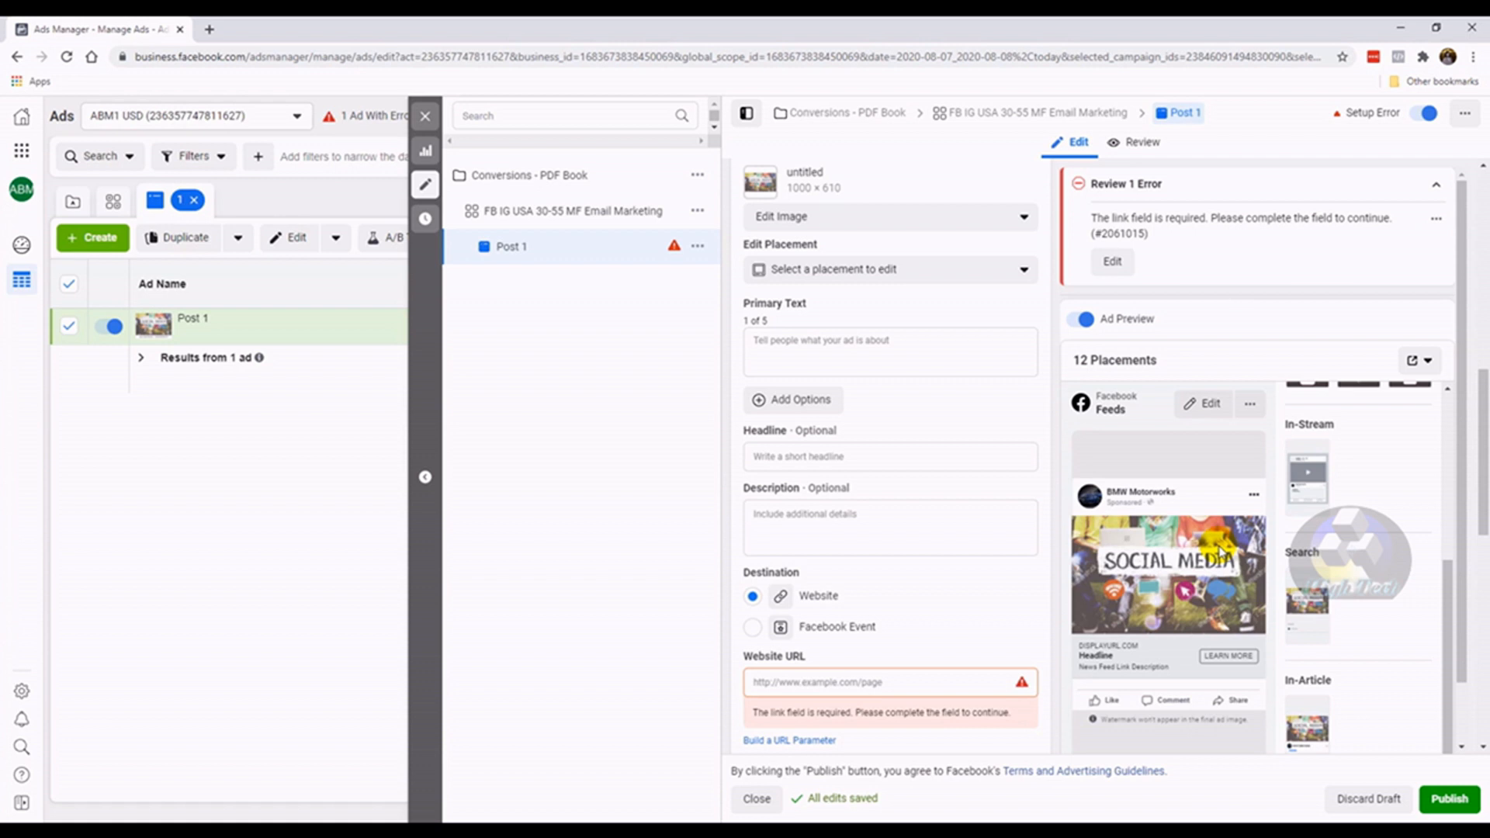
scroll(974, 525, up, 4)
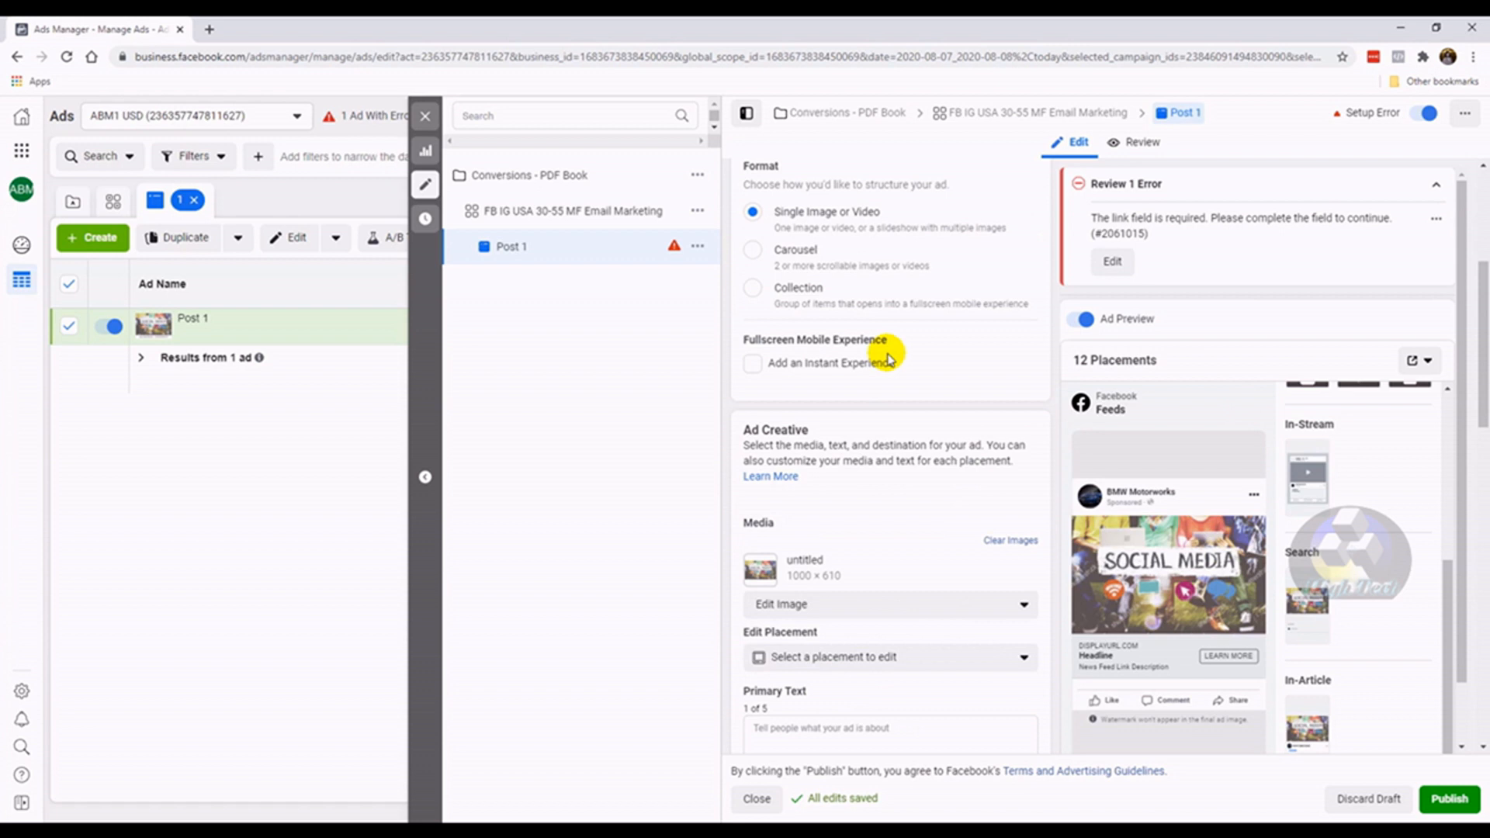
click(1002, 463)
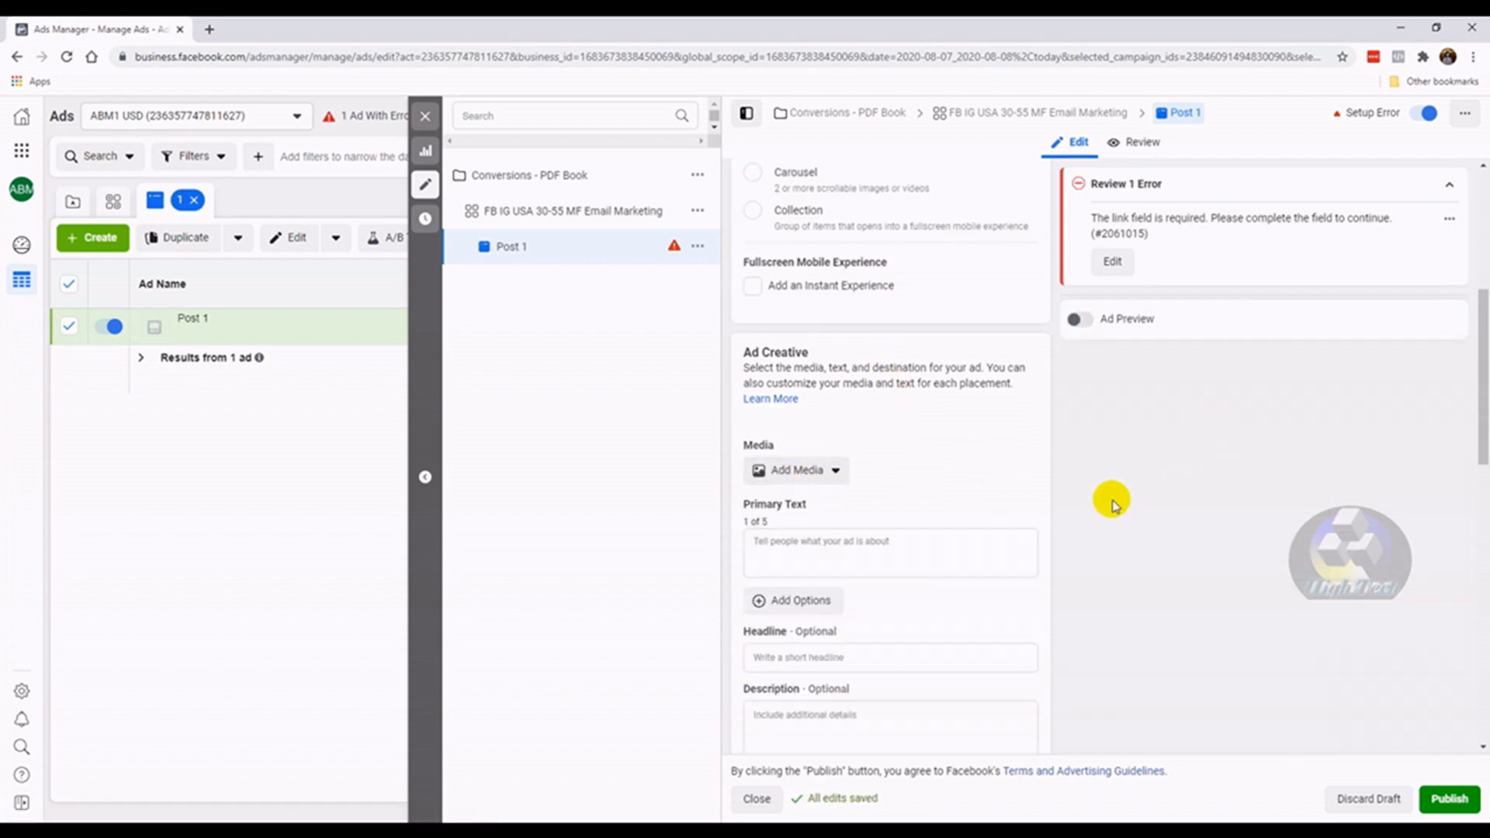
Start adding an image to the ad again, with Stock Photos as the image source
click(778, 475)
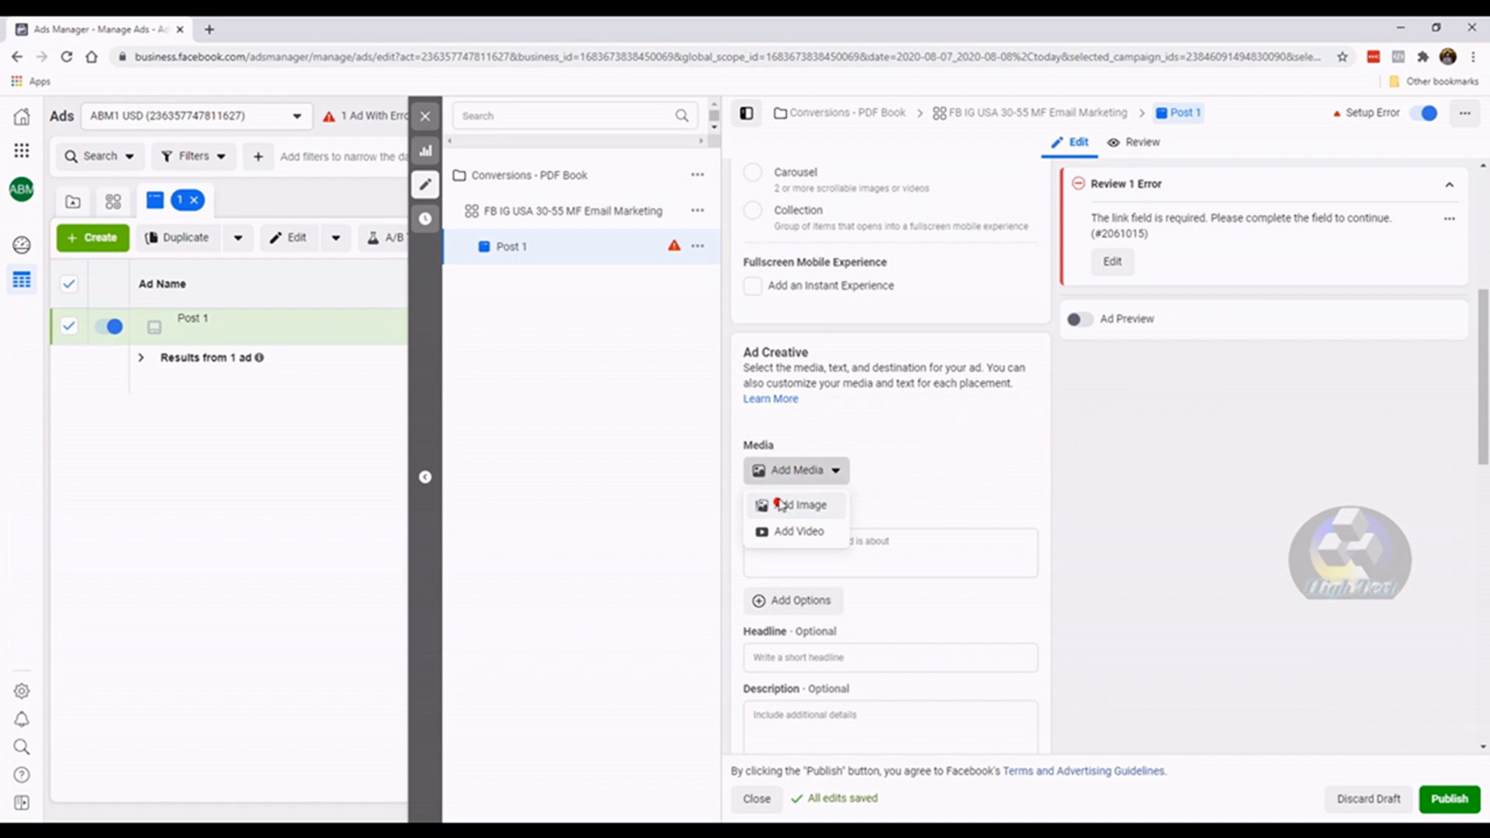
click(780, 502)
click(439, 217)
click(462, 325)
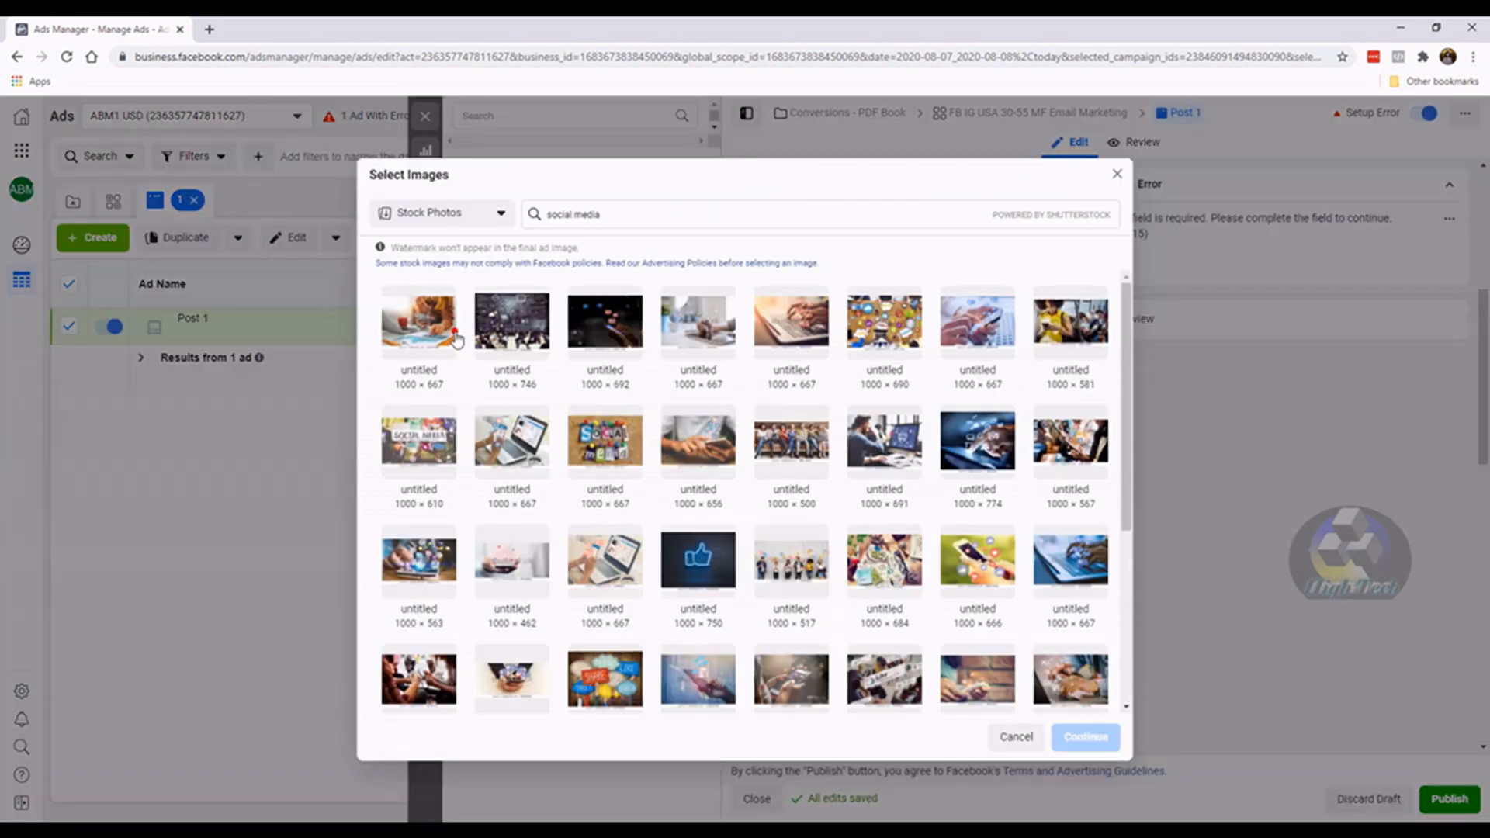
Search the free stock photos for "bikini"
triple_click(716, 215)
text(bikini)
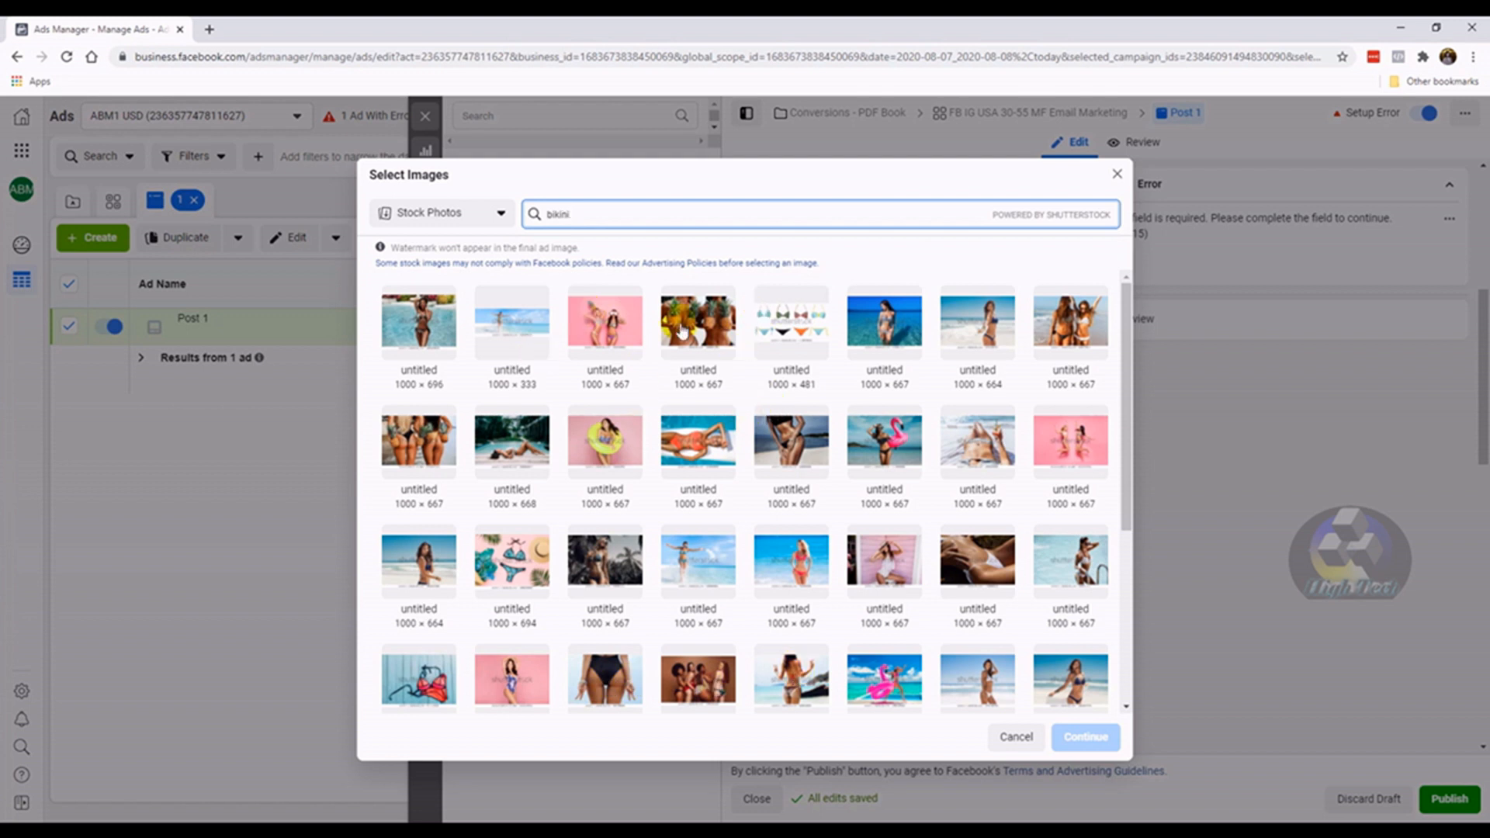
Replace the stock photo search term with "social media"
drag(632, 217, 497, 211)
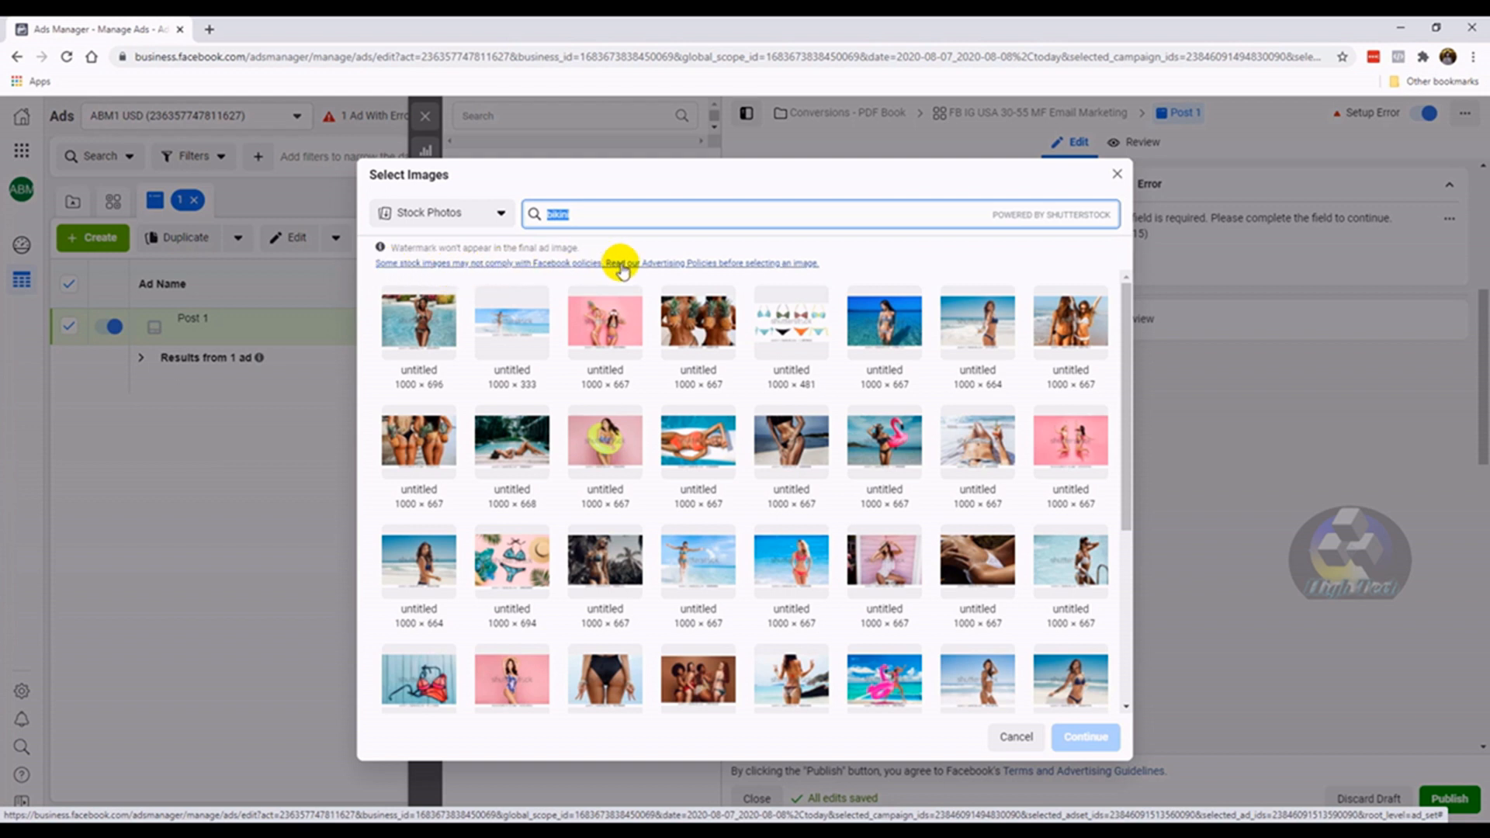
drag(584, 221, 568, 218)
text(social)
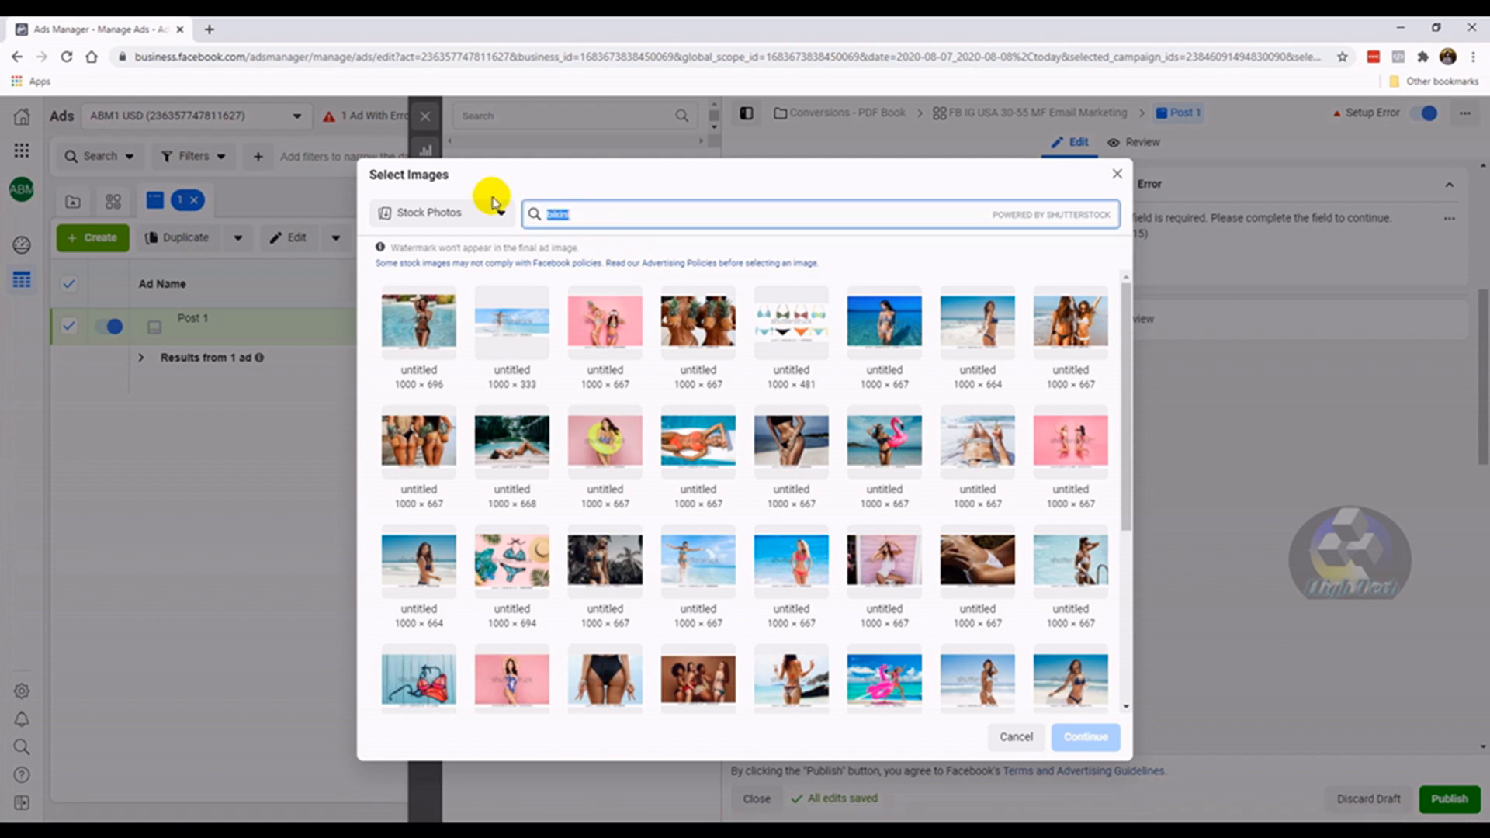
text( media)
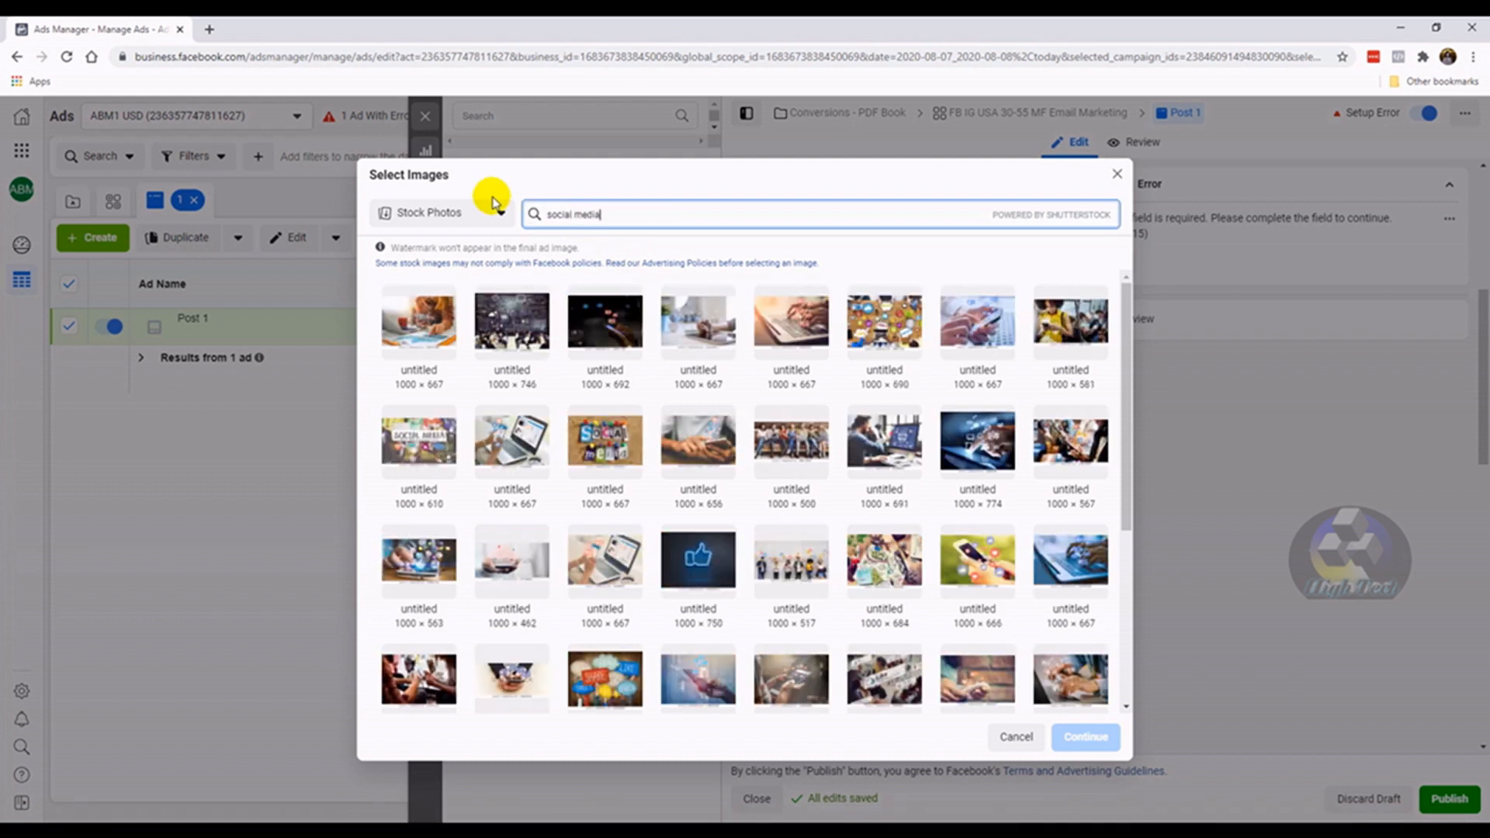
Add the stock photo of a man at a computer reading "Social Media" to the ad and turn on the ad preview
click(883, 444)
click(1080, 743)
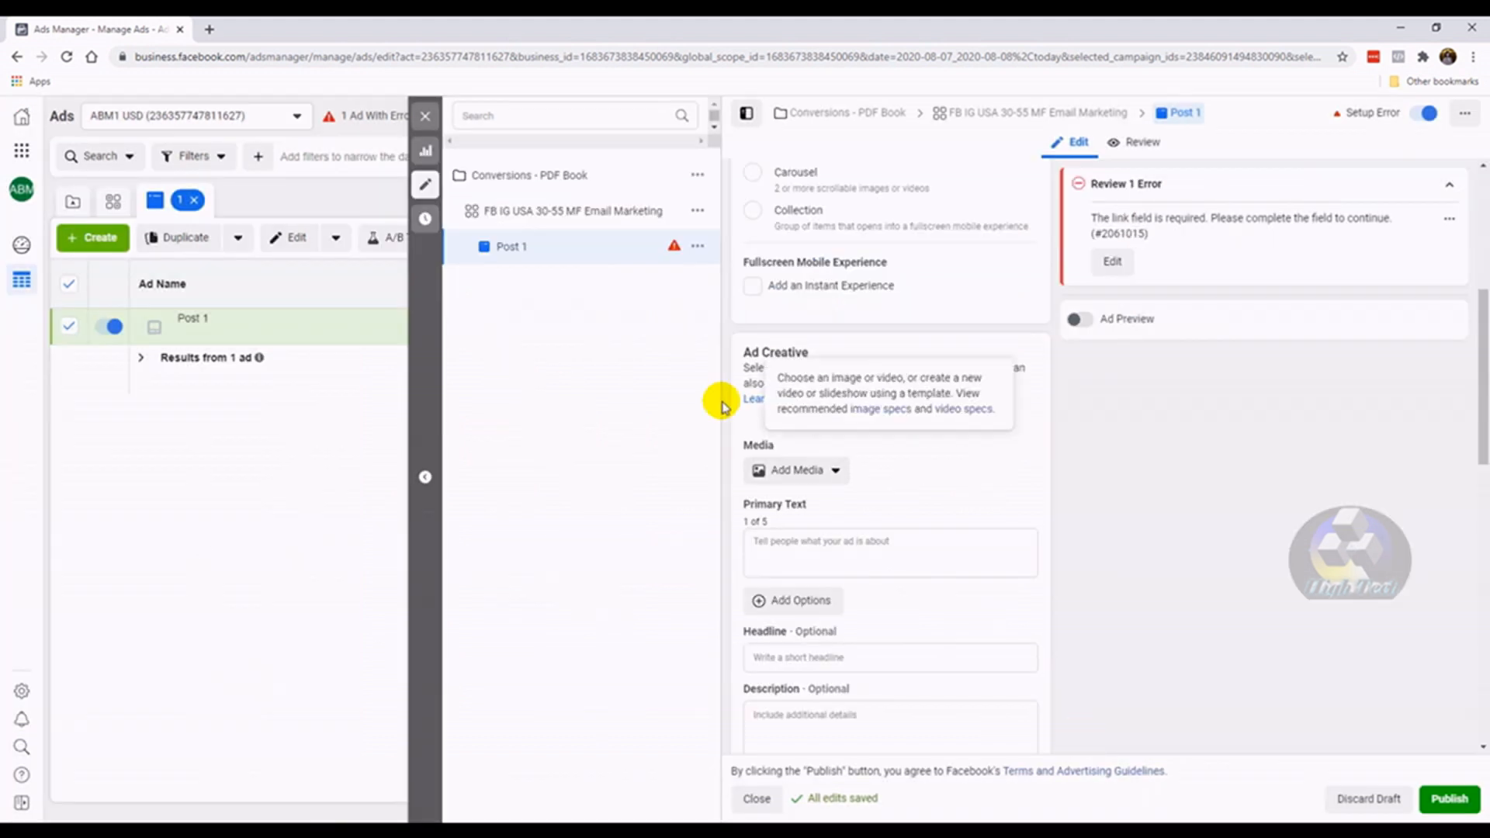
click(1079, 320)
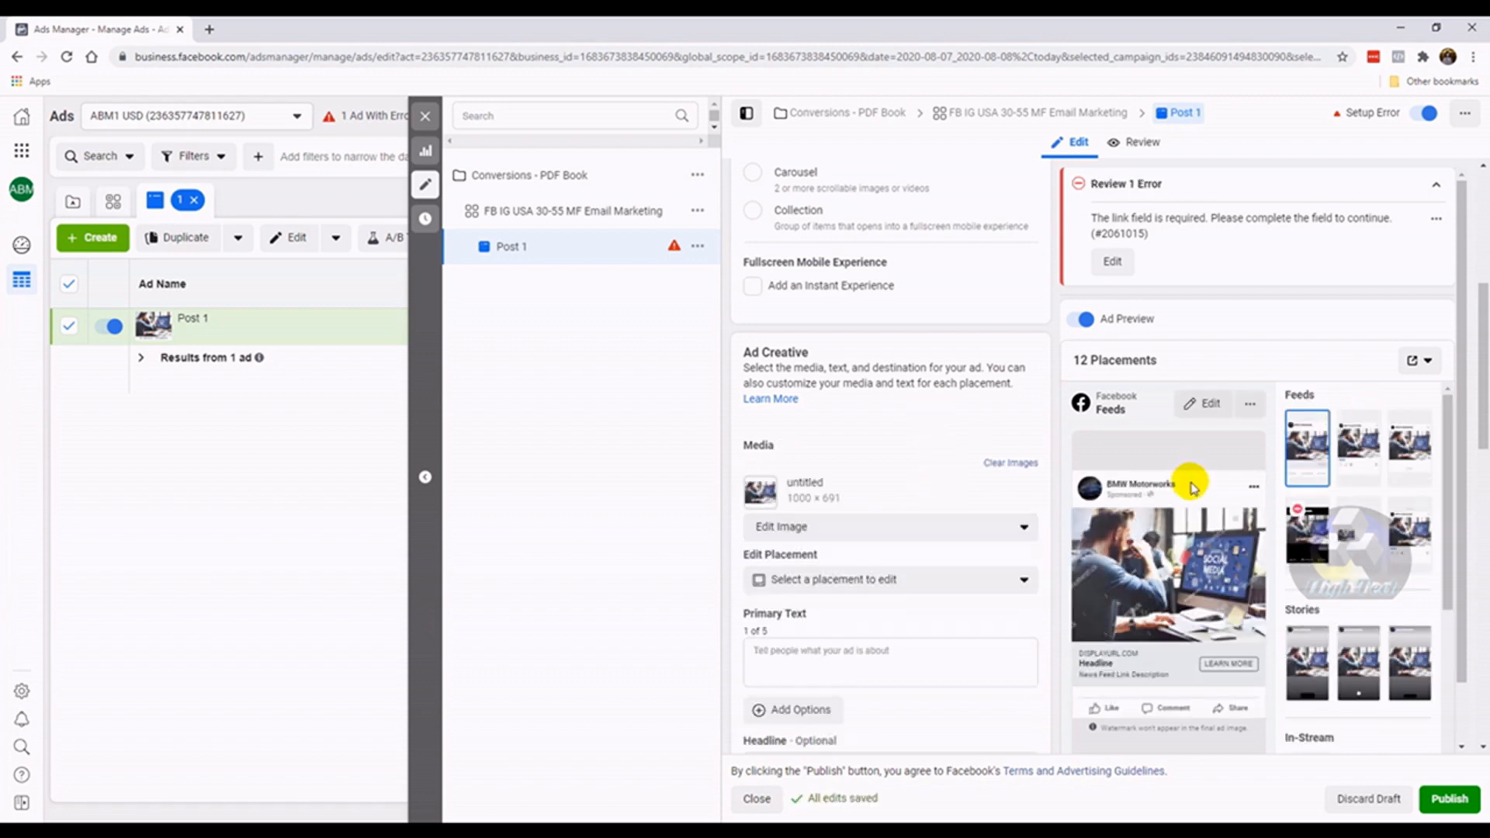
Paste the "FREE BOOK: Ultimate FB Ads For Local Business" copy from the FB-AD-PDFBOOK notes as primary text, removing the blank first line
scroll(1206, 572, down, 1)
click(256, 829)
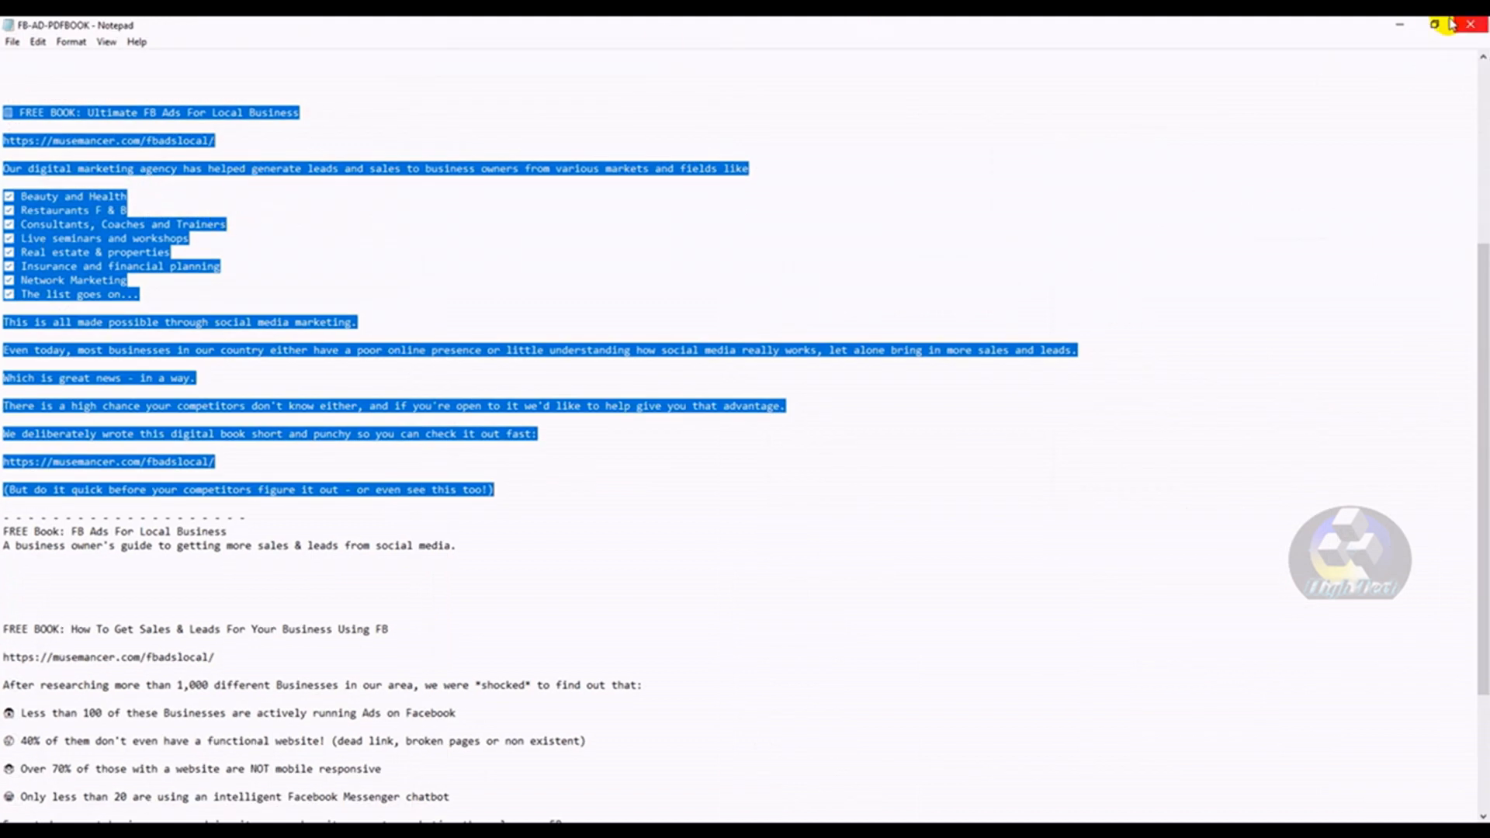
click(1400, 25)
click(918, 577)
key(ctrl+v)
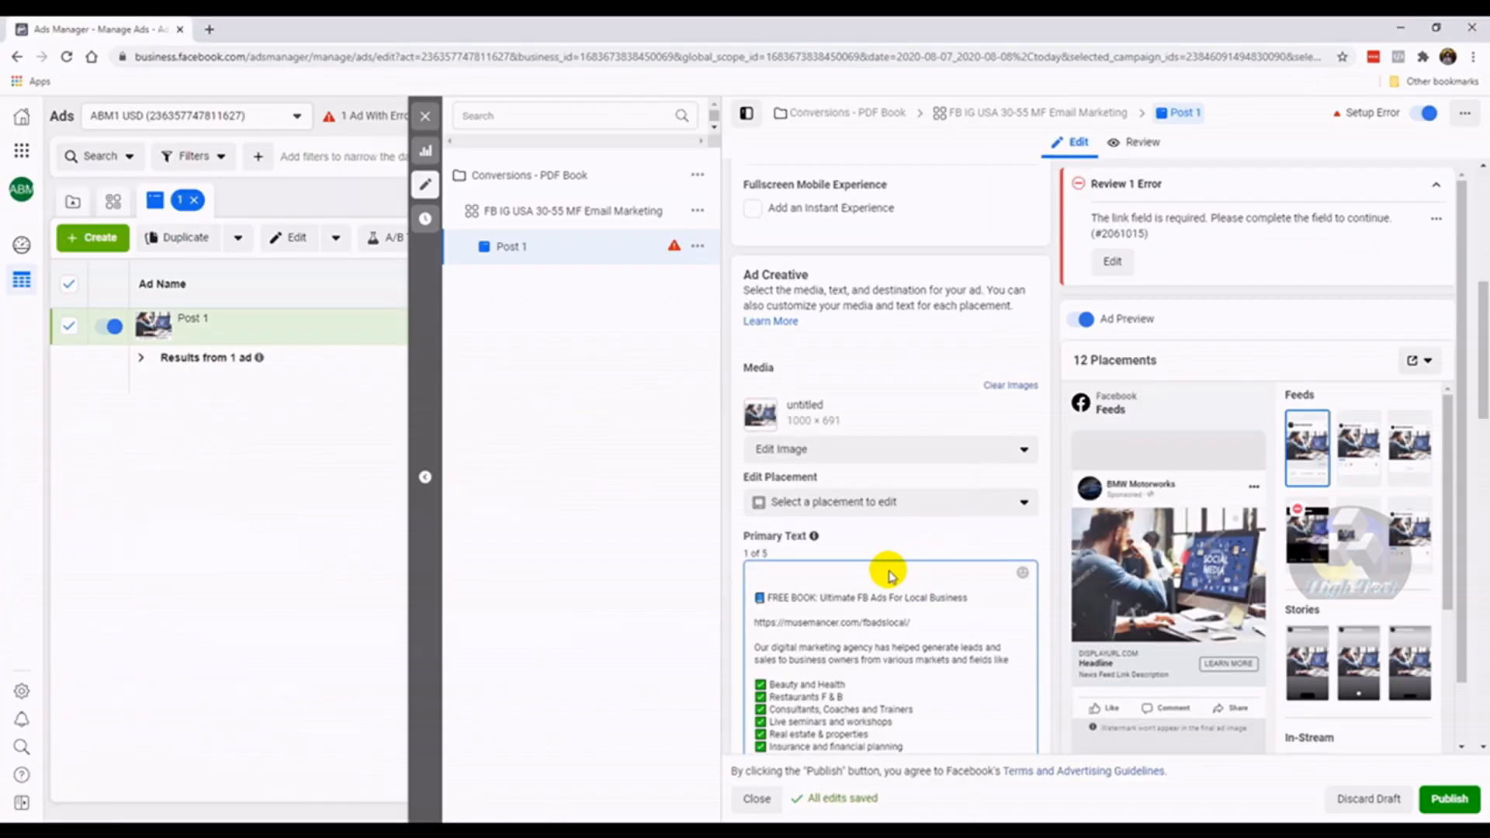
click(882, 575)
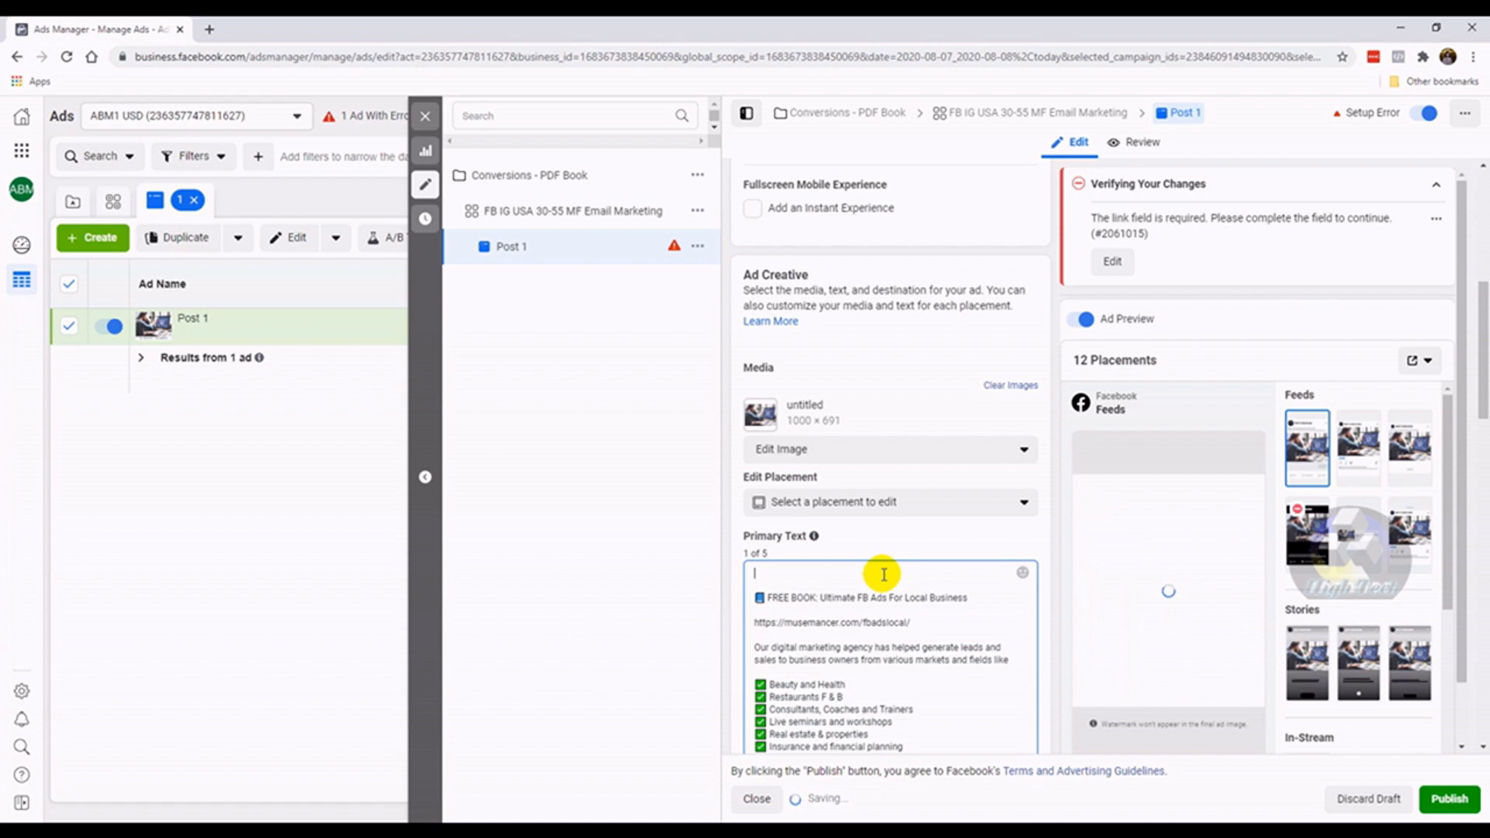
key(Delete)
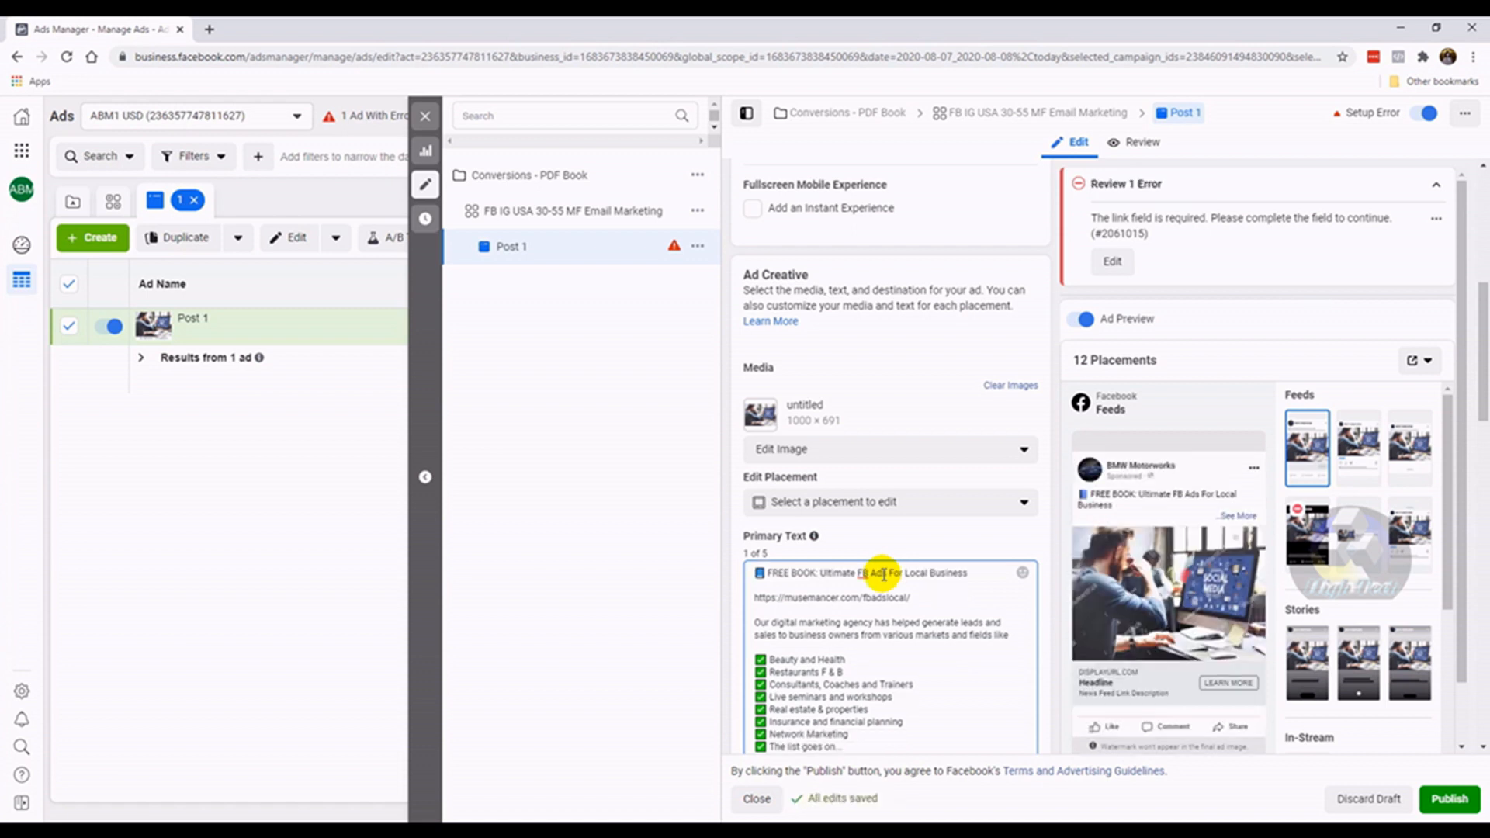
drag(924, 605, 793, 596)
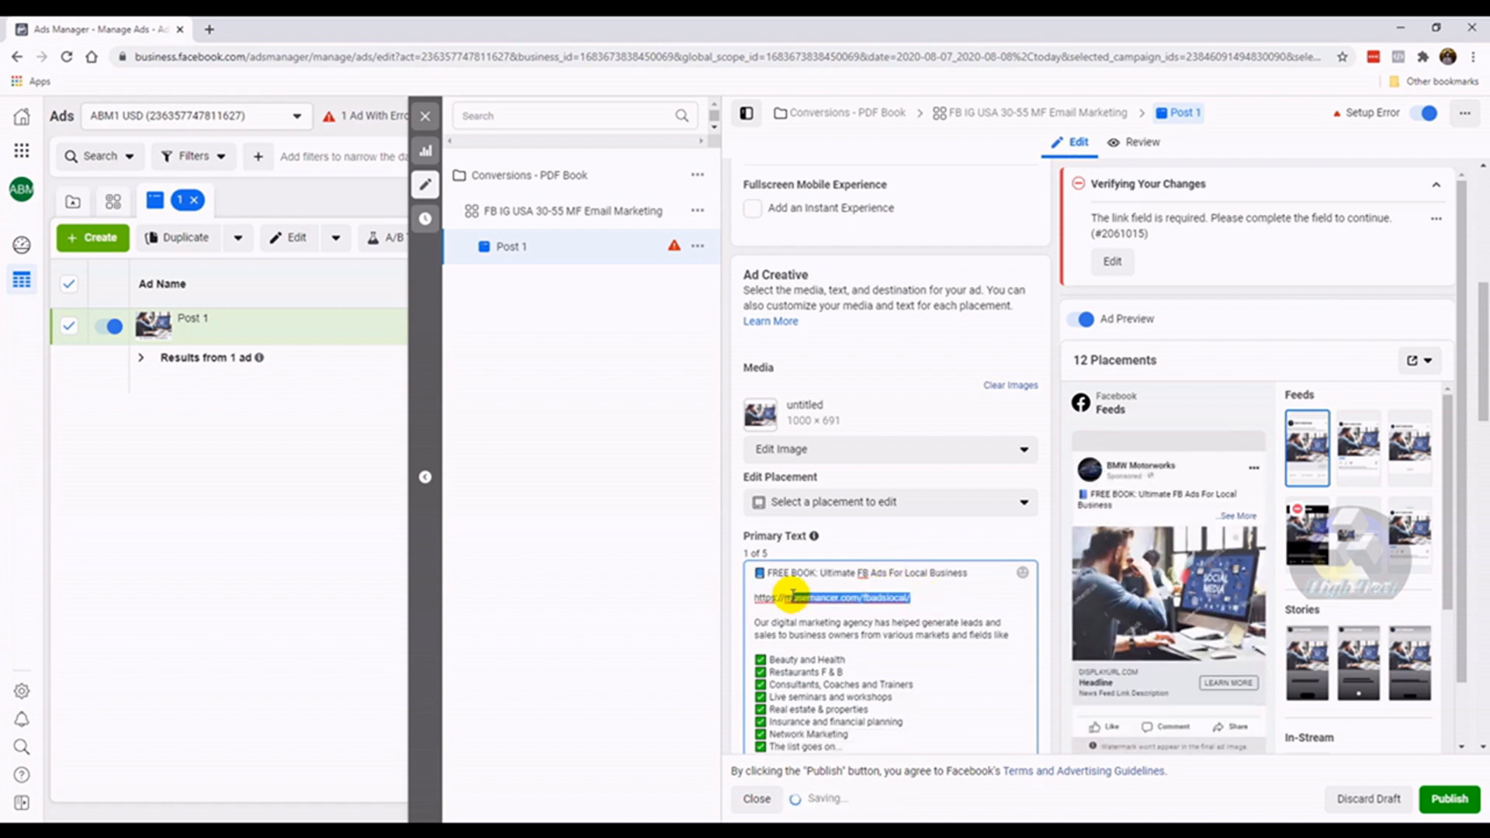
text(domainname.c)
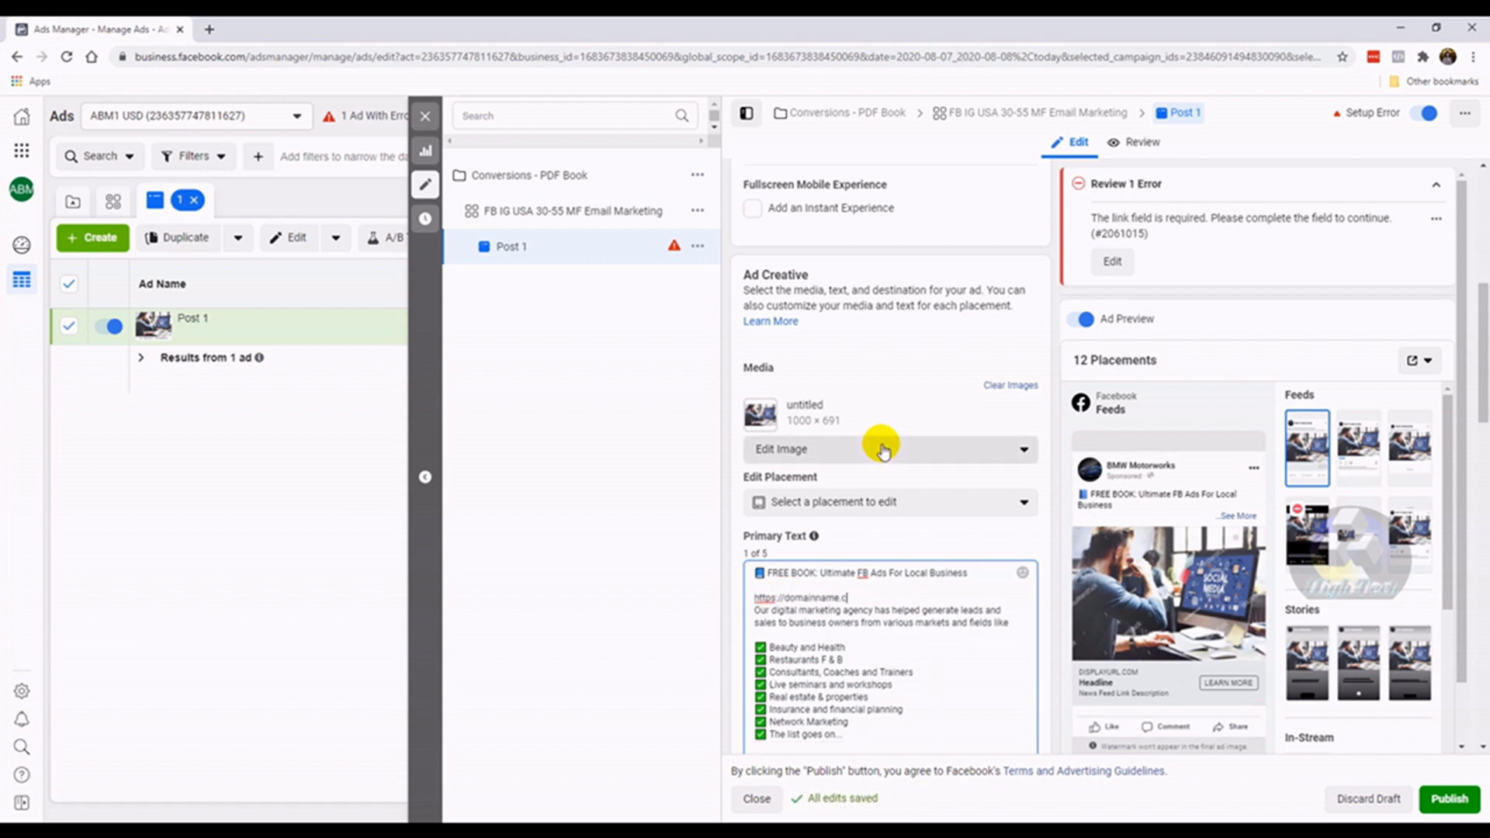
text(om/freebok/)
key(BackSpace)
key(BackSpace)
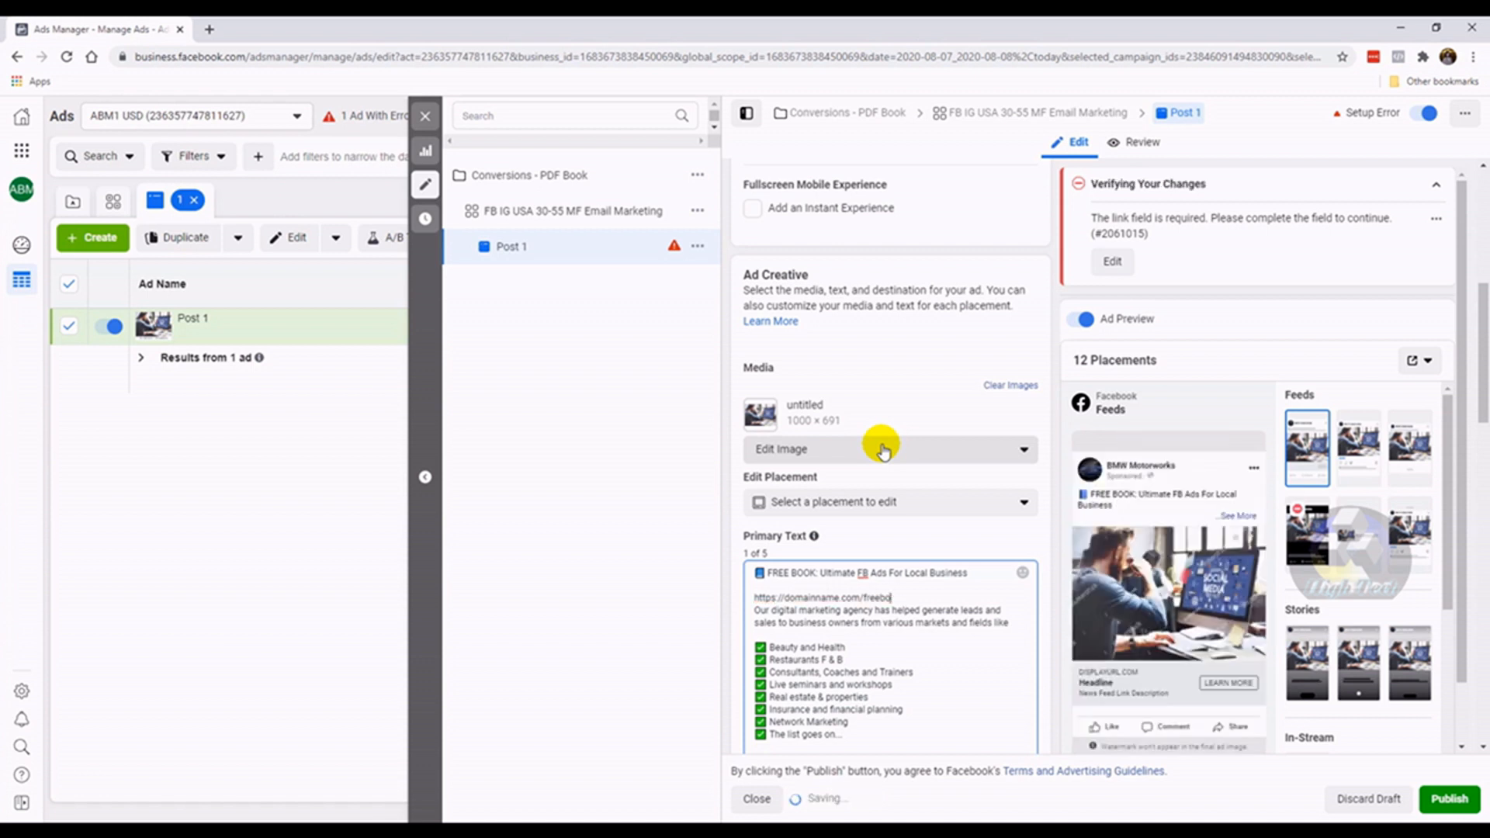
text(ok/)
key(Return)
key(shift+Up)
key(ctrl+c)
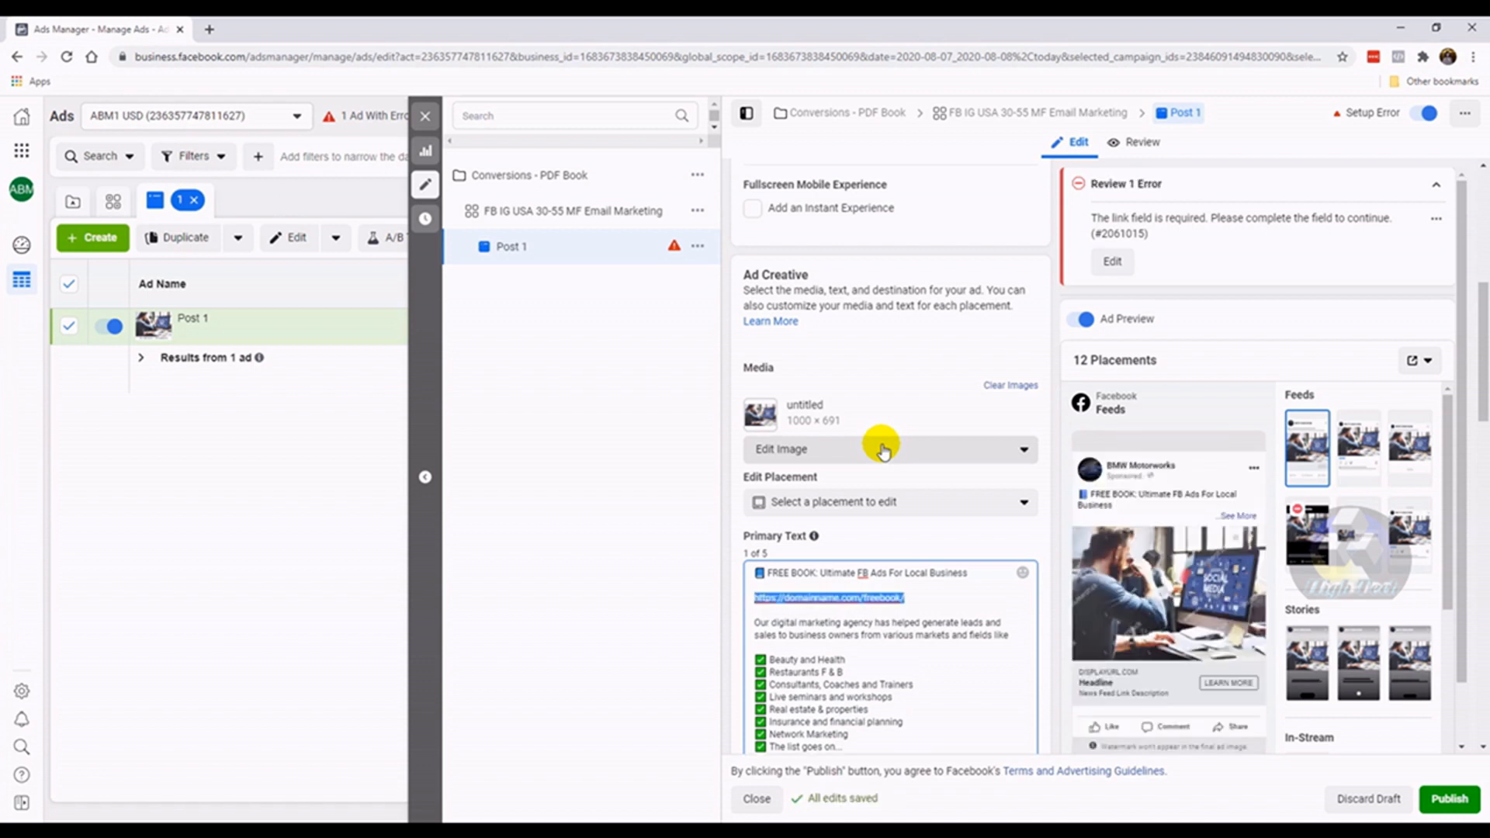
scroll(898, 631, down, 7)
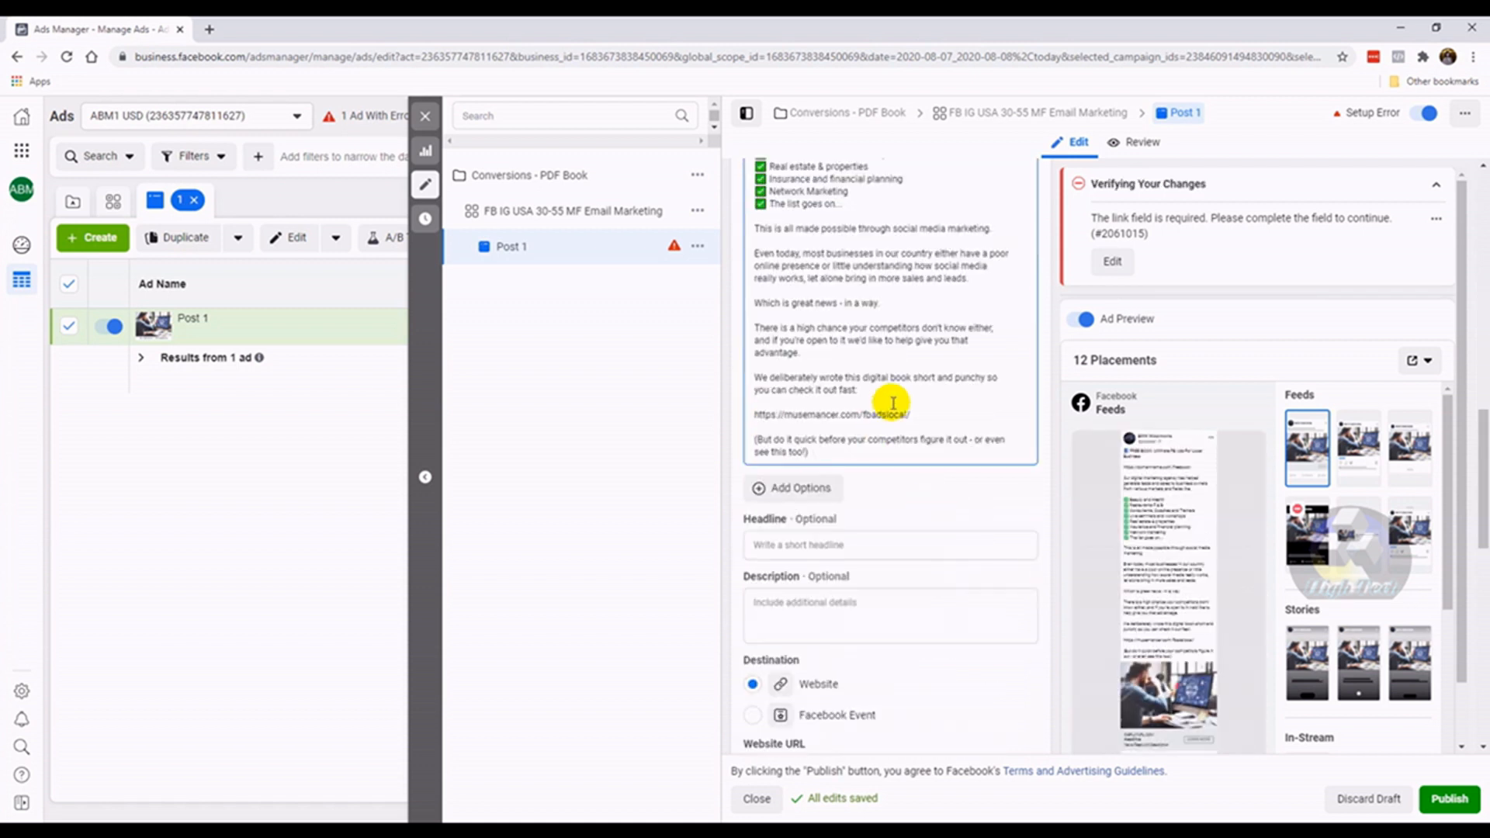
drag(909, 415, 709, 412)
key(ctrl+v)
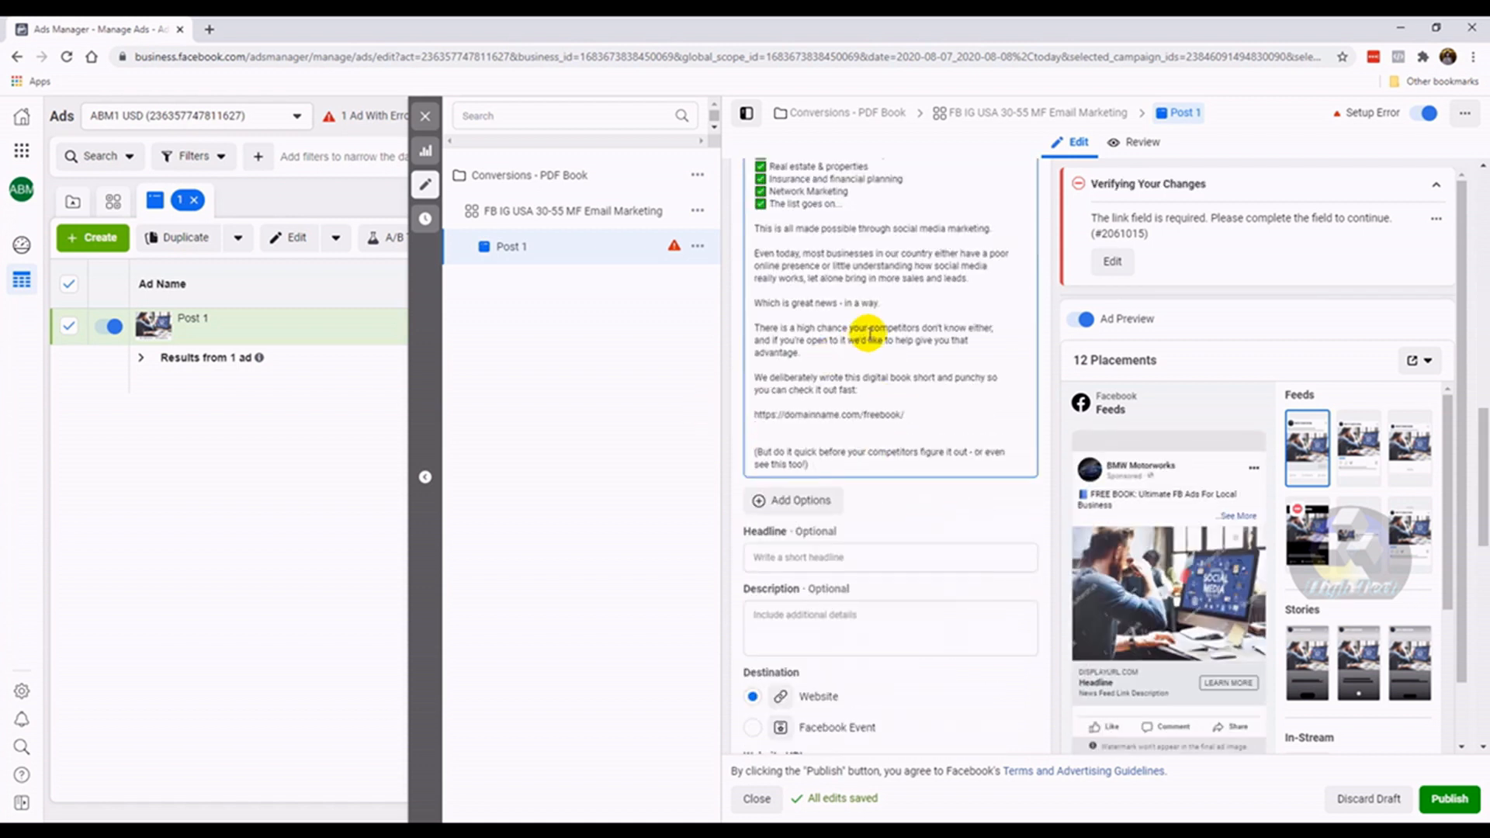
click(901, 431)
key(BackSpace)
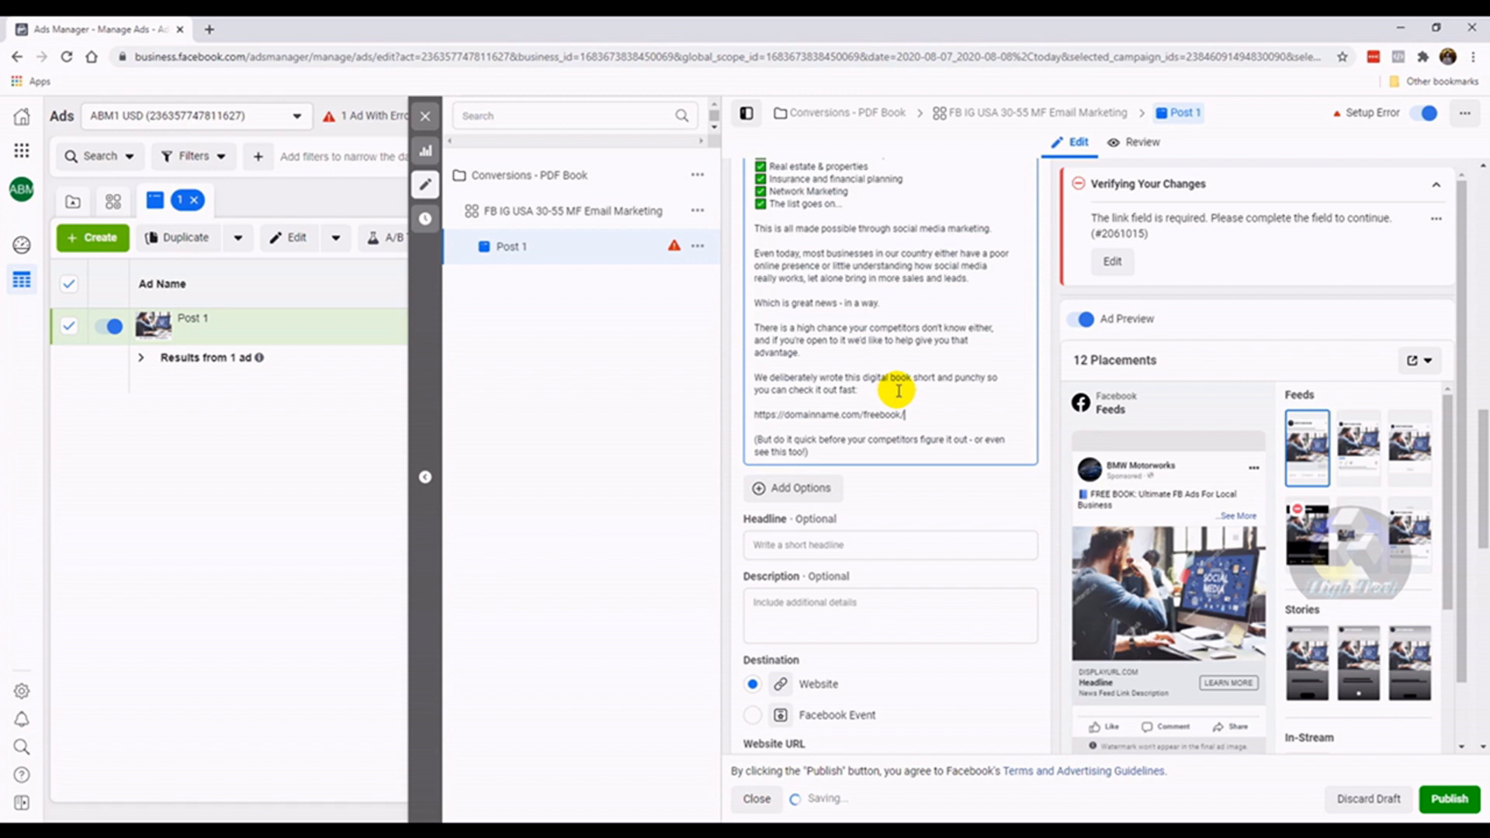
Copy "FREE Book: FB Ads For Local Business" from the Notepad file into the ad's headline
scroll(936, 396, up, 2)
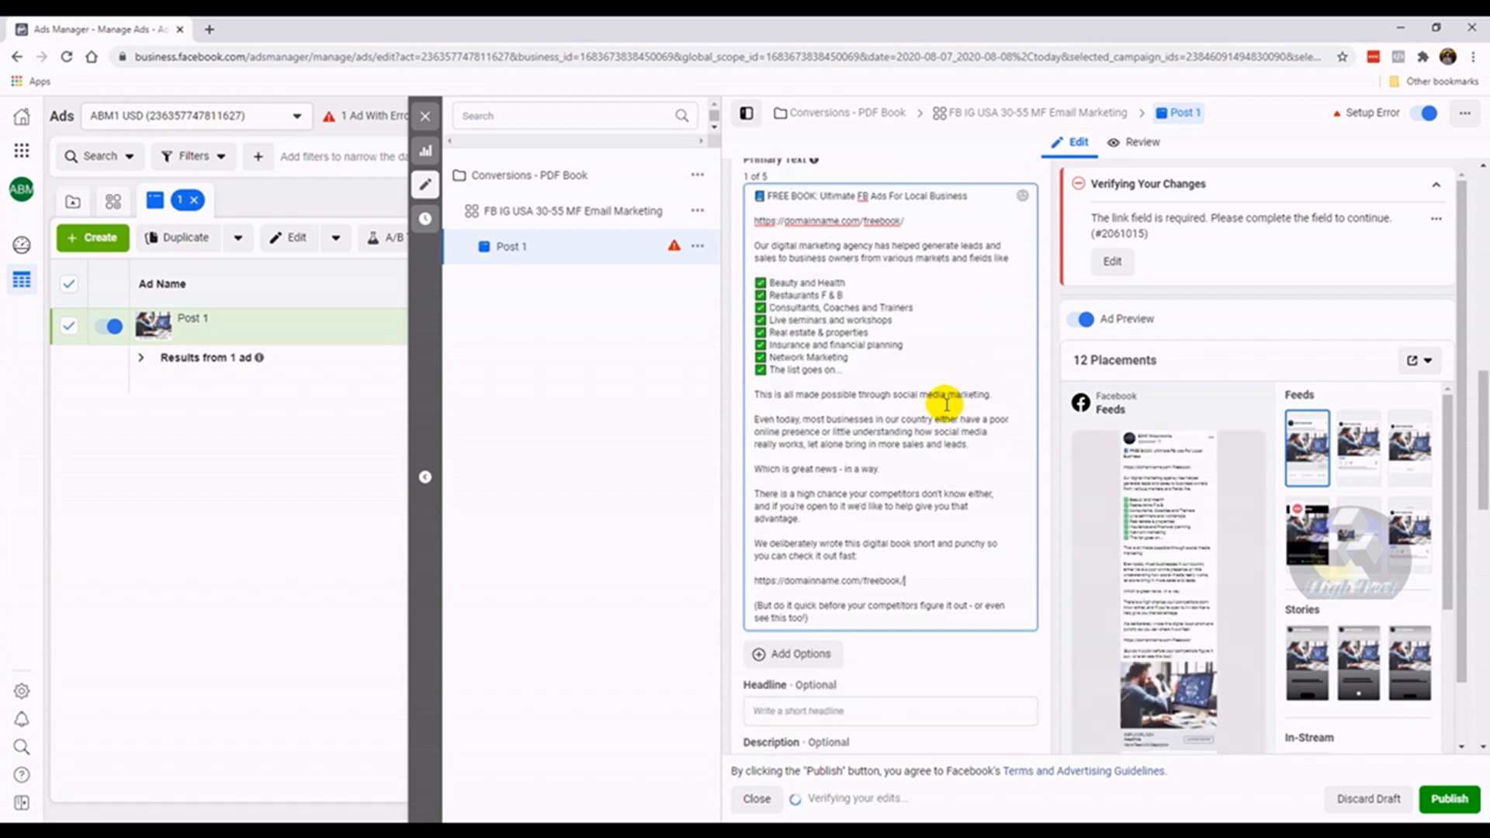
scroll(1040, 406, up, 2)
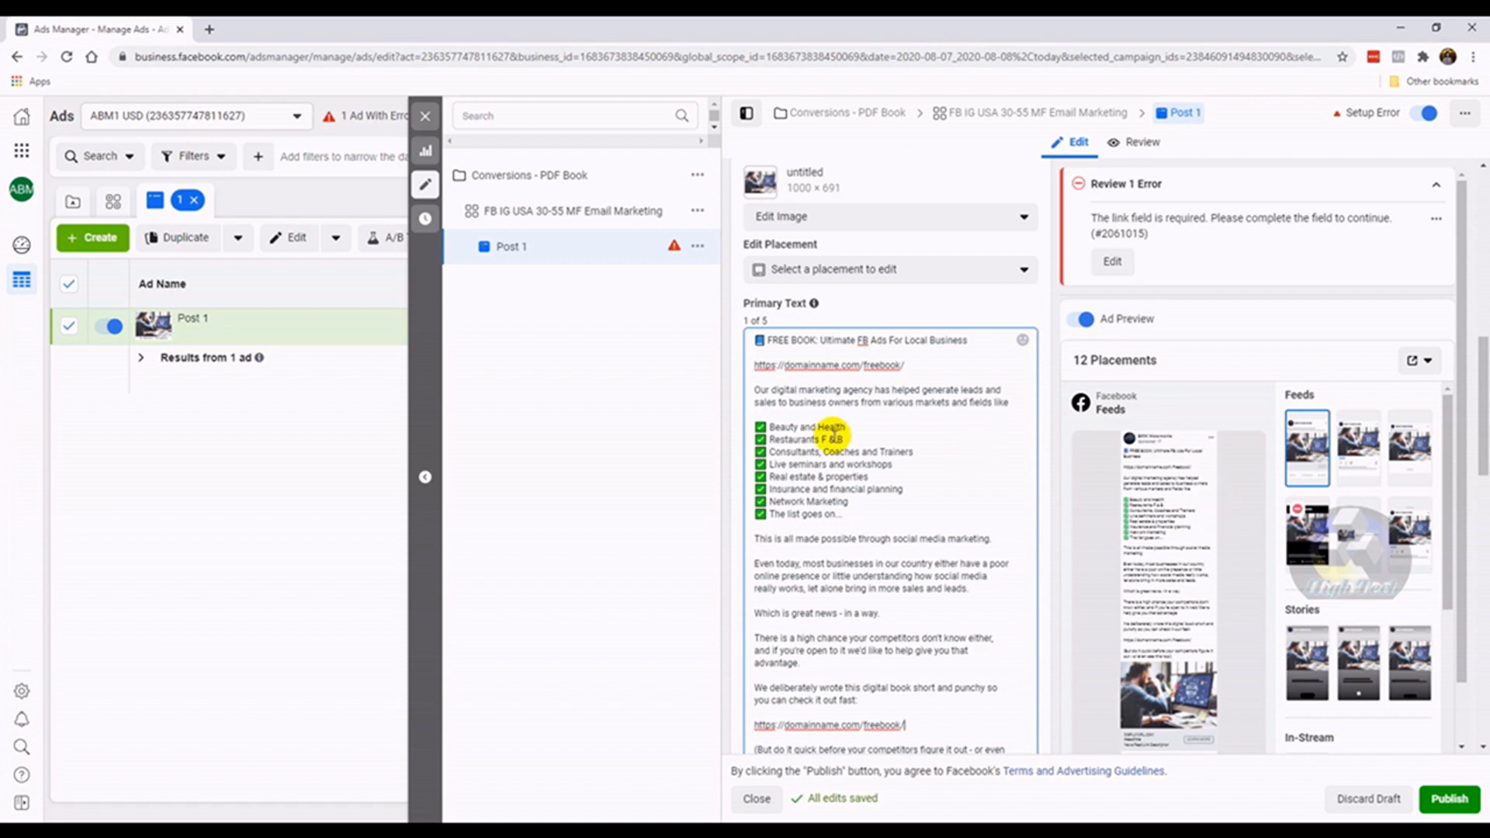
scroll(726, 444, down, 5)
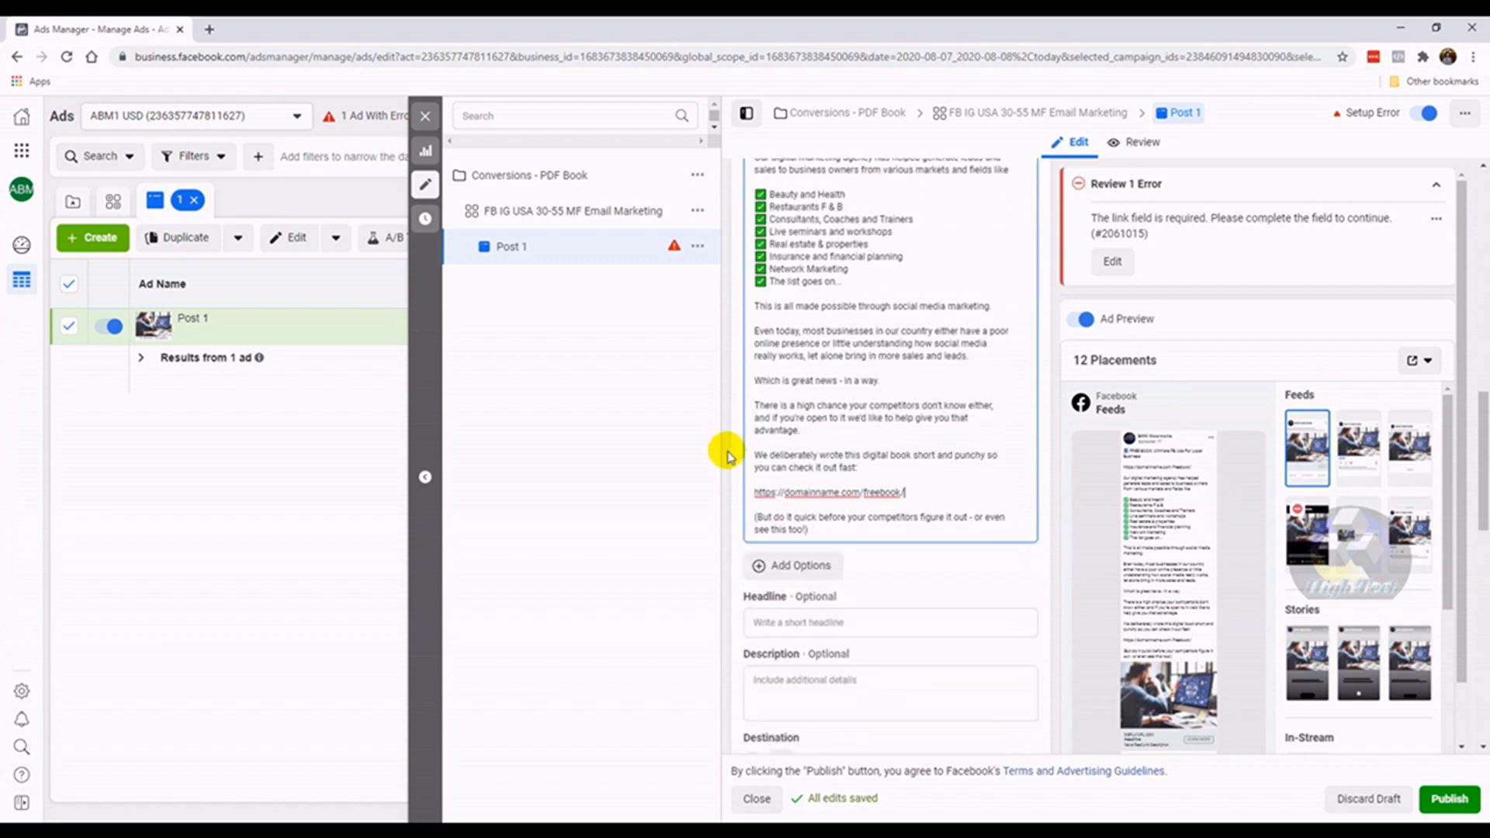
scroll(892, 311, up, 3)
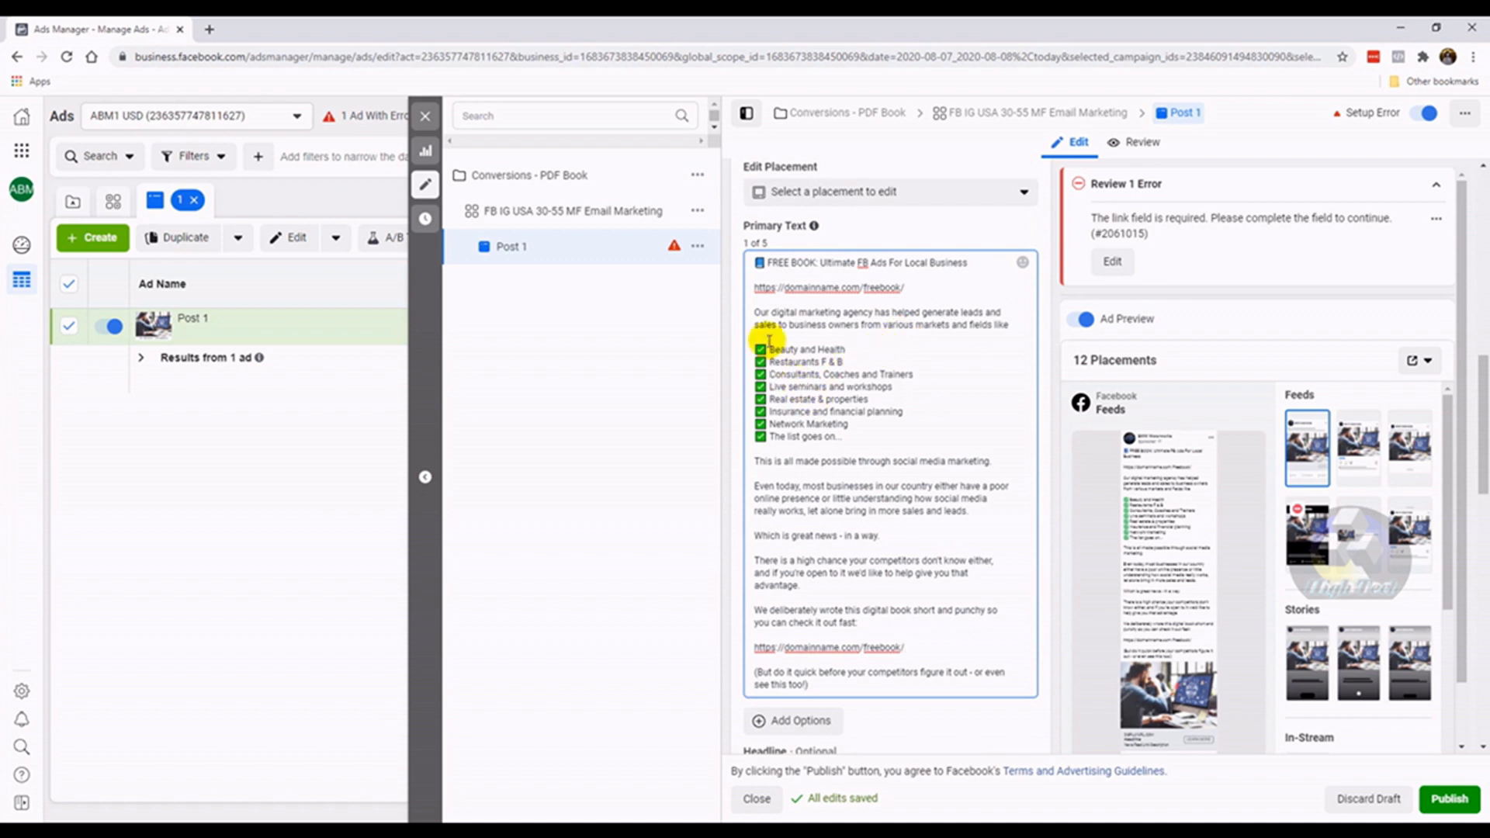
click(827, 409)
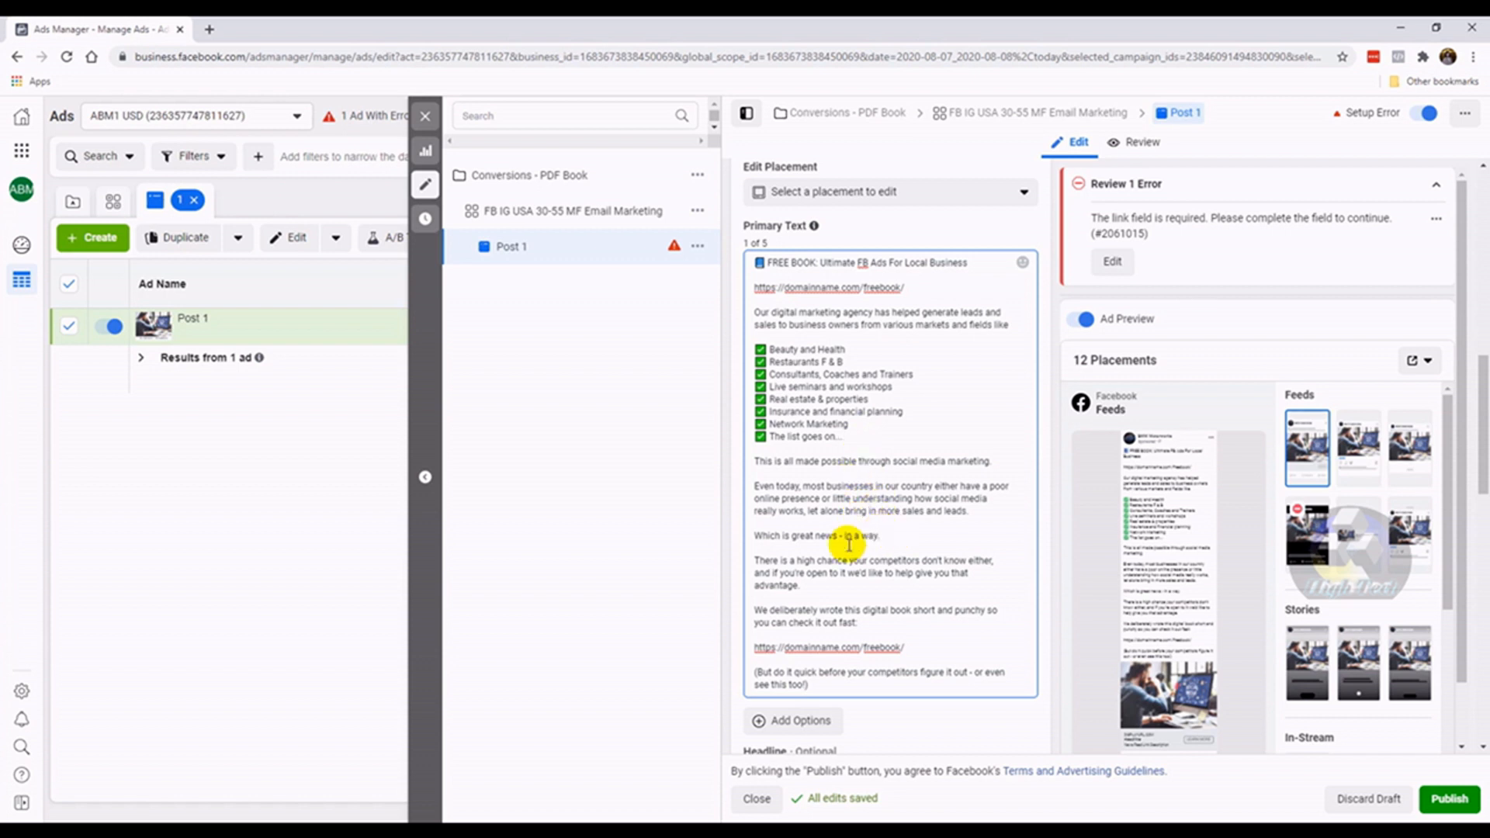
scroll(877, 527, down, 3)
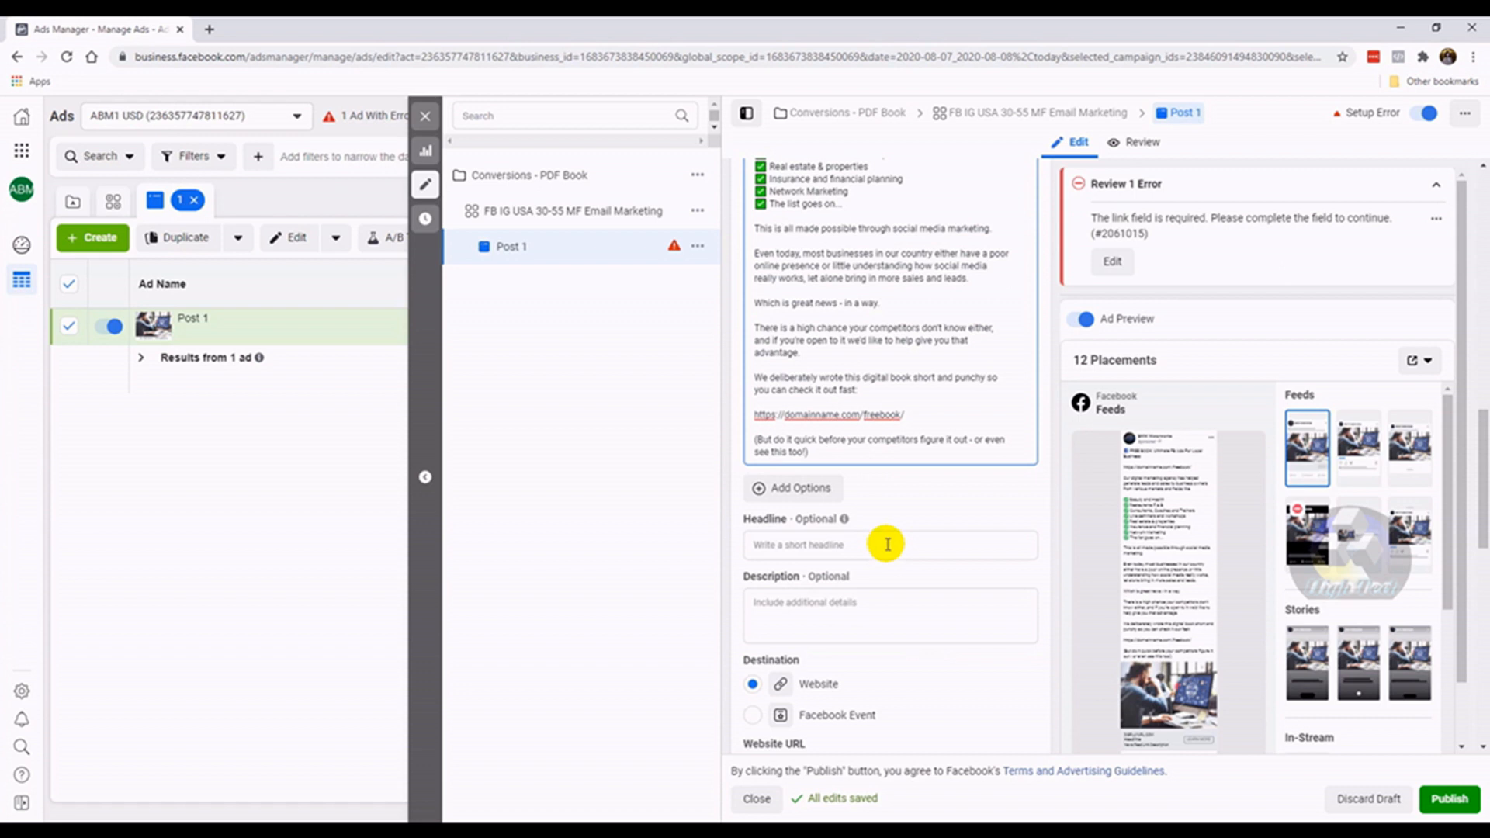
click(898, 542)
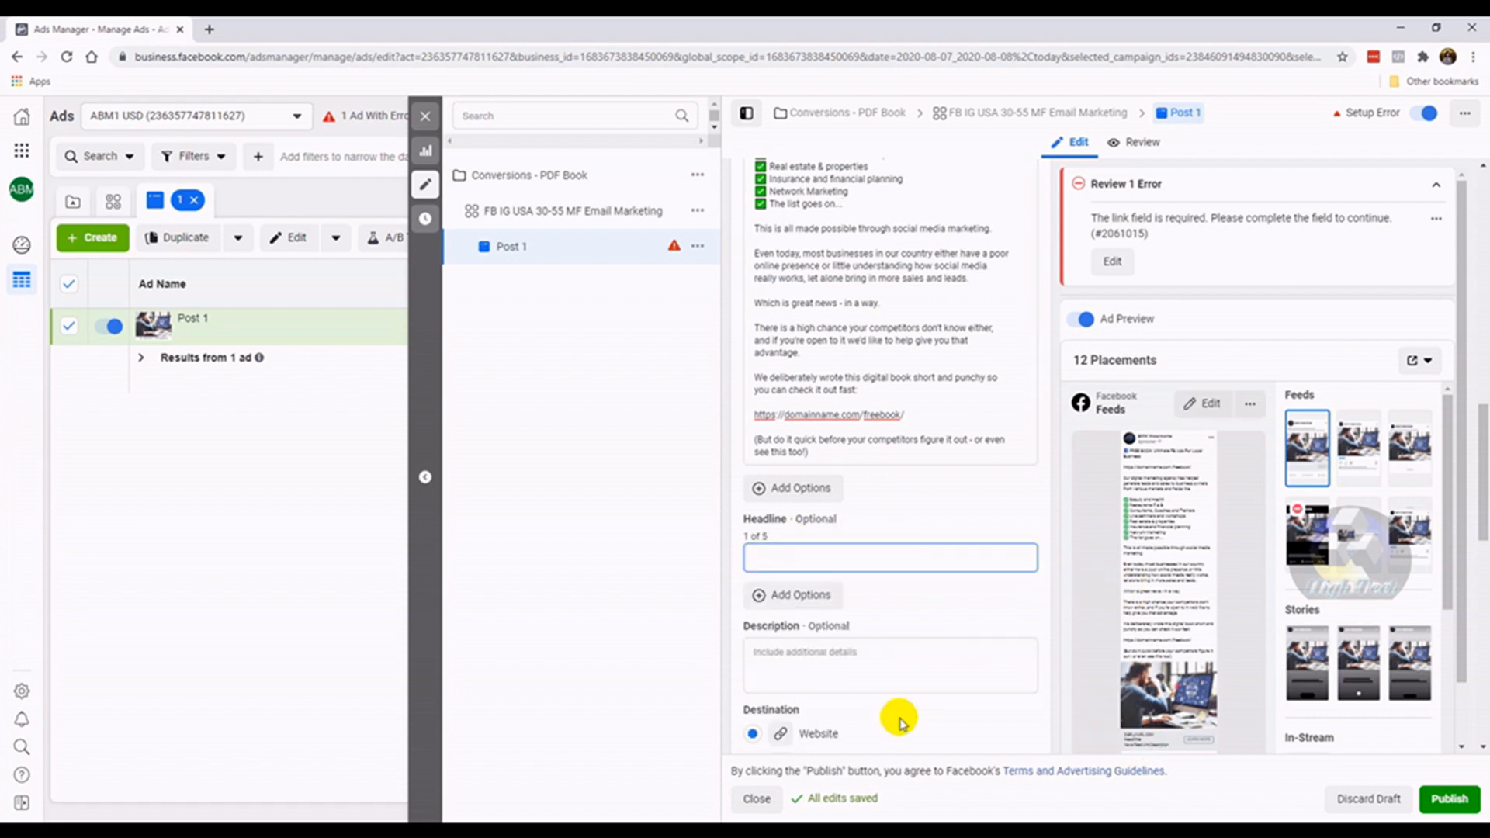
click(233, 829)
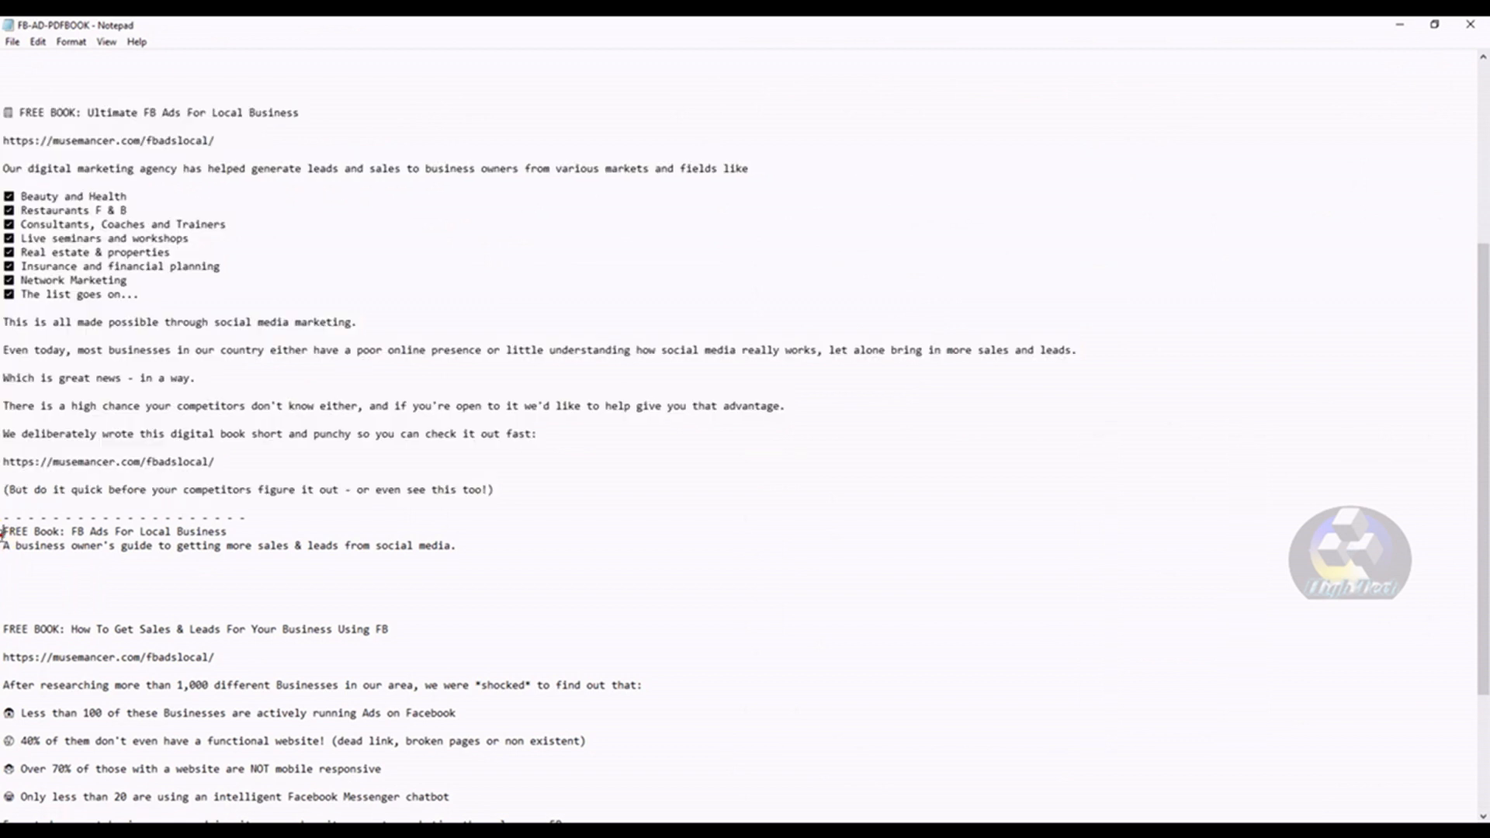
drag(7, 532, 233, 532)
key(ctrl+c)
click(1399, 24)
click(801, 552)
key(ctrl+v)
Copy "A business owner's guide to getting more sales & leads from social media." from the Notepad file into the ad's description
key(alt+Tab)
click(2, 535)
drag(2, 546, 472, 543)
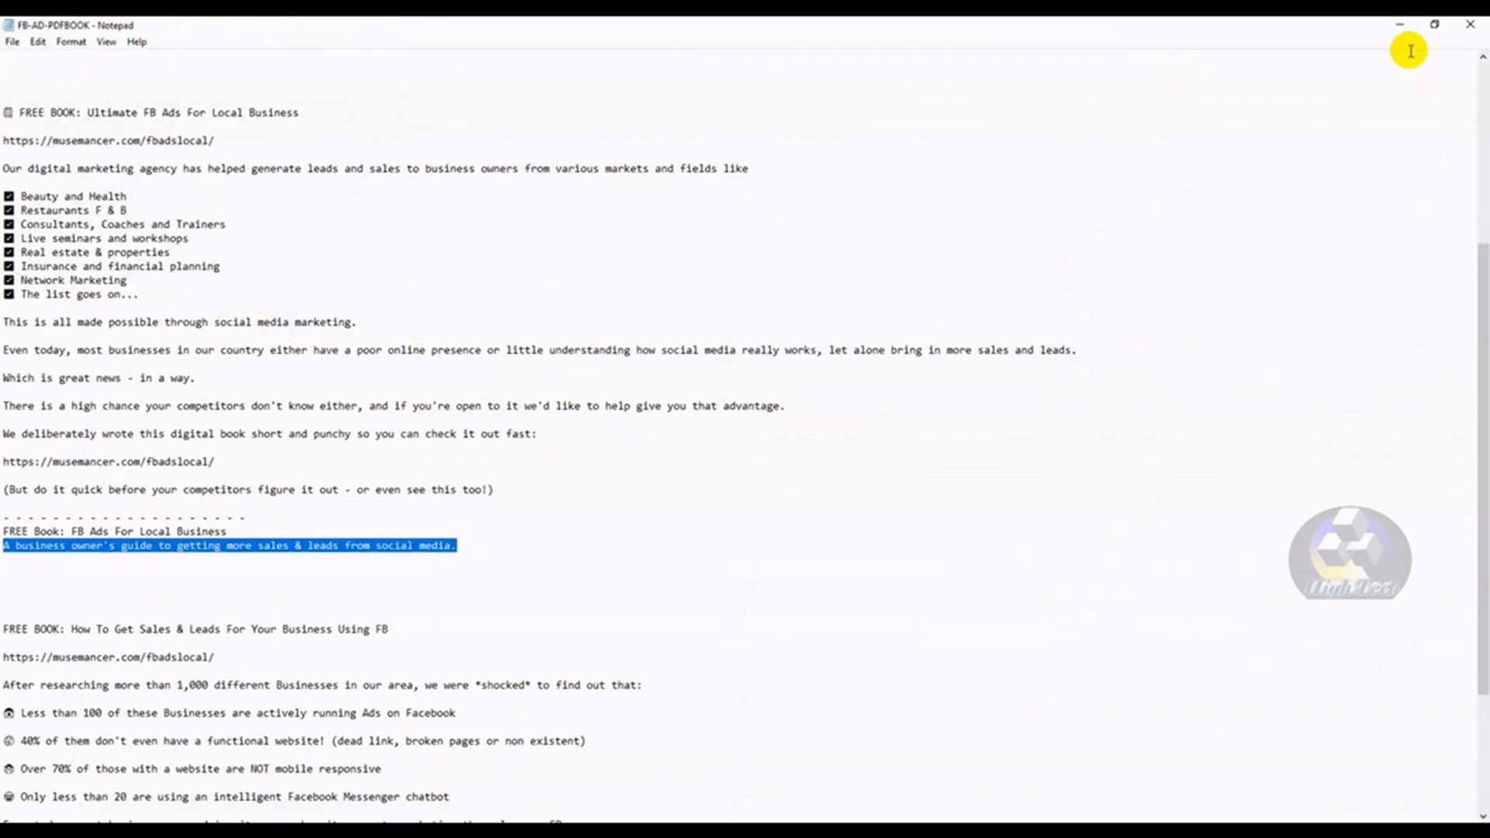
click(1399, 24)
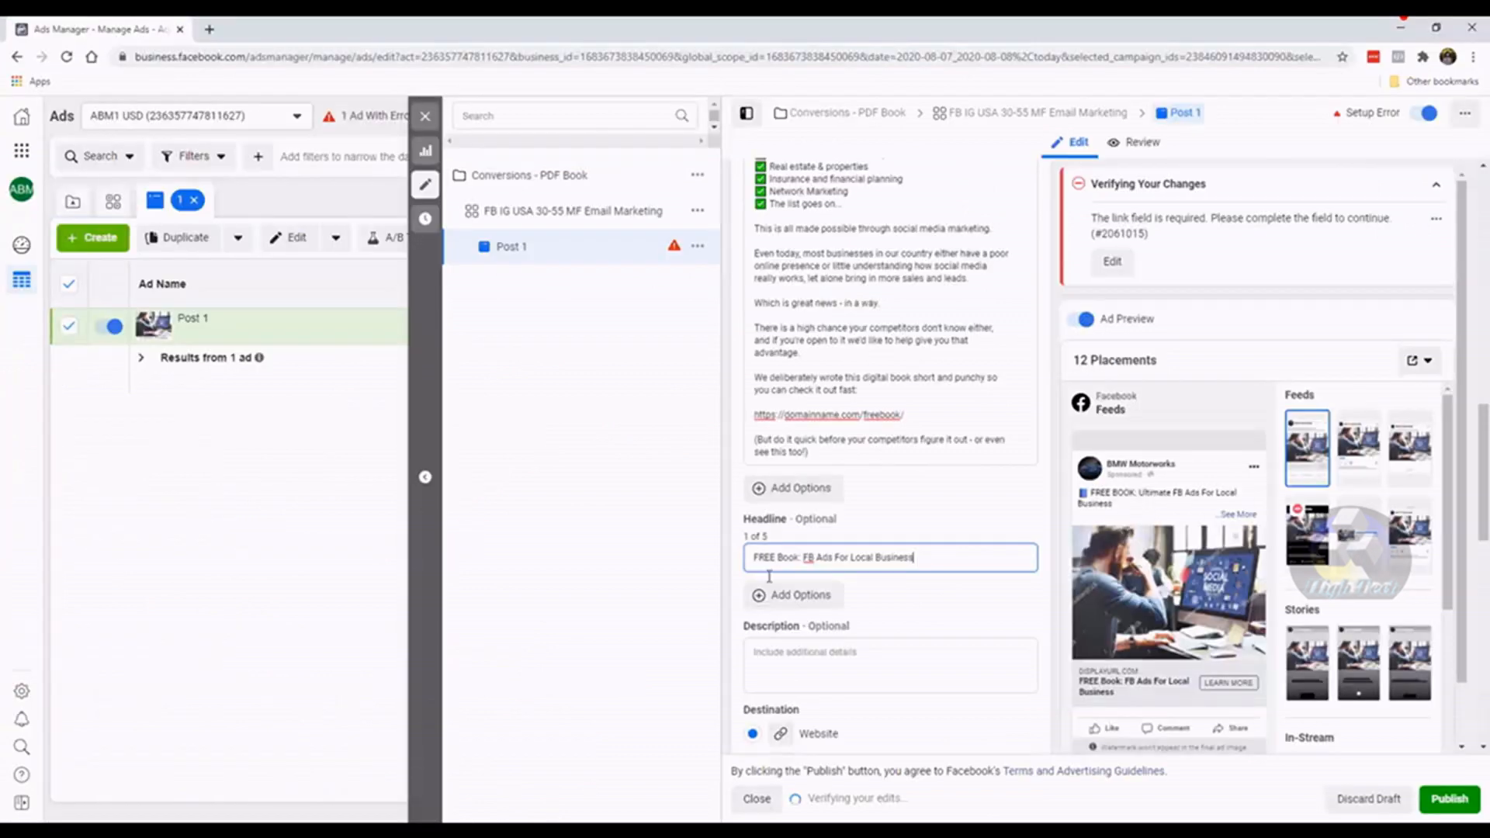
click(804, 652)
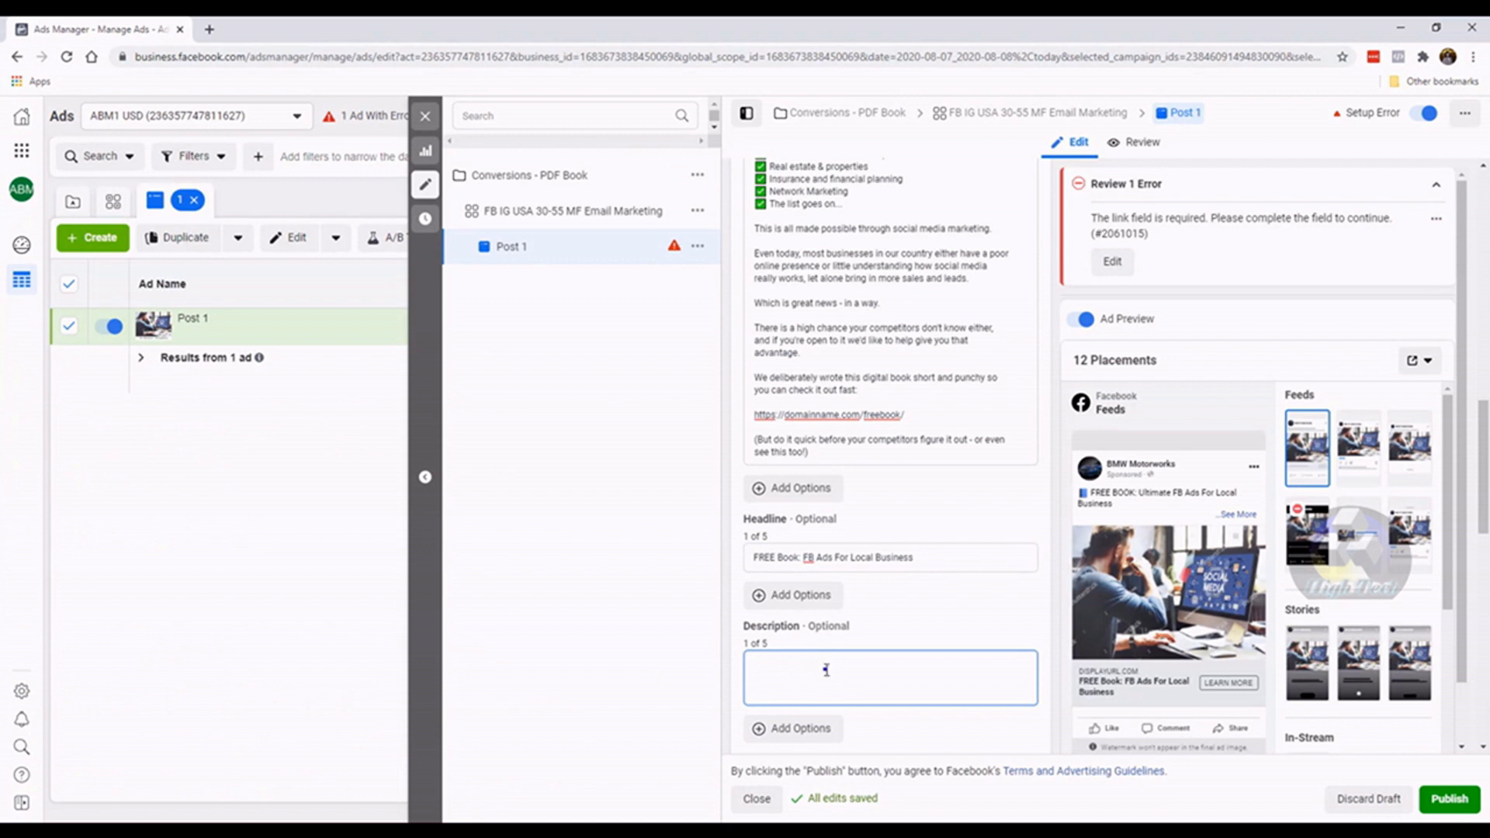
right_click(826, 670)
click(903, 528)
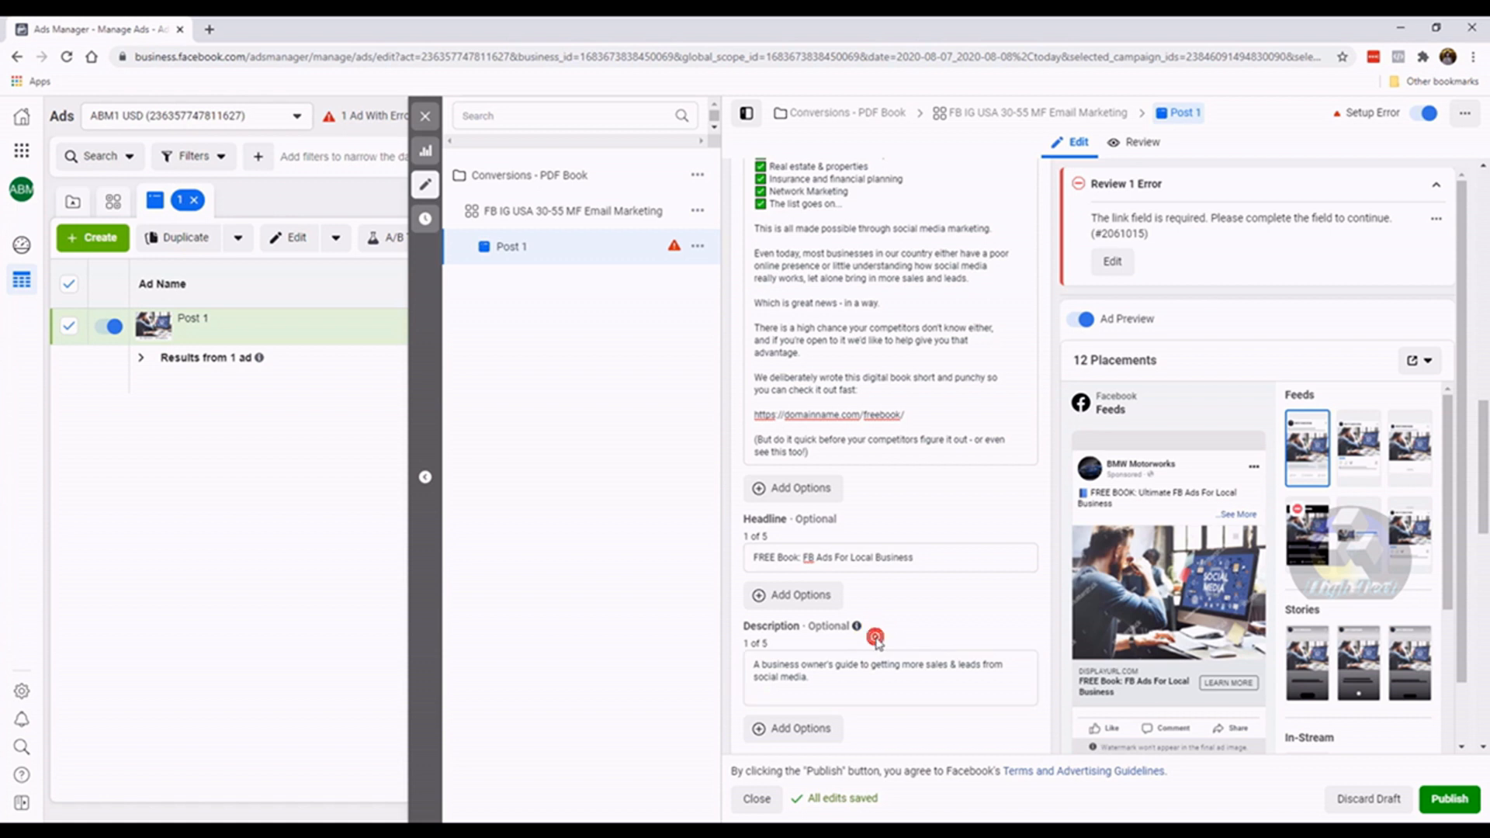
scroll(857, 679, down, 1)
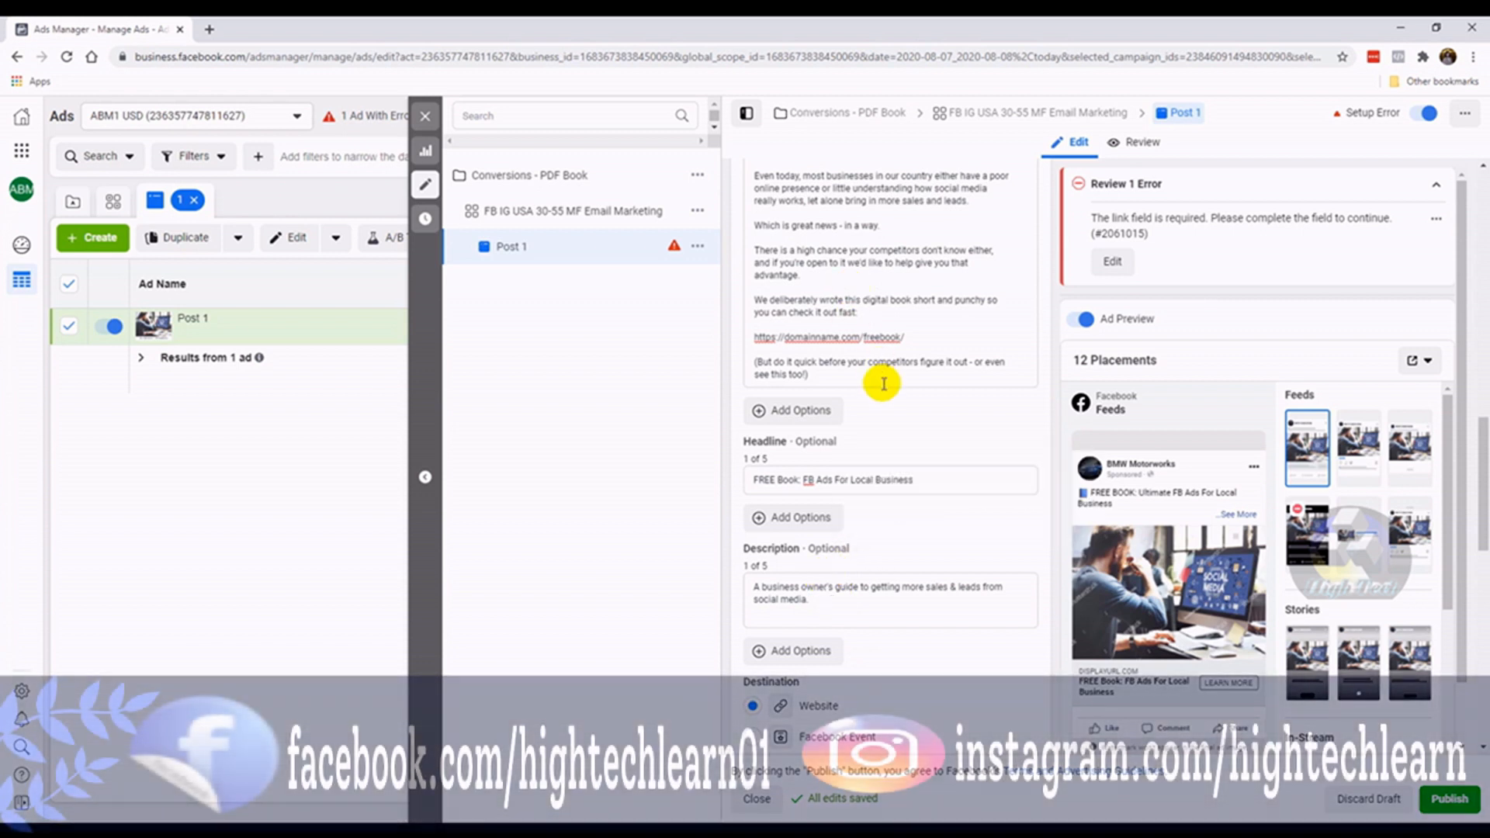
drag(919, 348, 744, 338)
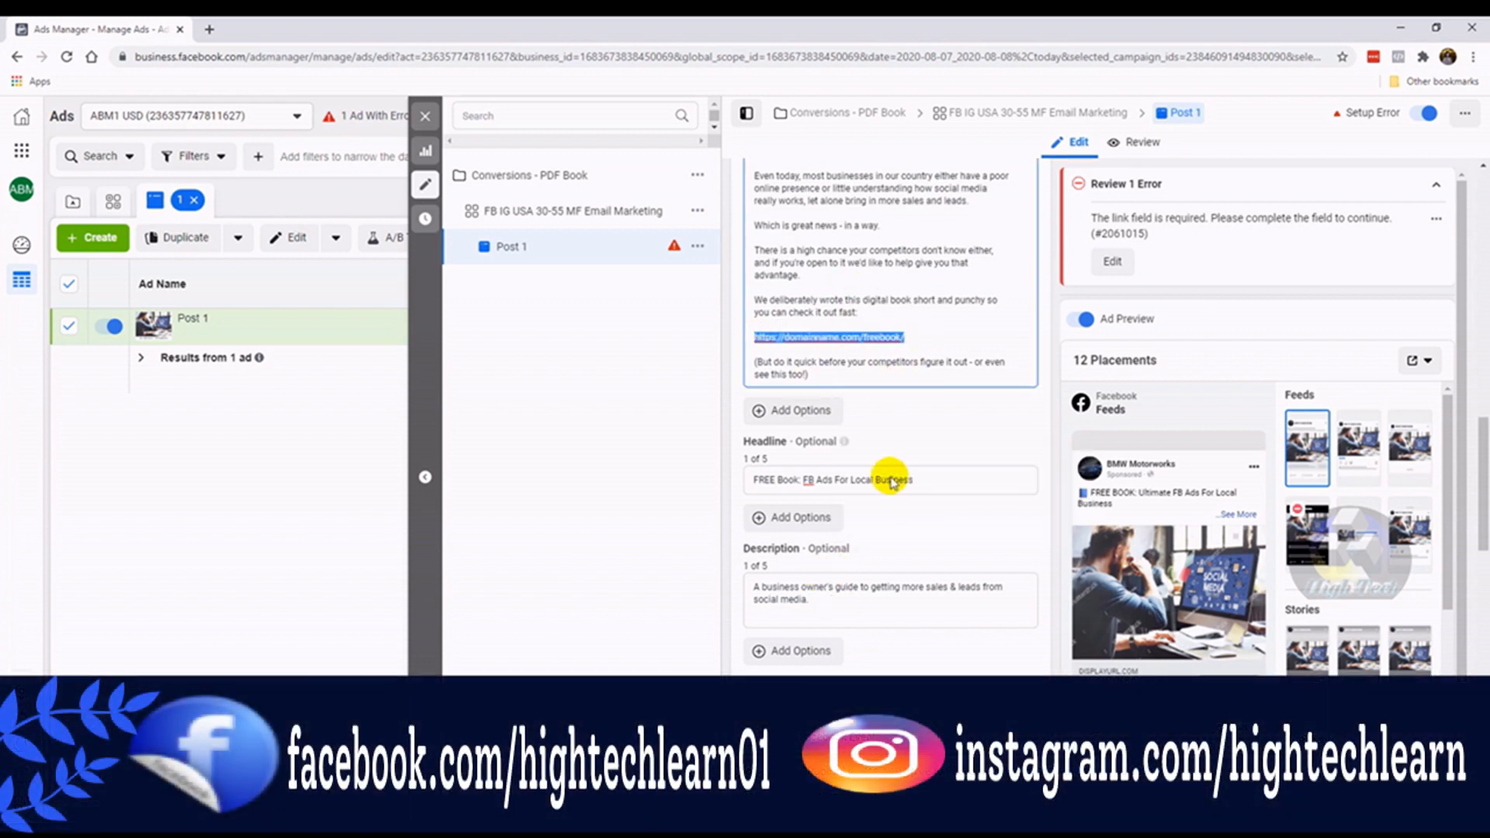
scroll(920, 600, down, 3)
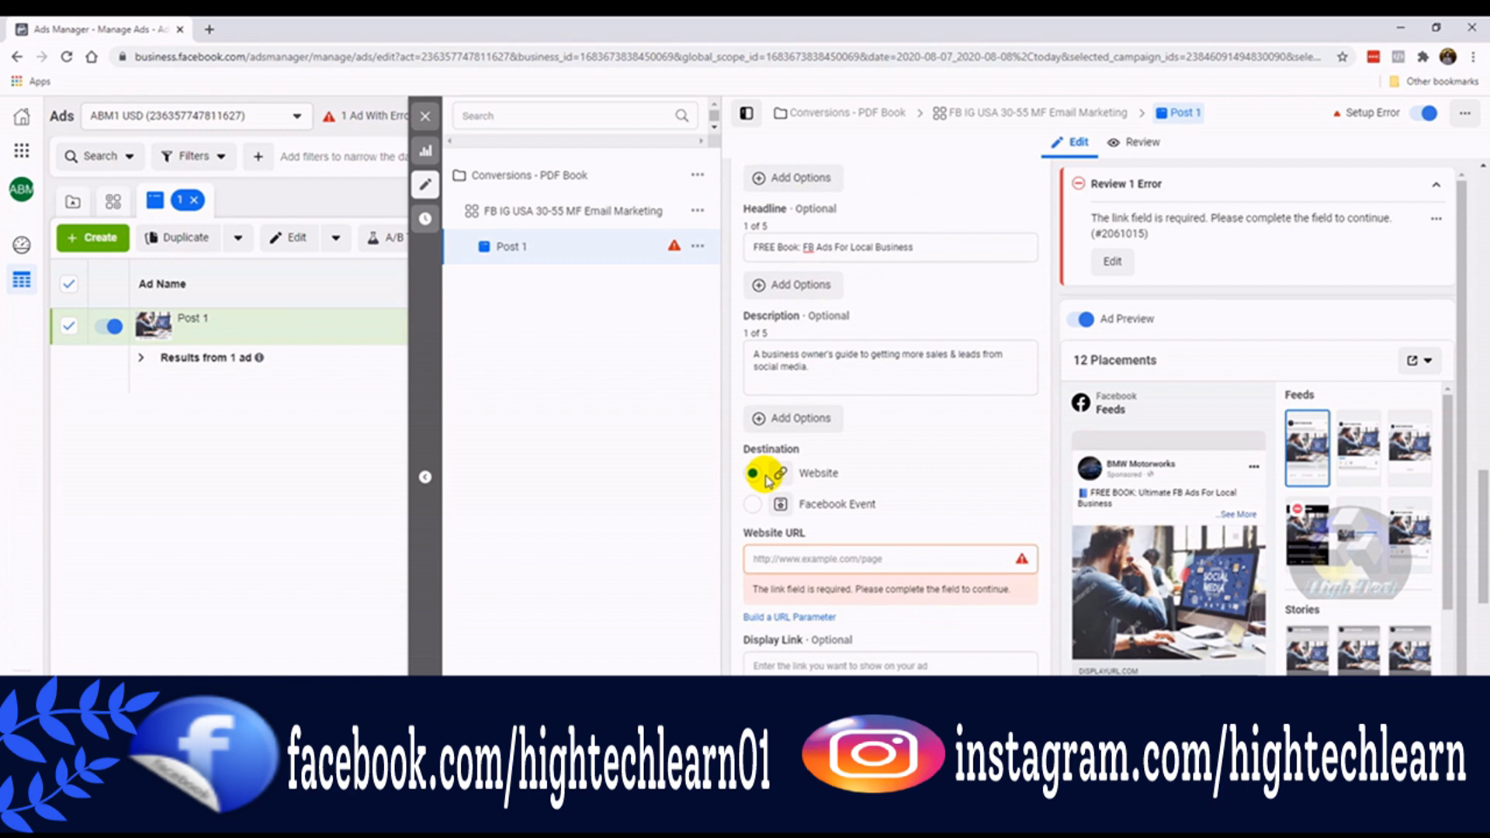
click(799, 557)
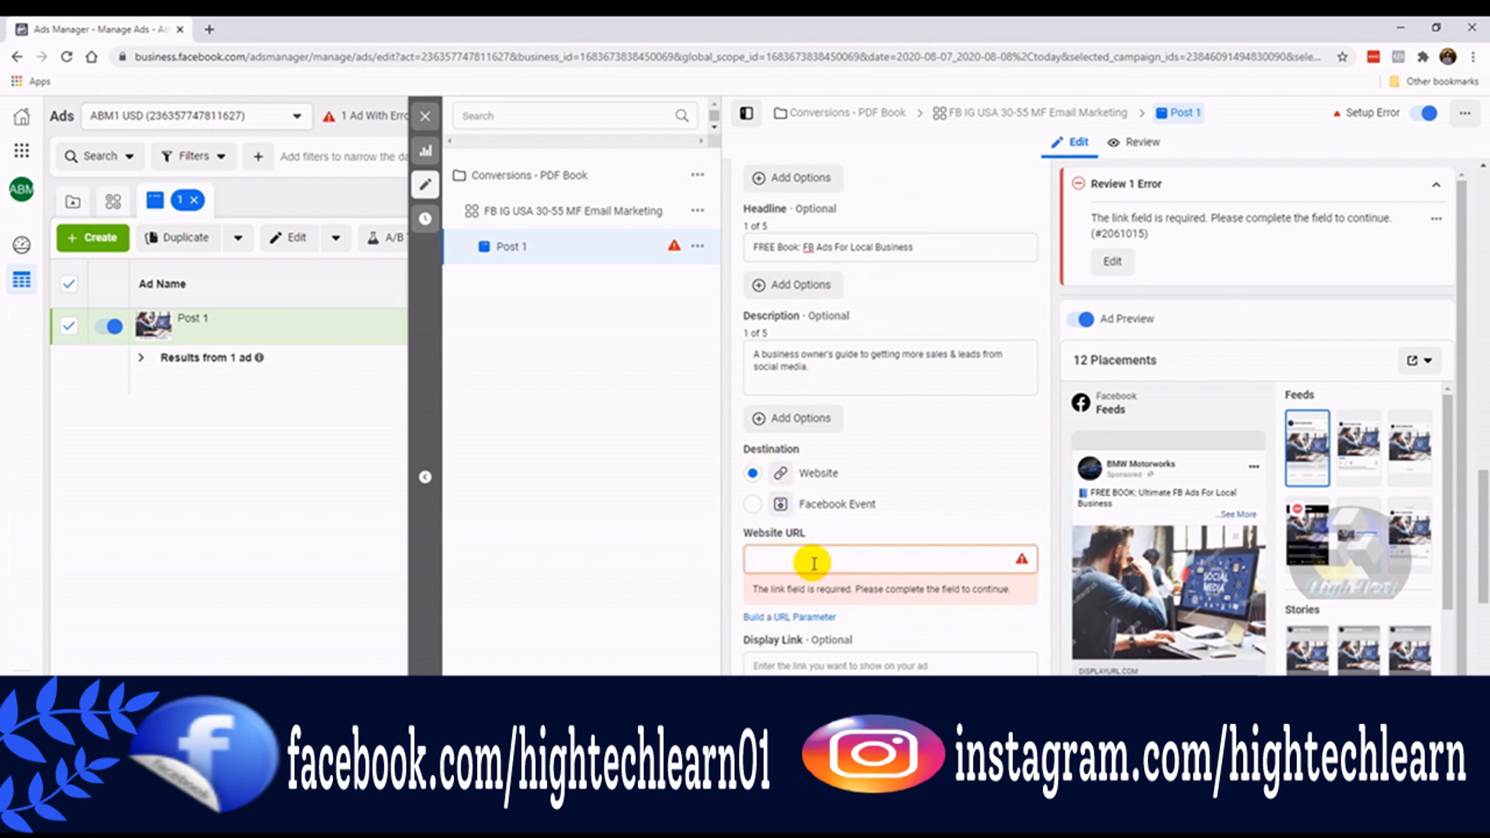
key(ctrl+v)
click(884, 619)
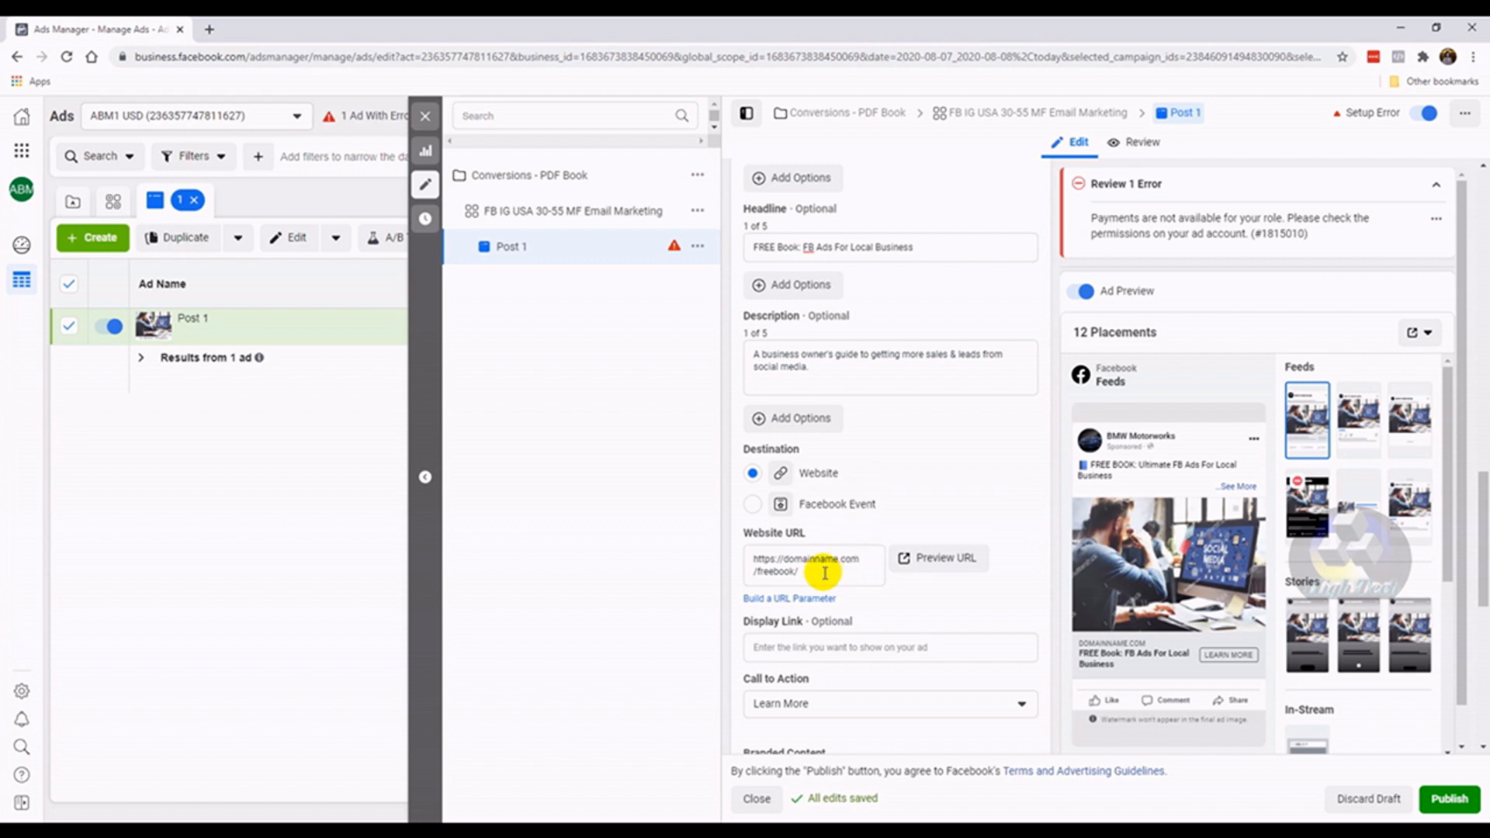
click(878, 649)
key(ctrl+v)
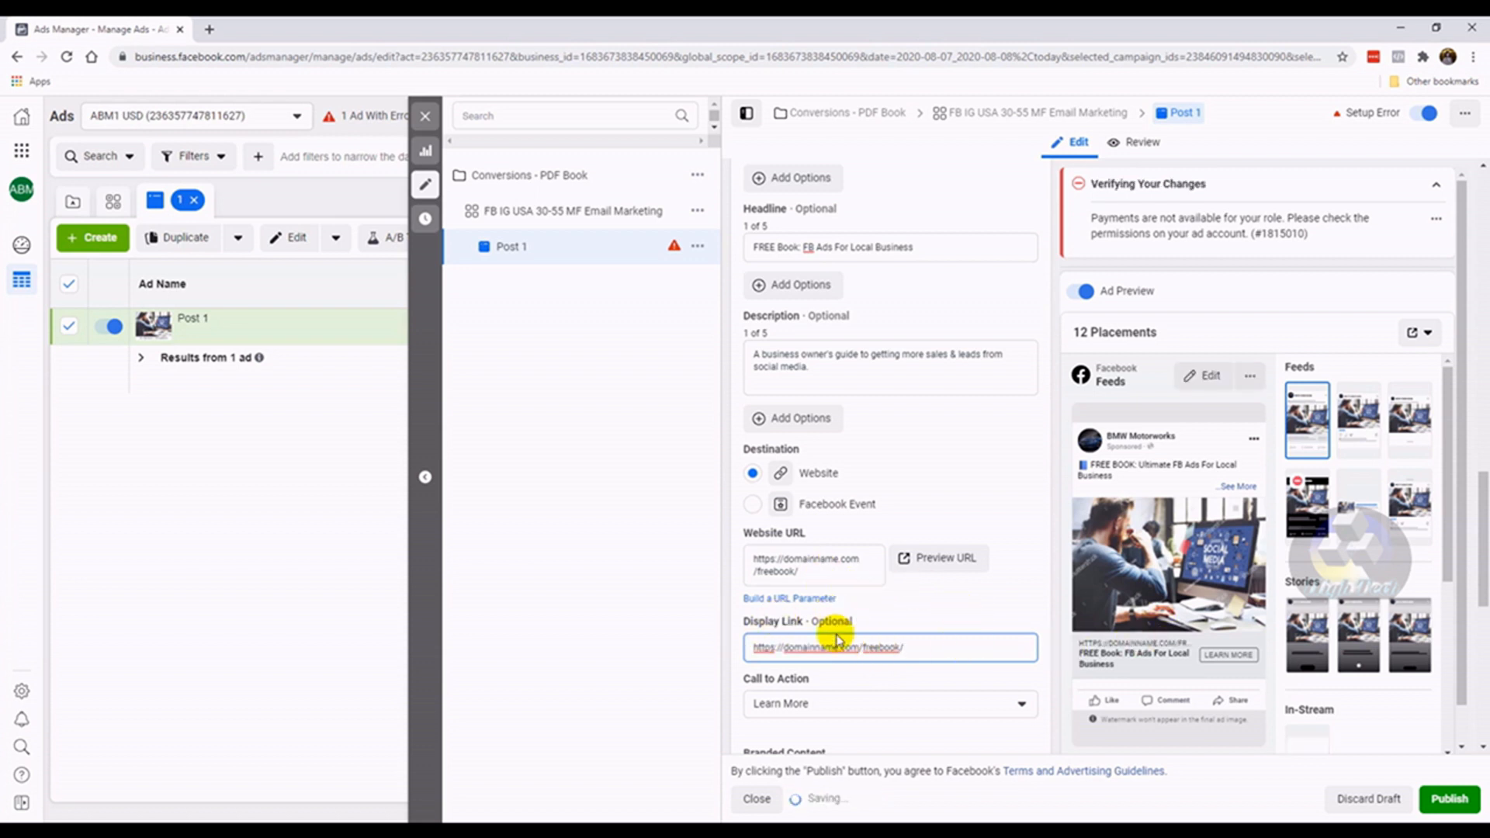
click(755, 647)
drag(784, 649, 735, 639)
key(BackSpace)
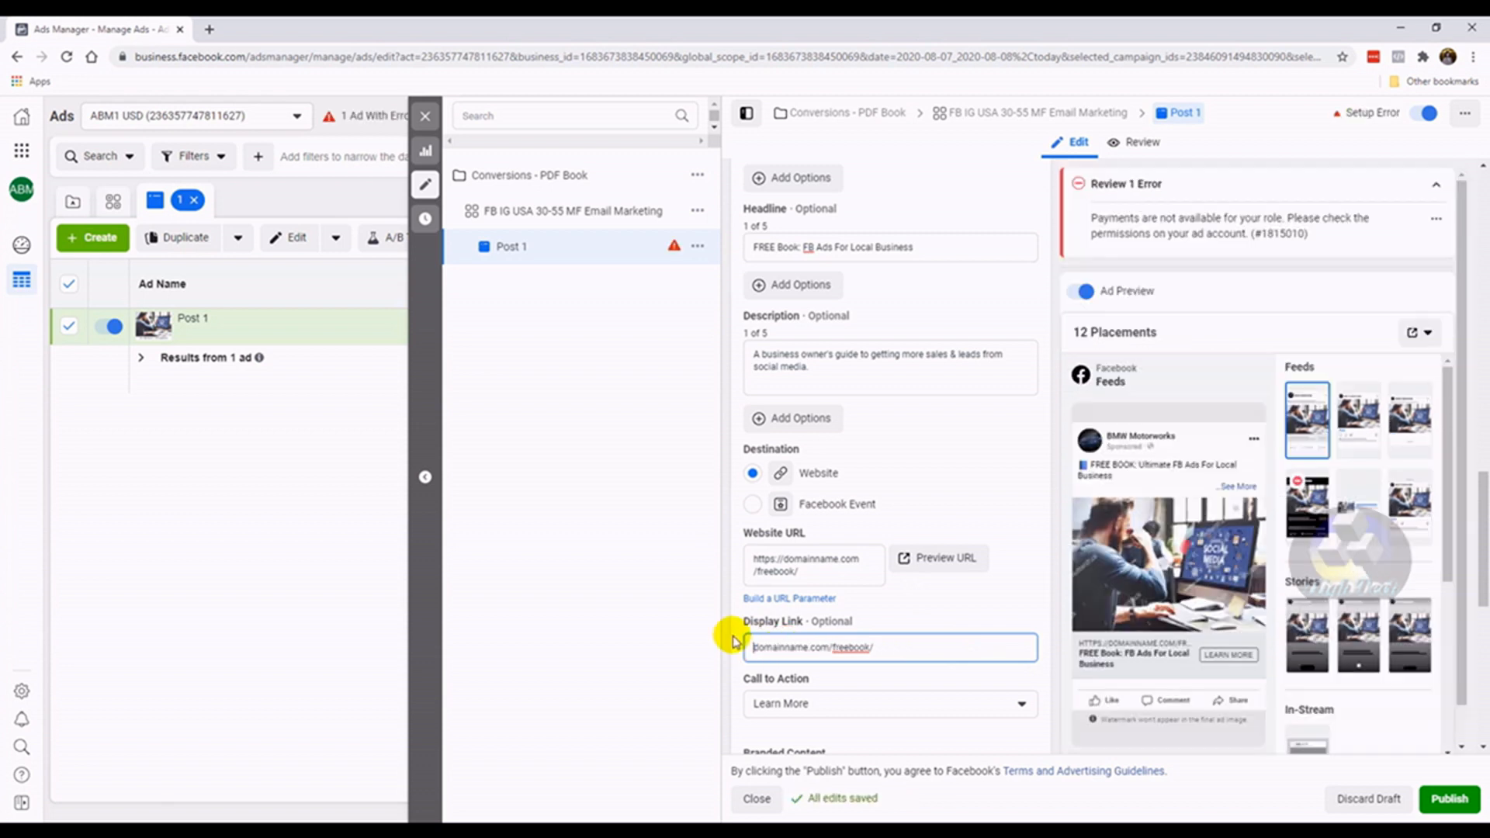
click(739, 643)
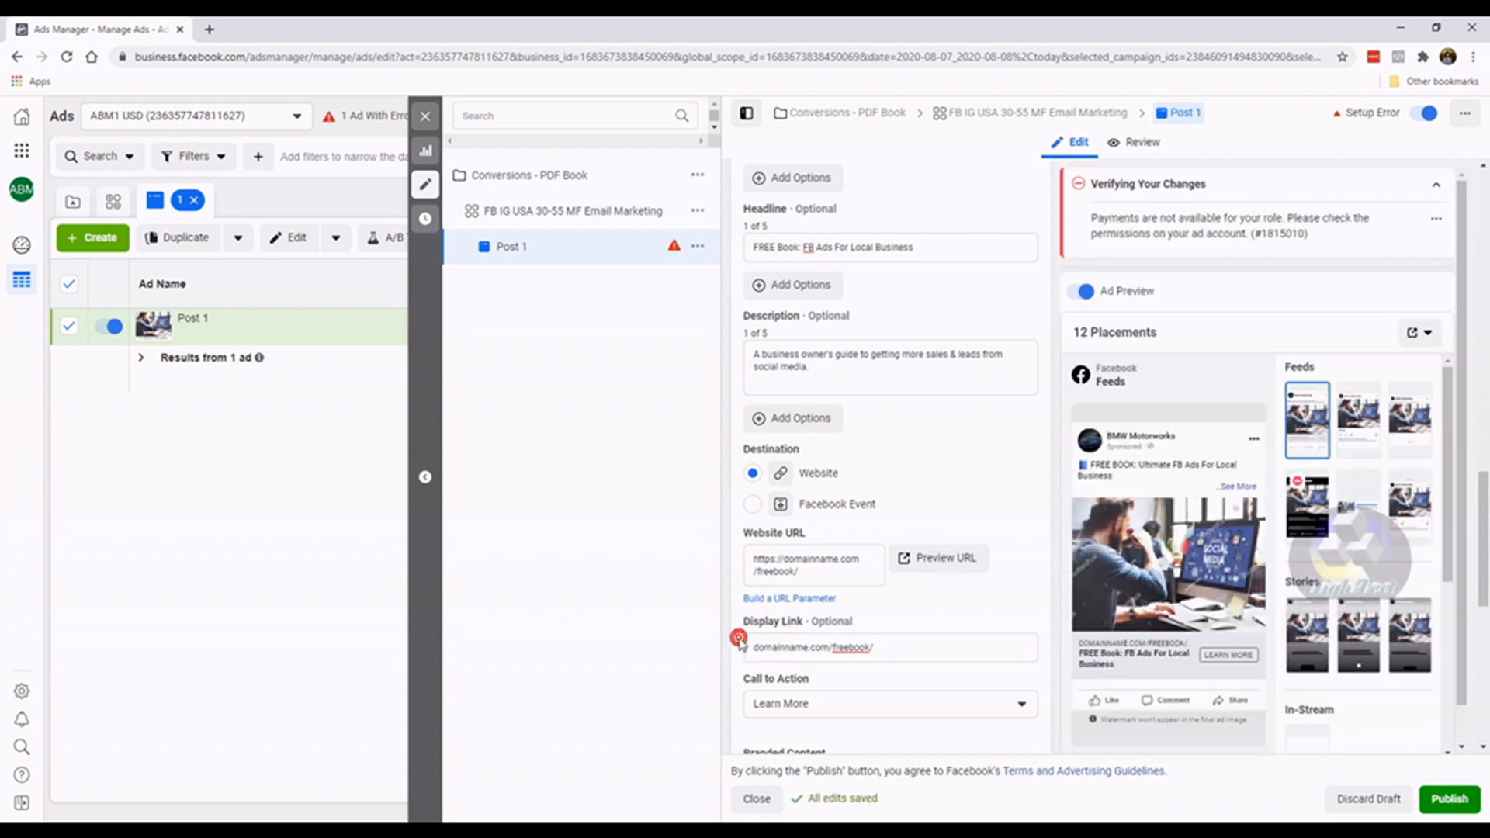
Check the available call to action options for the ad and keep Learn More
scroll(797, 637, down, 3)
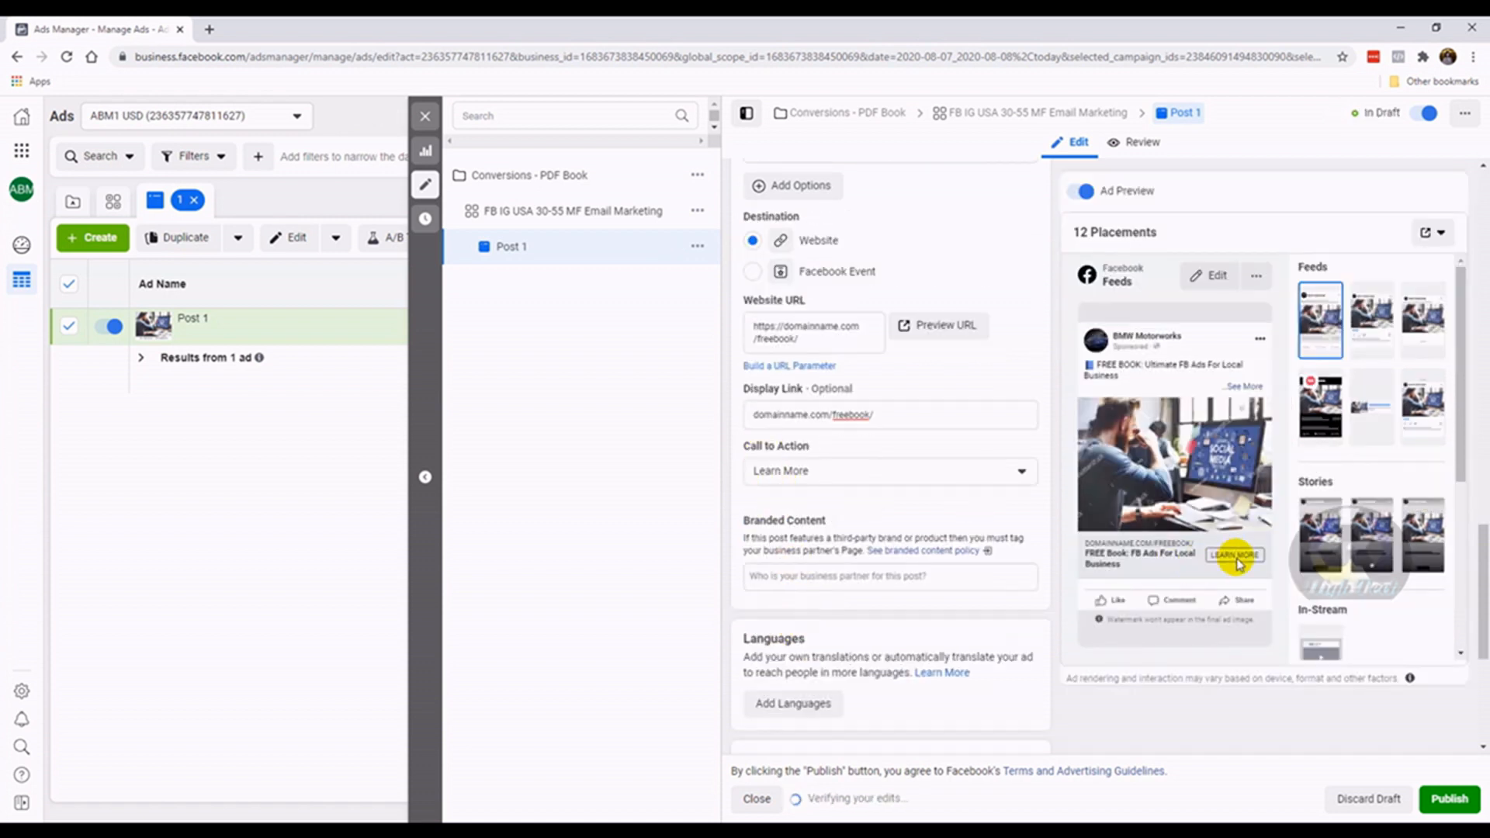
click(871, 470)
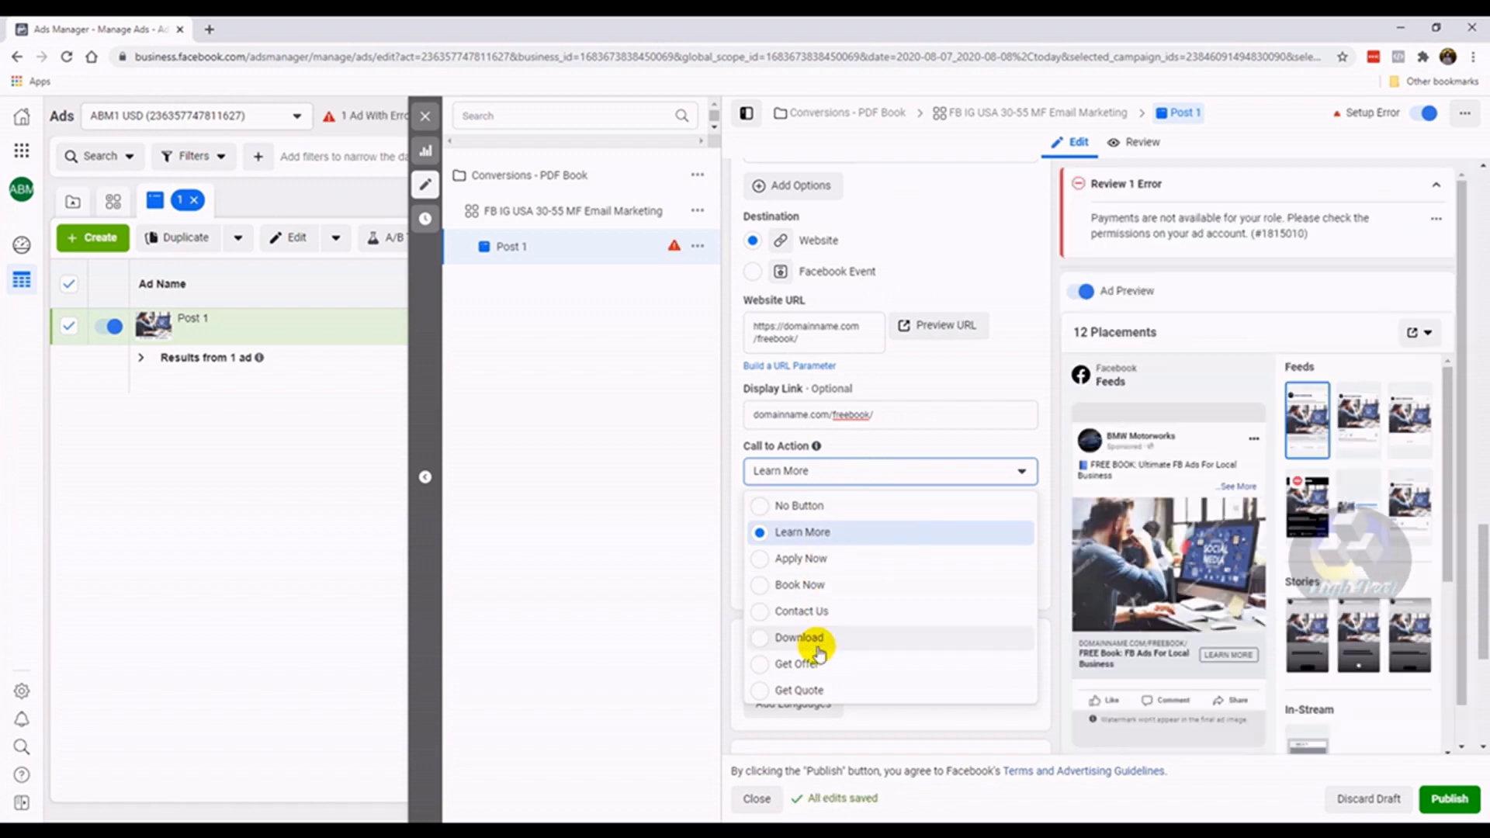
click(764, 475)
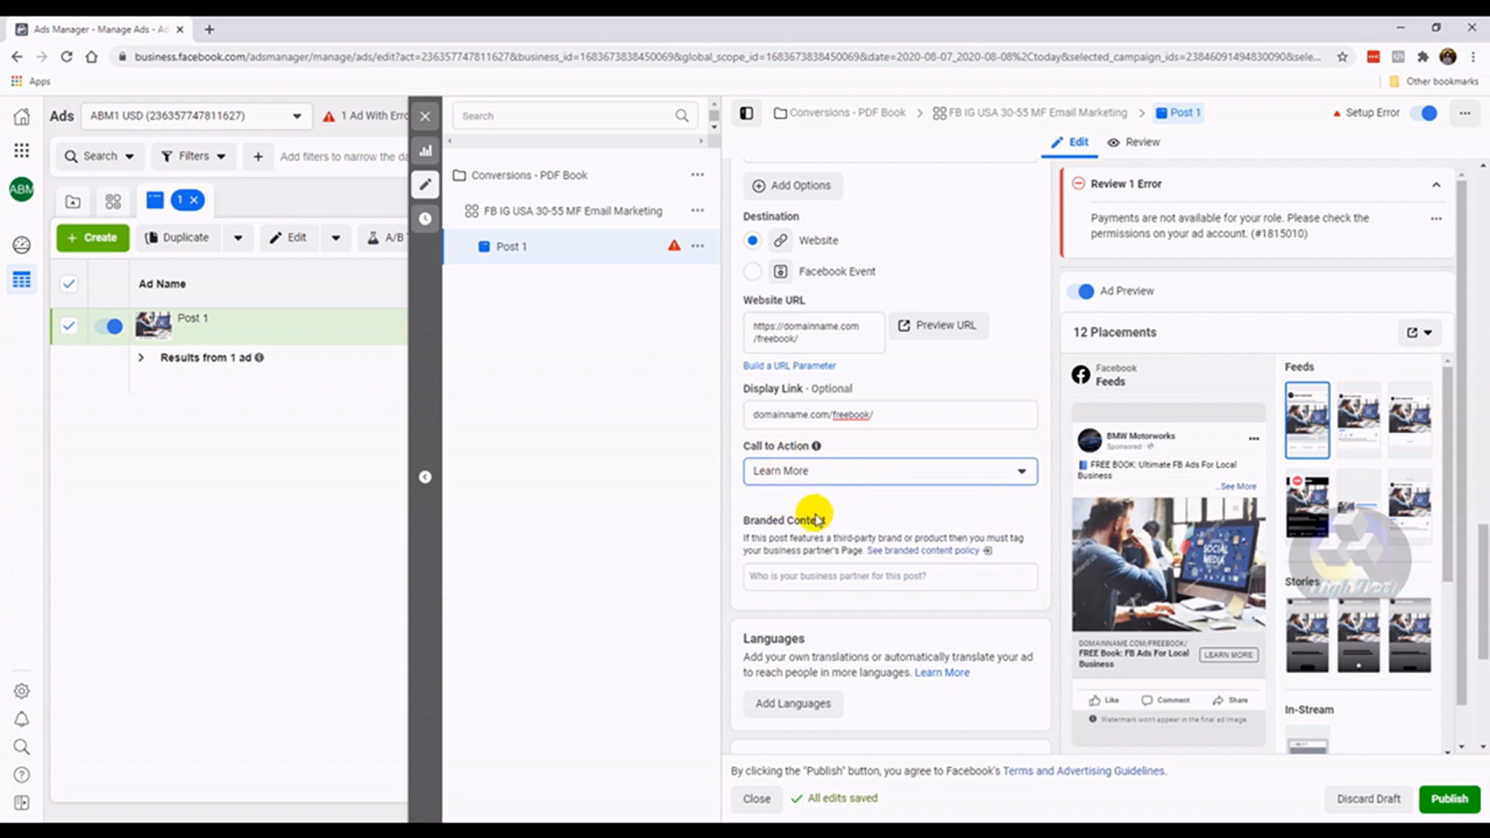
Review the ad's language and tracking settings and the details of its setup error
scroll(897, 565, down, 3)
scroll(896, 565, down, 2)
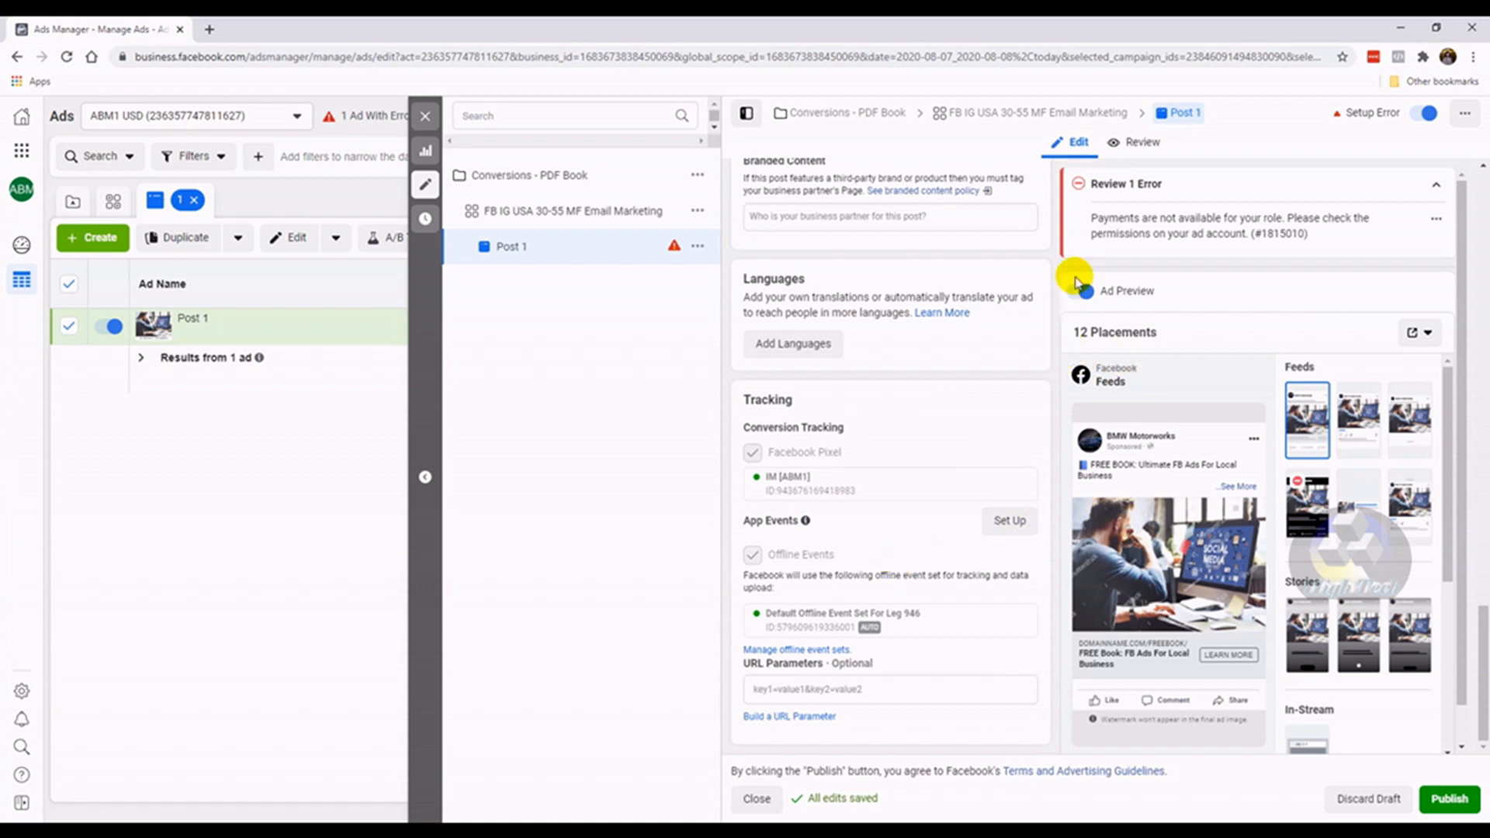
click(1436, 185)
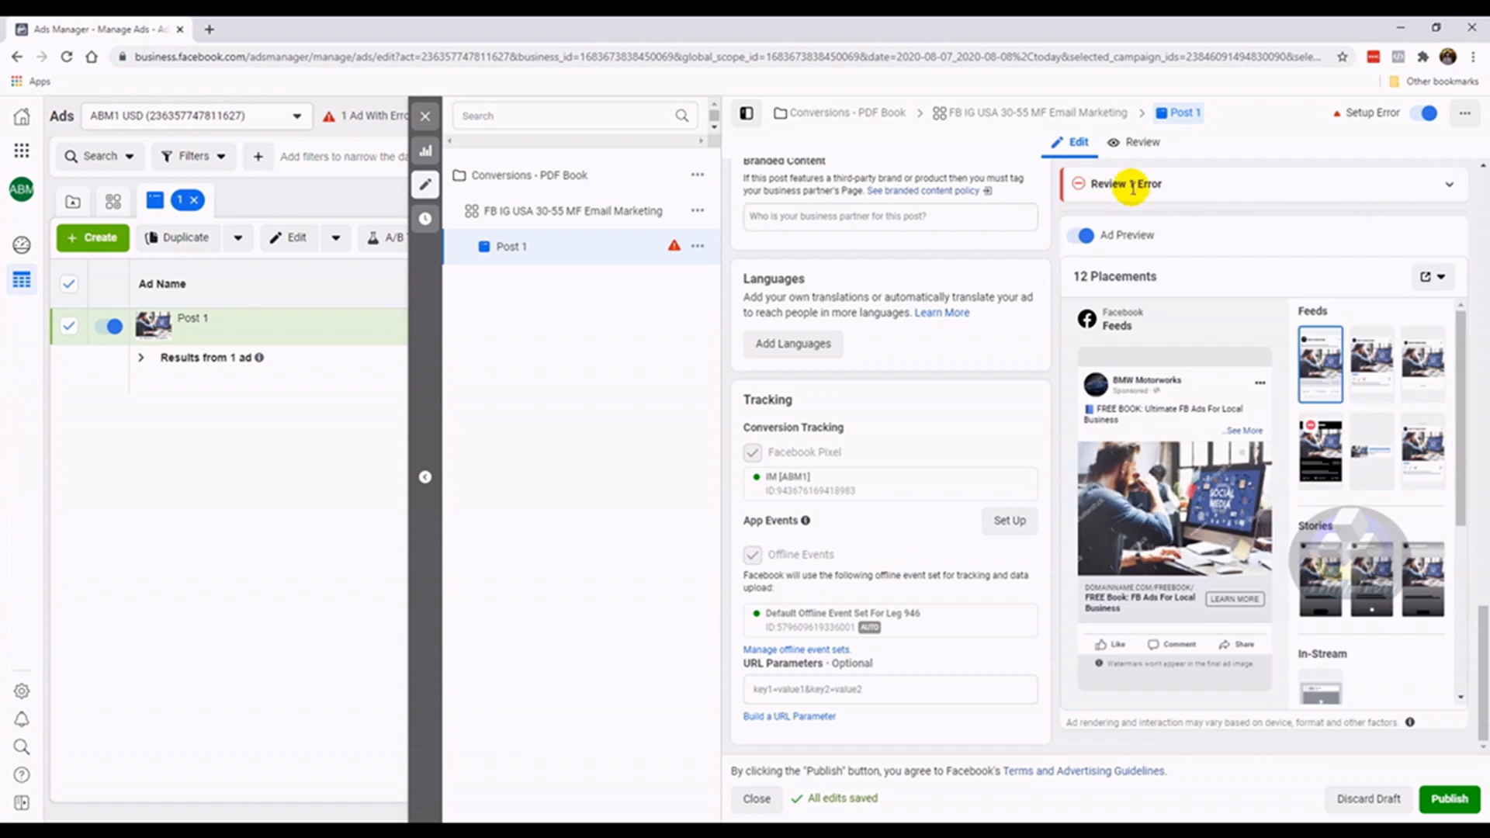
click(1440, 186)
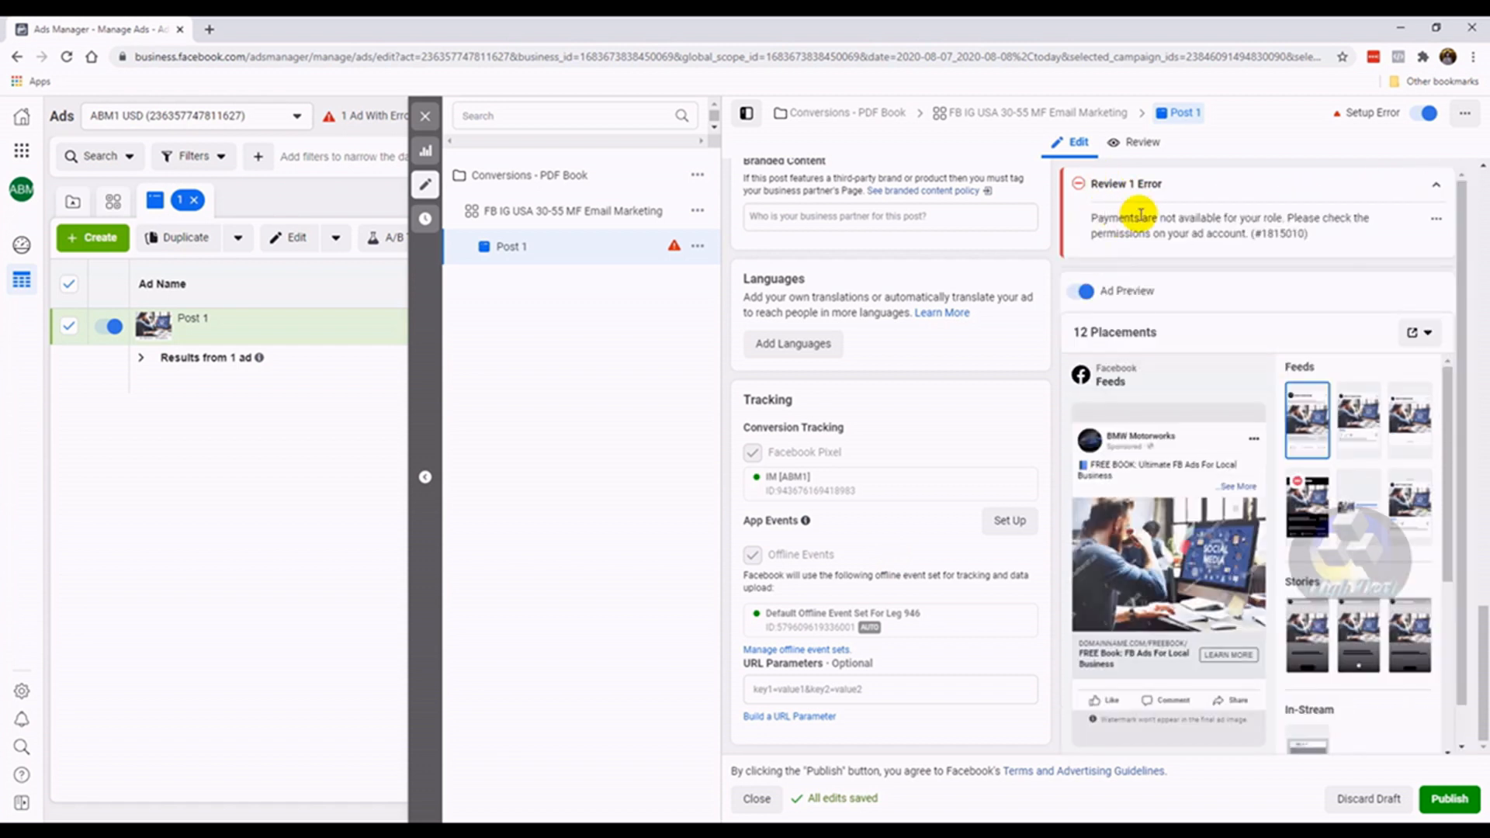
click(1437, 187)
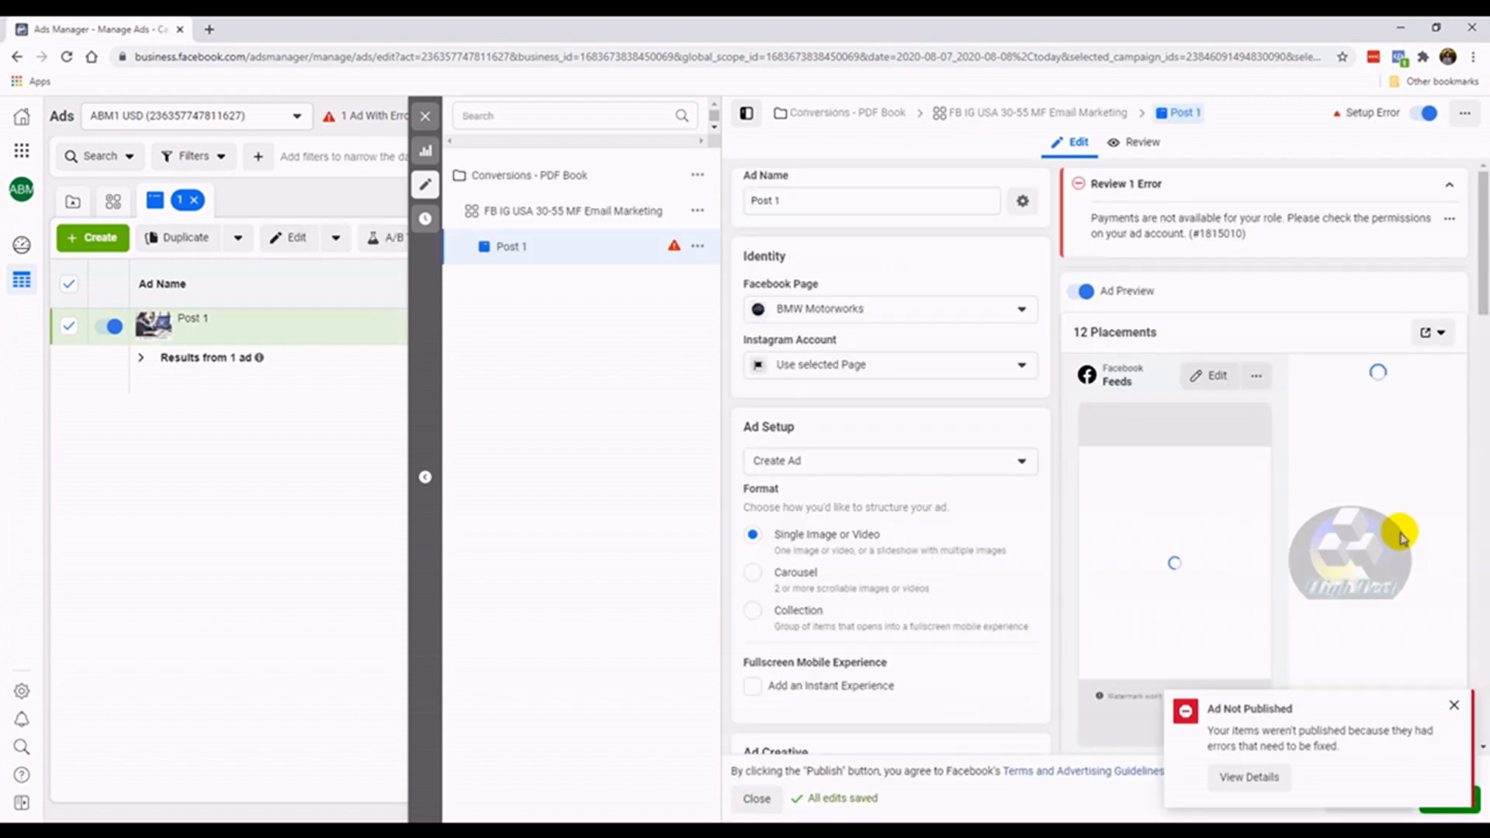
Dismiss the publishing notice and close the ad editor to return to the ads list
click(1456, 704)
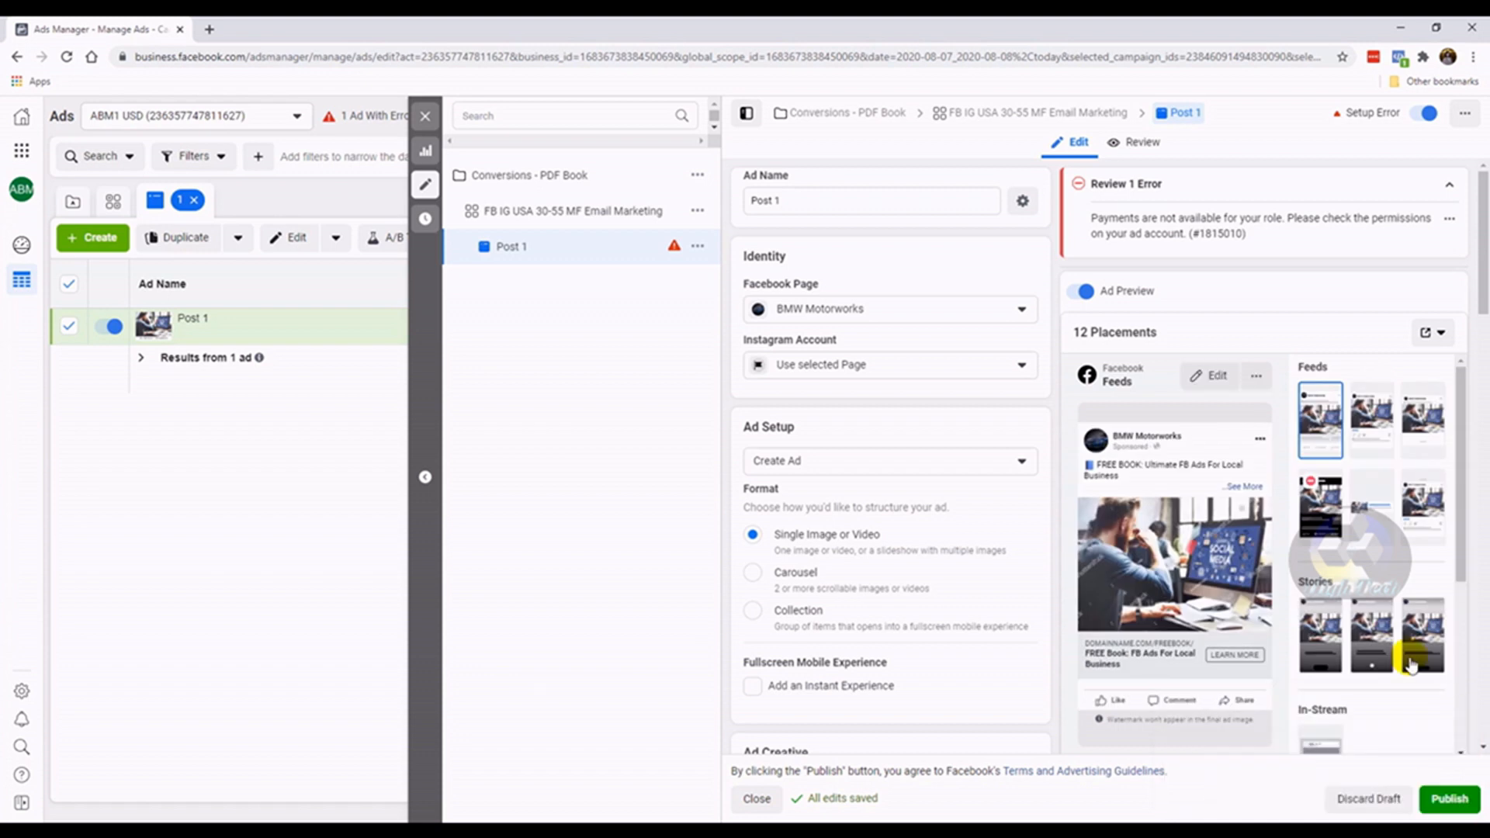
click(426, 116)
click(768, 441)
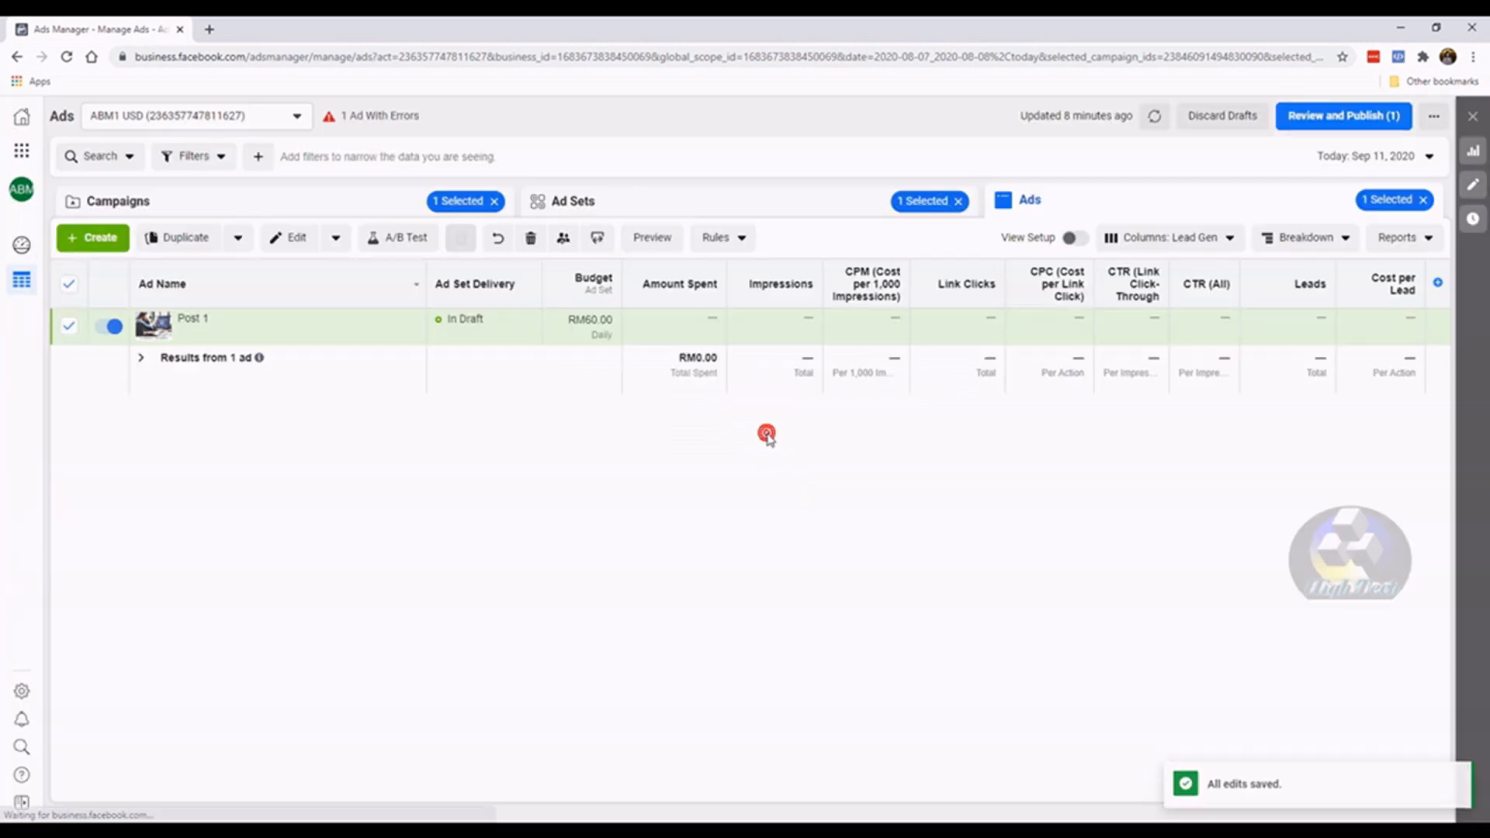